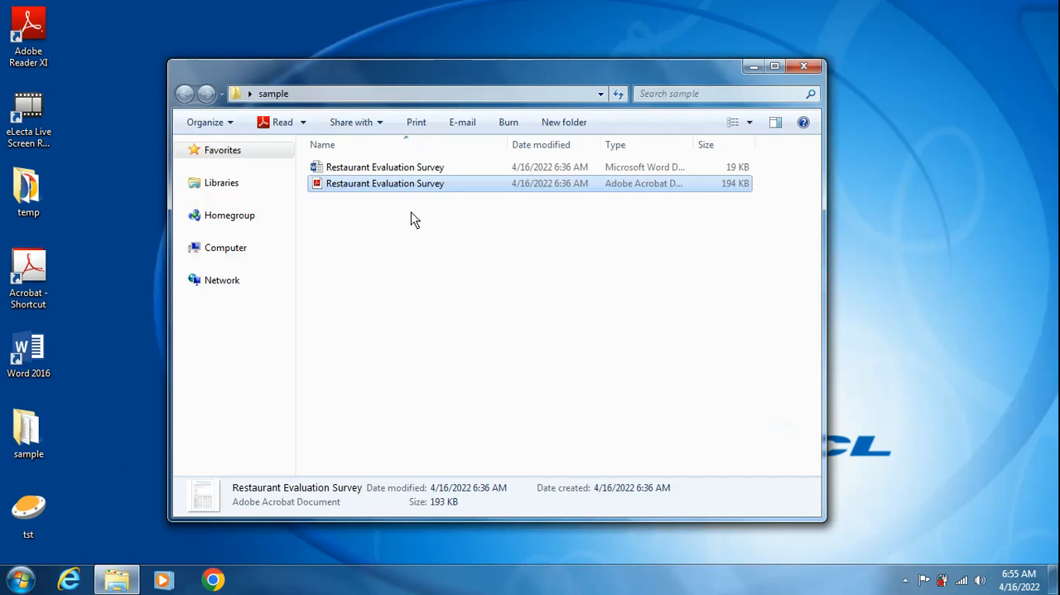
- Look through the Restaurant Evaluation Survey PDF to its last page in Adobe Reader and close the reader
double_click(412, 183)
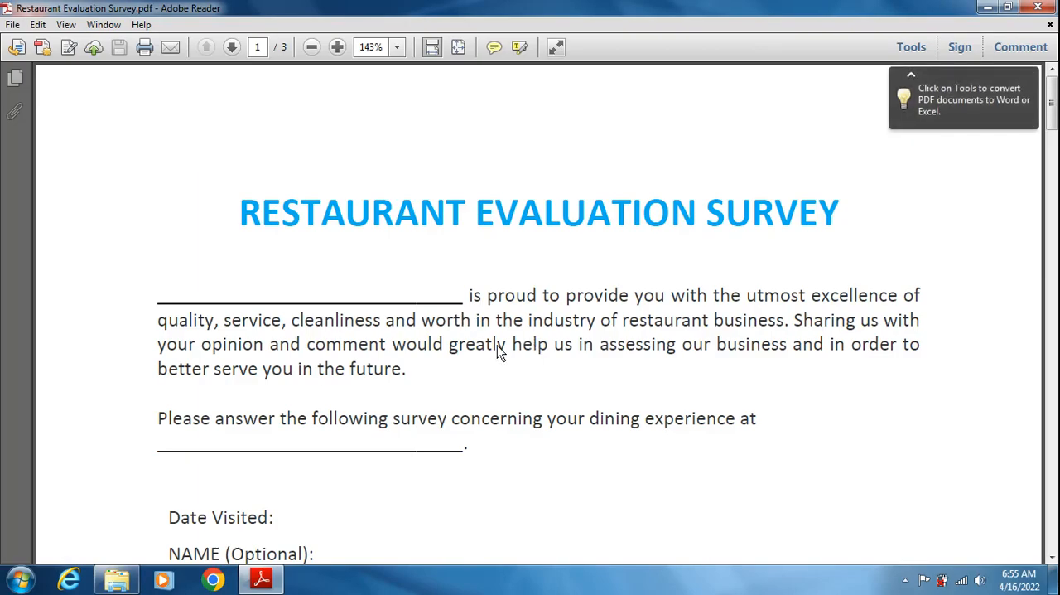
scroll(497, 356, "down", 15)
scroll(499, 347, "down", 18)
scroll(500, 346, "down", 20)
scroll(499, 346, "down", 20)
scroll(500, 346, "down", 10)
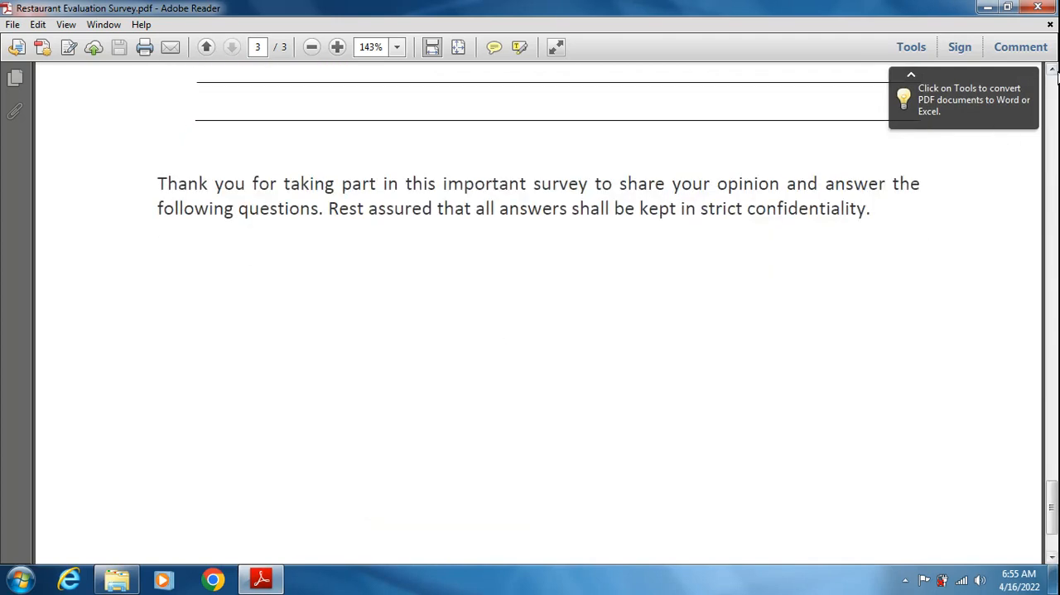
left_click(1051, 27)
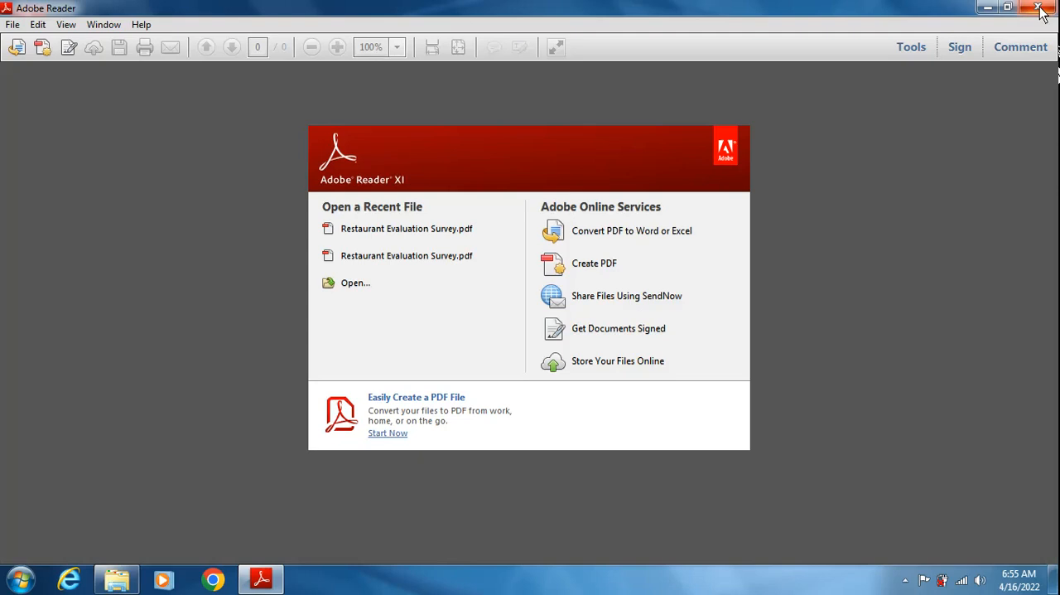
left_click(1040, 8)
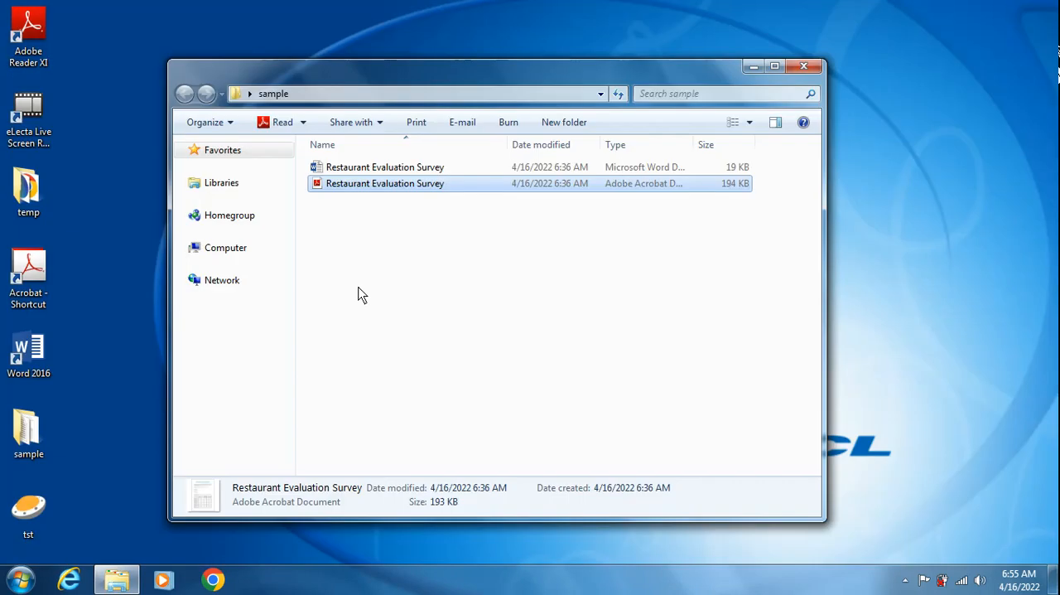
- Open the Restaurant Evaluation Survey PDF with Adobe Acrobat, dismissing the product improvement invitation
right_click(373, 184)
mouse_move(555, 264)
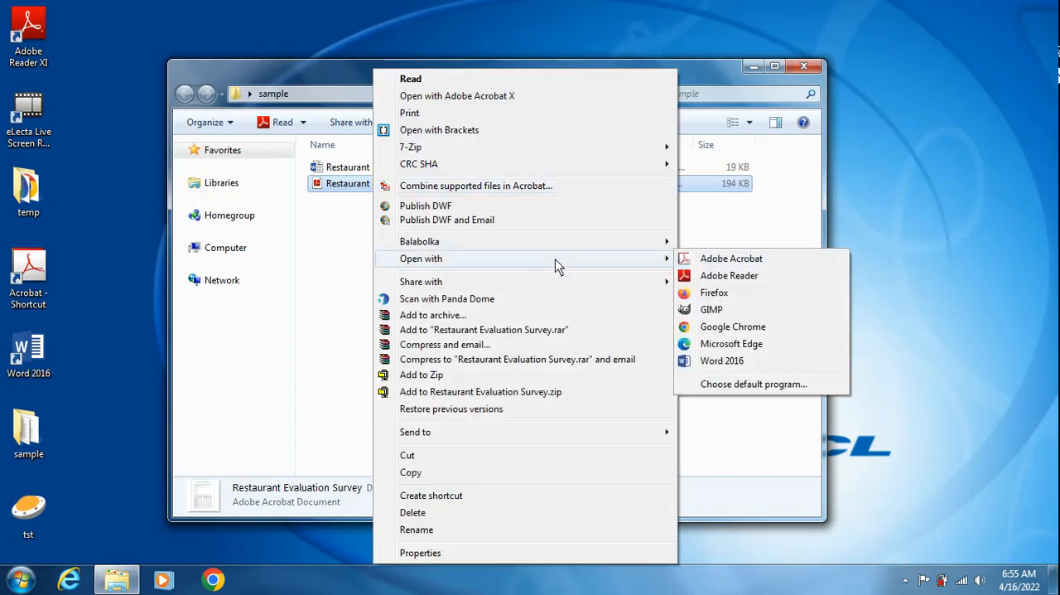
left_click(698, 260)
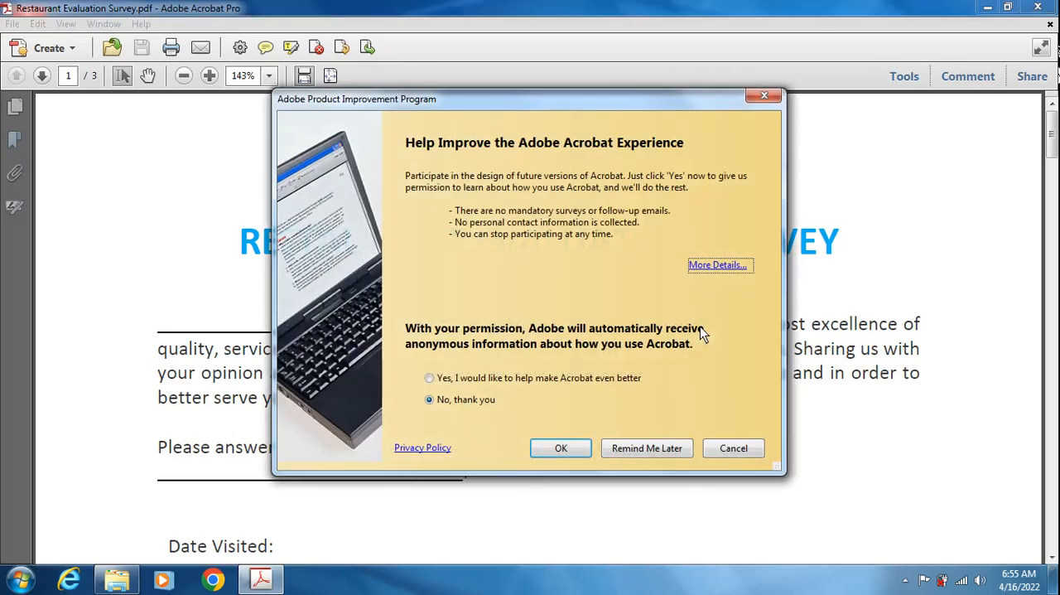
left_click(769, 101)
scroll(628, 381, "down", 10)
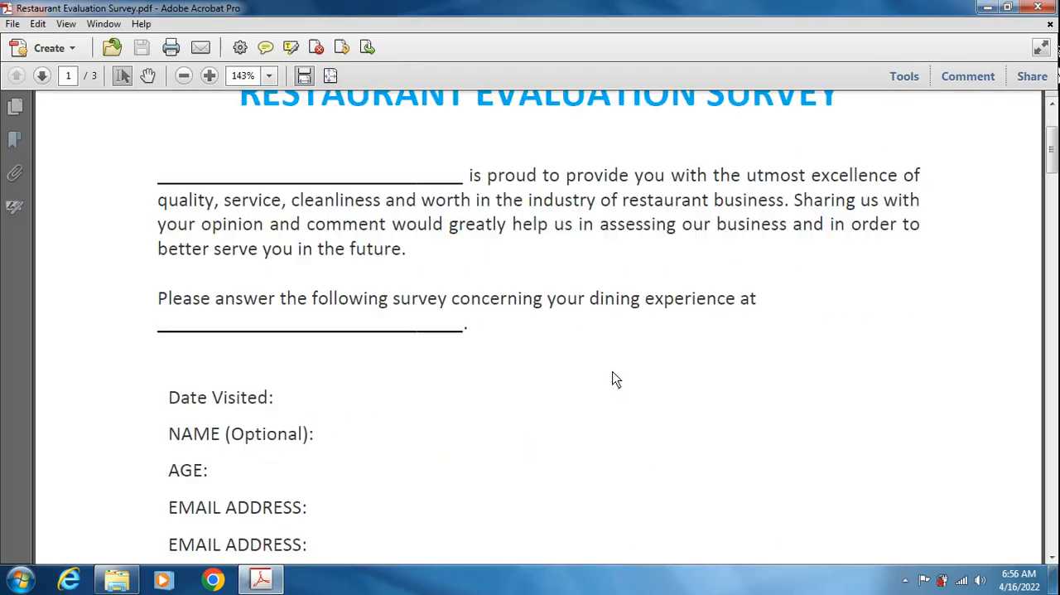
scroll(615, 381, "down", 5)
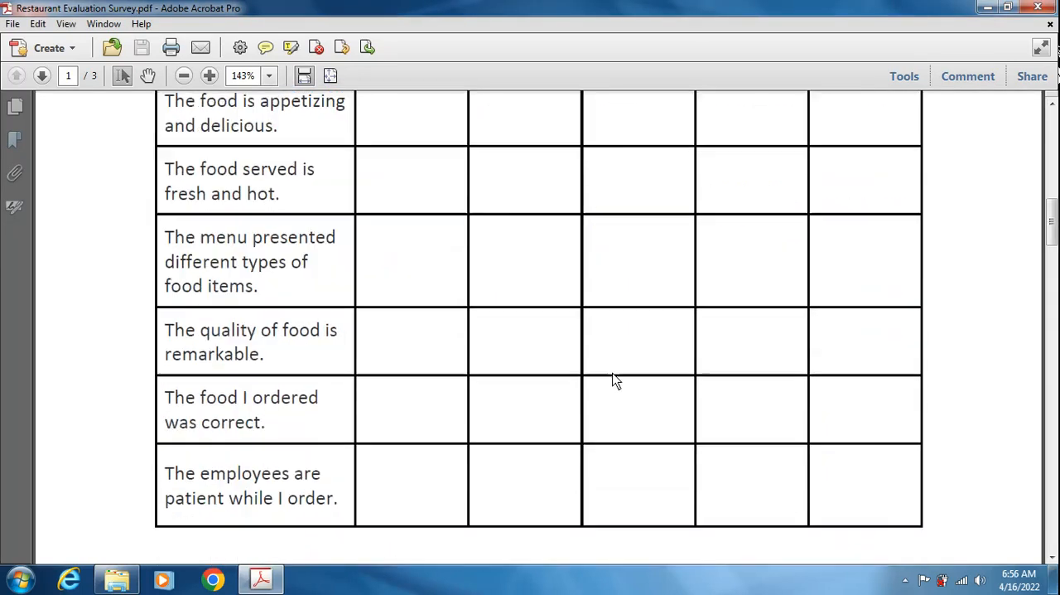
- Create a form from the current document with automatic field detection and acknowledge the form editing notice
left_click(904, 76)
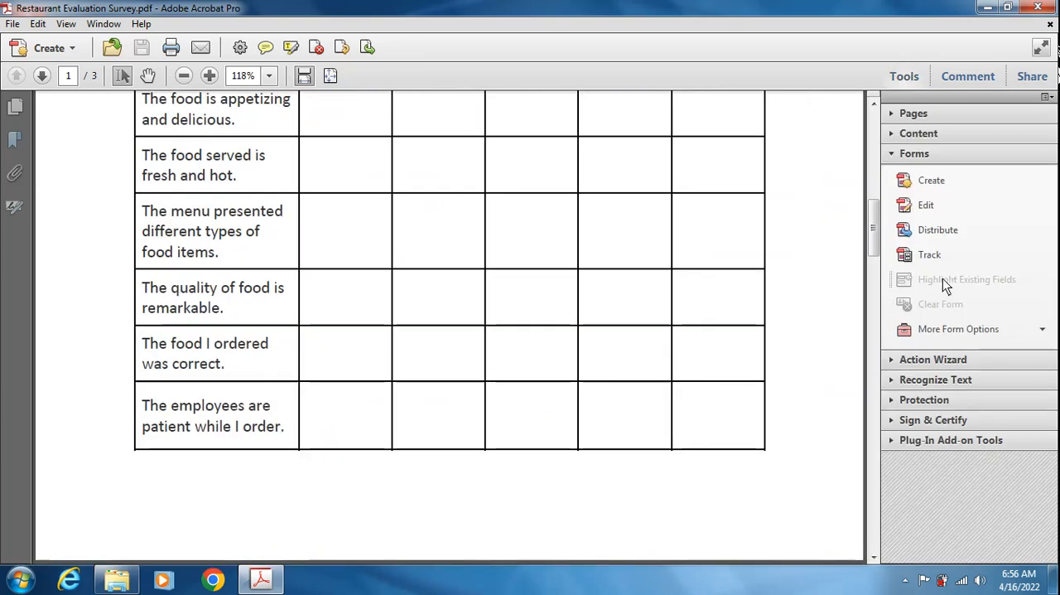
left_click(929, 181)
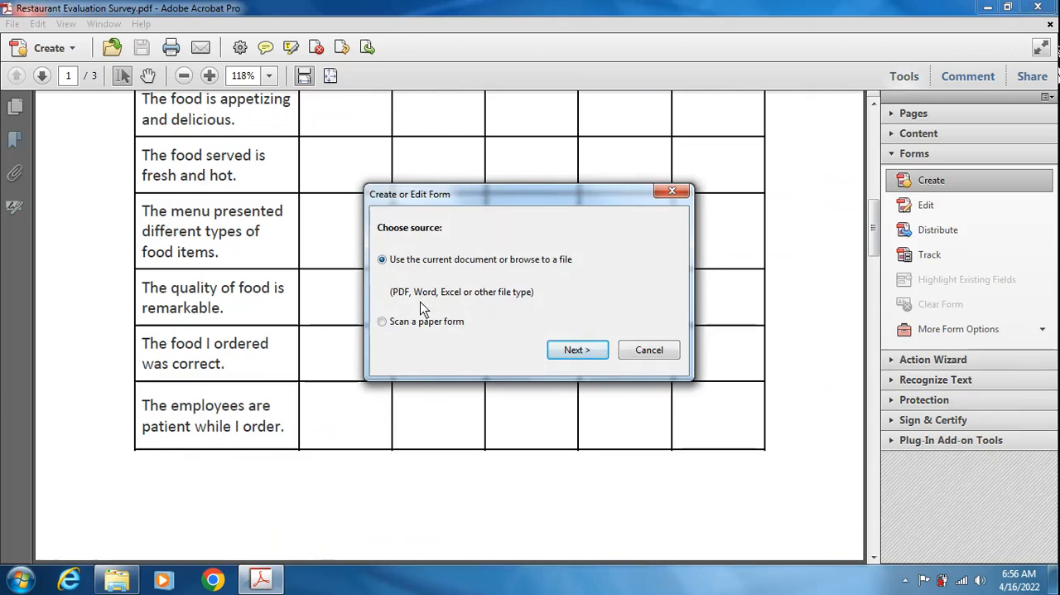
left_click(575, 348)
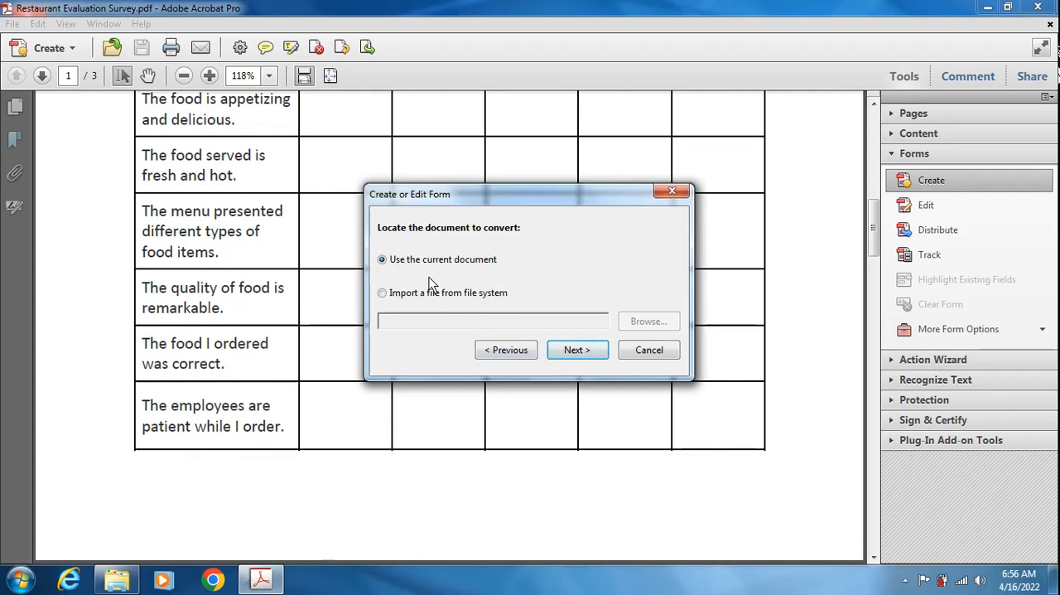
left_click(577, 350)
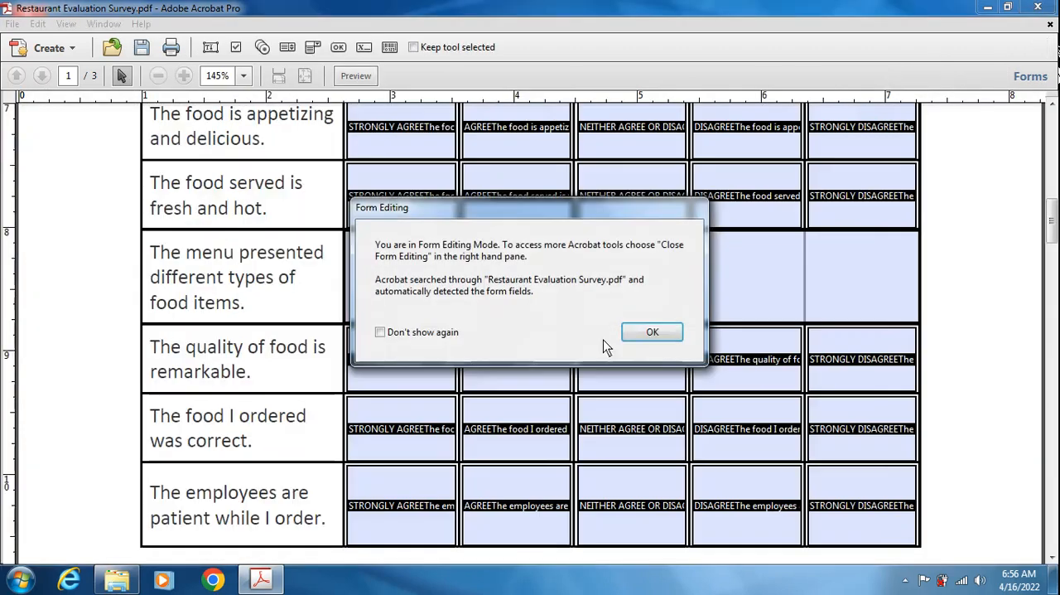
left_click(653, 331)
- Rename the text field before "is proud to provide you" on page 1 as "name of restaurant"
scroll(787, 309, "up", 10)
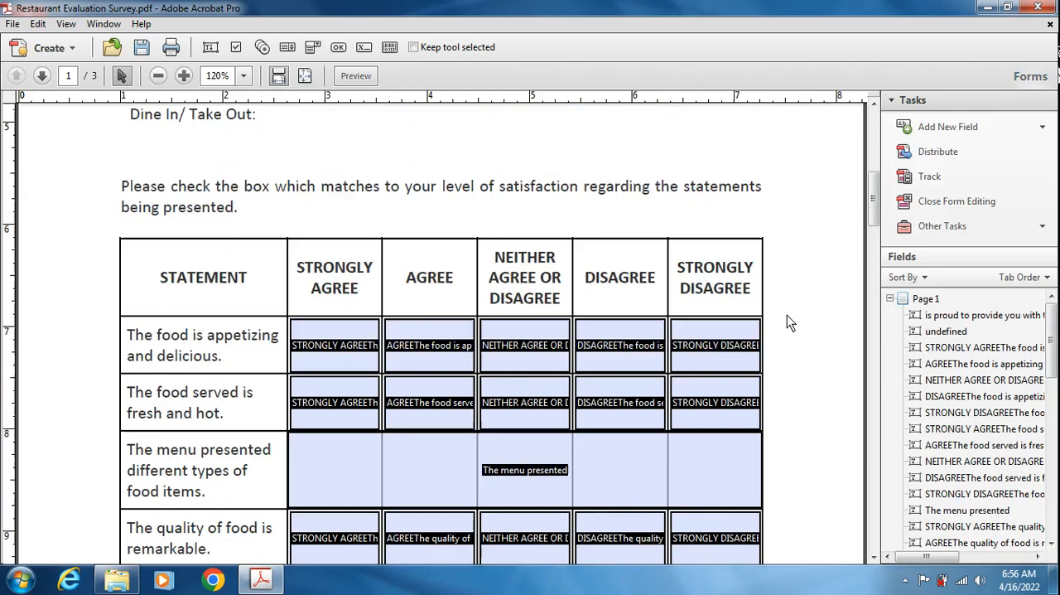
scroll(645, 333, "up", 3)
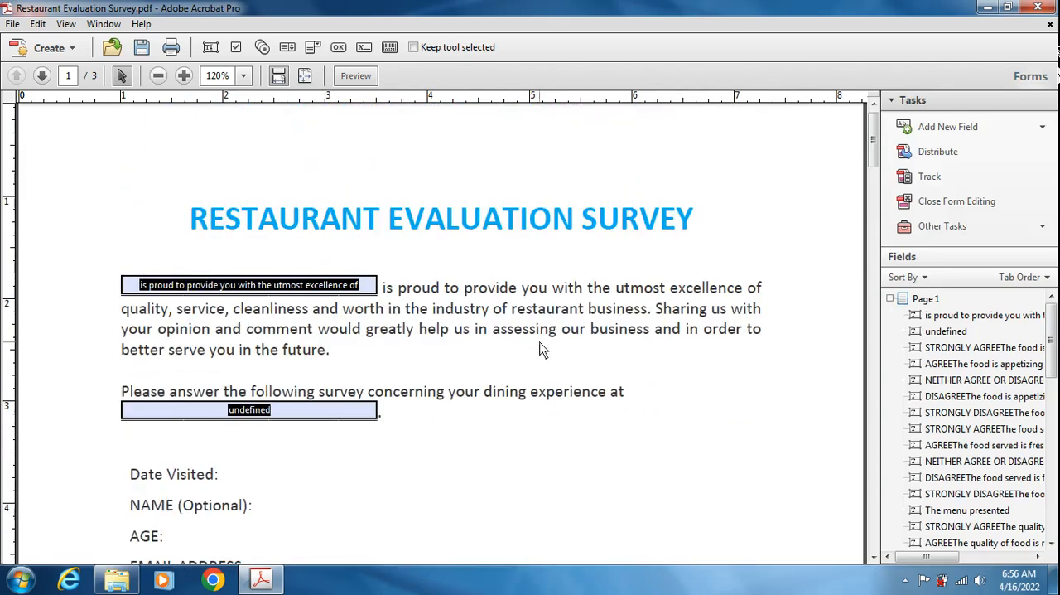
left_click(367, 288)
left_click(363, 285)
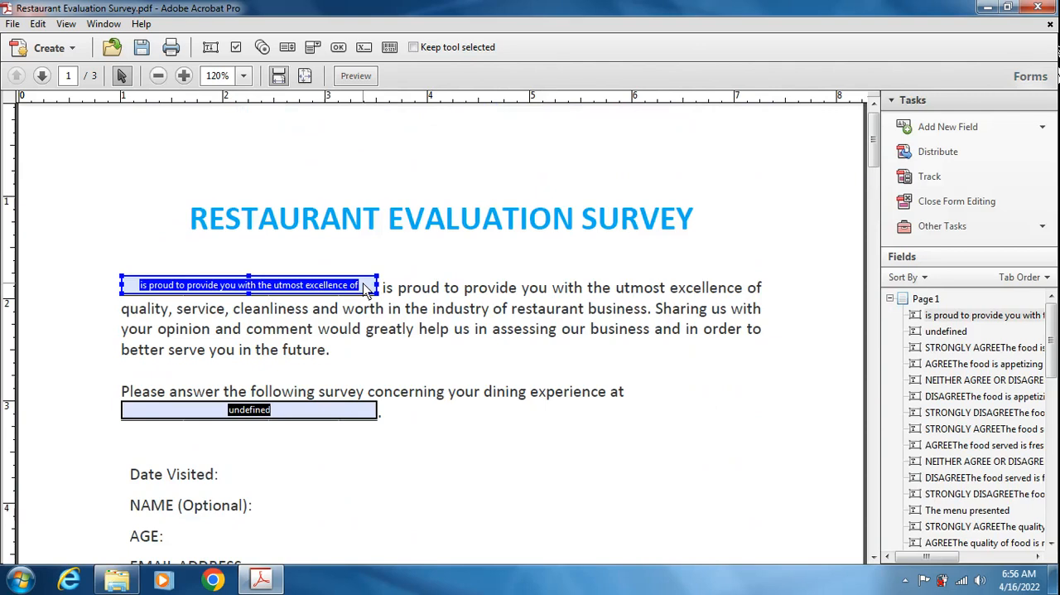
right_click(366, 289)
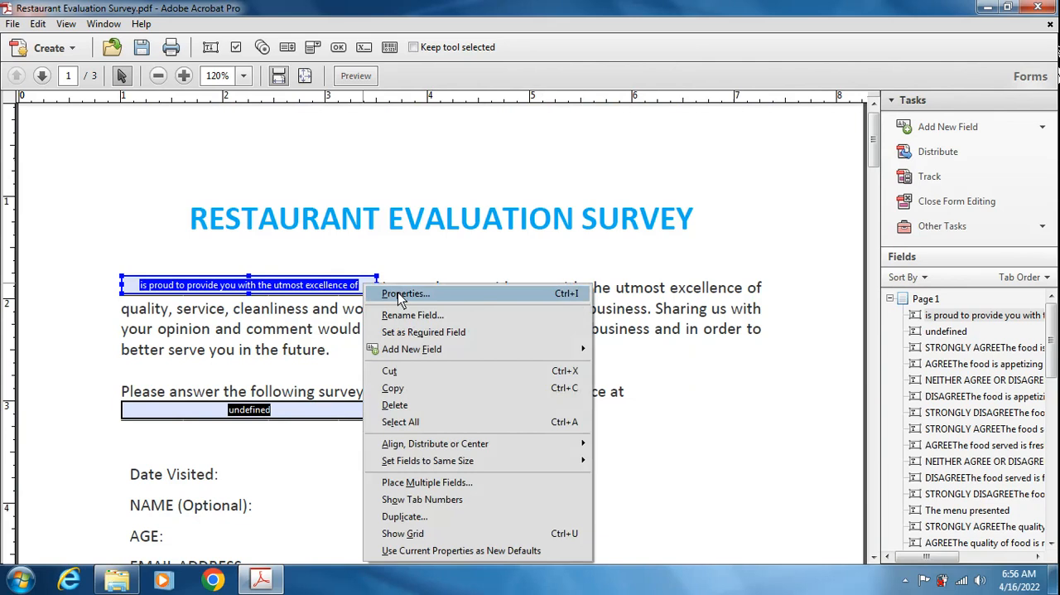
left_click(399, 295)
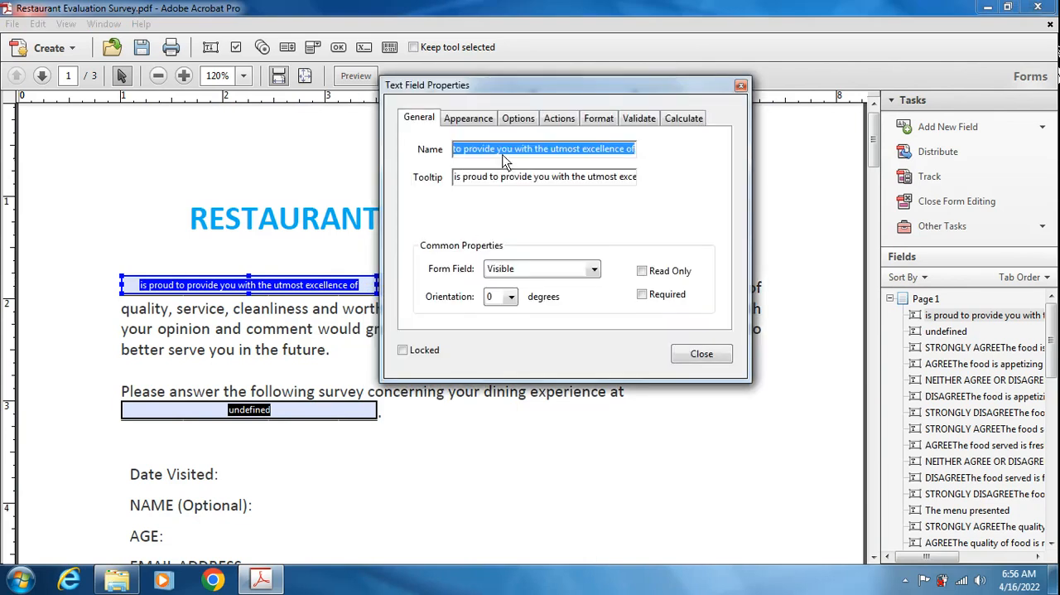
type("name of rest")
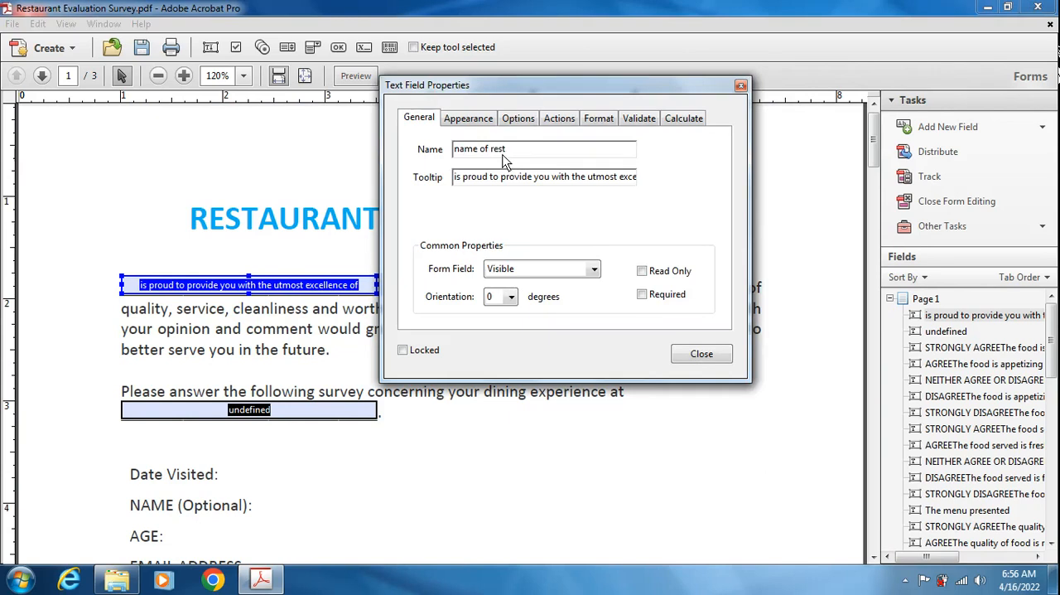
type("aurant")
- Copy the field name "name of restaurant" into the same field's tooltip and close its properties
left_click_drag(533, 151, 448, 149)
key("ctrl+c")
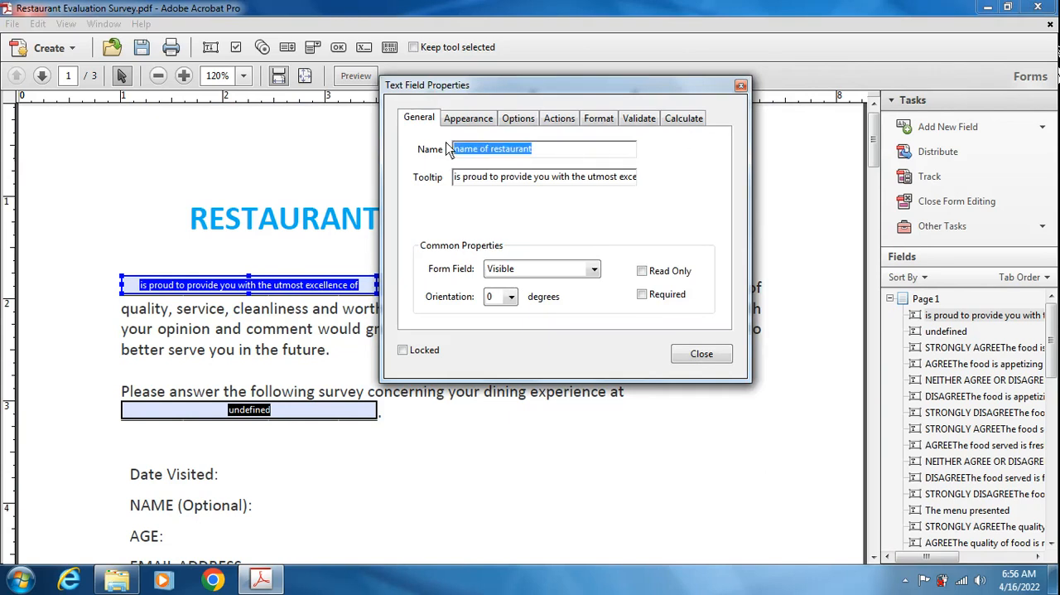
left_click(503, 178)
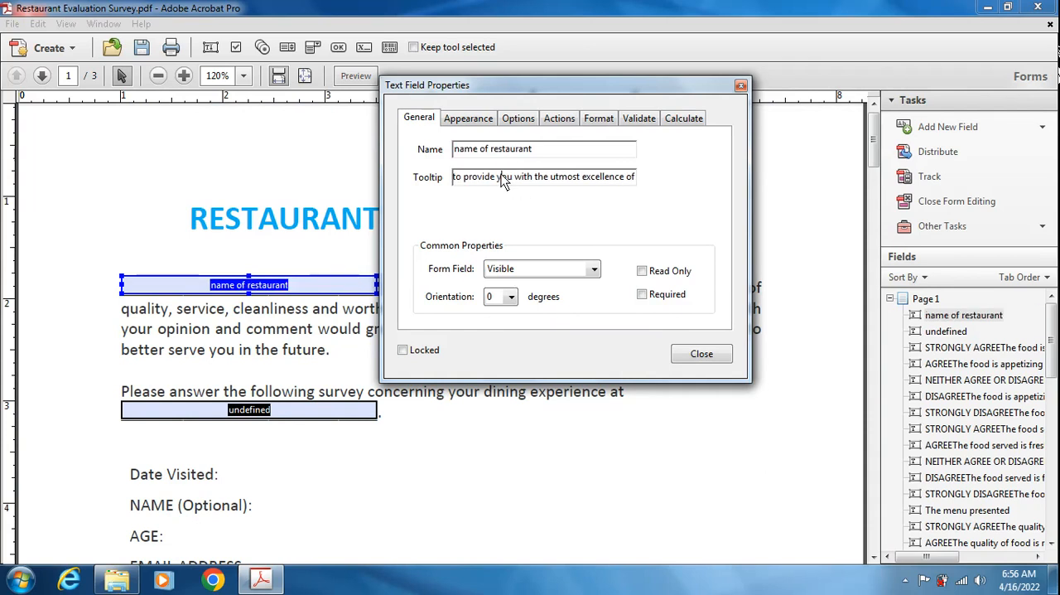
key("ctrl+a")
key("ctrl+v")
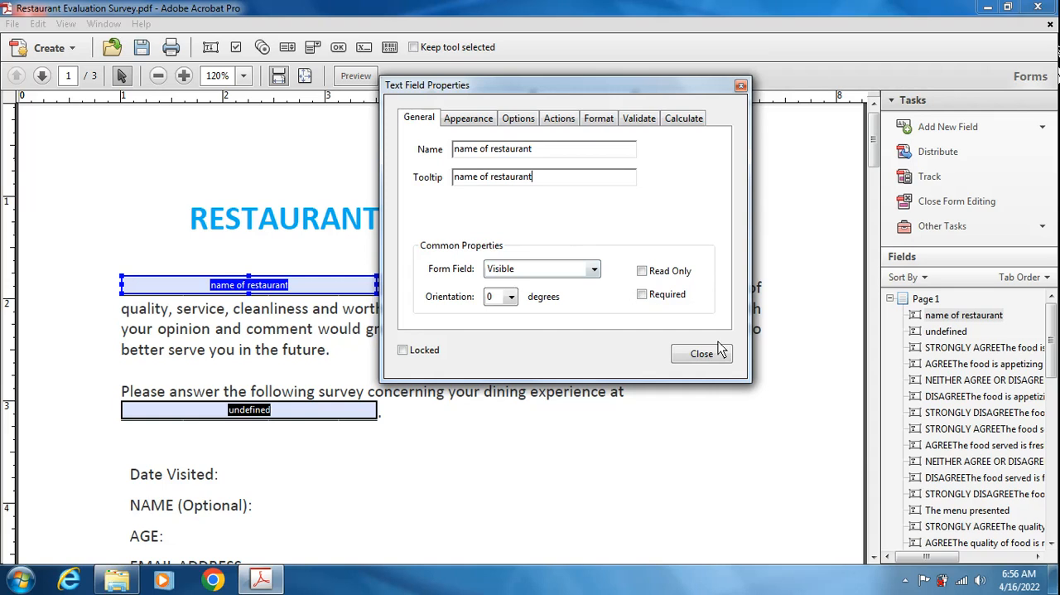
left_click(699, 360)
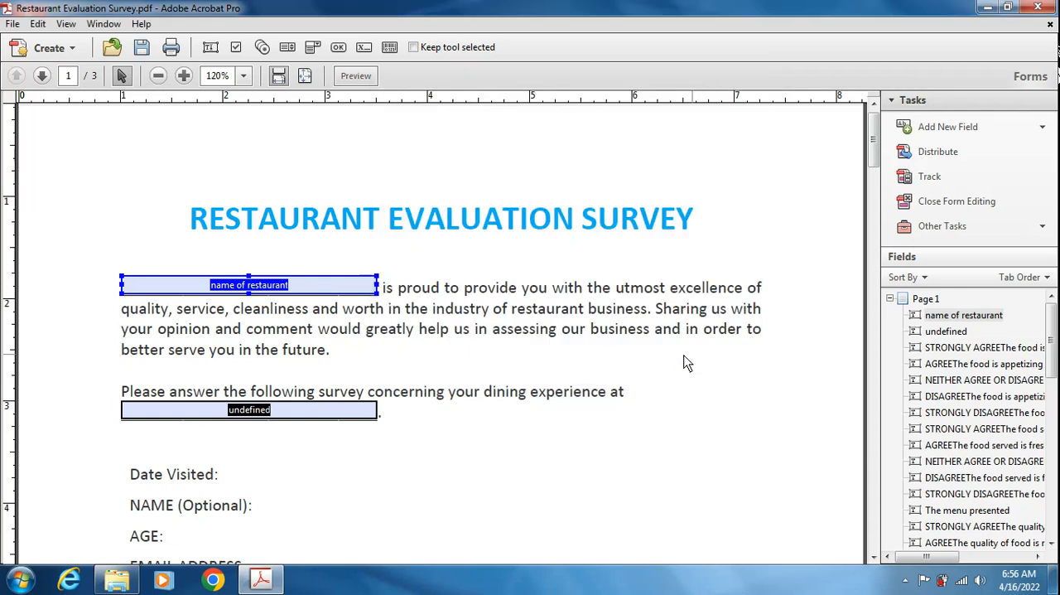
- Examine the automatically detected form fields across all three pages of the survey
scroll(495, 381, "down", 3)
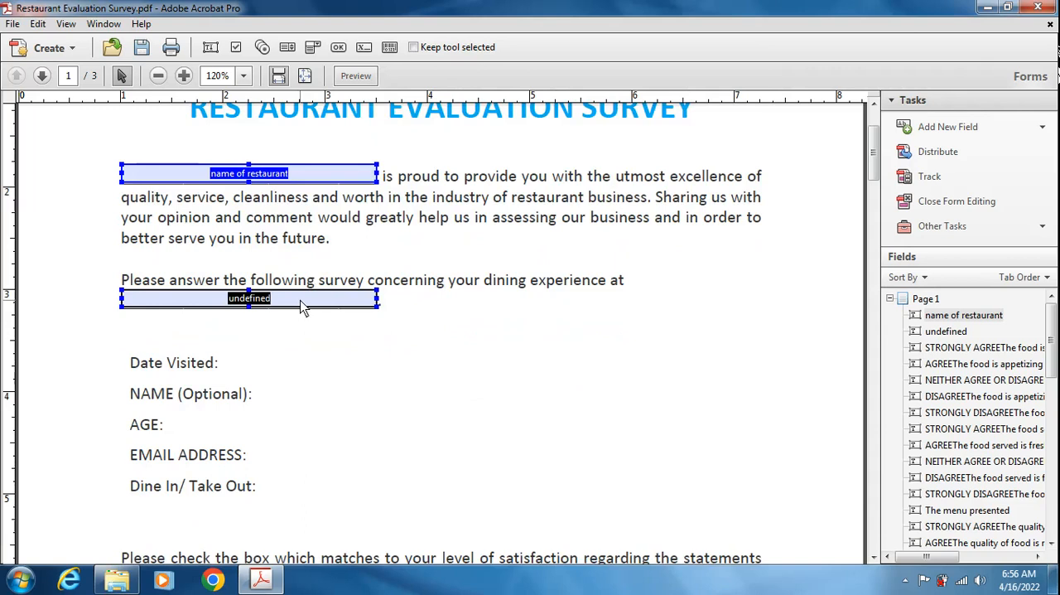
scroll(398, 360, "down", 20)
scroll(403, 371, "down", 20)
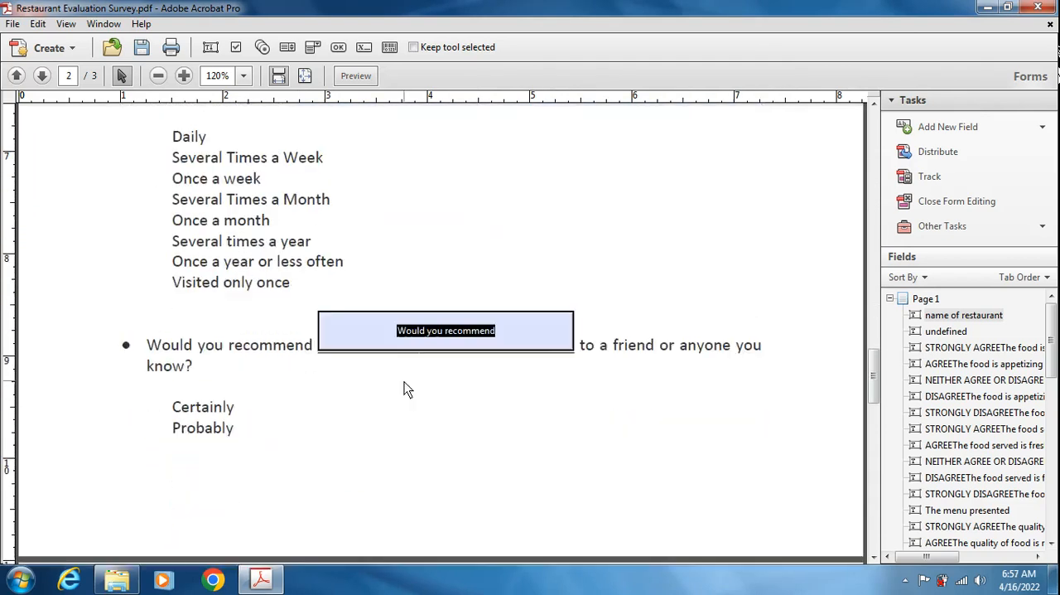
scroll(405, 386, "down", 4)
left_click(426, 272)
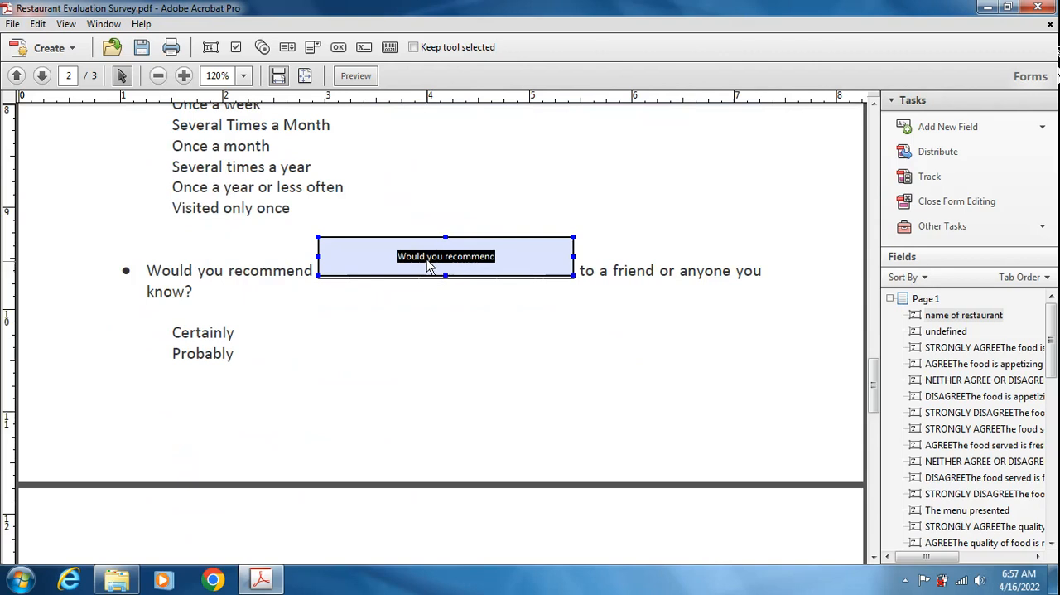
scroll(424, 316, "down", 8)
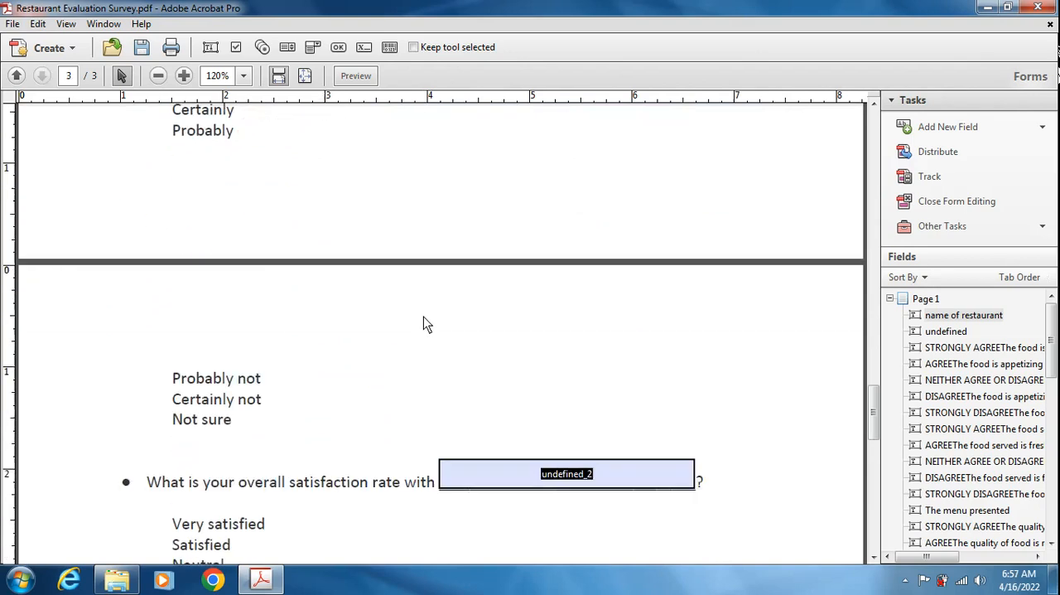
left_click(492, 325)
scroll(521, 334, "down", 6)
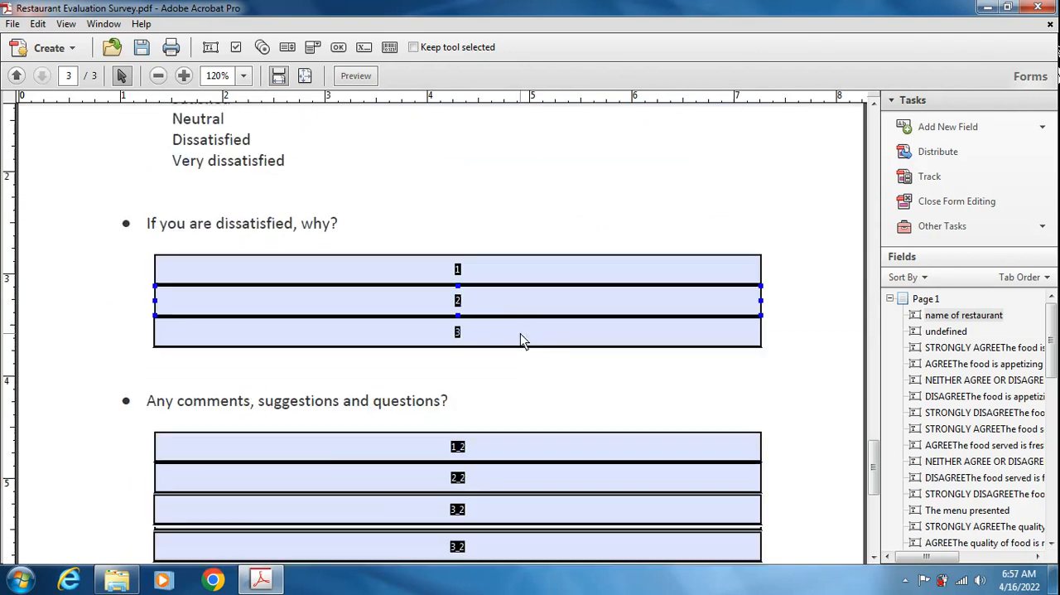
scroll(521, 334, "up", 5)
scroll(521, 334, "up", 15)
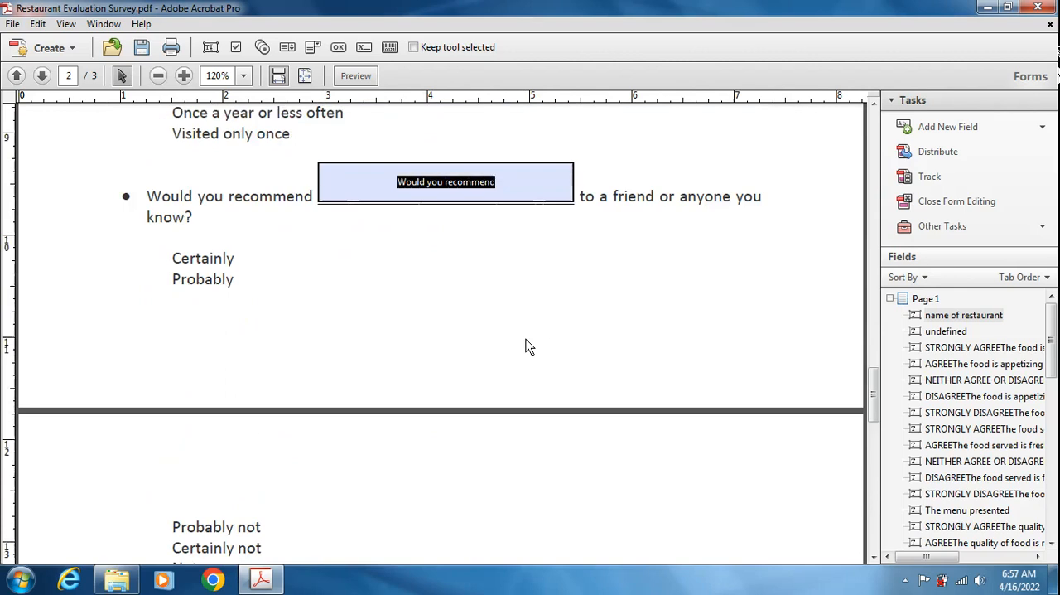
scroll(525, 346, "up", 20)
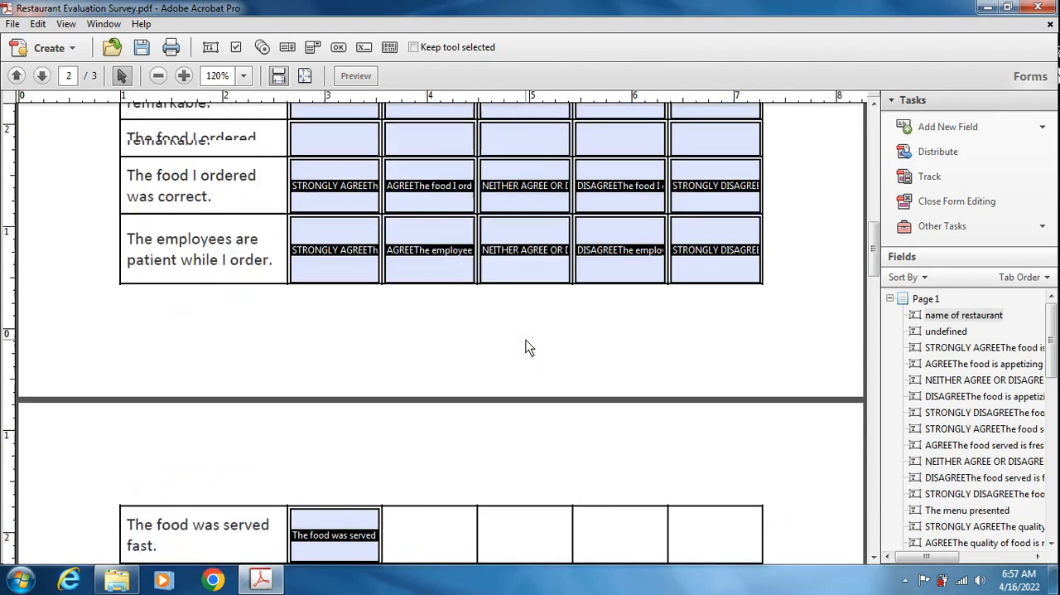
scroll(525, 347, "up", 3)
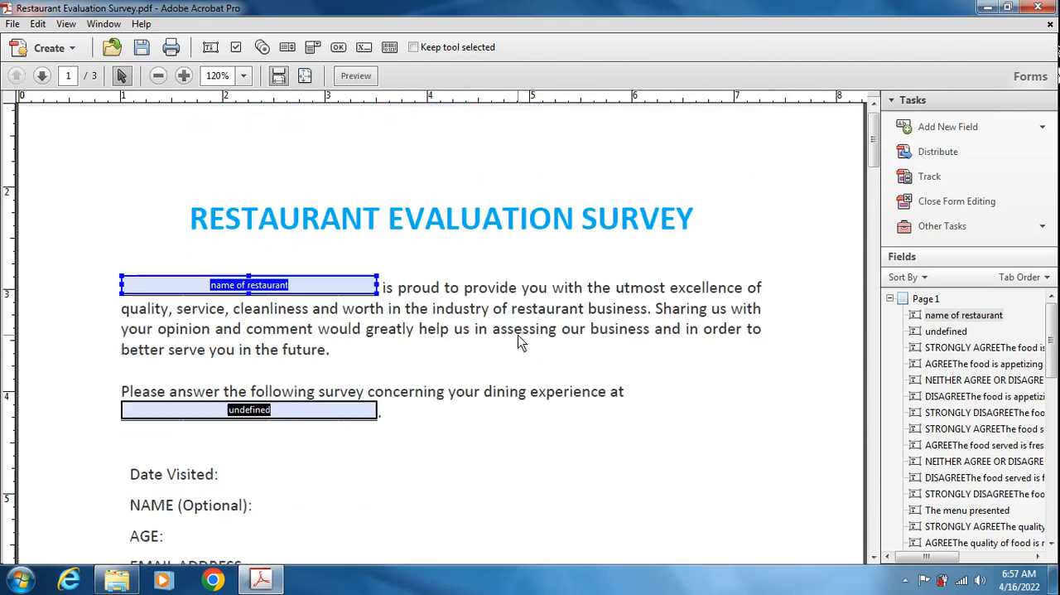
- Rename the text field below "your dining experience at" as "name of restaurant", check its tooltip, and close the properties
double_click(339, 422)
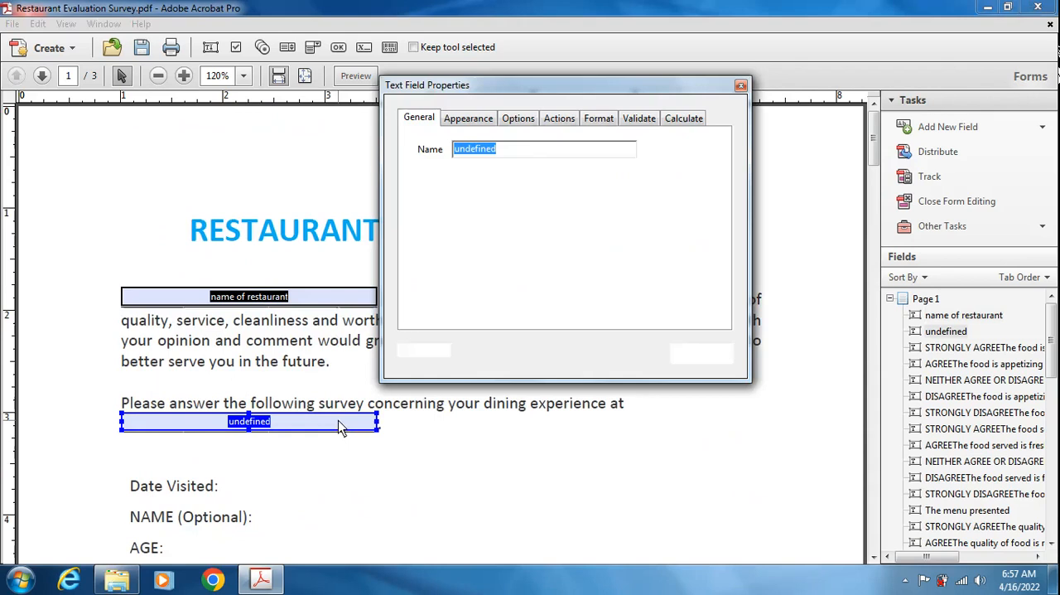
key("ctrl+v")
left_click(522, 182)
key("ctrl+c")
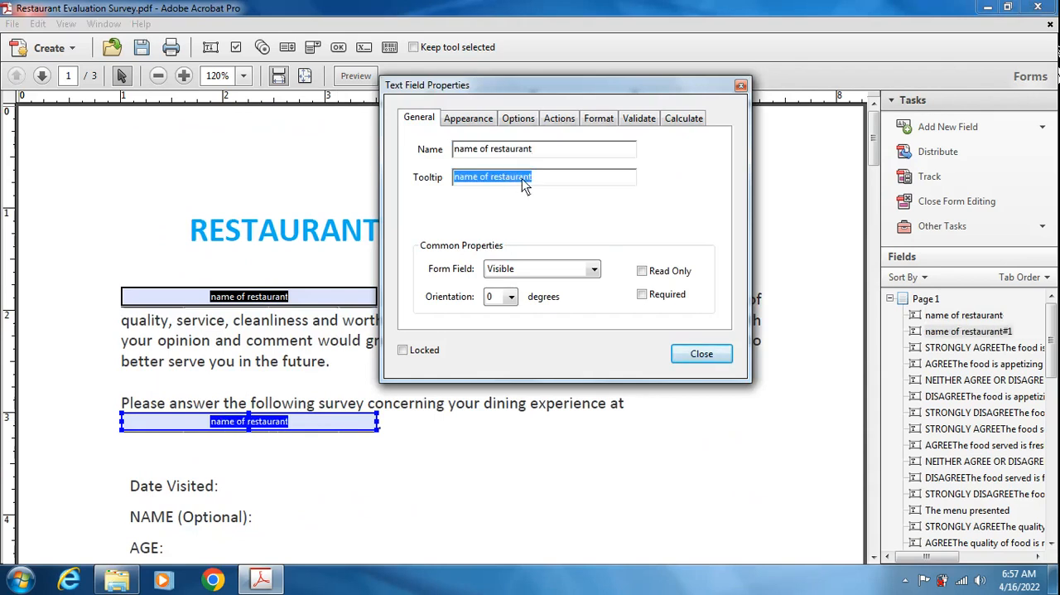
left_click(538, 182)
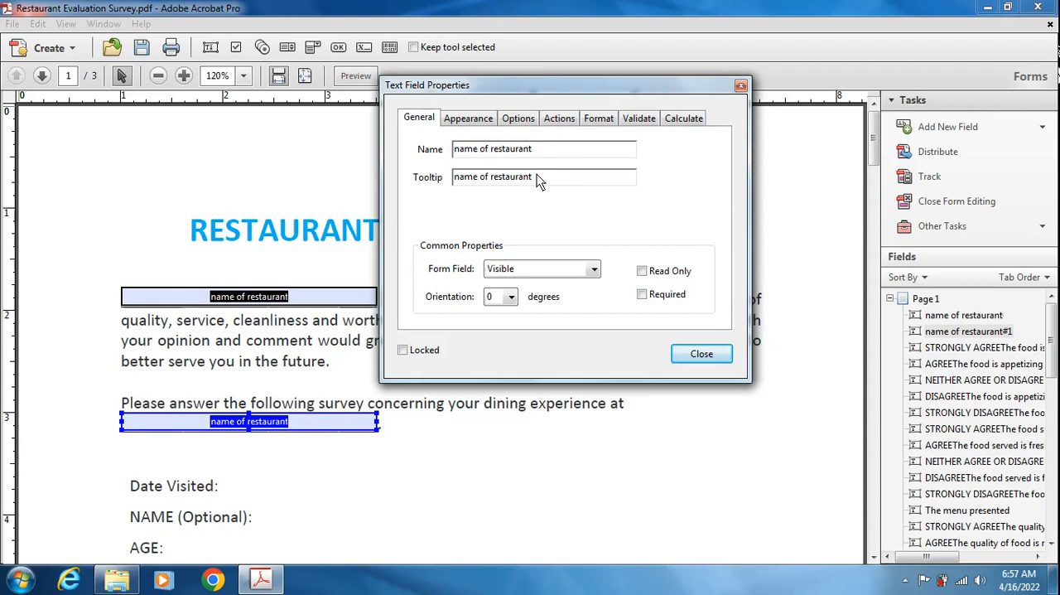
left_click(702, 354)
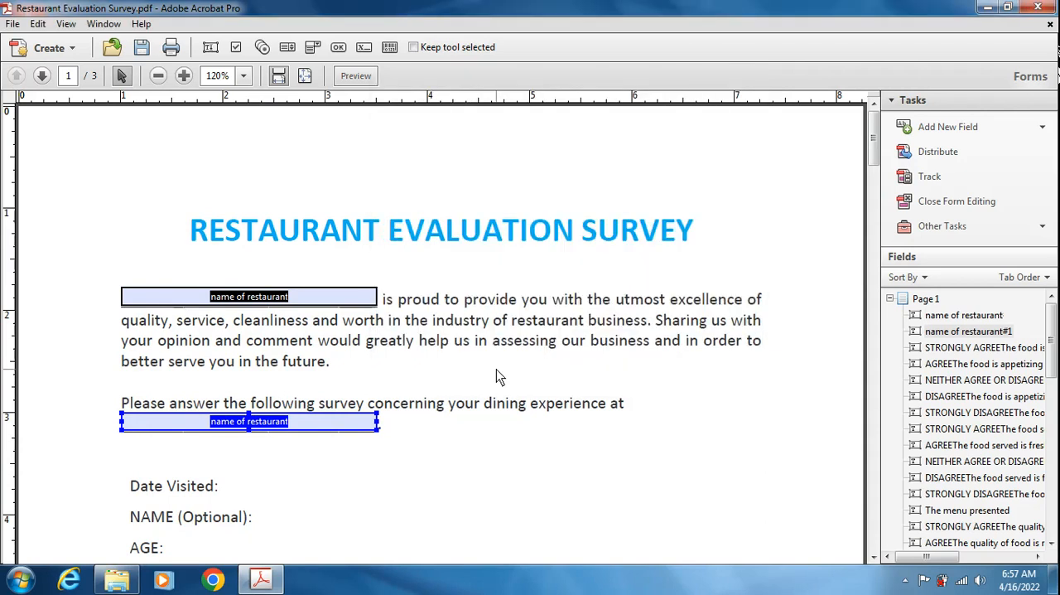
- Set both the name and tooltip of the text field after "Would you recommend" on page 2 to "name of restaurant"
scroll(496, 369, "down", 5)
scroll(498, 381, "down", 15)
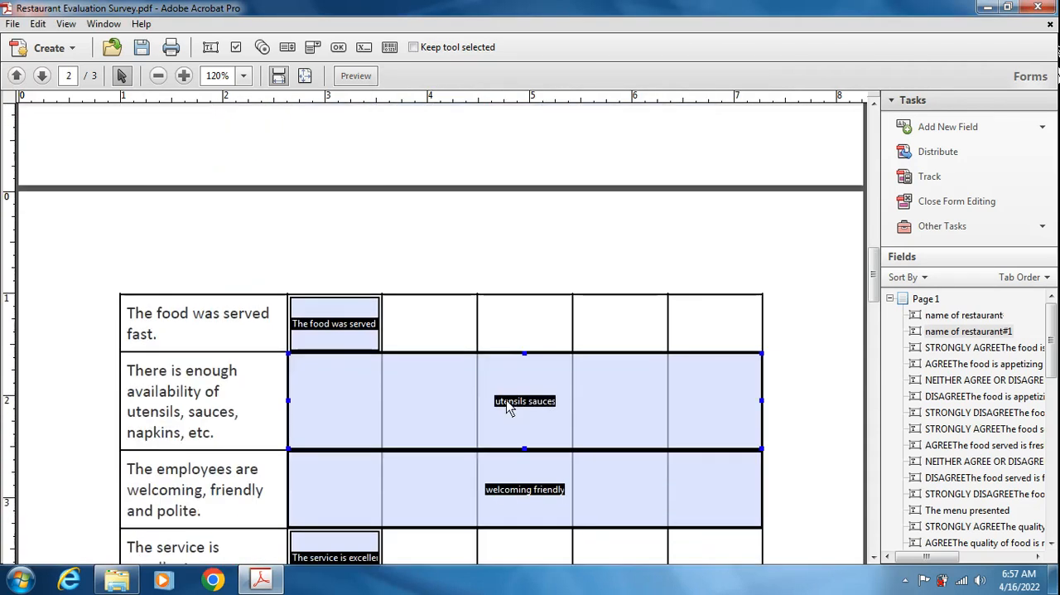
scroll(507, 414, "down", 10)
left_click(486, 318)
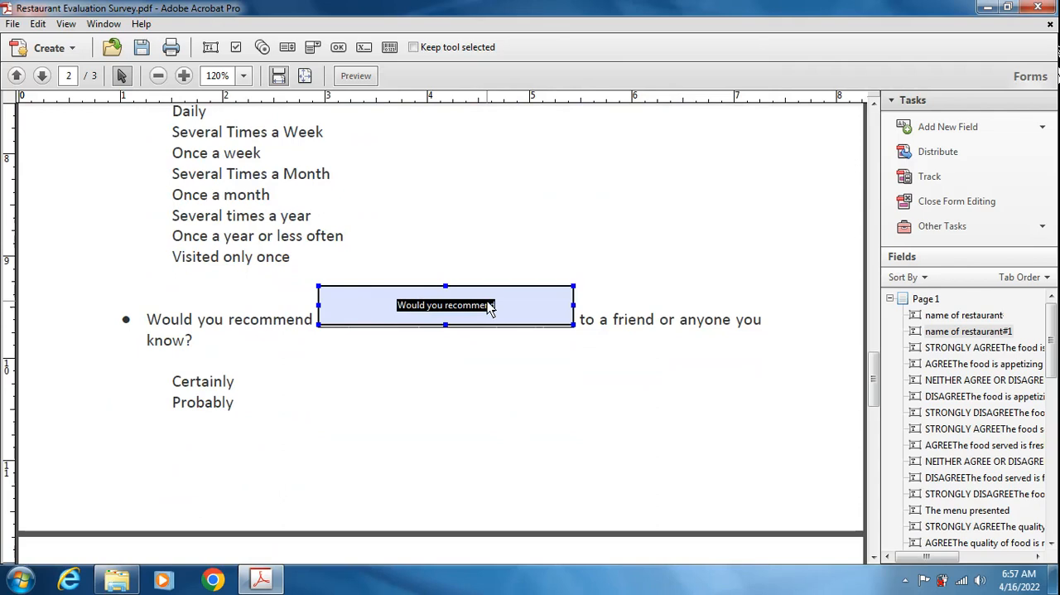
double_click(489, 307)
key("ctrl+v")
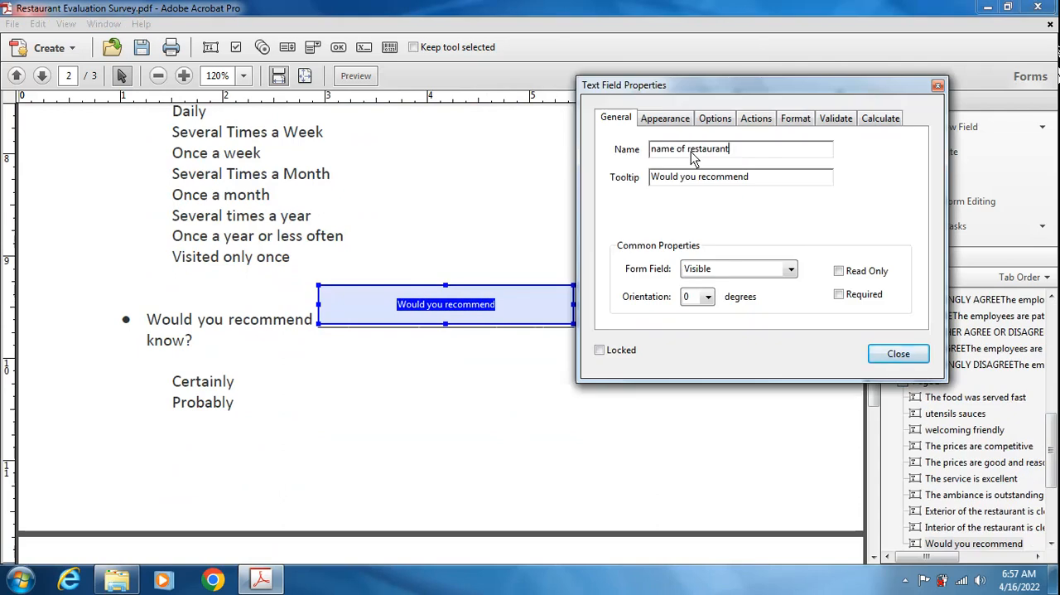
triple_click(767, 181)
key("ctrl+v")
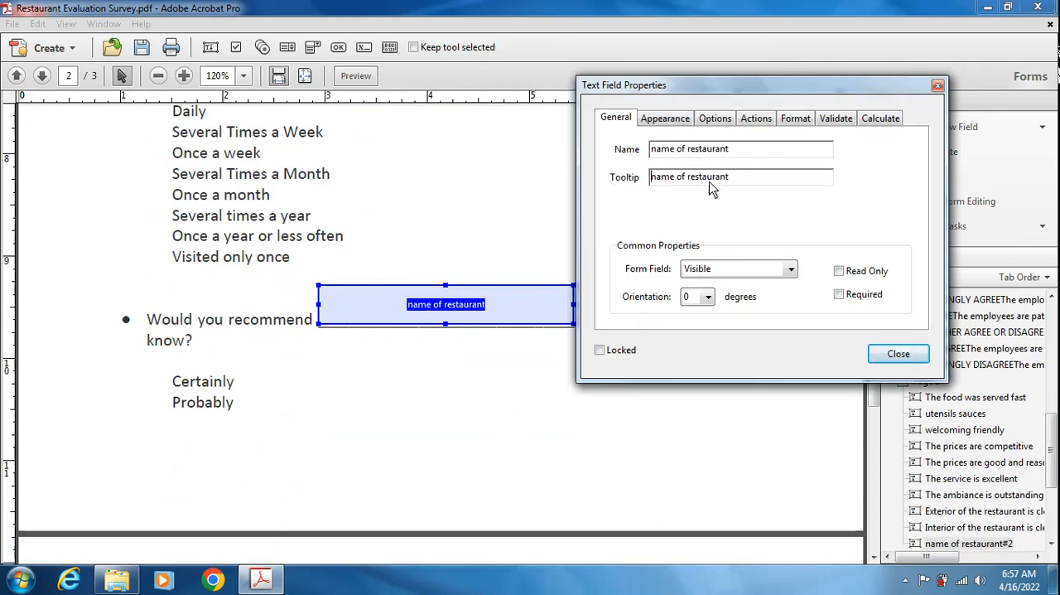
left_click(903, 356)
- Set the name and tooltip of the text field after "overall satisfaction rate with" on page 3 to "name of restaurant"
left_click(518, 428)
scroll(522, 427, "down", 3)
scroll(521, 422, "down", 5)
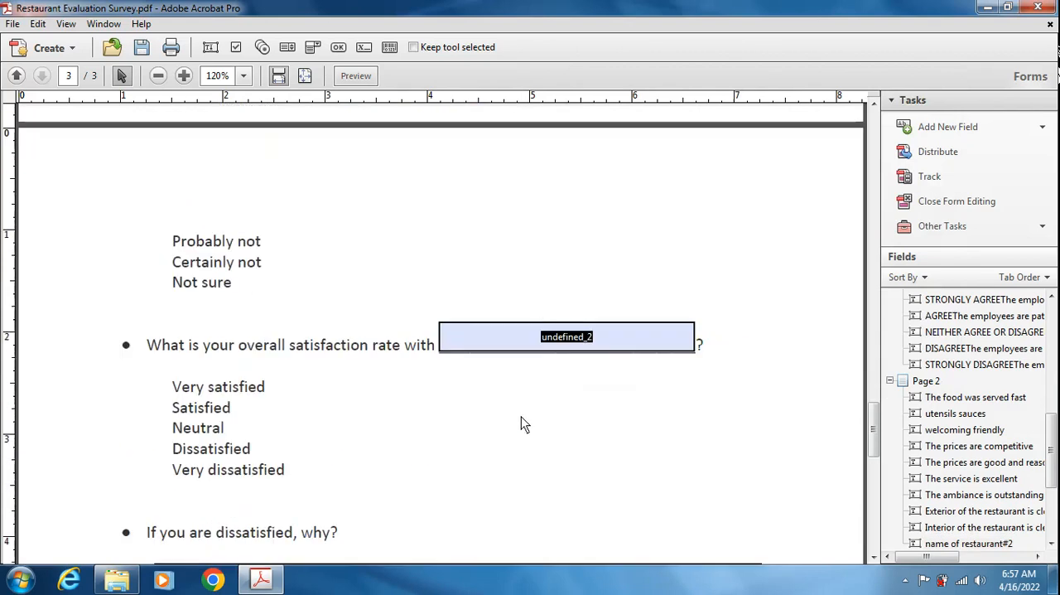
double_click(534, 340)
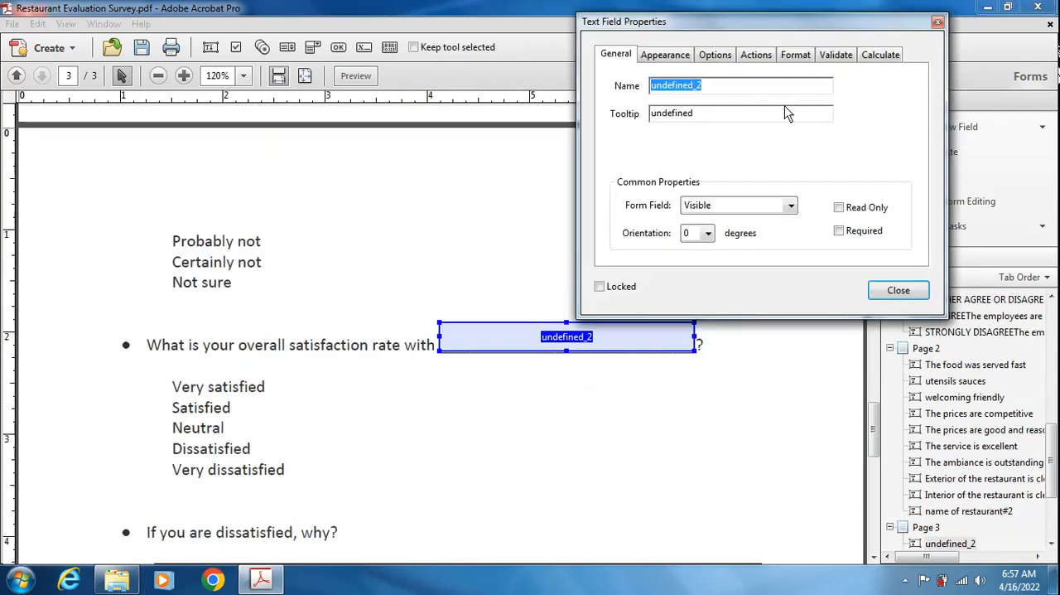
type("name of restaurant")
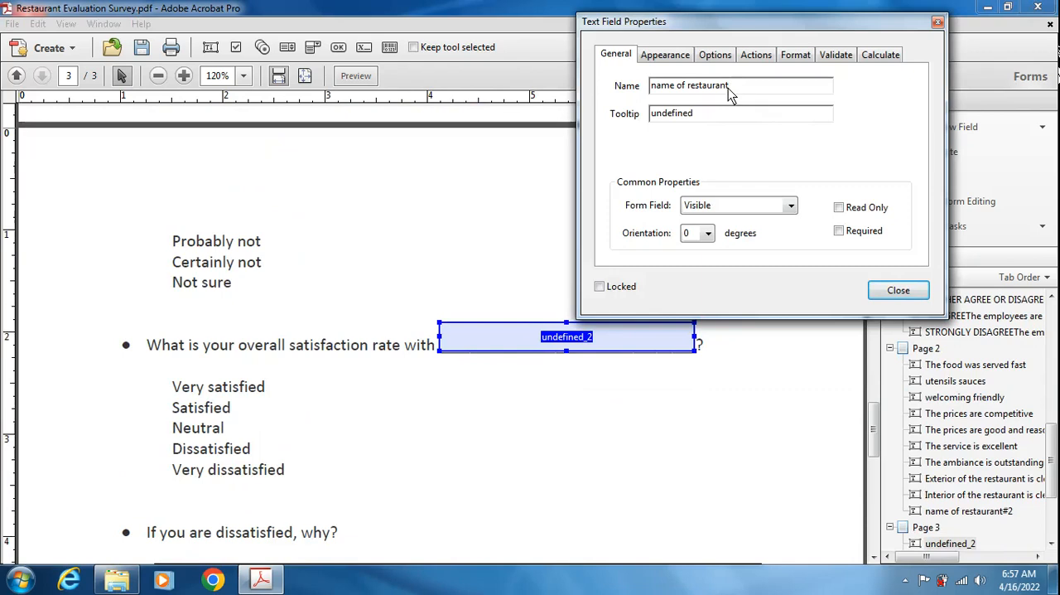
left_click(712, 114)
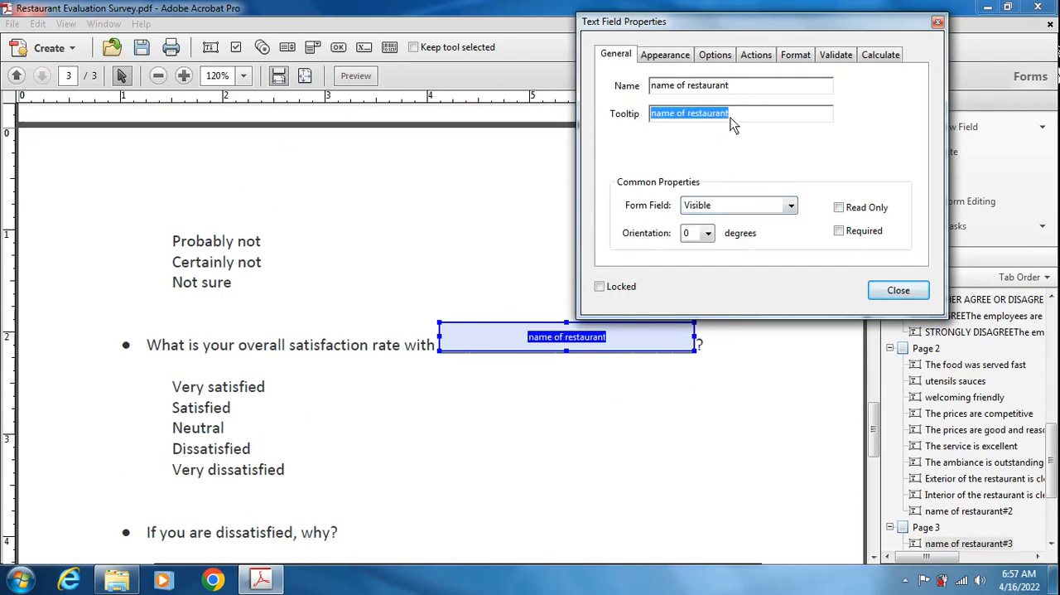
left_click(899, 290)
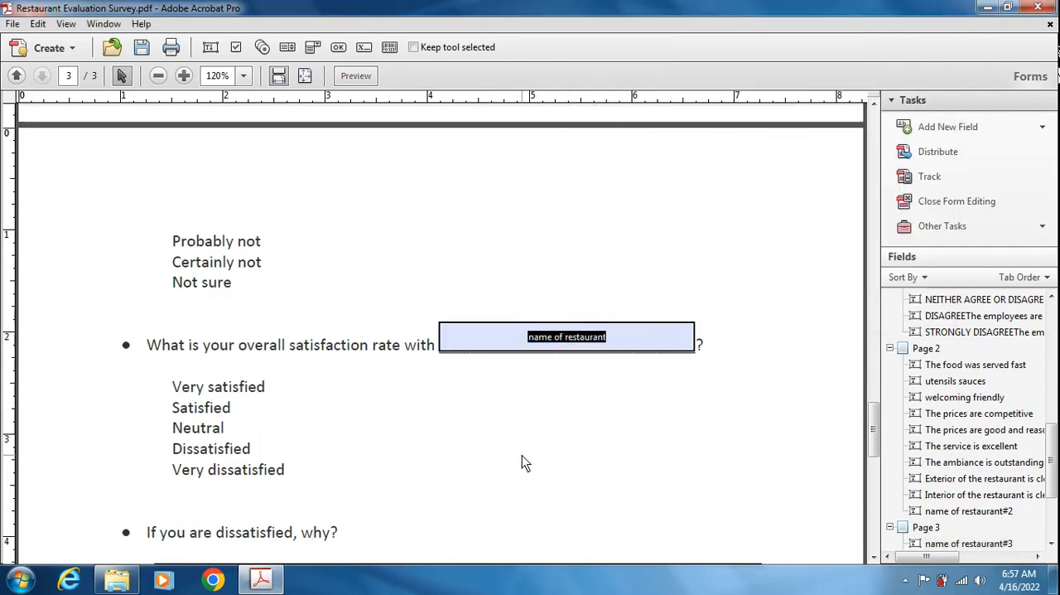
- Add a text field beside "Date Visited:" on page 1 and name it "date"
scroll(524, 460, "down", 10)
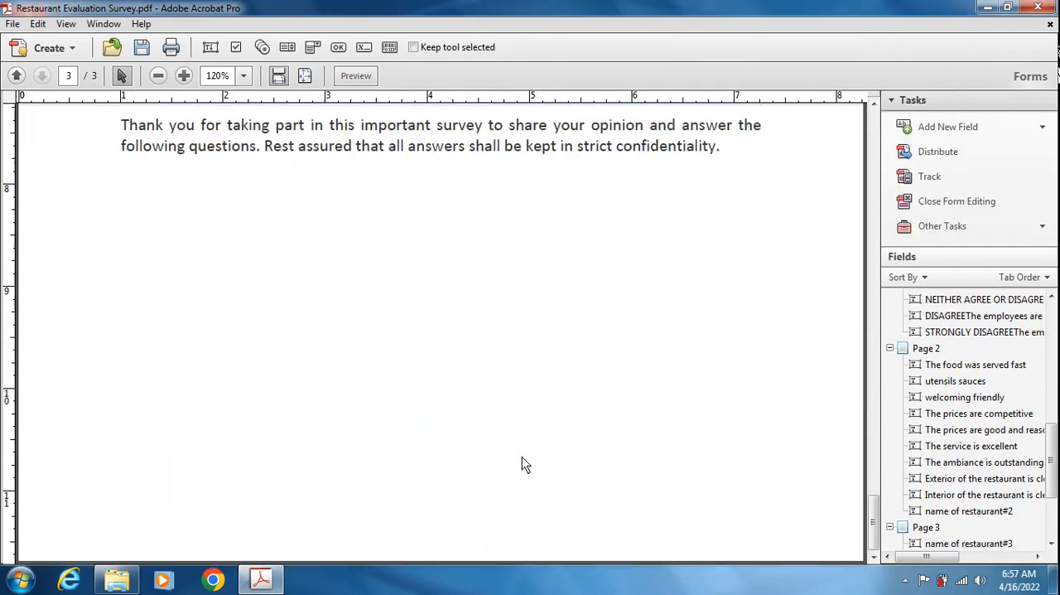
scroll(523, 457, "up", 10)
scroll(523, 468, "up", 12)
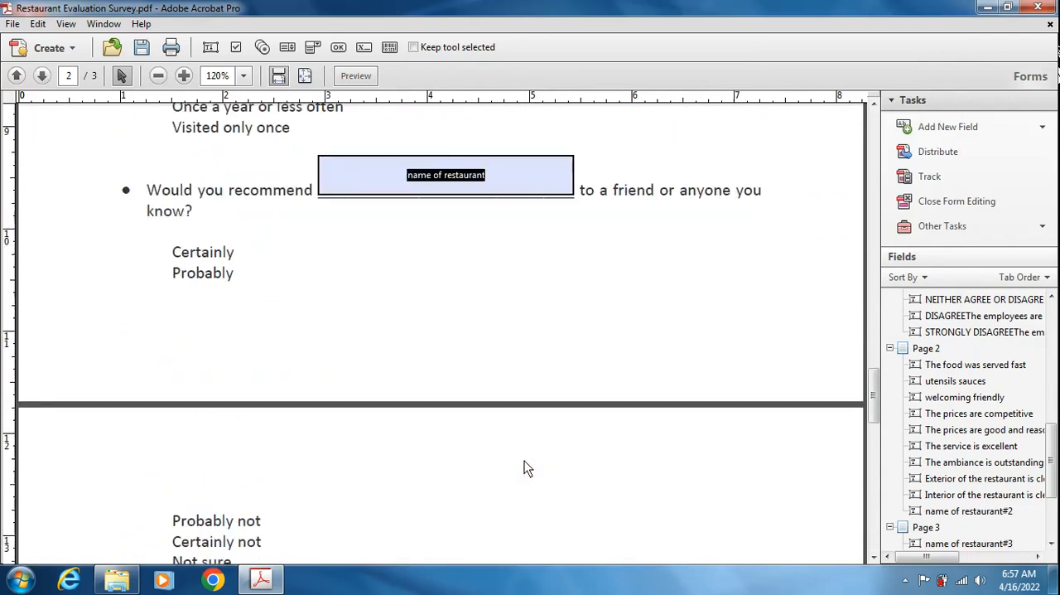
scroll(523, 468, "up", 12)
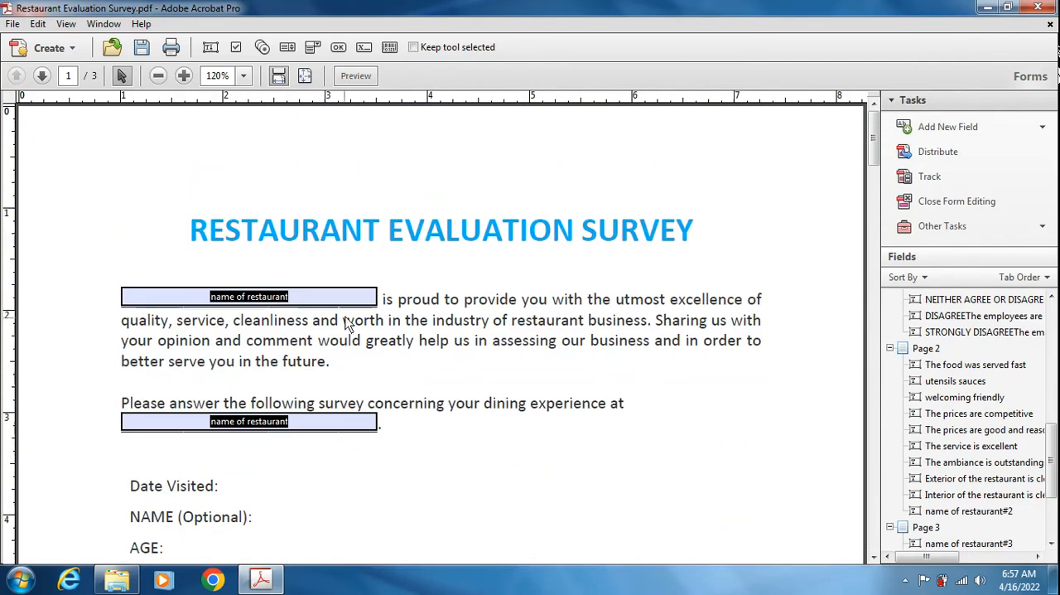
scroll(439, 473, "down", 3)
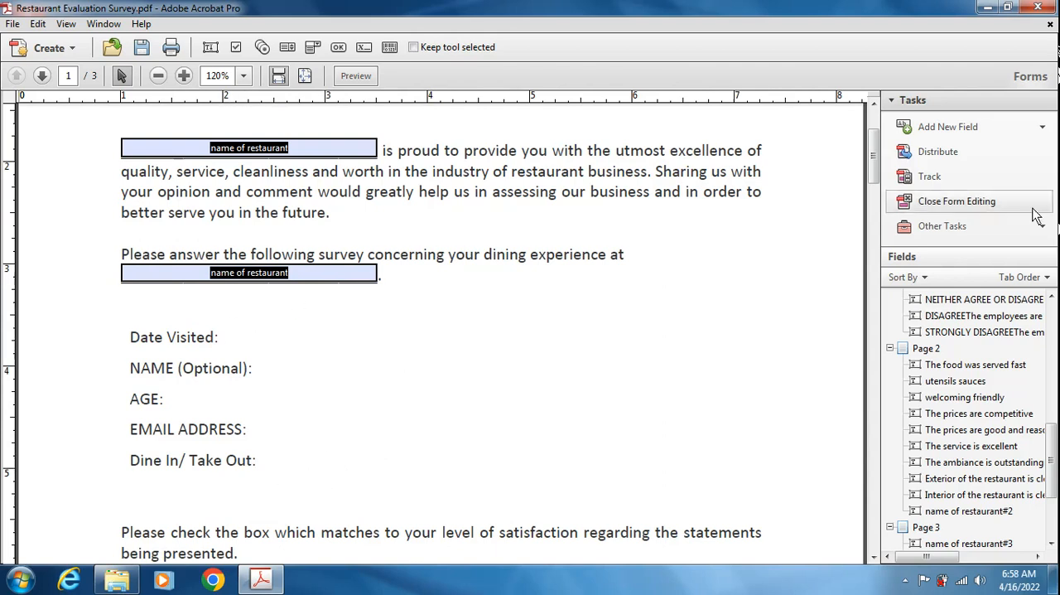
left_click(945, 125)
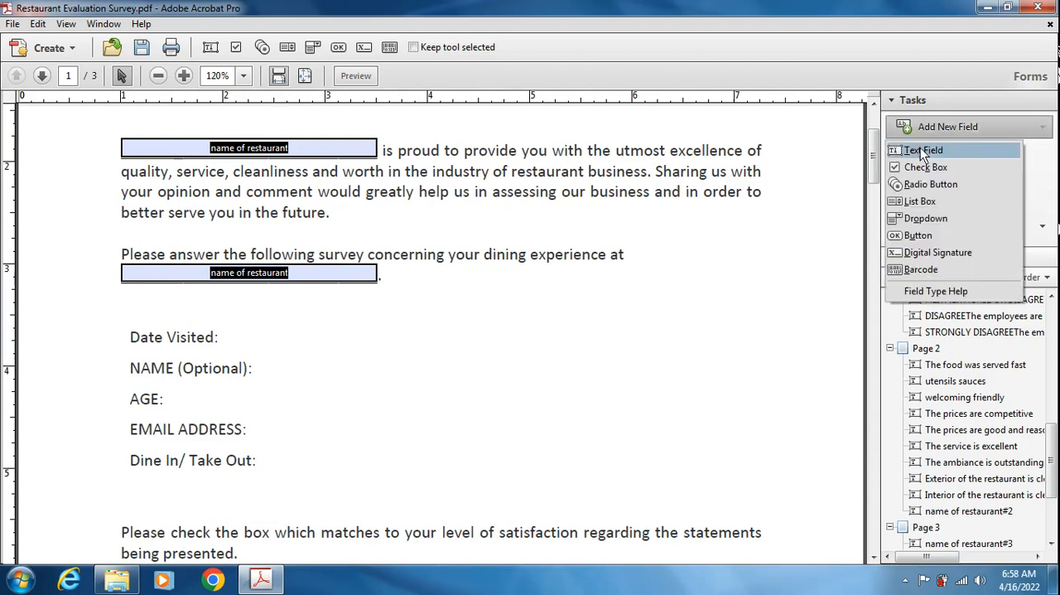
left_click(923, 150)
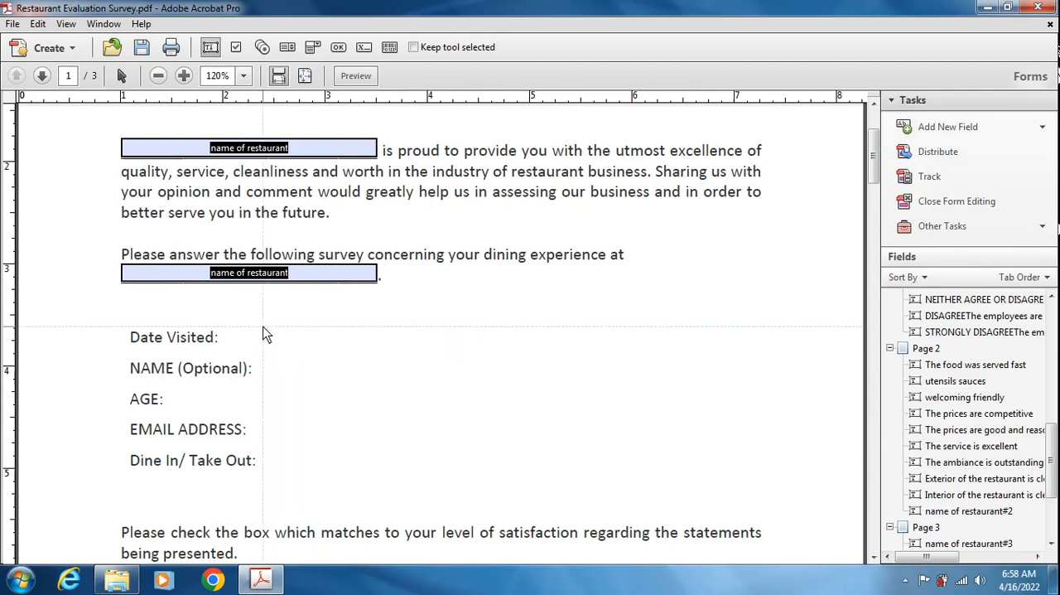
left_click_drag(318, 345, 400, 353)
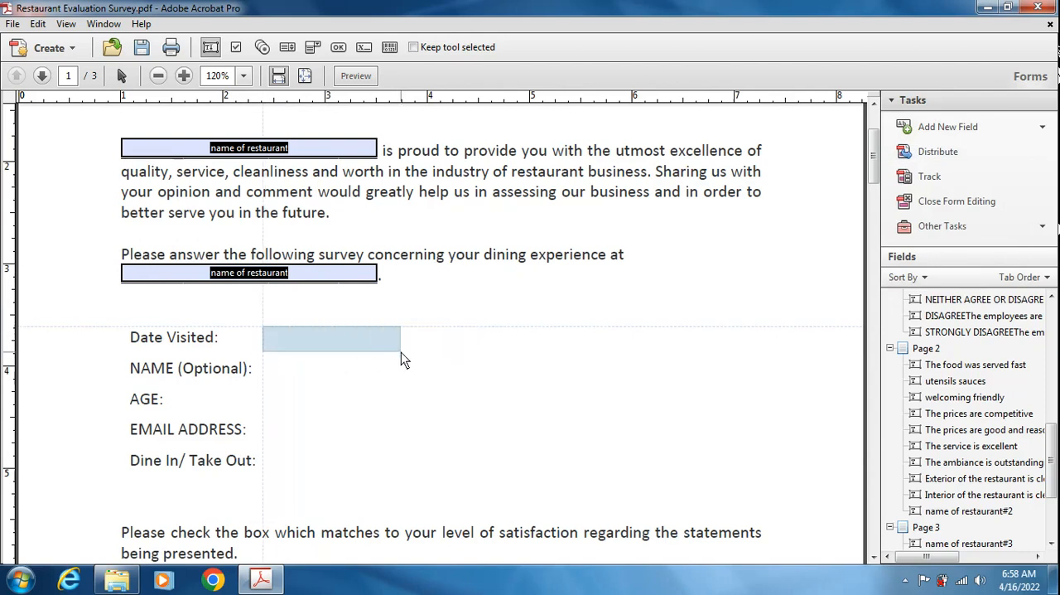
left_click_drag(401, 352, 401, 353)
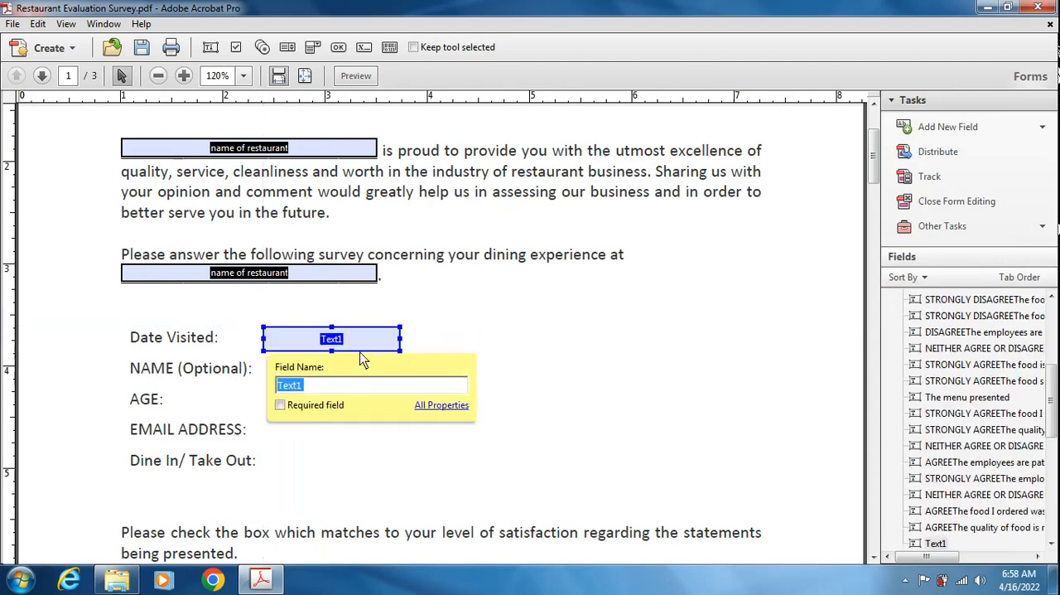
type("date")
- Open the full properties of the "date" field and set its format category to Date
left_click(433, 410)
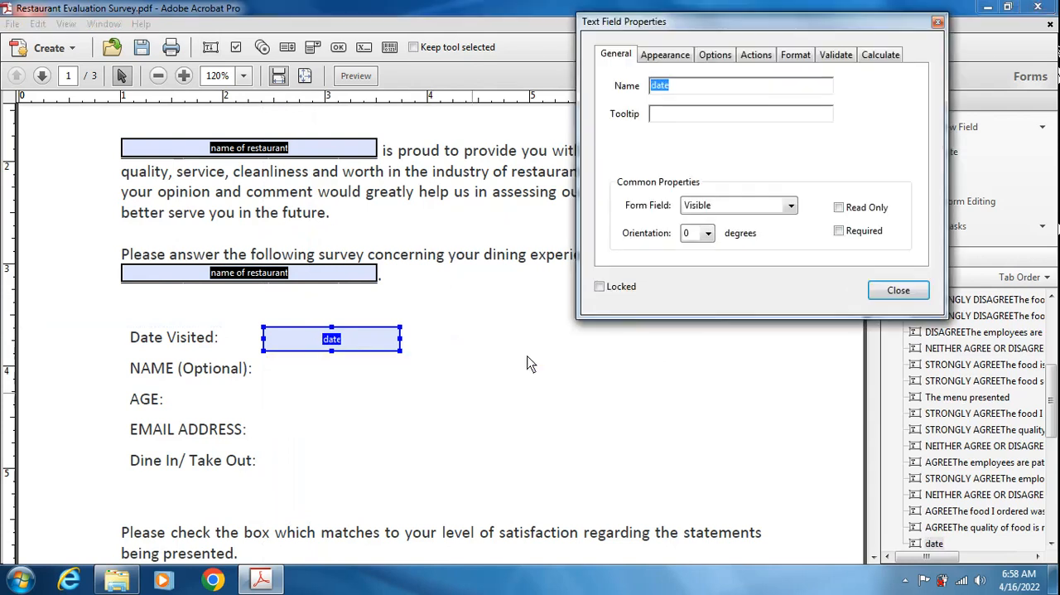
left_click(673, 58)
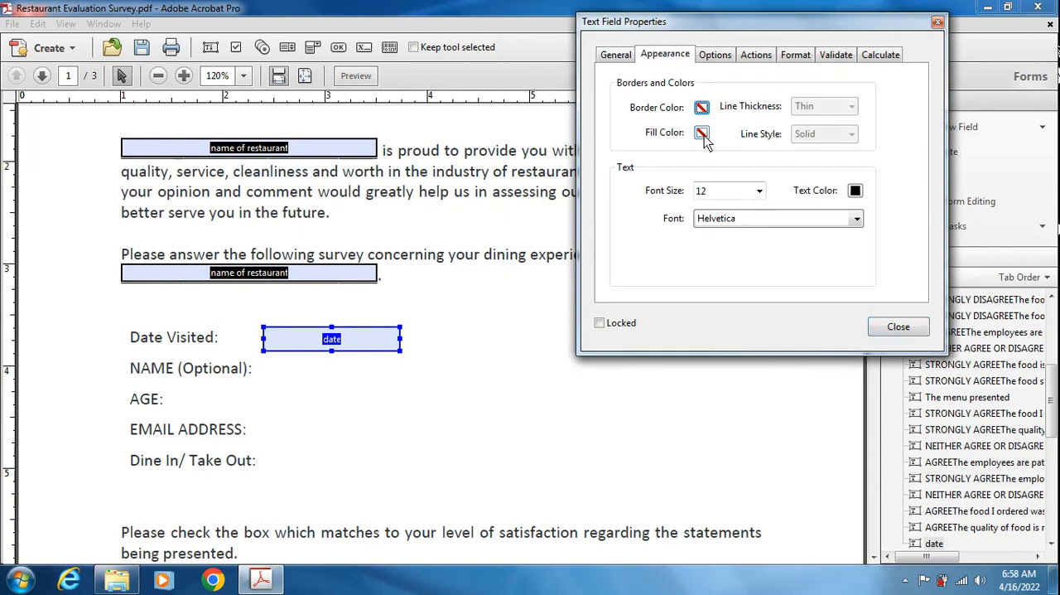
left_click(761, 55)
left_click(798, 56)
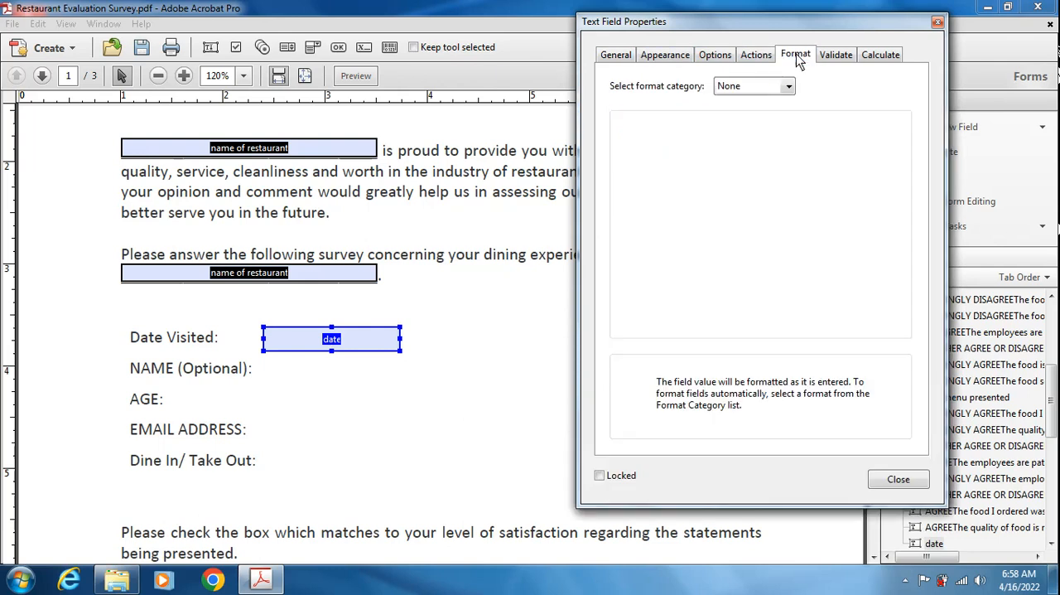
left_click(770, 87)
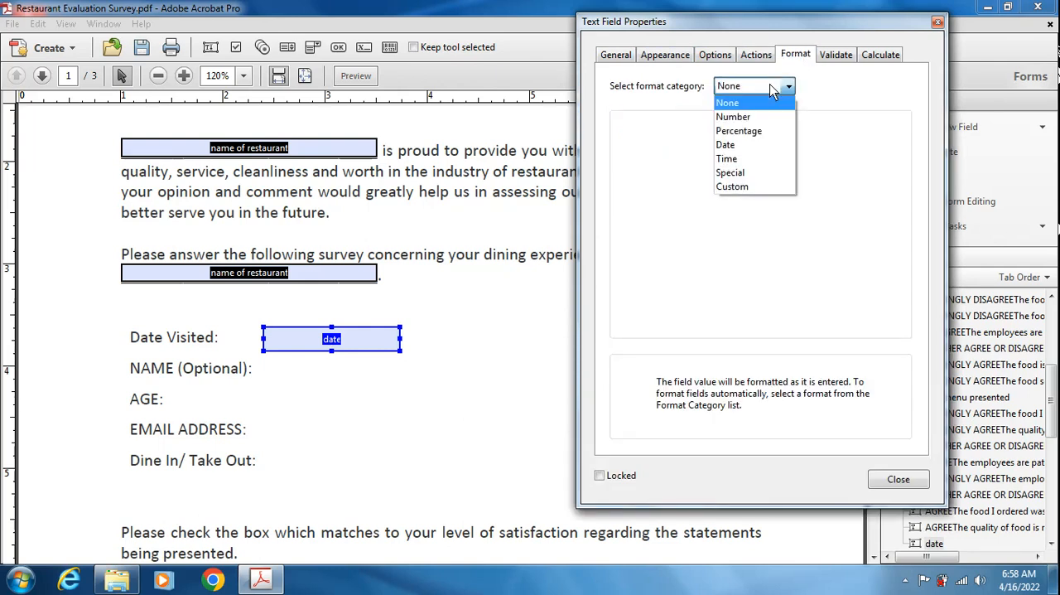
left_click(729, 145)
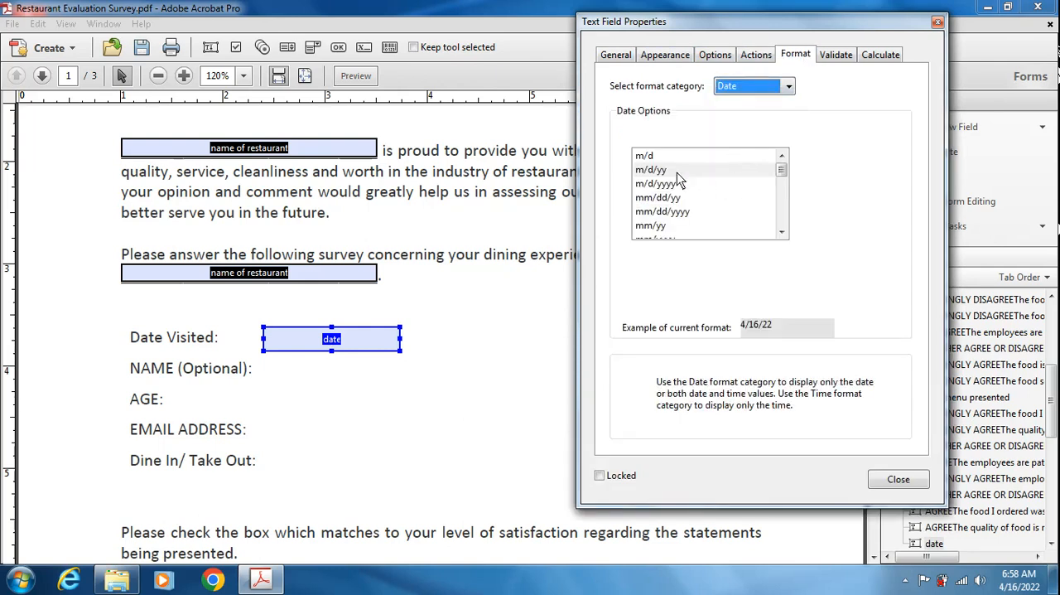
- Choose the Custom date option for the field and enter the format dd/mm/yy
left_click(783, 206)
left_click(783, 205)
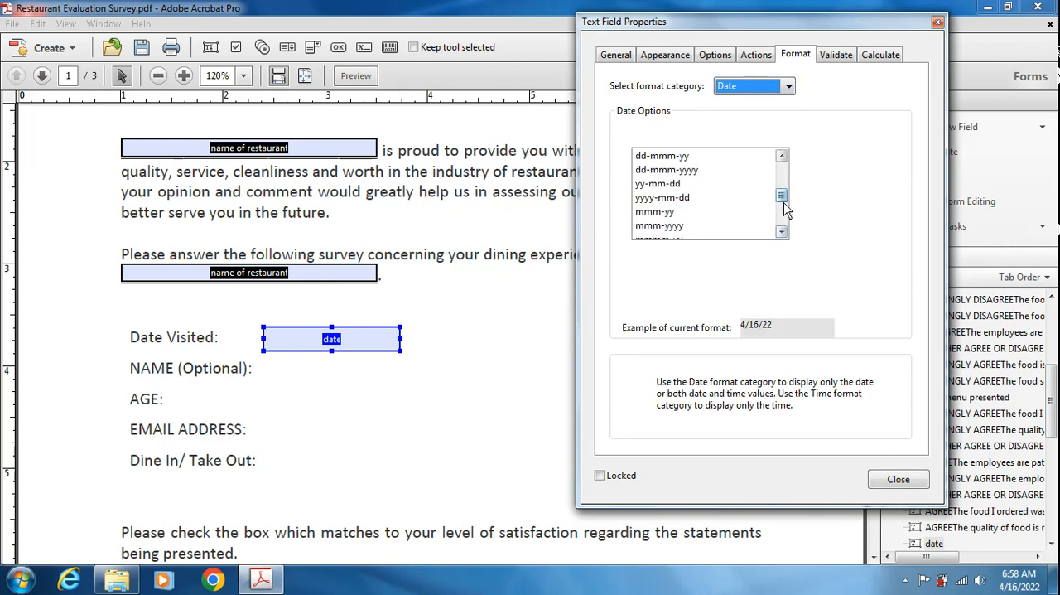
left_click_drag(782, 196, 789, 233)
left_click(696, 225)
left_click(678, 260)
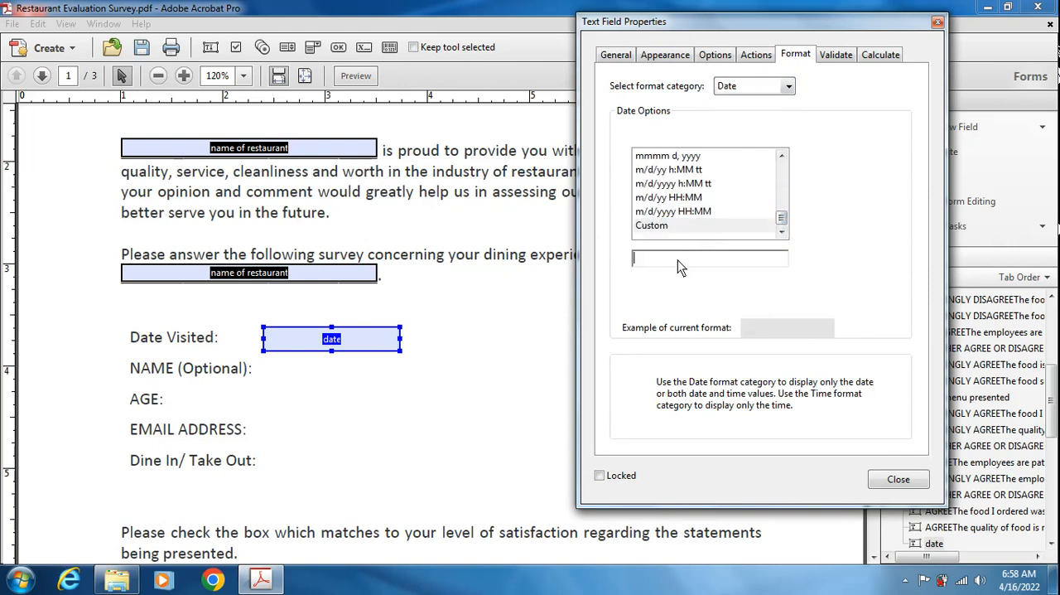
type("dd/mm/yy")
- Give the "date" field a light blue fill color and close its properties
left_click(667, 58)
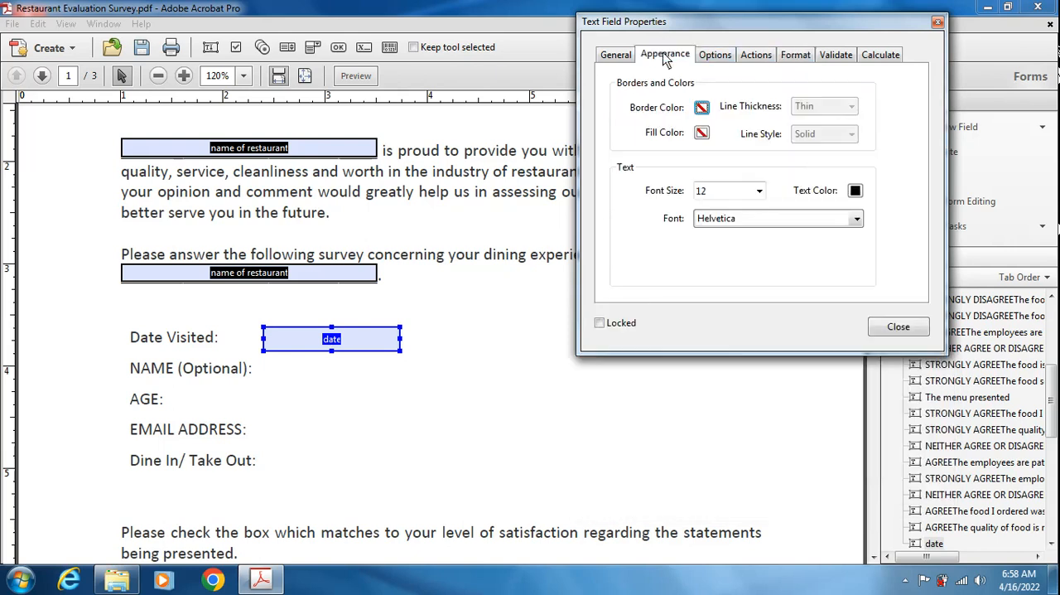
left_click(701, 134)
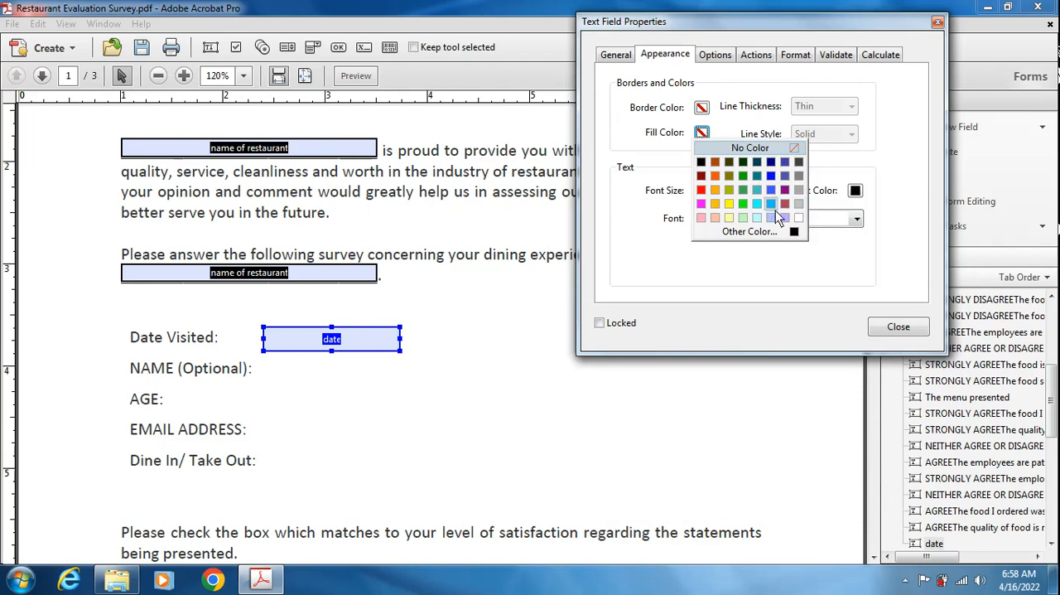
left_click(770, 218)
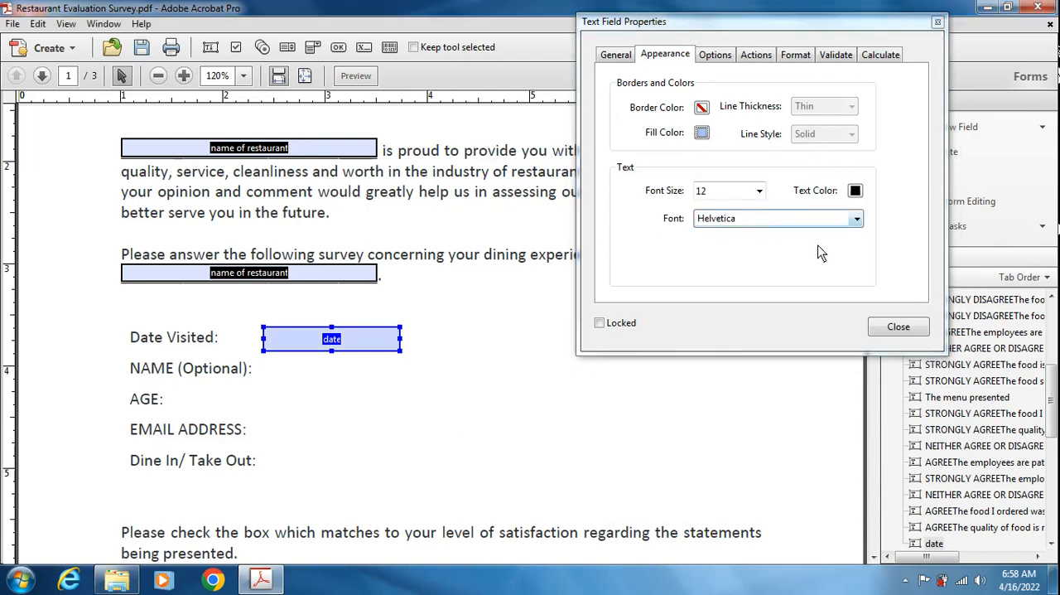
left_click(895, 329)
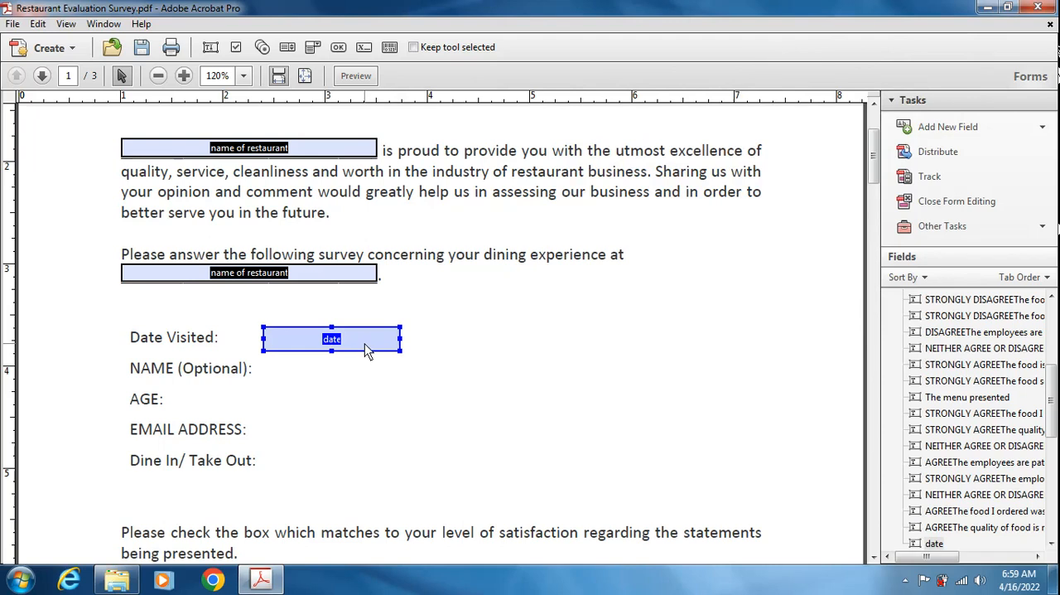
- Duplicate the "date" field beside NAME, AGE, EMAIL ADDRESS and Dine In/Take Out, and distribute the five fields vertically
left_click_drag(368, 348, 341, 465)
left_click(243, 312)
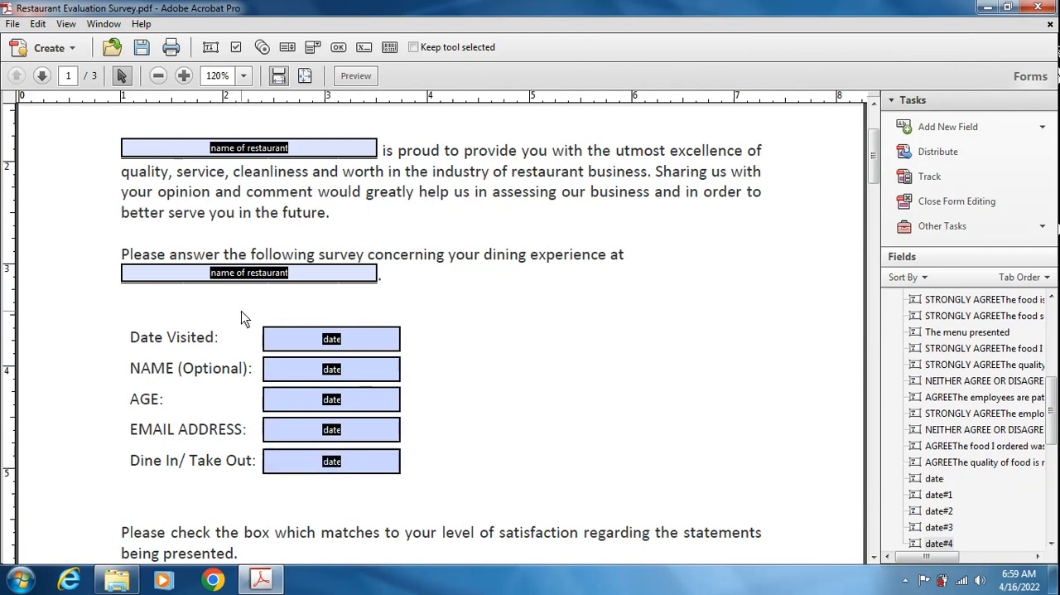
left_click_drag(246, 312, 340, 480)
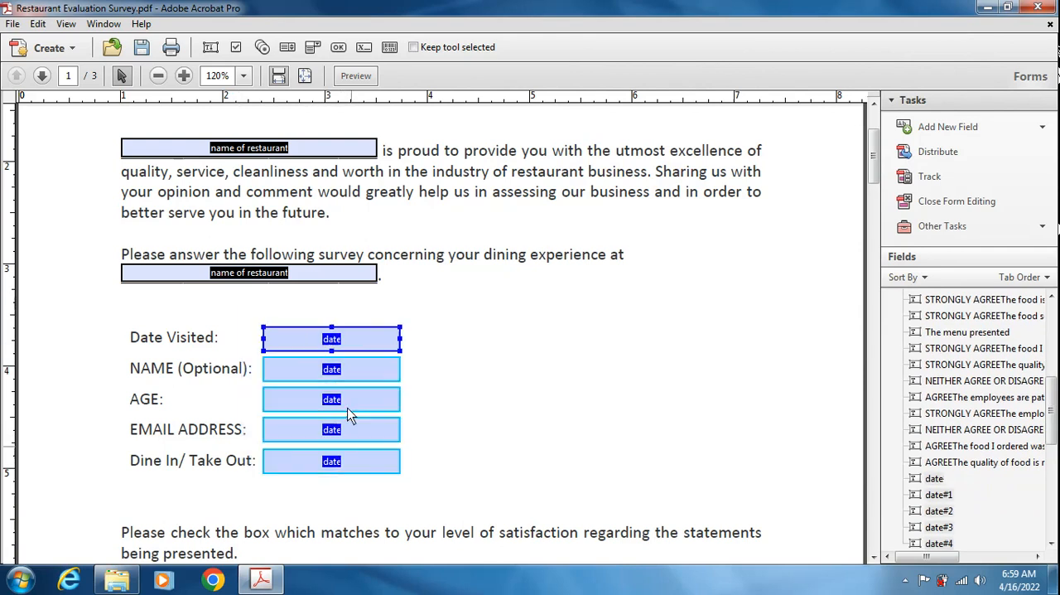
right_click(349, 343)
mouse_move(525, 218)
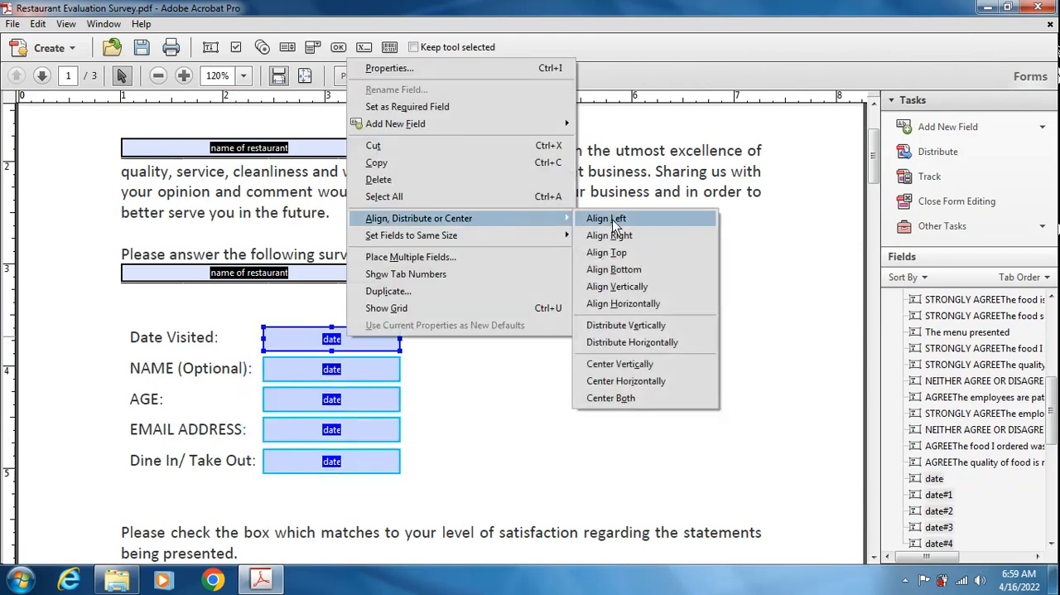
left_click(630, 325)
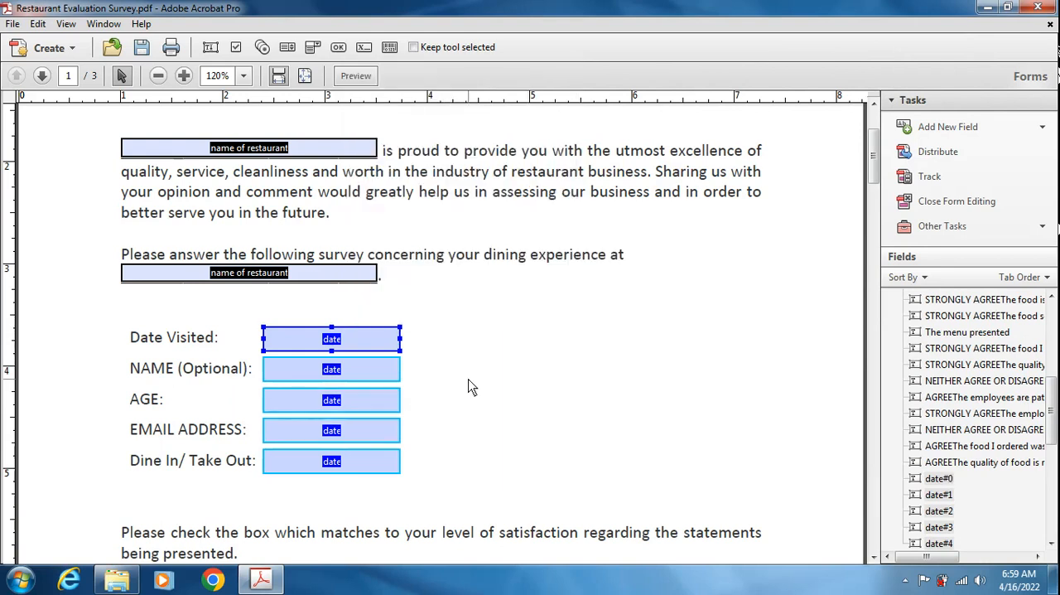
- Widen the field beside NAME so its right edge ends at about 5.65 on the horizontal ruler
left_click(340, 431)
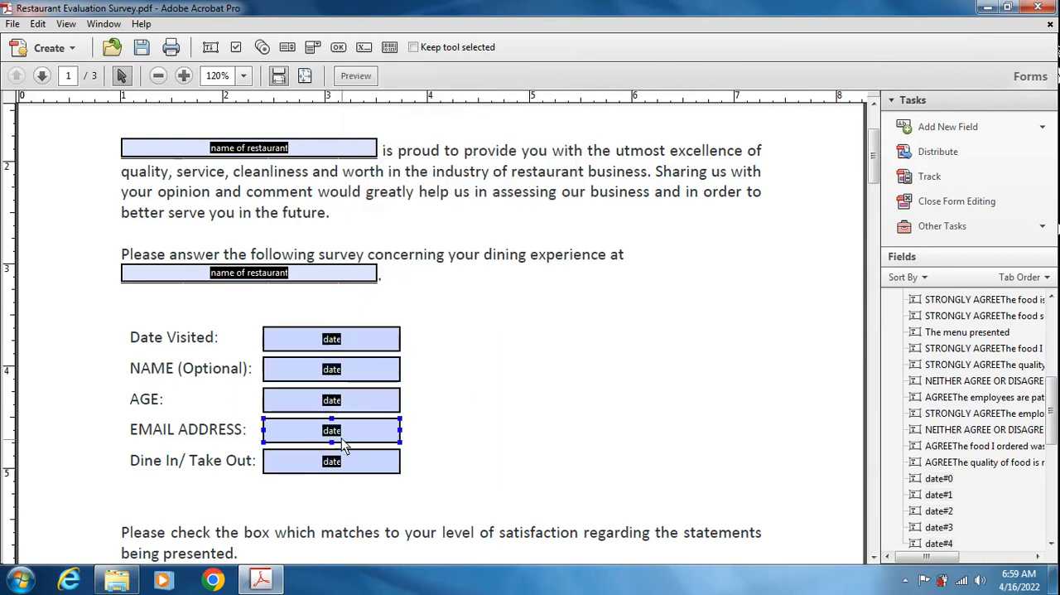
left_click(316, 342)
left_click(316, 343)
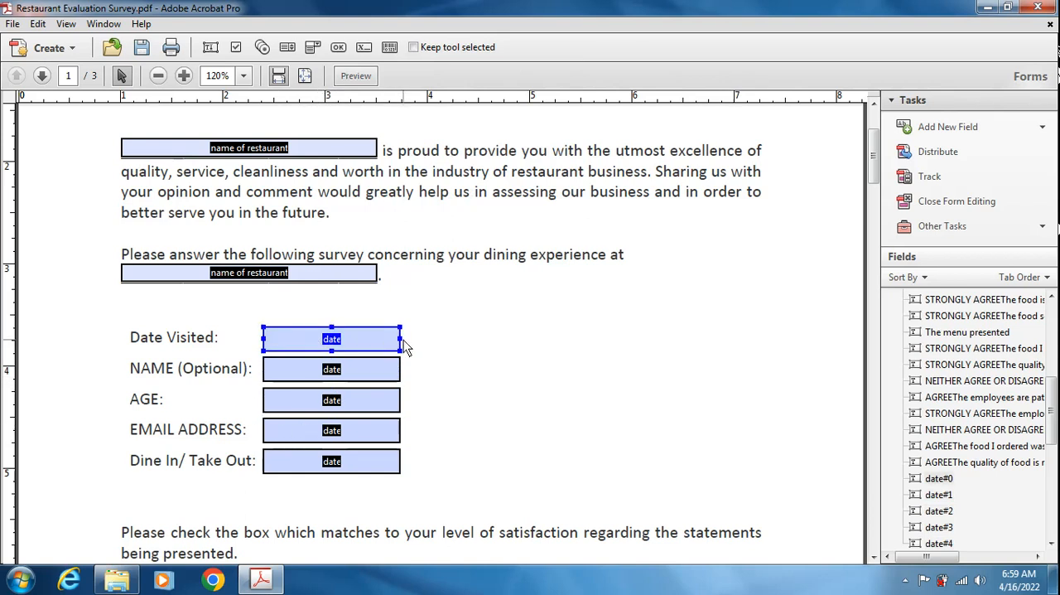
left_click(400, 372)
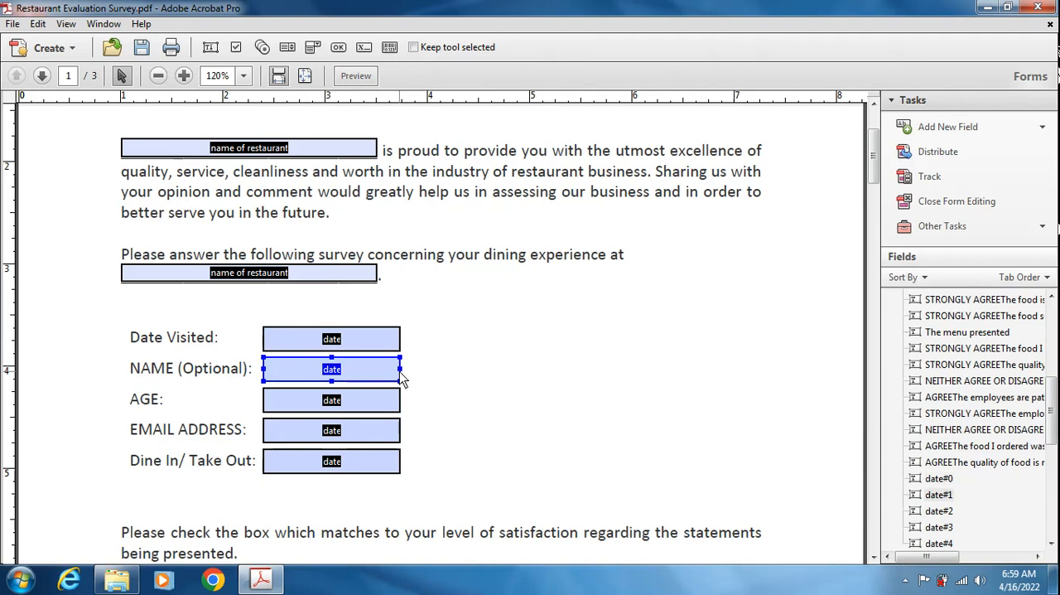
left_click_drag(400, 373, 600, 382)
left_click(280, 406)
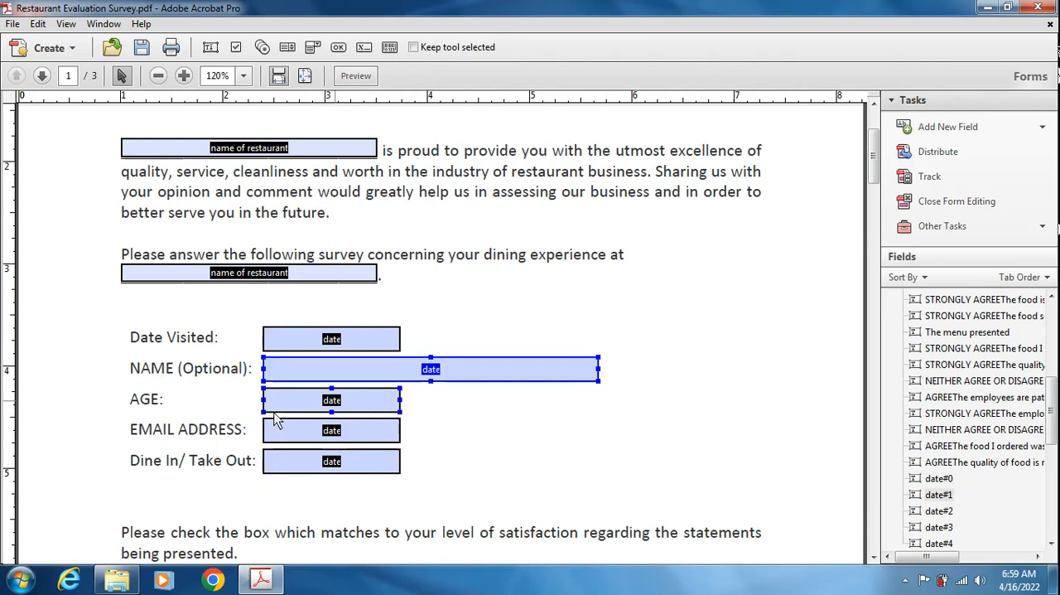
- Set the NAME and EMAIL ADDRESS fields to the same width, using the EMAIL ADDRESS field as the reference
left_click(396, 425)
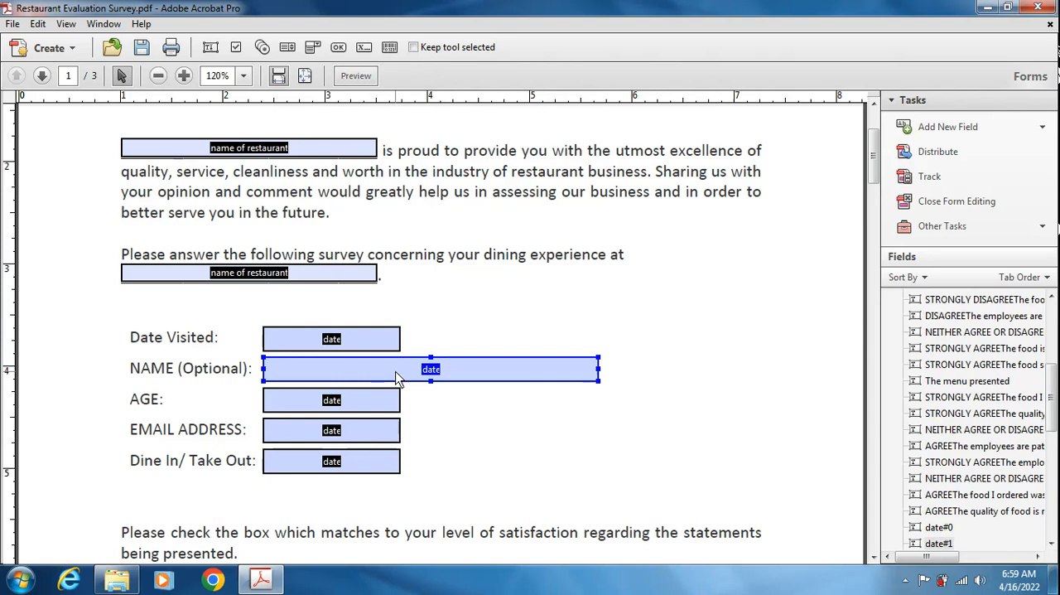
left_click(367, 438, "shift")
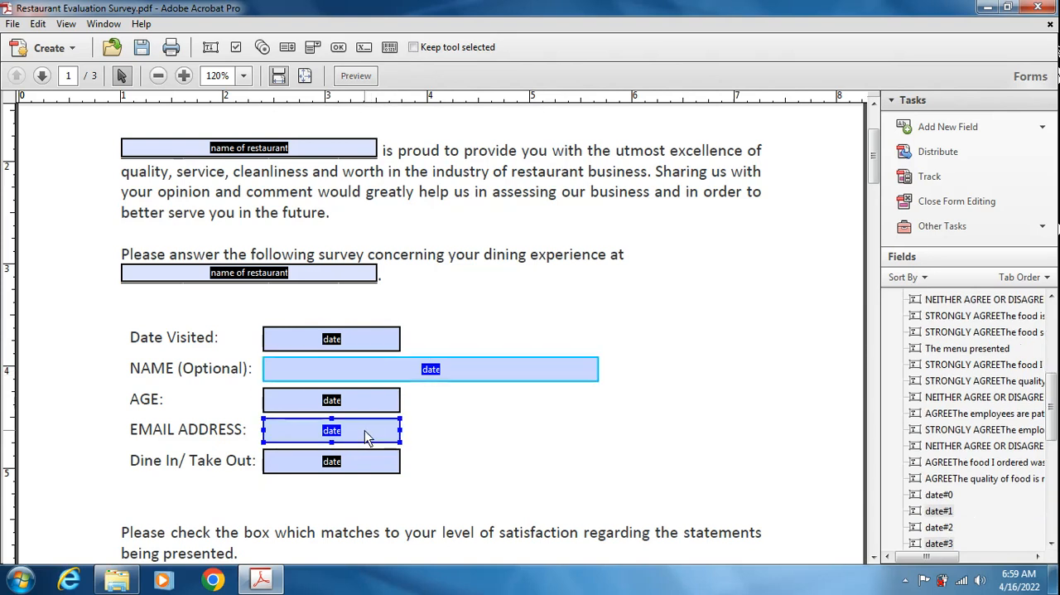
right_click(367, 437)
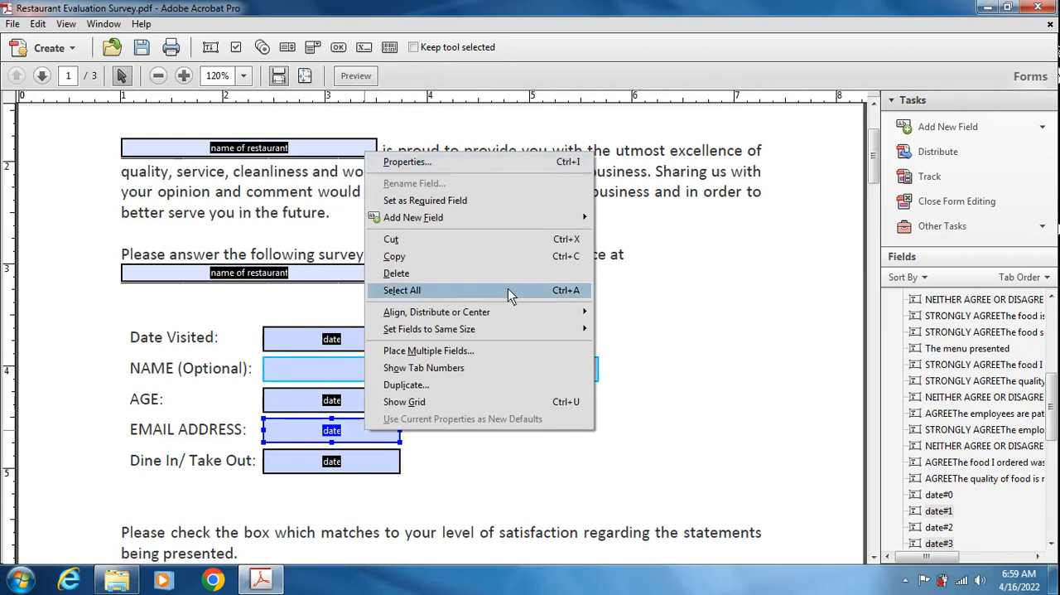
mouse_move(539, 327)
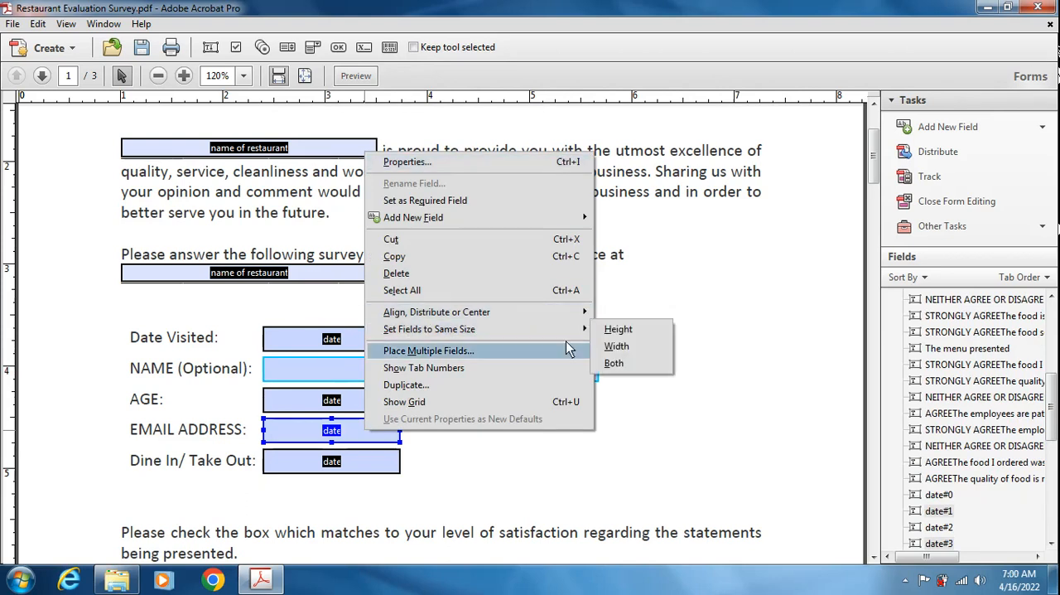
left_click(623, 348)
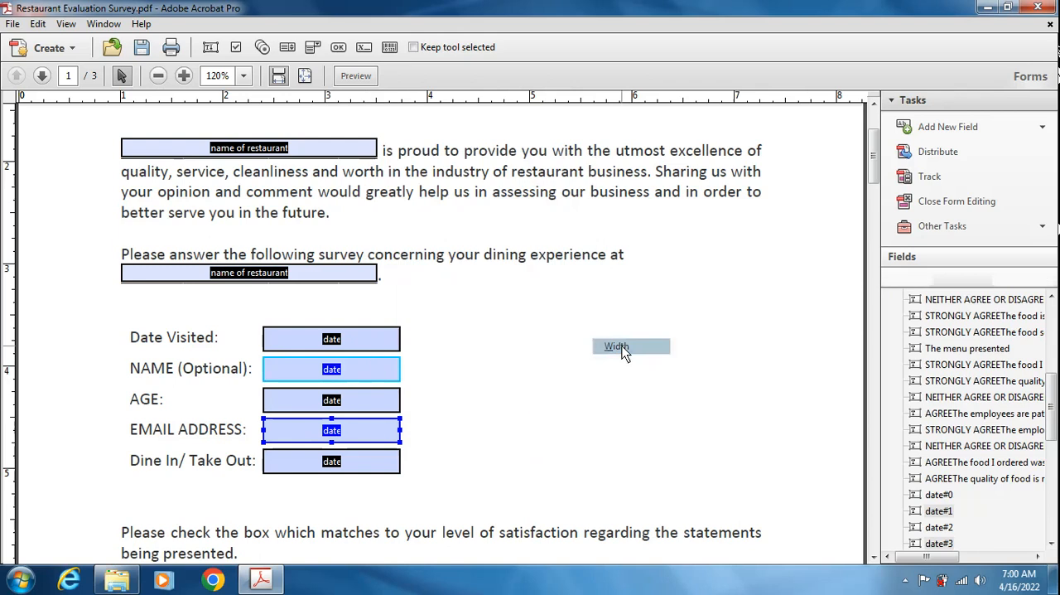
left_click(380, 424)
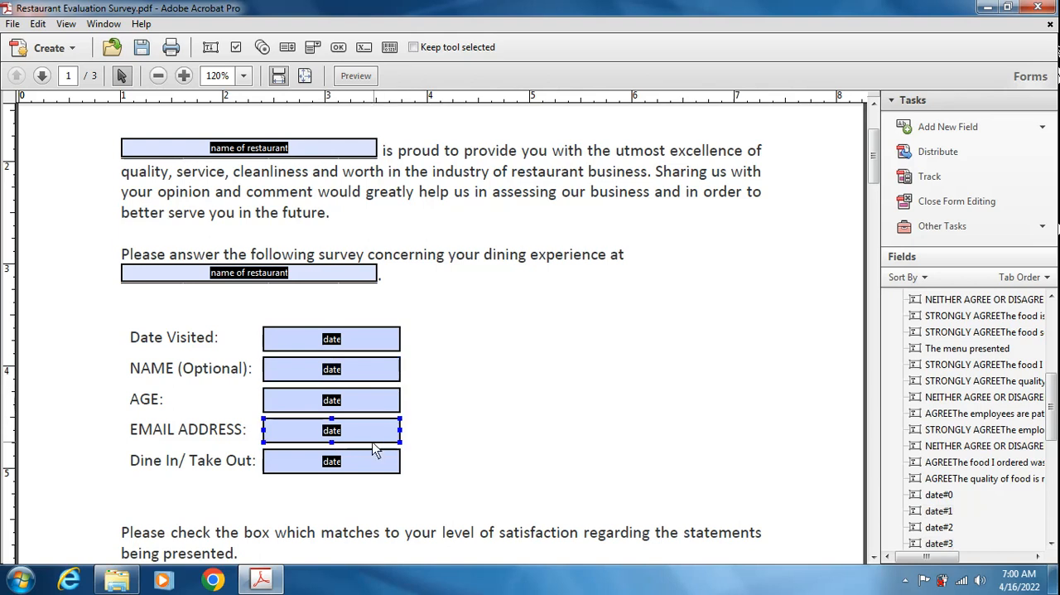
- Widen the NAME field to about 5.6 on the horizontal ruler and match the EMAIL ADDRESS field's width to it
left_click(370, 374)
left_click_drag(400, 369, 599, 374)
left_click(402, 441)
left_click(396, 438)
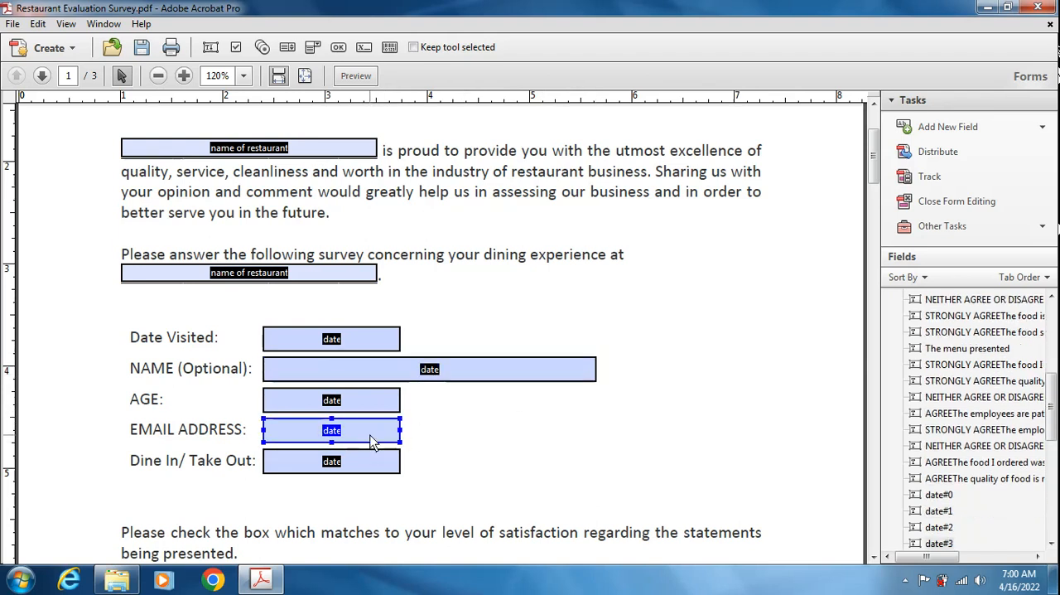
left_click(429, 372)
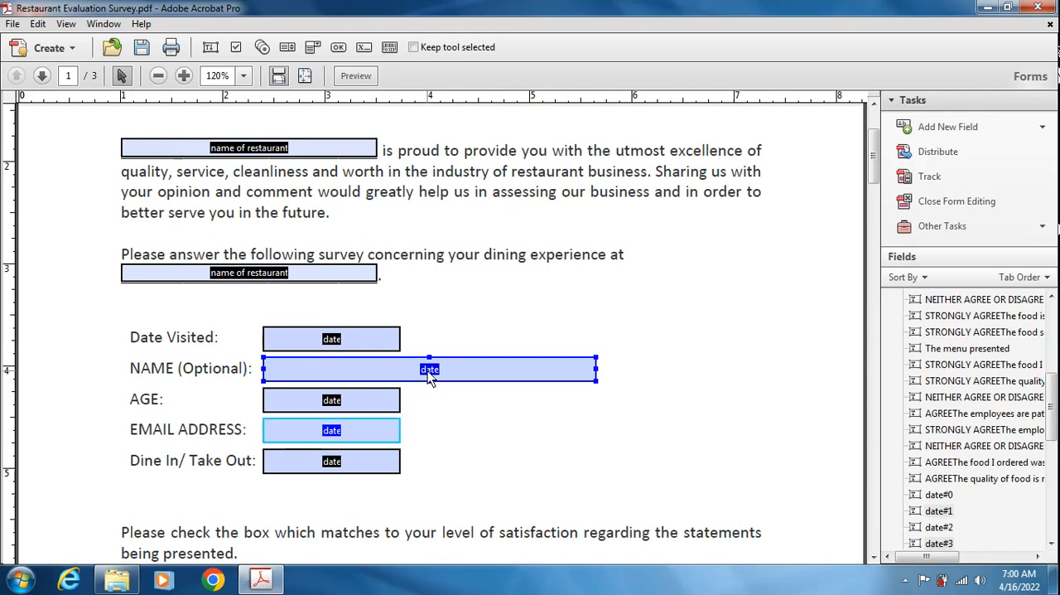
right_click(428, 370)
mouse_move(626, 270)
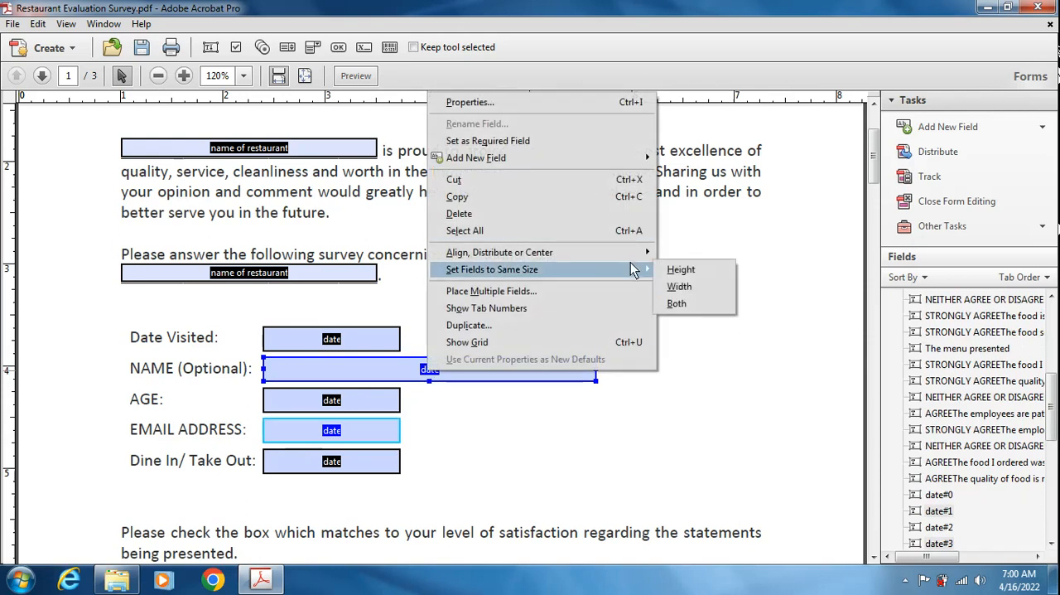
left_click(678, 286)
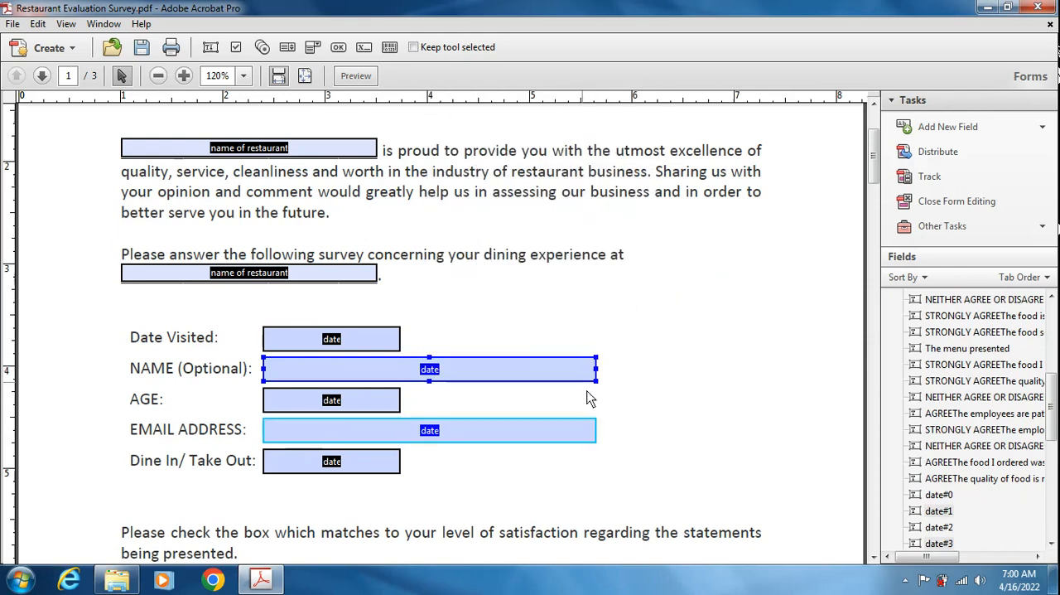
left_click(660, 396)
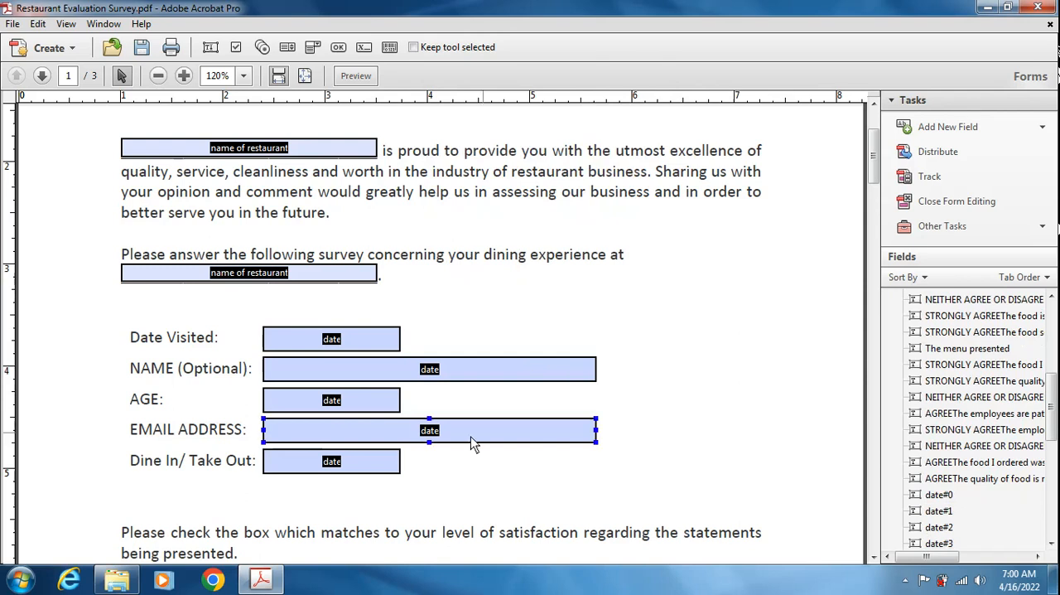
- Rename the field beside NAME as "name" and give it the tooltip "full name"
left_click(498, 438)
left_click(401, 375)
right_click(403, 377)
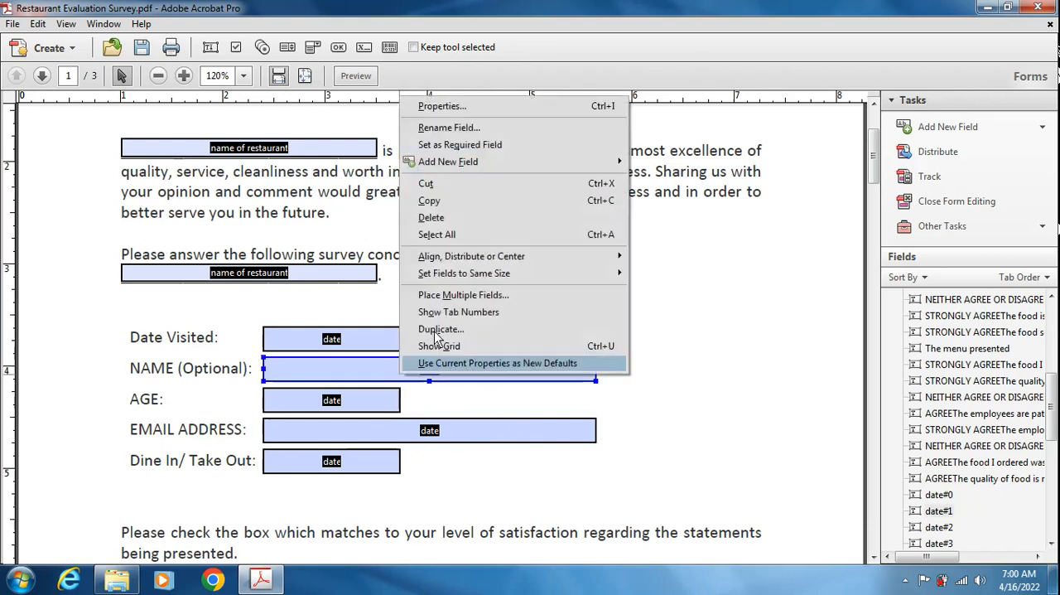
left_click(437, 105)
left_click(605, 54)
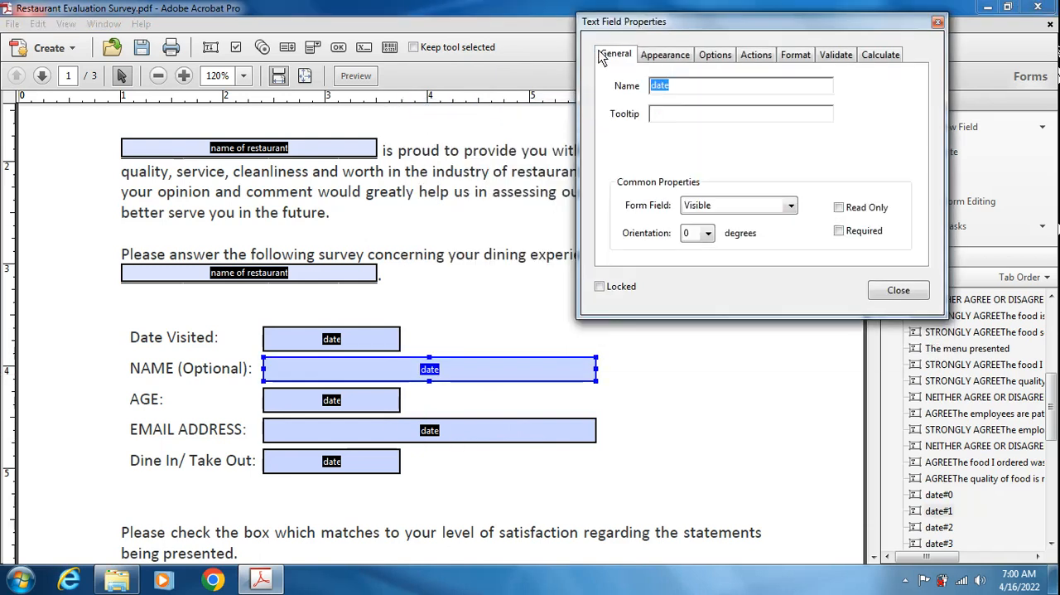
type("name")
left_click(729, 118)
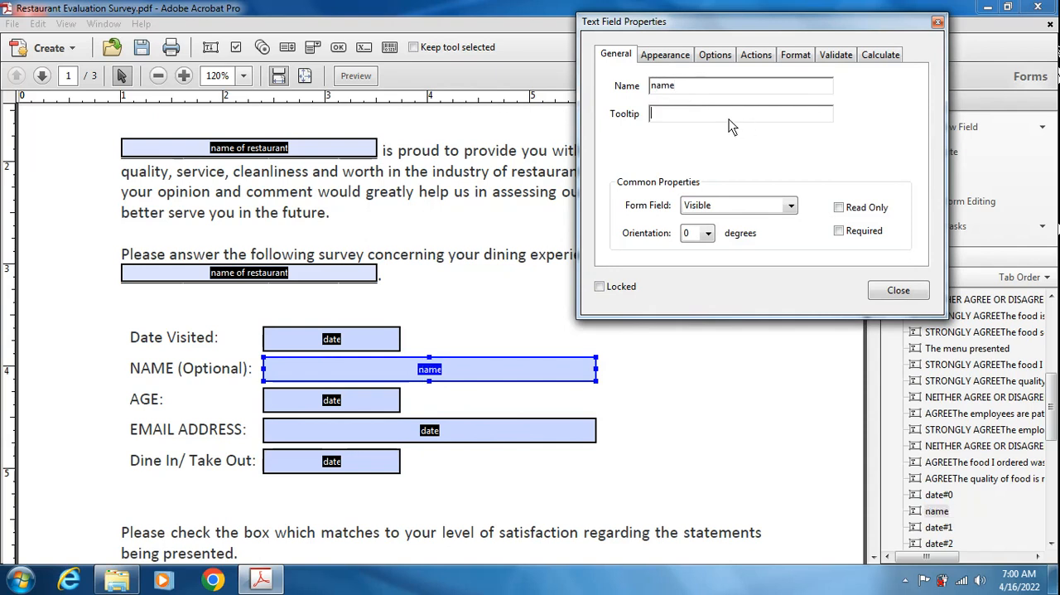
type("full name")
left_click(890, 291)
- Rename the field beside AGE as "age" and give it the tooltip "age in years"
double_click(302, 403)
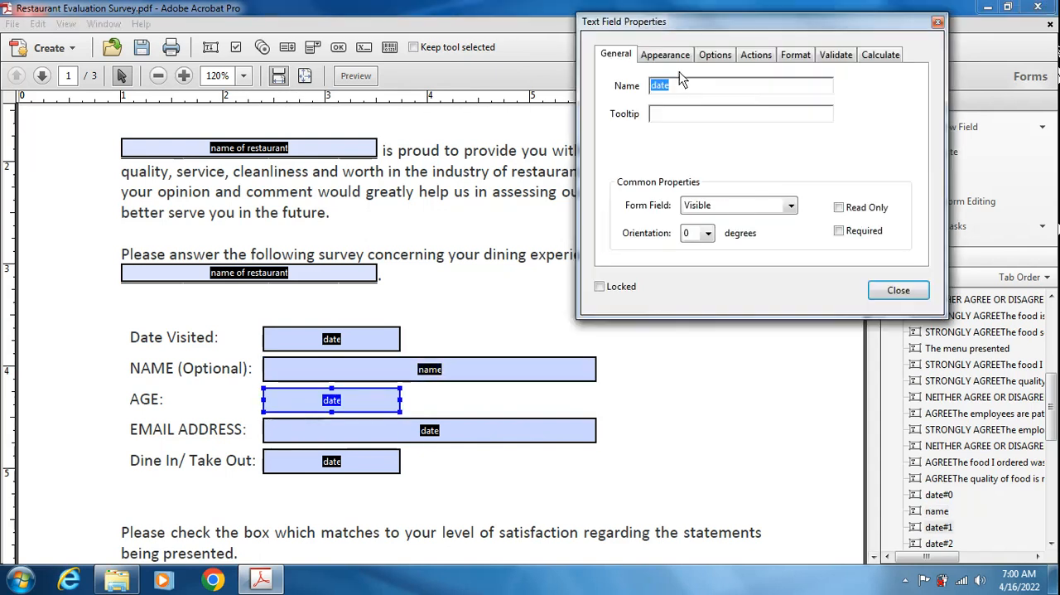
type("a")
left_click(676, 116)
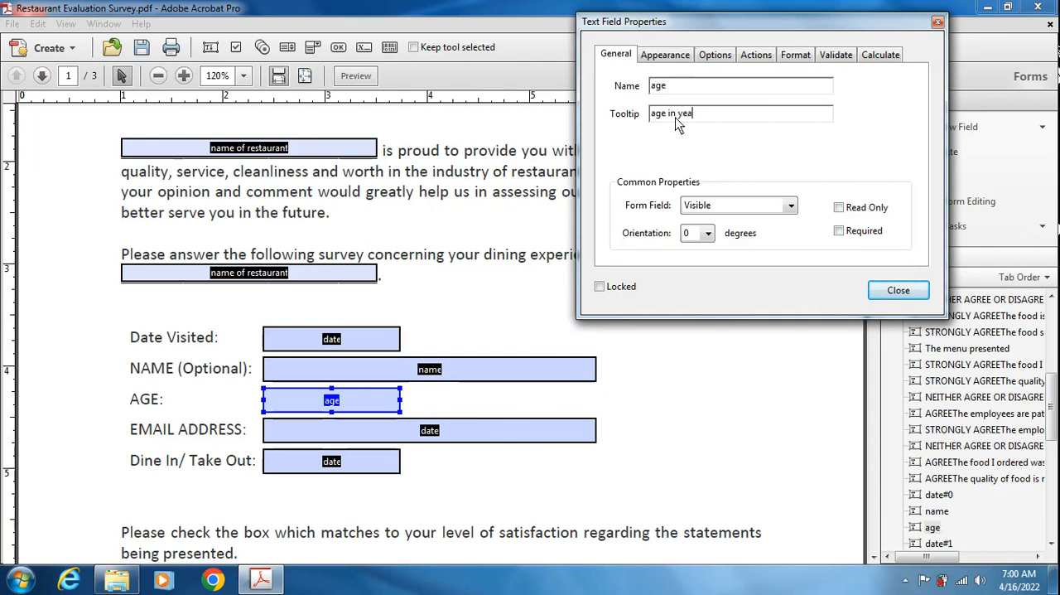
- Set the "age" field's format category to Number with 0 decimal places and no currency symbol
left_click(746, 55)
left_click(797, 55)
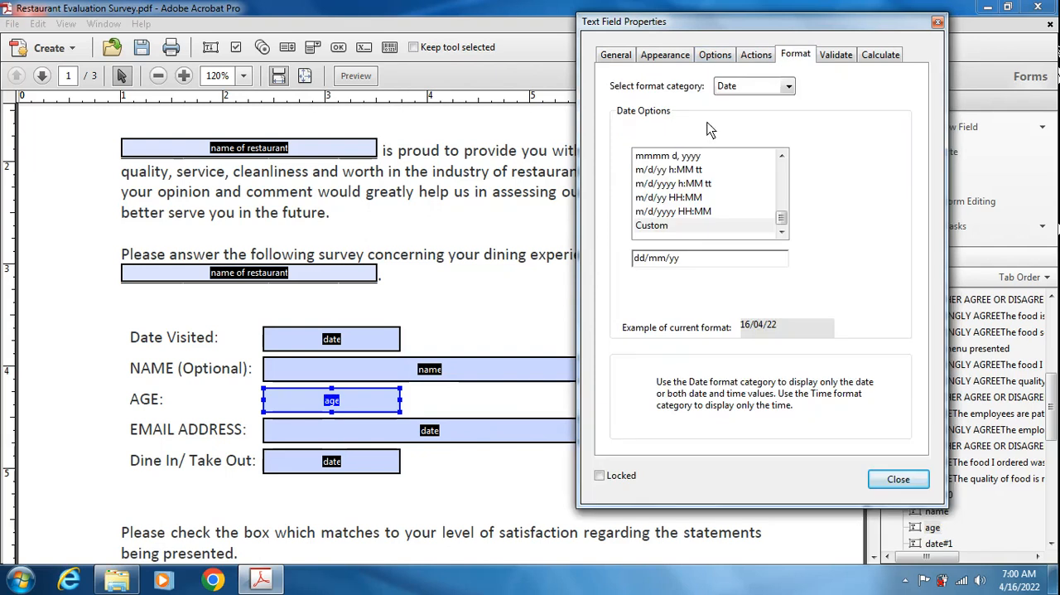
left_click(750, 86)
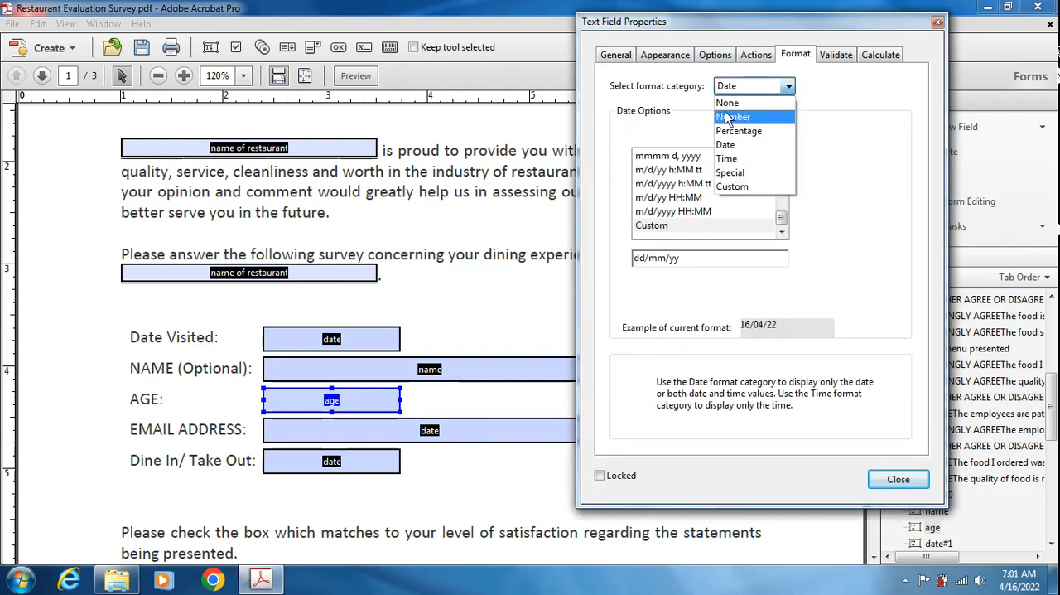
left_click(729, 117)
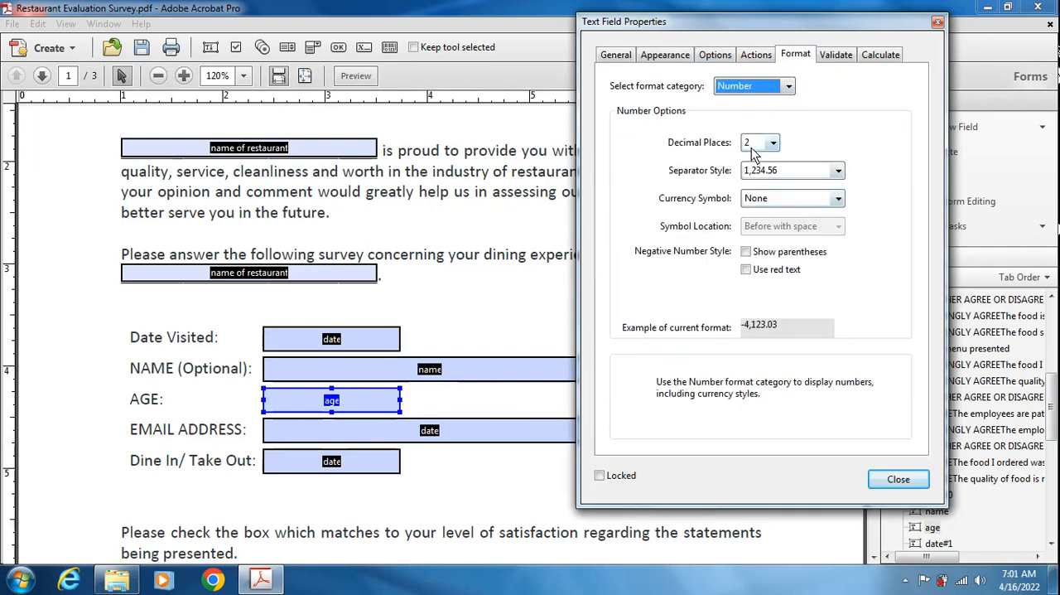
left_click(754, 146)
left_click(758, 164)
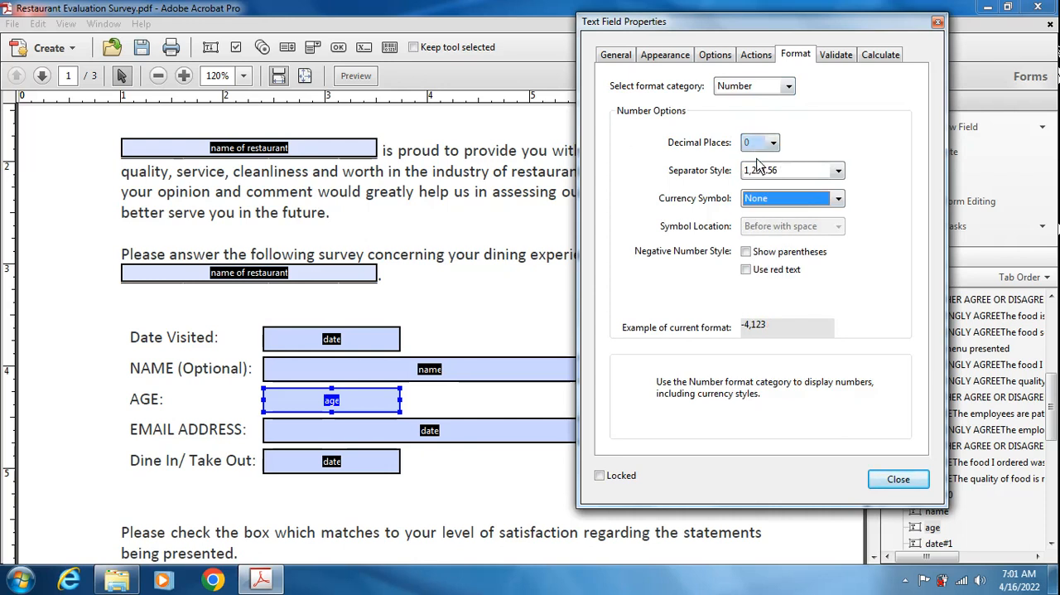
- Validate the "age" field against a value range starting from 1 and close its properties
left_click(833, 55)
left_click(614, 101)
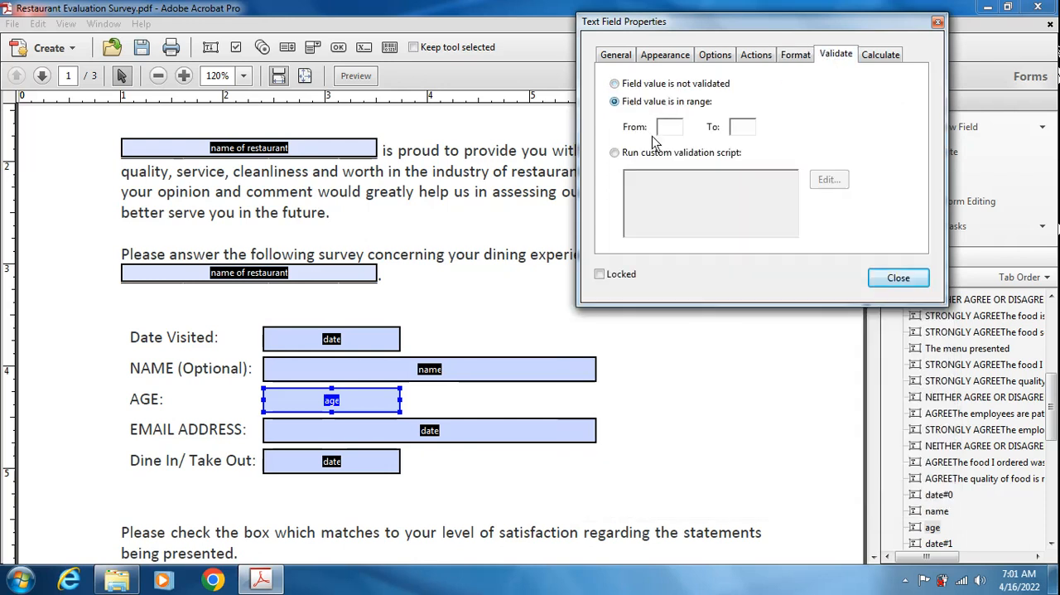
left_click(665, 129)
type("1")
left_click(742, 129)
left_click(883, 281)
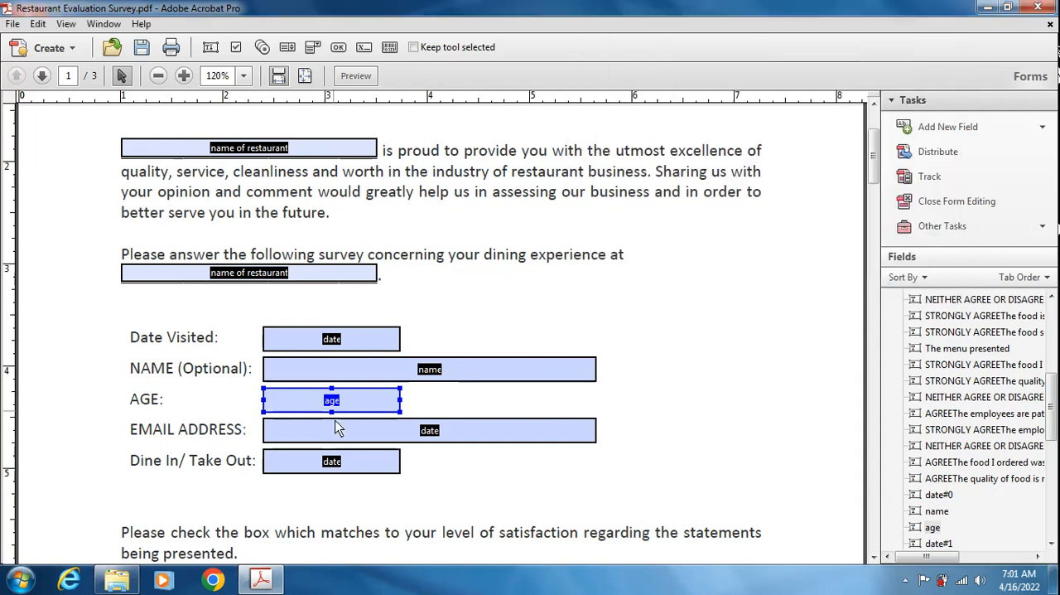
- Rename the field beside EMAIL ADDRESS as "email address" and give it the tooltip "email"
left_click(399, 439)
double_click(398, 438)
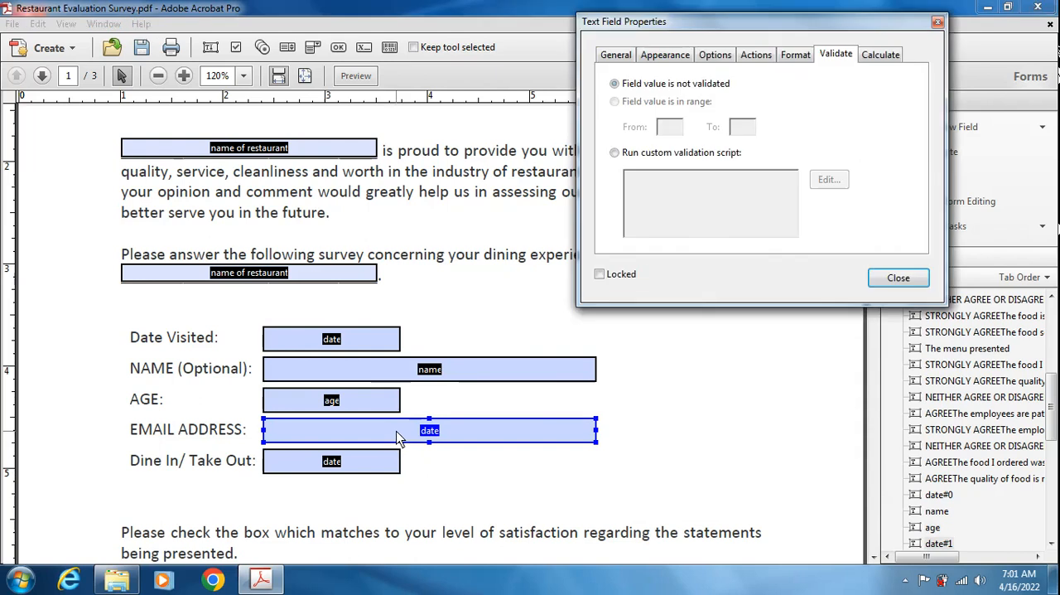
left_click(620, 55)
type("email address")
left_click(686, 119)
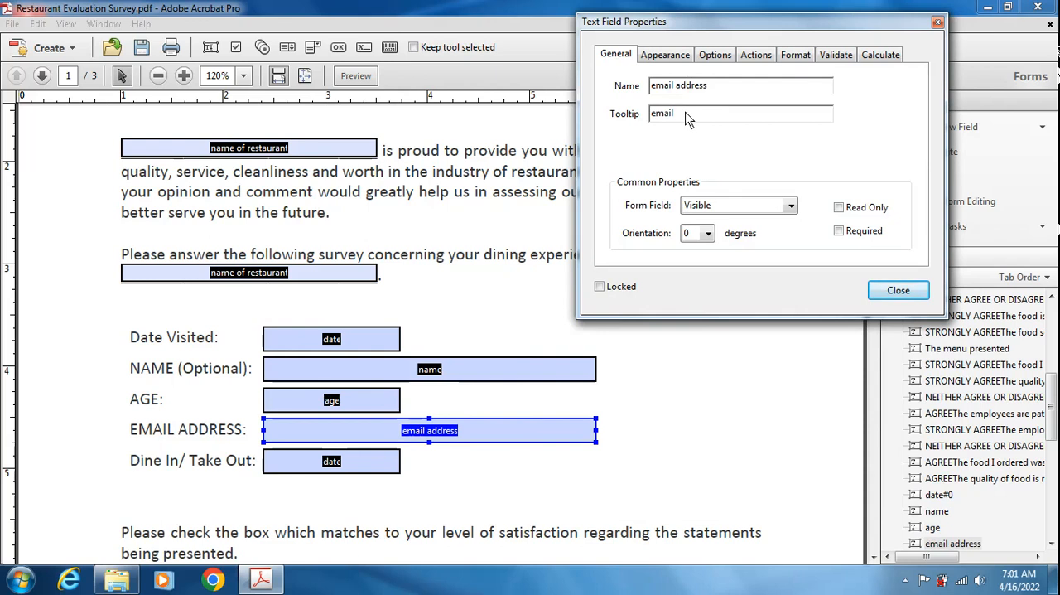
left_click(893, 290)
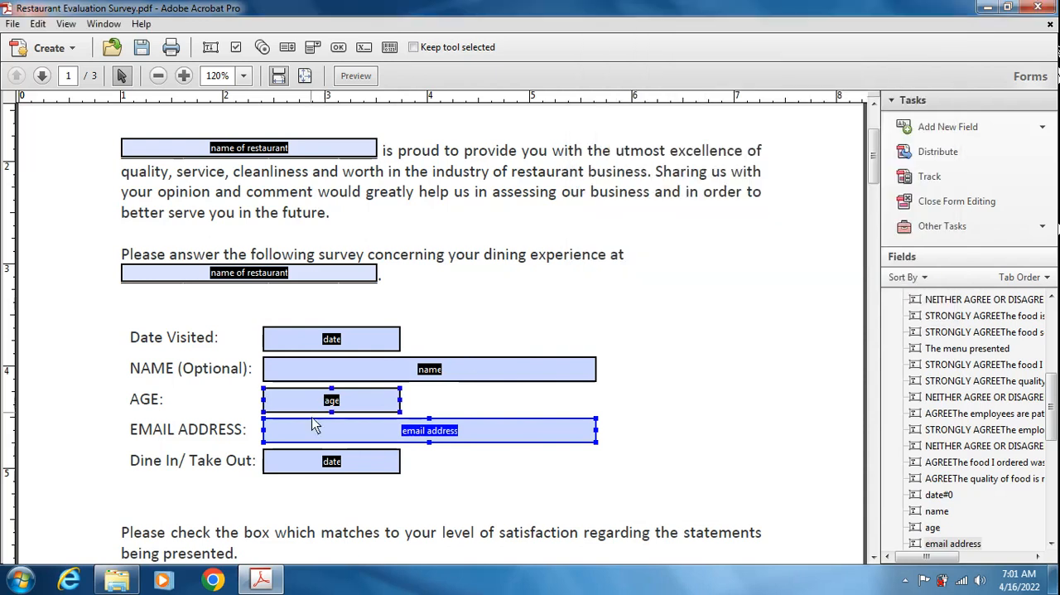
- Replace the field beside Dine In/Take Out with a dropdown list about as wide as the "age" field, and open its full properties
left_click(349, 466)
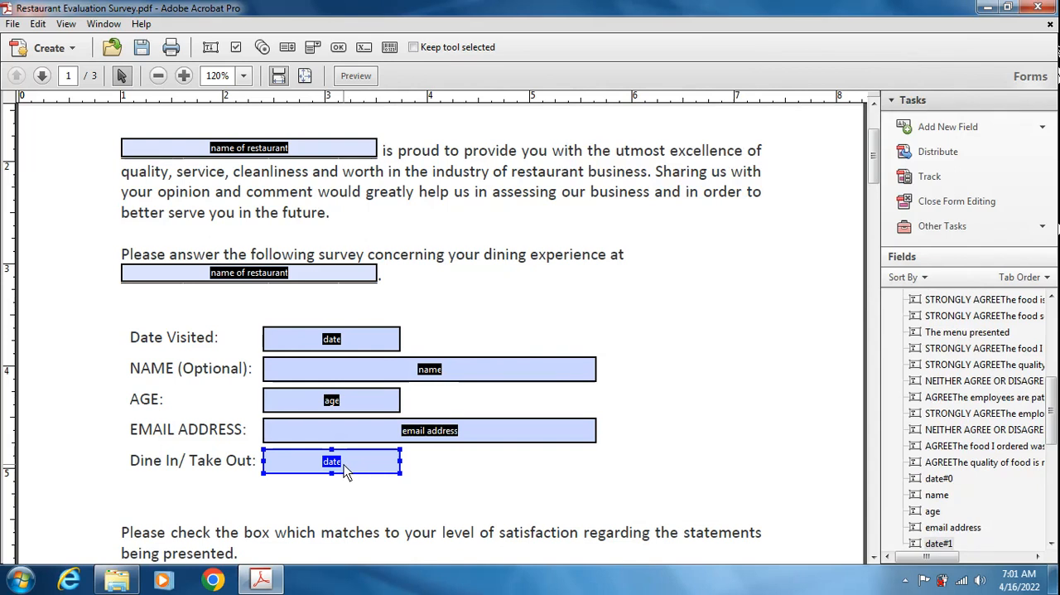
key("Delete")
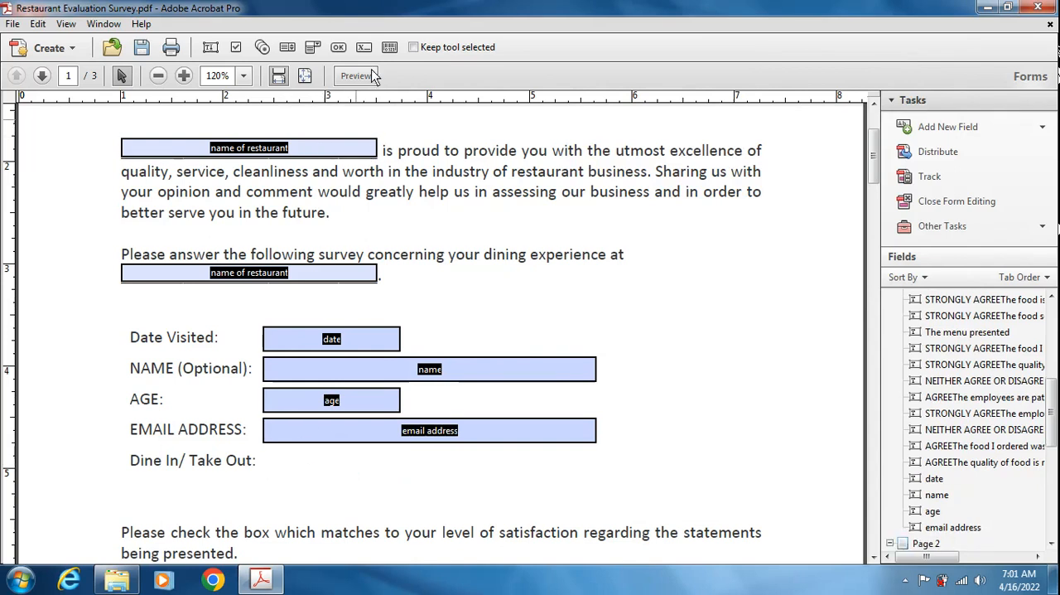
left_click(308, 50)
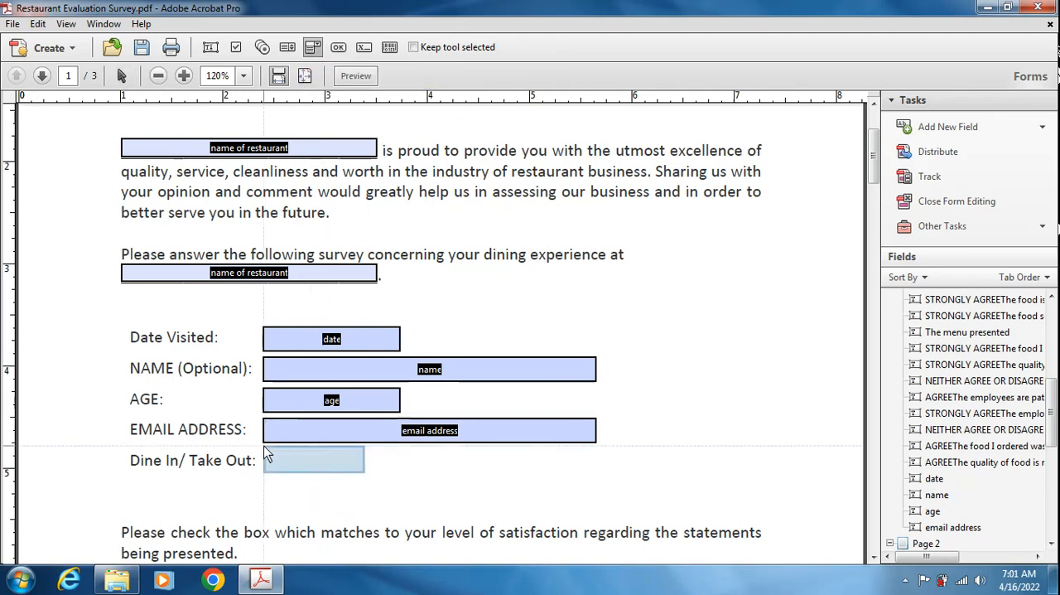
left_click_drag(262, 445, 397, 484)
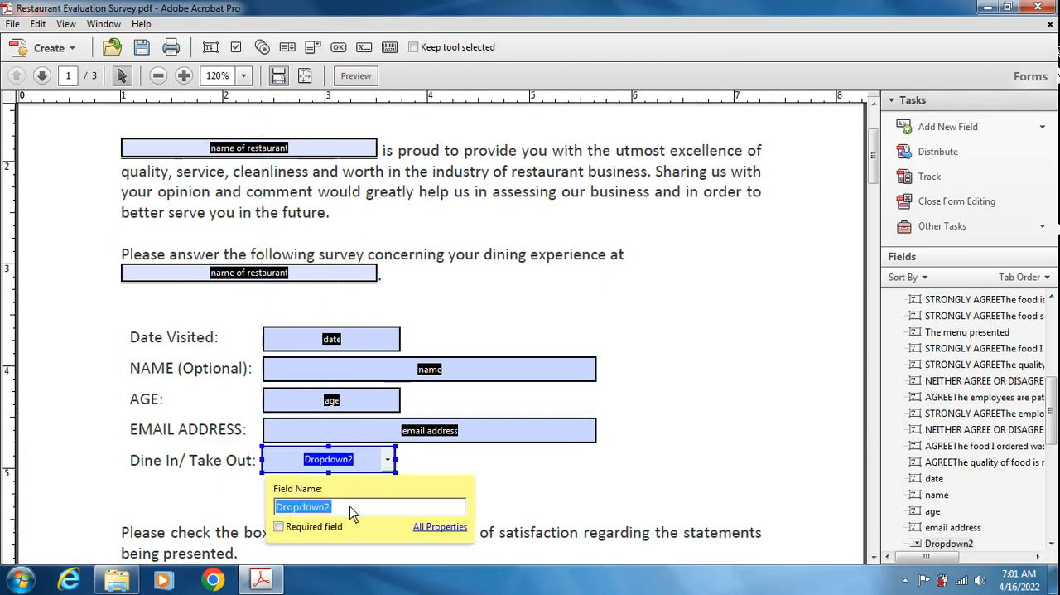
left_click(457, 528)
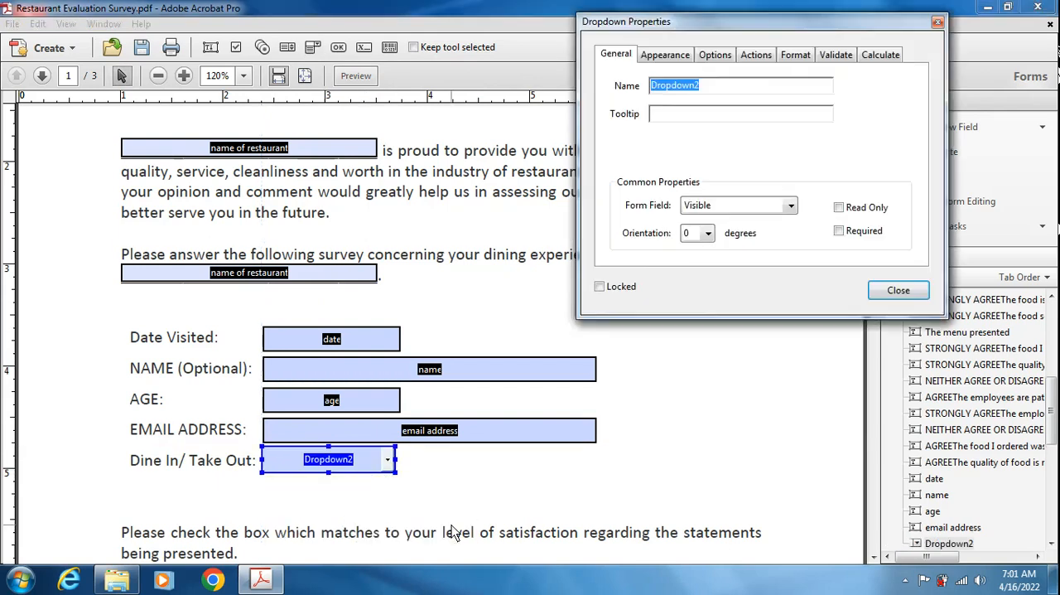
- Add the items "--Select one--" and "Dine In" to the Dine In/Take Out dropdown's item list
left_click(715, 56)
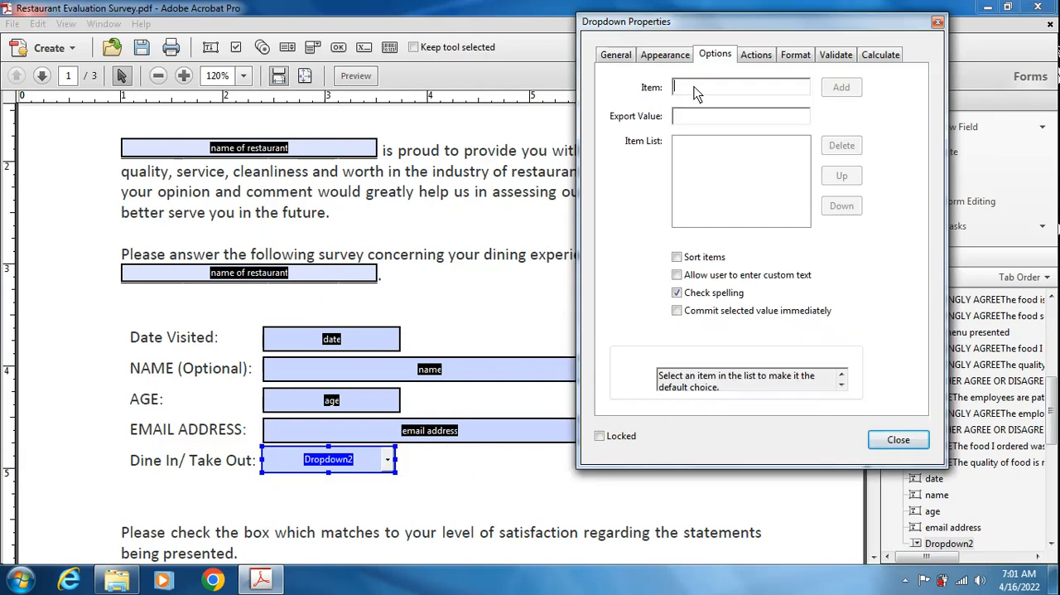
type("--")
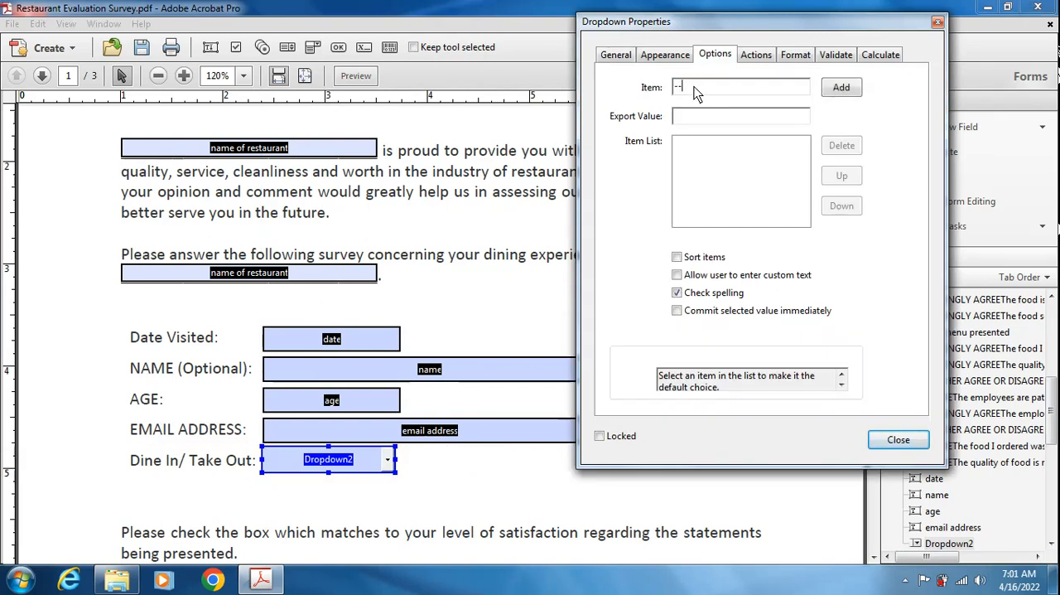
type("Select one--")
left_click(826, 87)
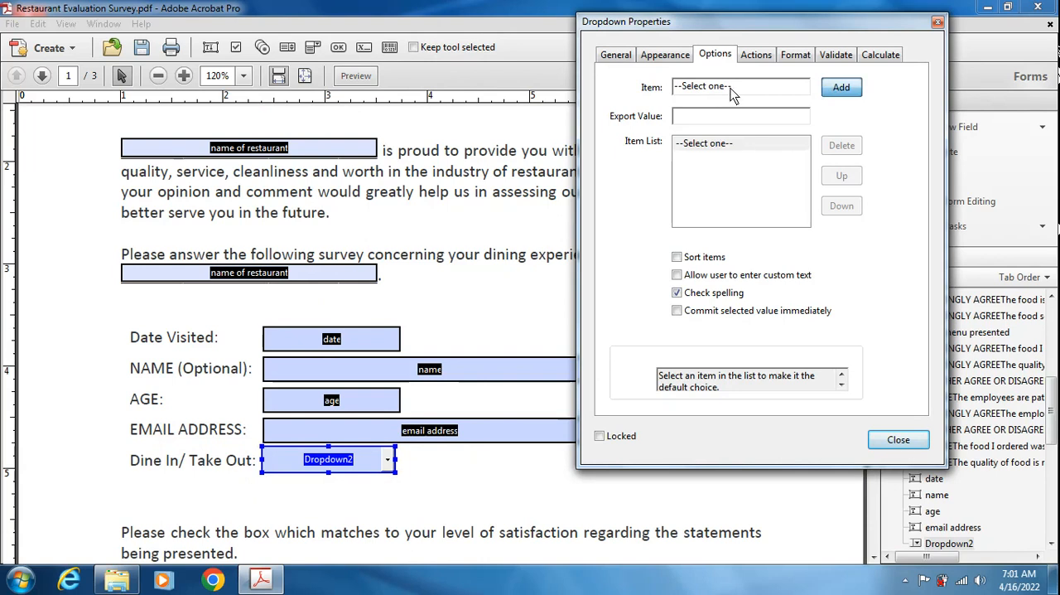
left_click_drag(735, 89, 657, 89)
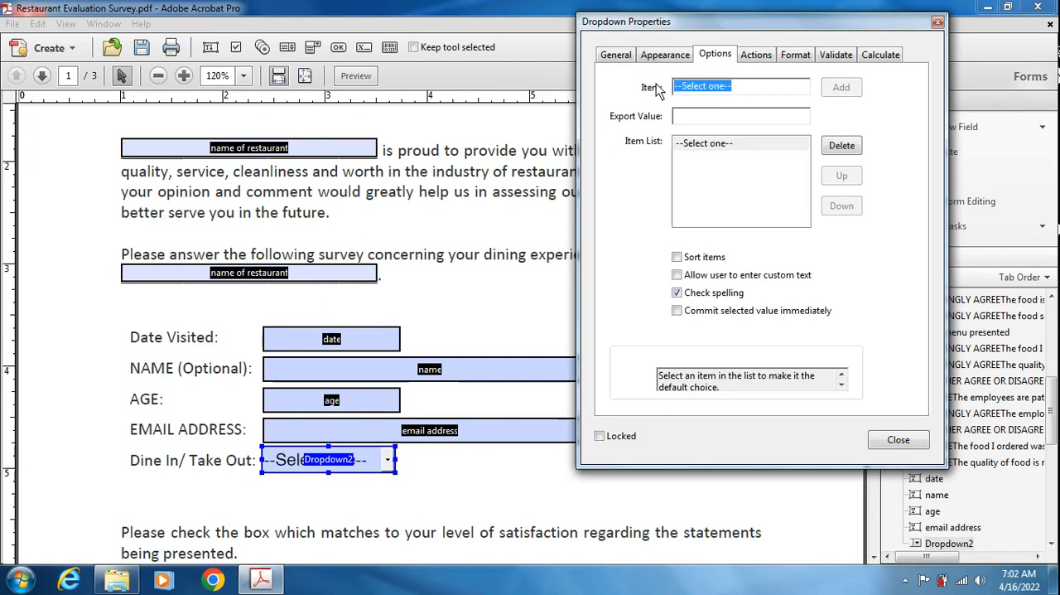
type("Dine In")
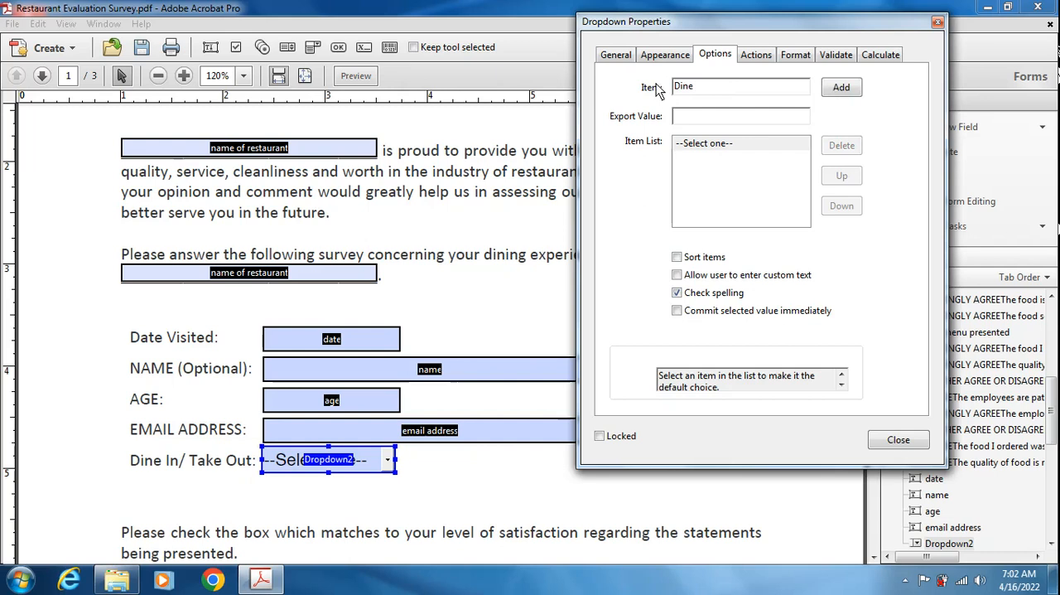
left_click(841, 88)
- Add the item "Take out" to the dropdown, make "--Select one--" the default choice and close the properties
left_click(714, 91)
left_click_drag(716, 91, 638, 91)
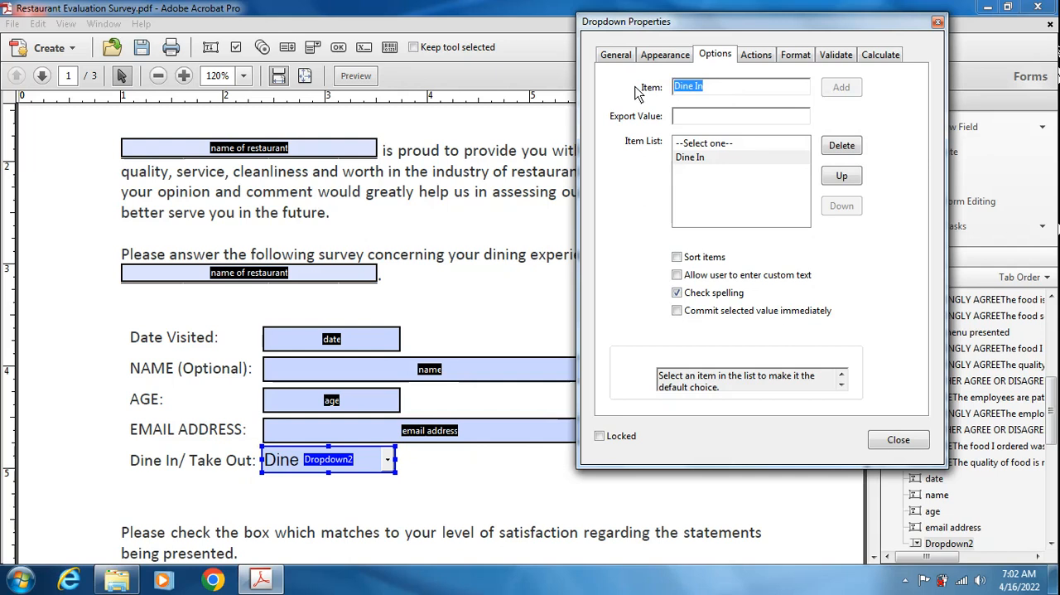
type("Take out")
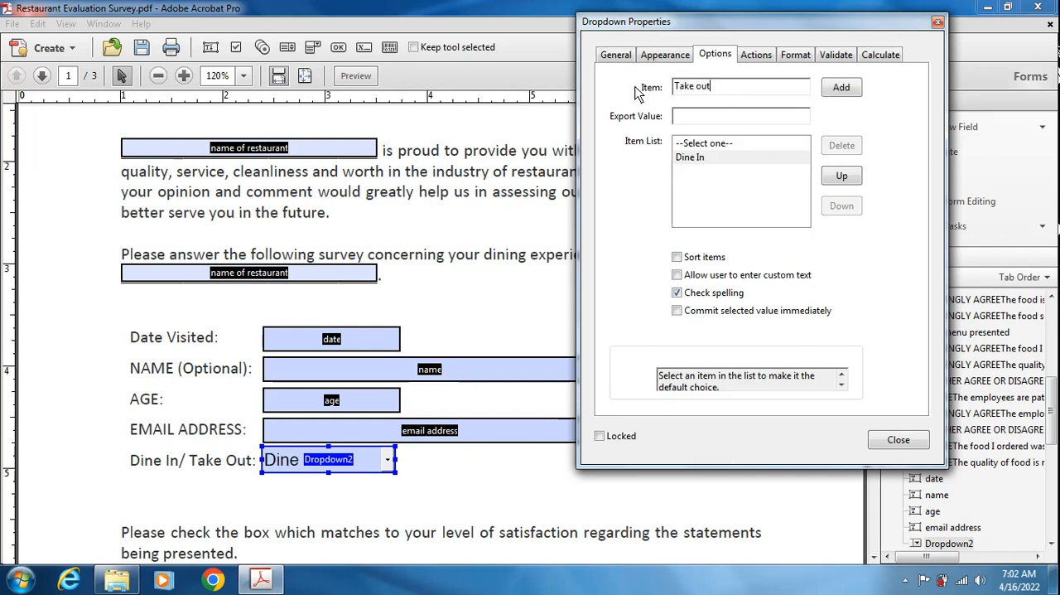
left_click(836, 90)
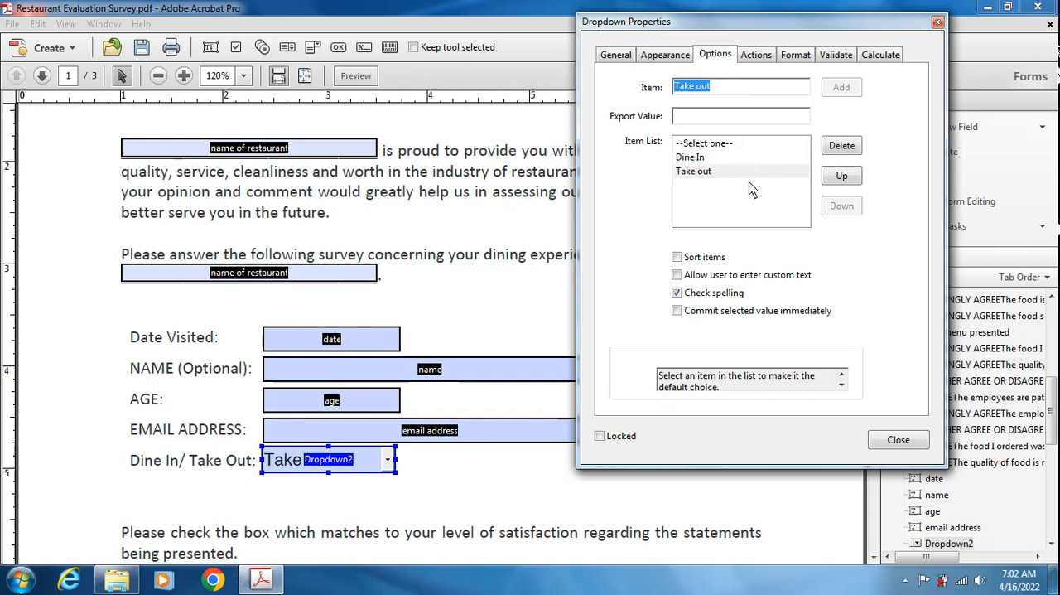
left_click(702, 144)
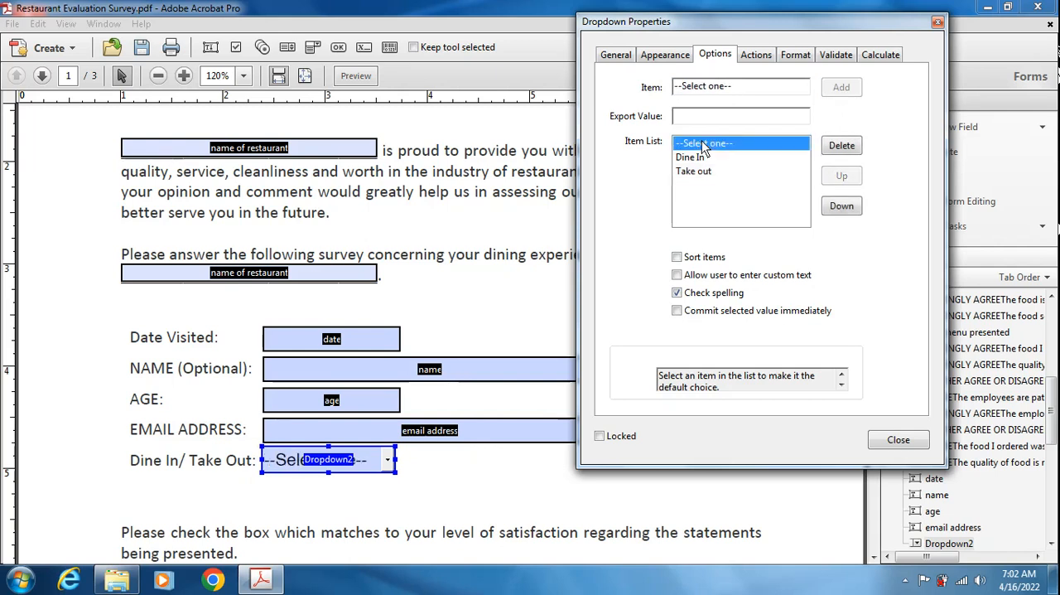
left_click(900, 440)
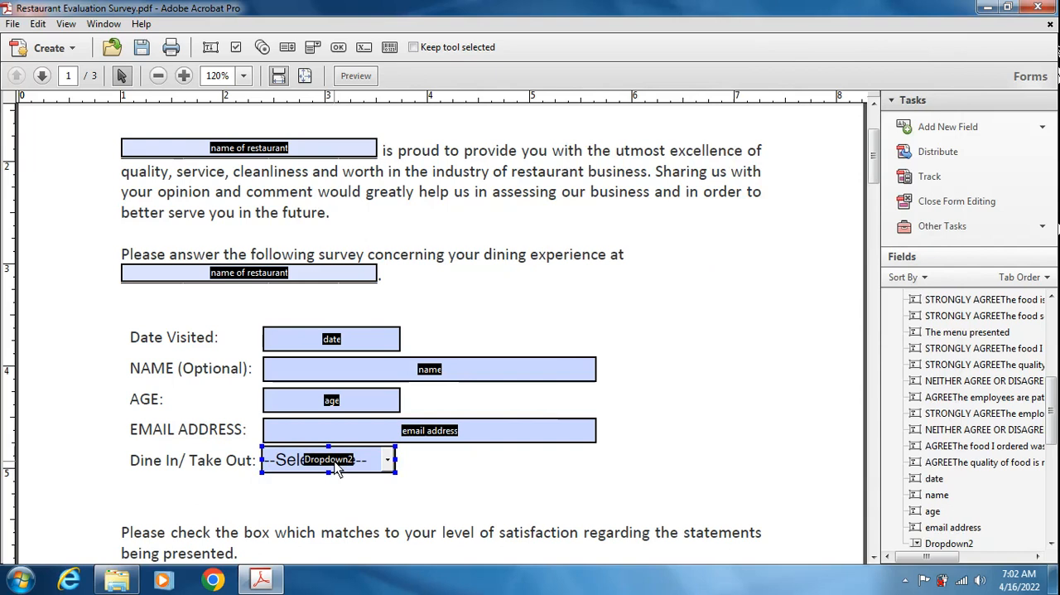
- Align the Dine In/Take Out dropdown to the left edge of the "email address" field
left_click(344, 437)
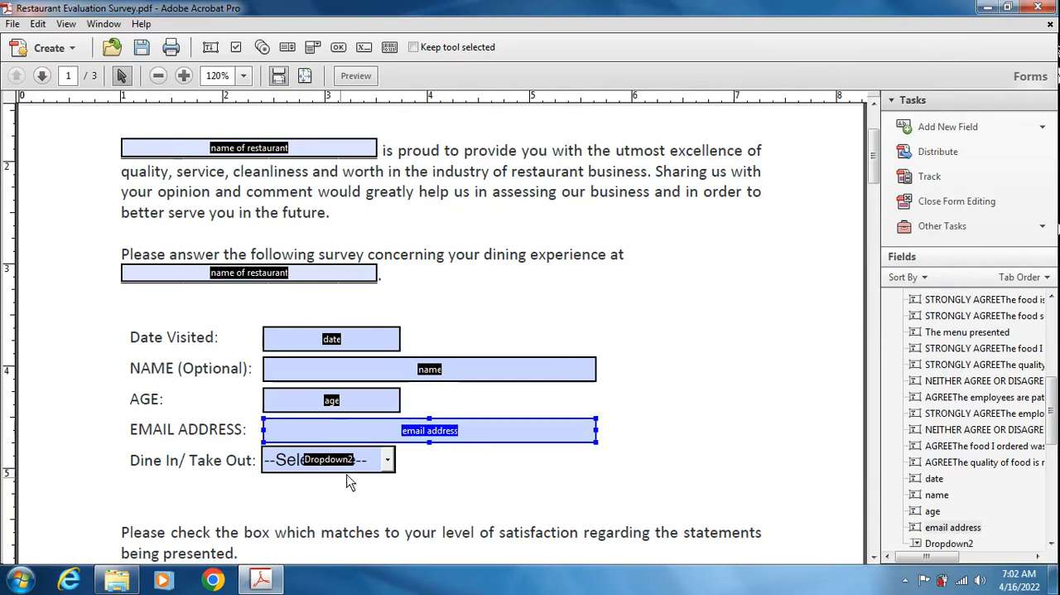
left_click(351, 473)
left_click(349, 435, "shift")
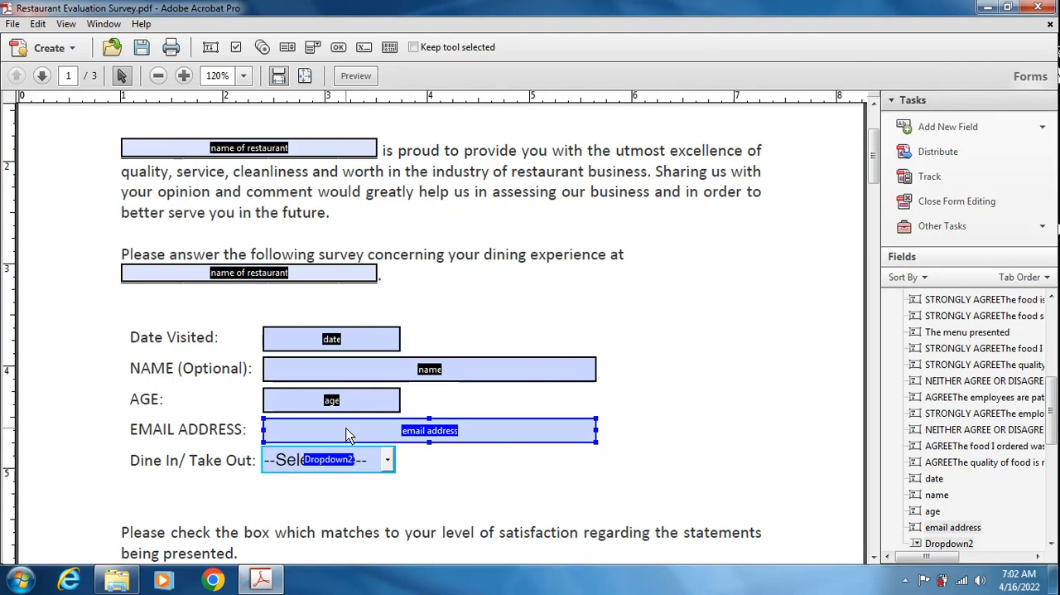
right_click(348, 432)
mouse_move(465, 312)
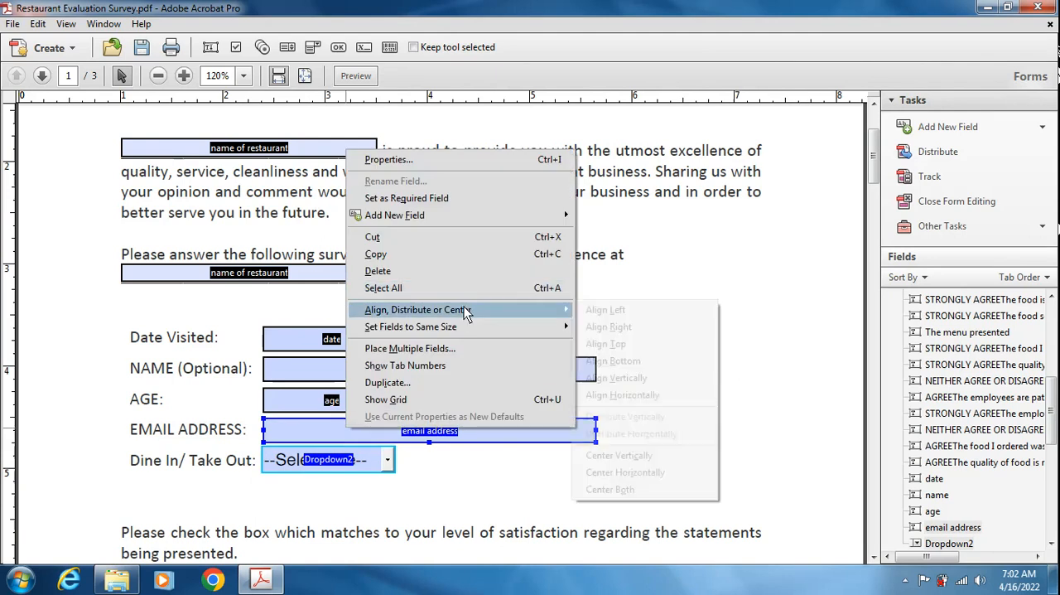
left_click(624, 311)
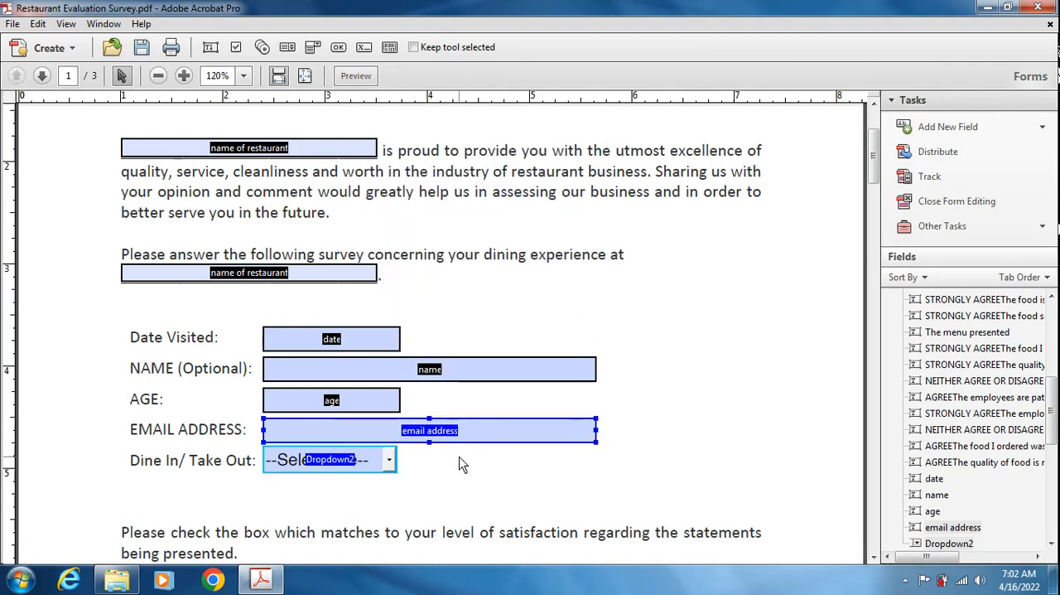
left_click(461, 480)
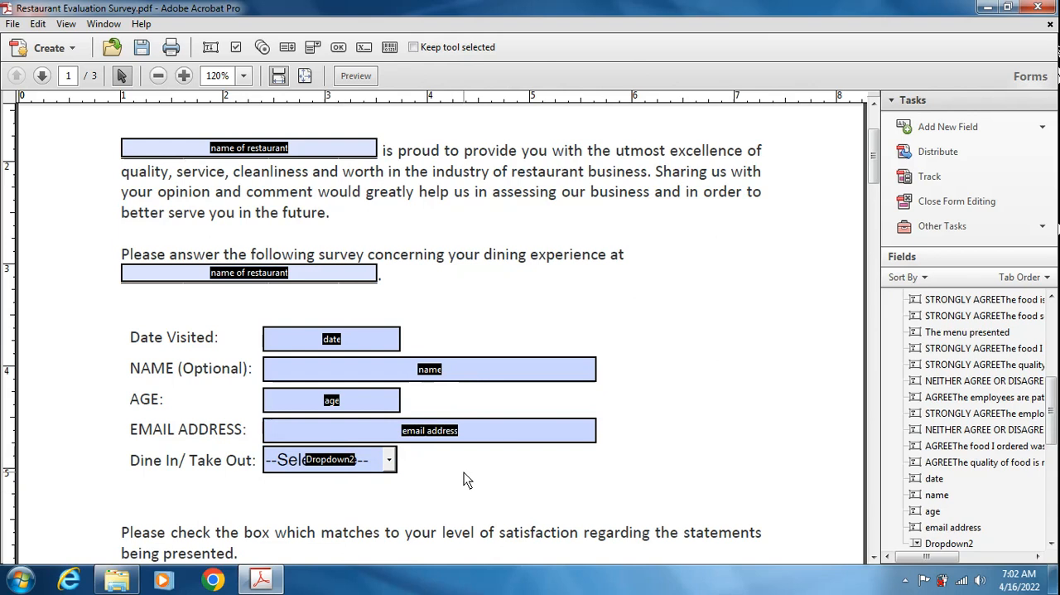
- Set the Dine In/Take Out dropdown to the same height as the "email address" field
left_click(393, 468)
left_click(367, 462)
left_click(400, 429, "ctrl")
right_click(405, 433)
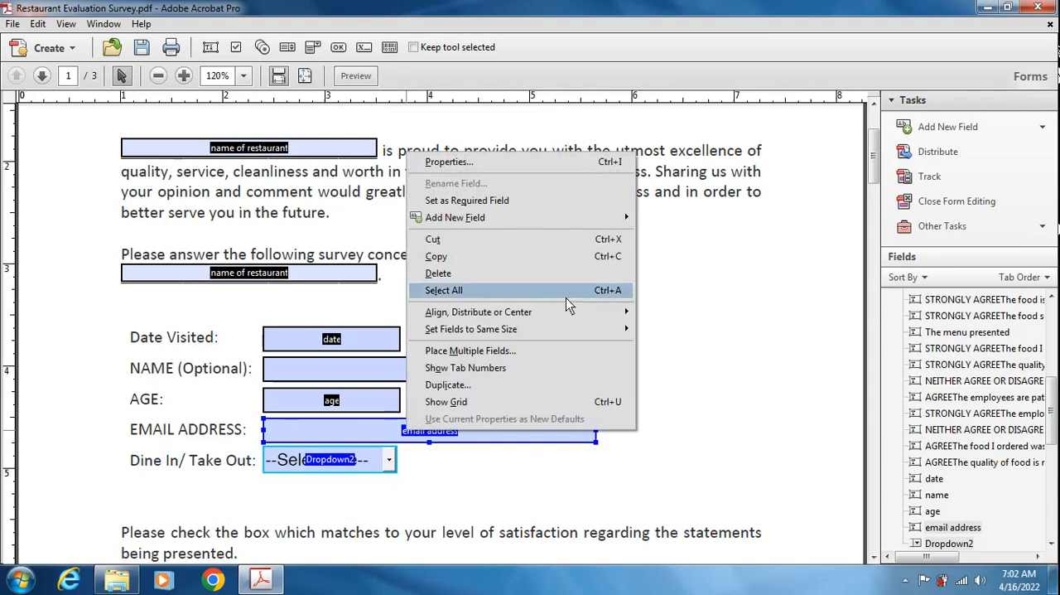
mouse_move(557, 329)
left_click(658, 330)
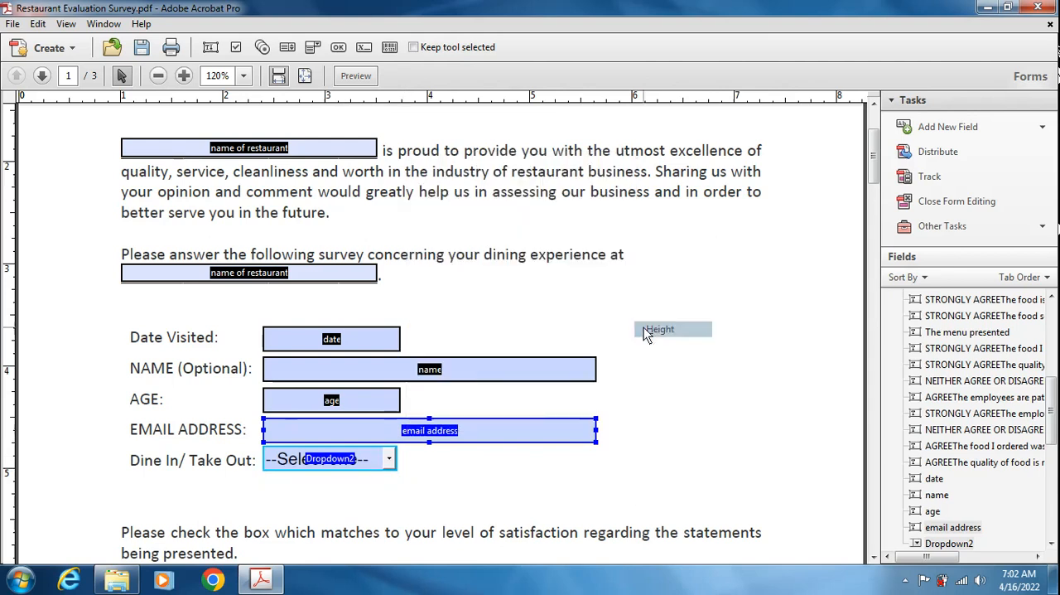
left_click(364, 464)
left_click(425, 457)
left_click(458, 432)
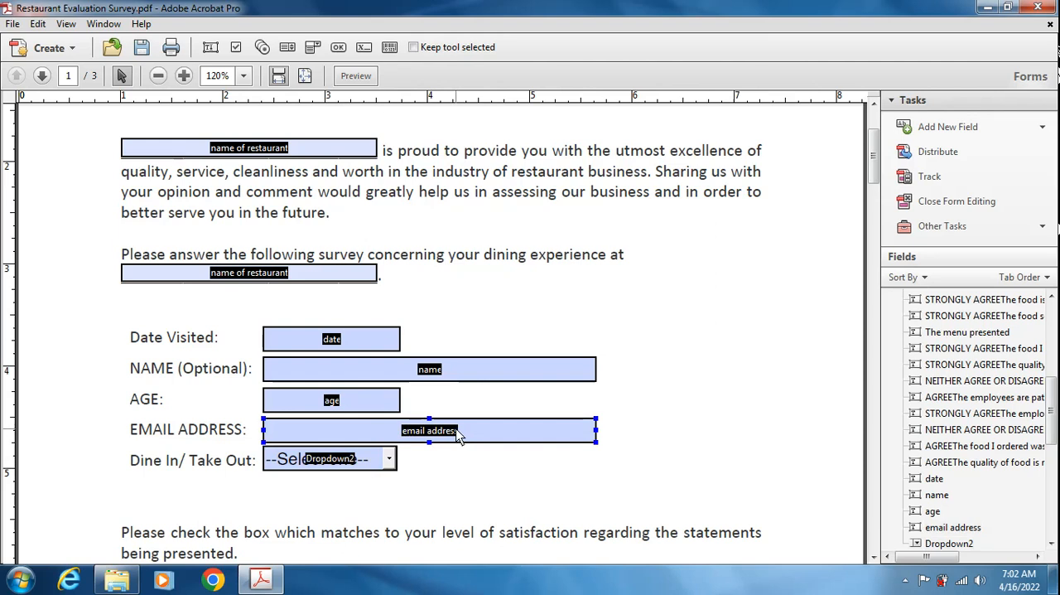
left_click(393, 466, "shift")
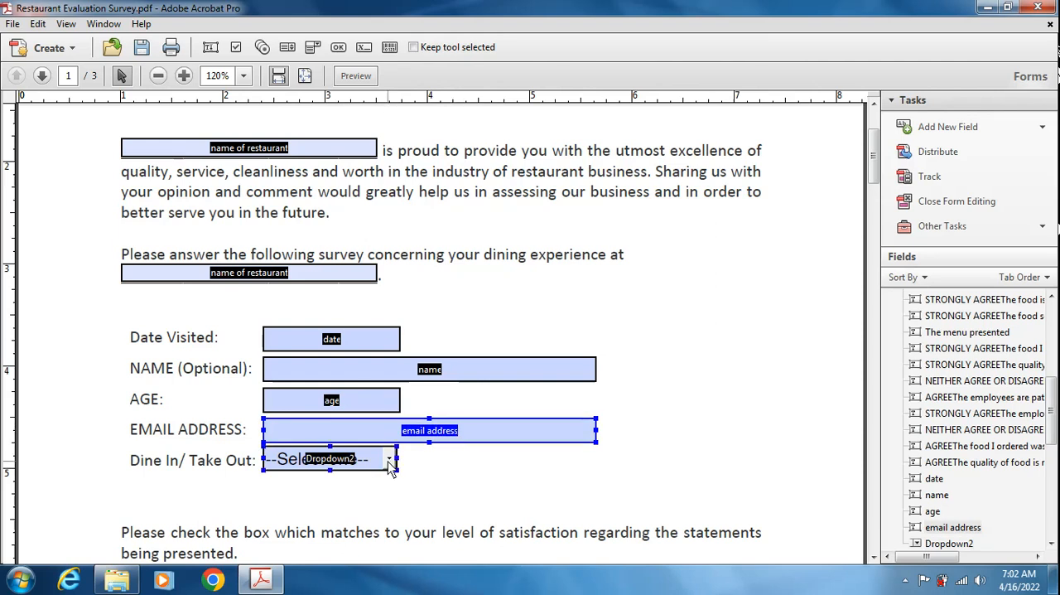
- Delete all the automatically detected text fields in the satisfaction table on page 1
scroll(464, 489, "down", 5)
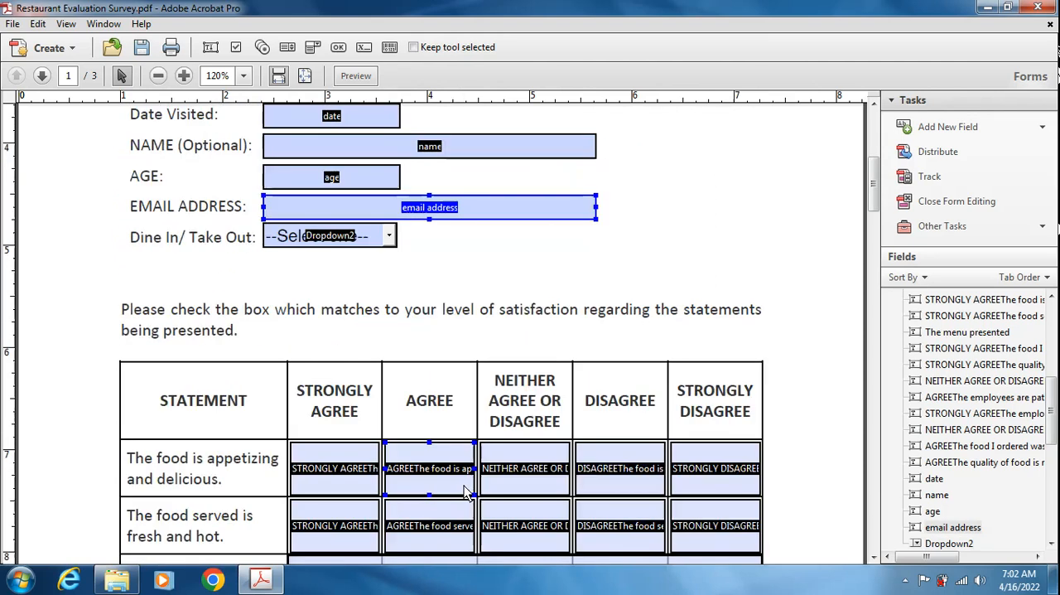
scroll(340, 299, "down", 2)
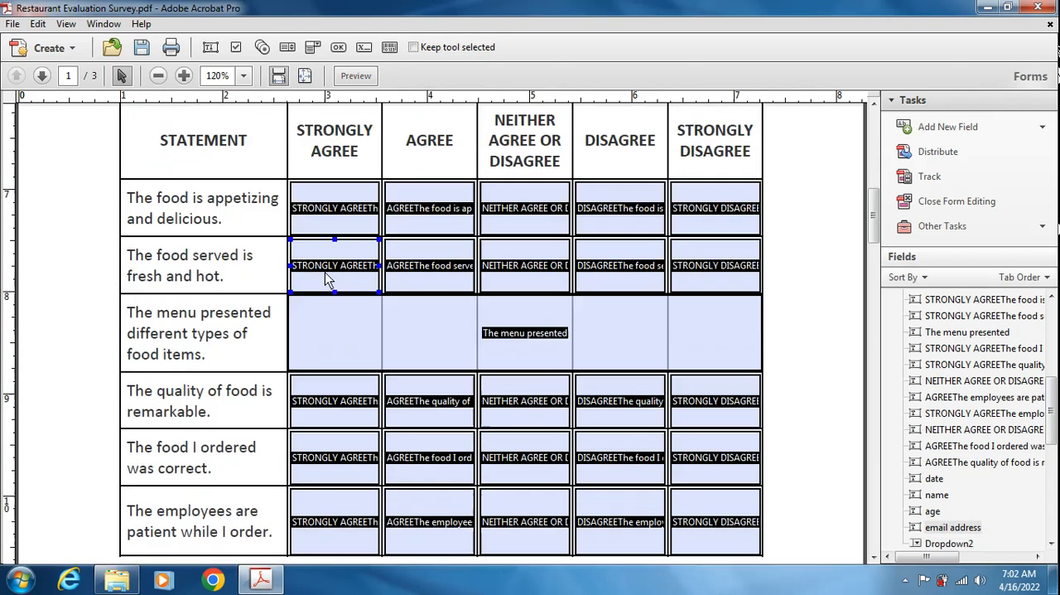
left_click_drag(287, 144, 810, 540)
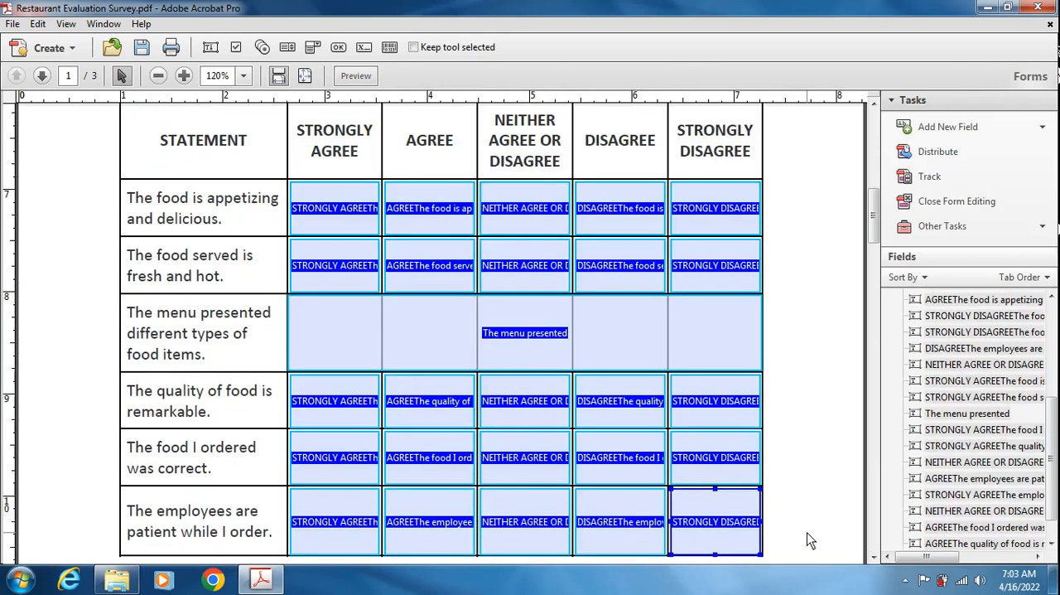
key("Delete")
- Delete all the text fields in the rows of the satisfaction table on page 2
scroll(488, 351, "down", 5)
scroll(488, 358, "down", 1)
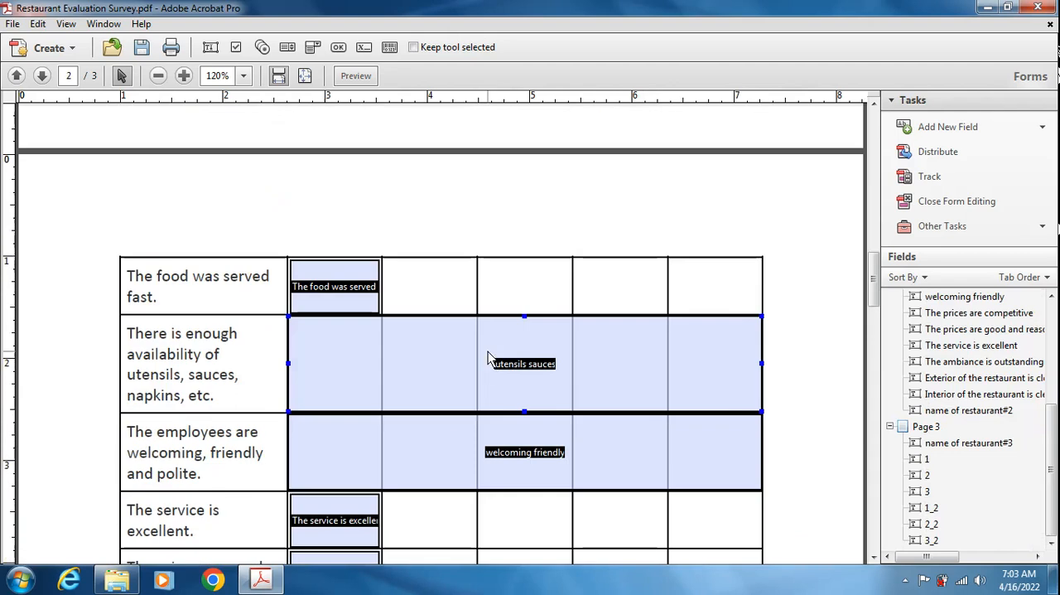
left_click_drag(254, 223, 823, 542)
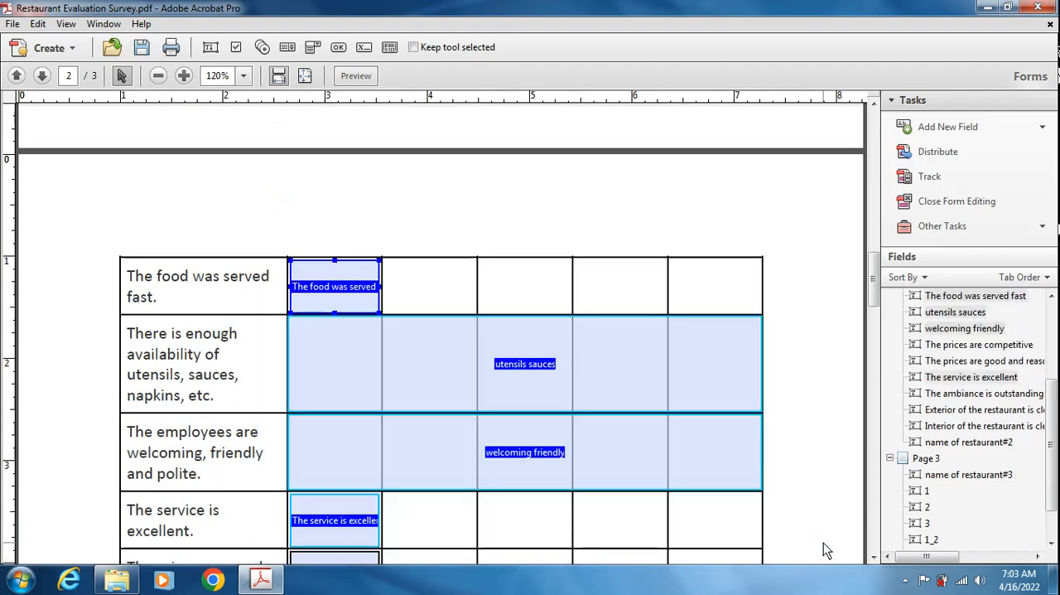
key("Delete")
scroll(530, 486, "down", 1)
scroll(531, 486, "down", 2)
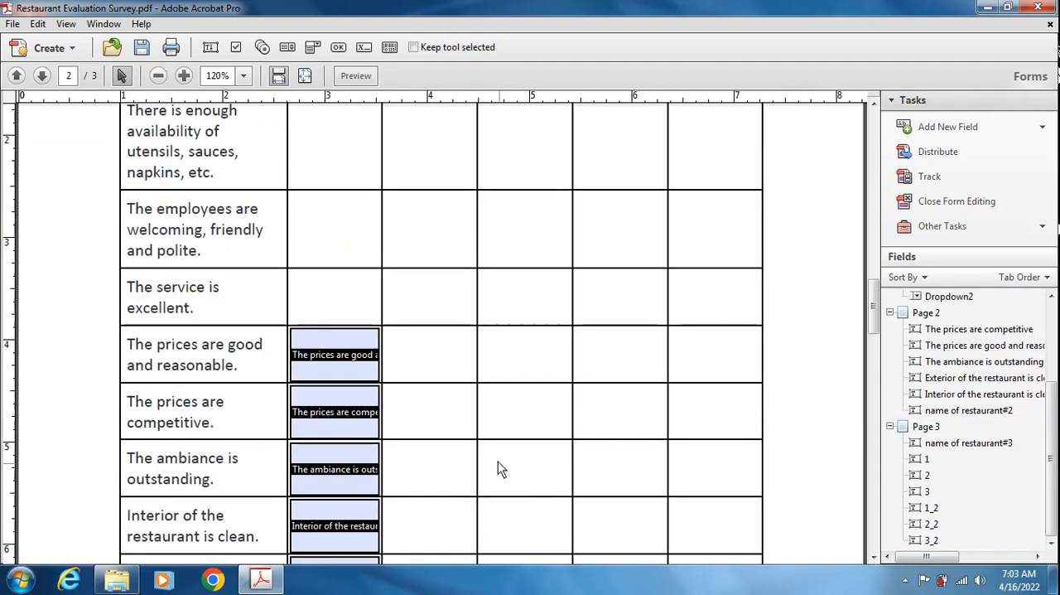
left_click_drag(273, 181, 424, 537)
key("Delete")
- Draw a small radio button in the STRONGLY AGREE cell of "The food is appetizing and delicious" and name its group "group1"
scroll(416, 511, "up", 9)
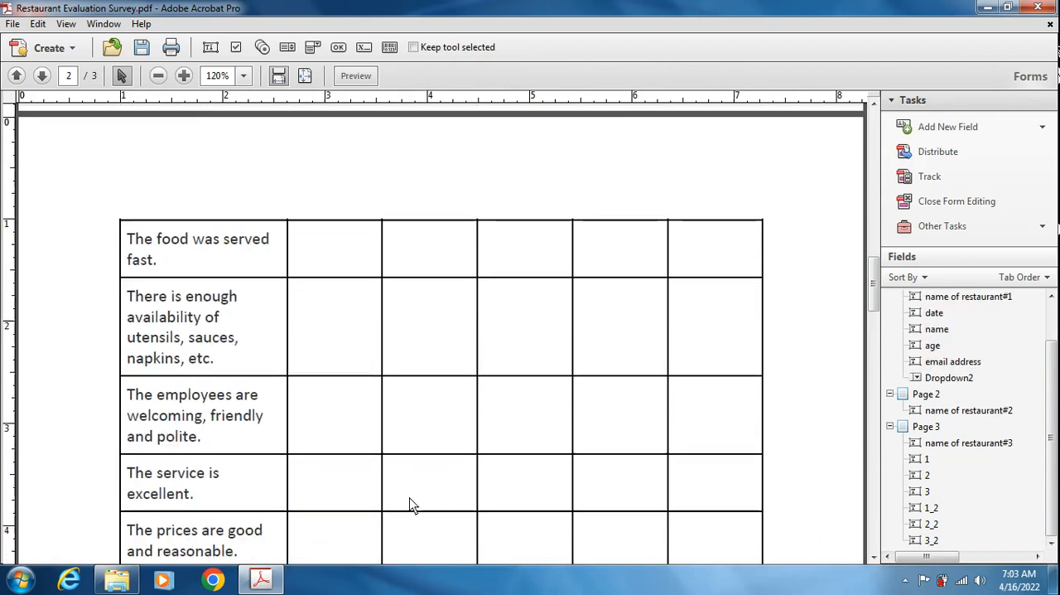
scroll(416, 512, "up", 1)
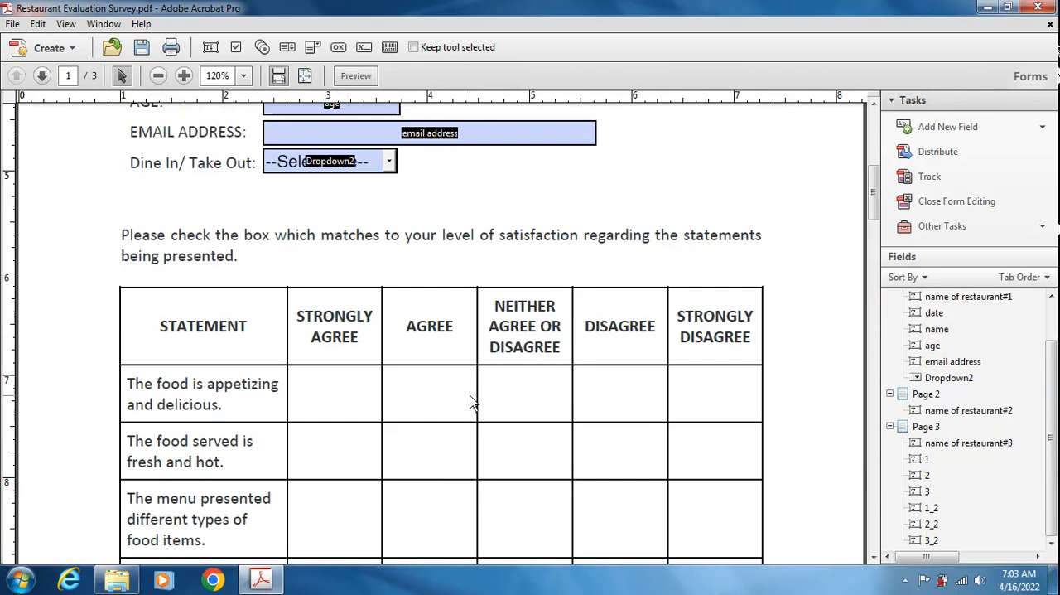
left_click(263, 48)
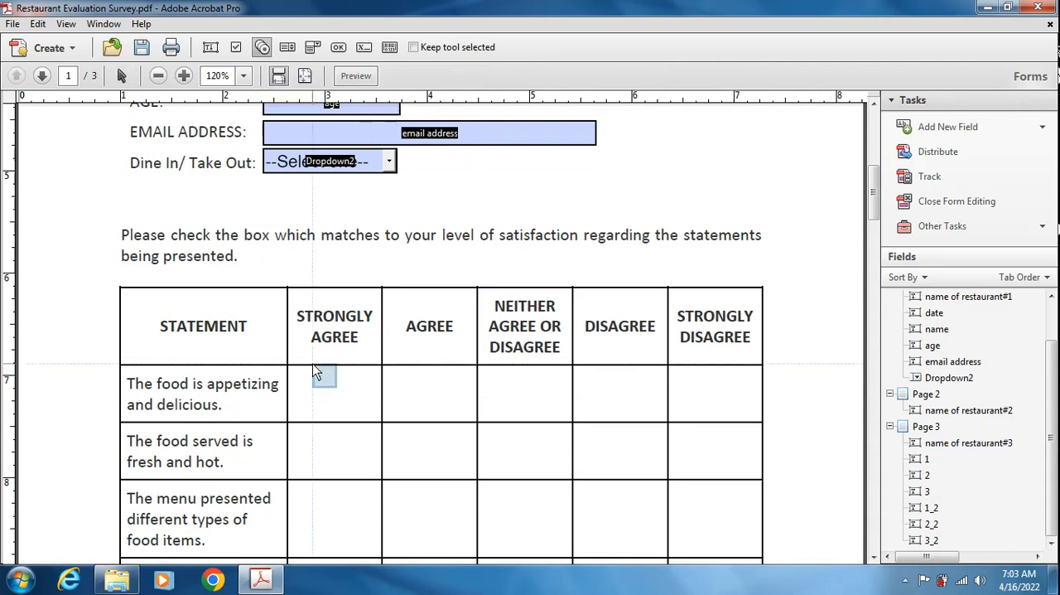
left_click_drag(315, 378, 345, 406)
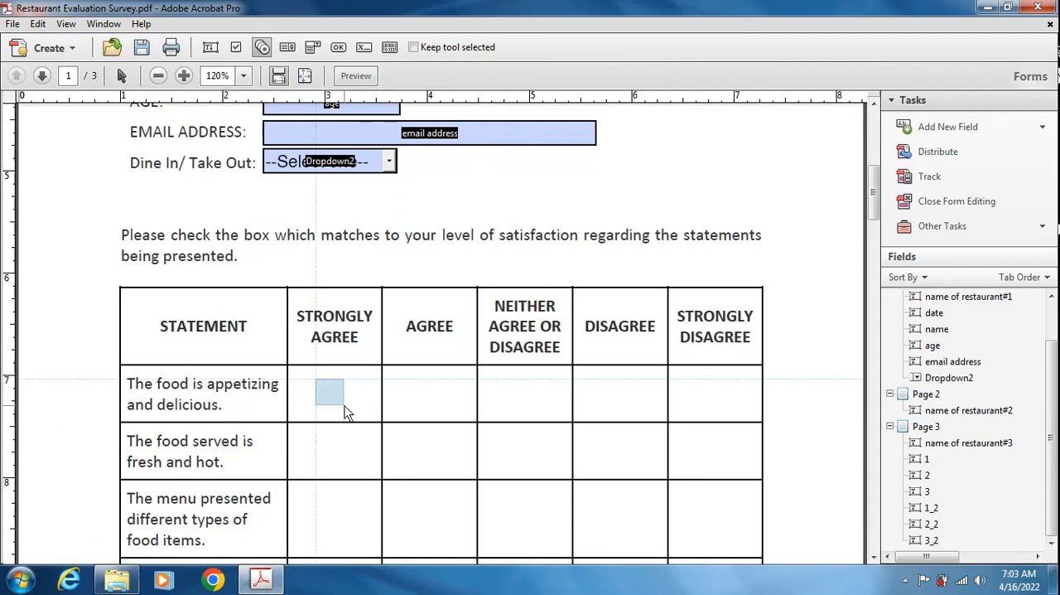
left_click_drag(345, 406, 346, 406)
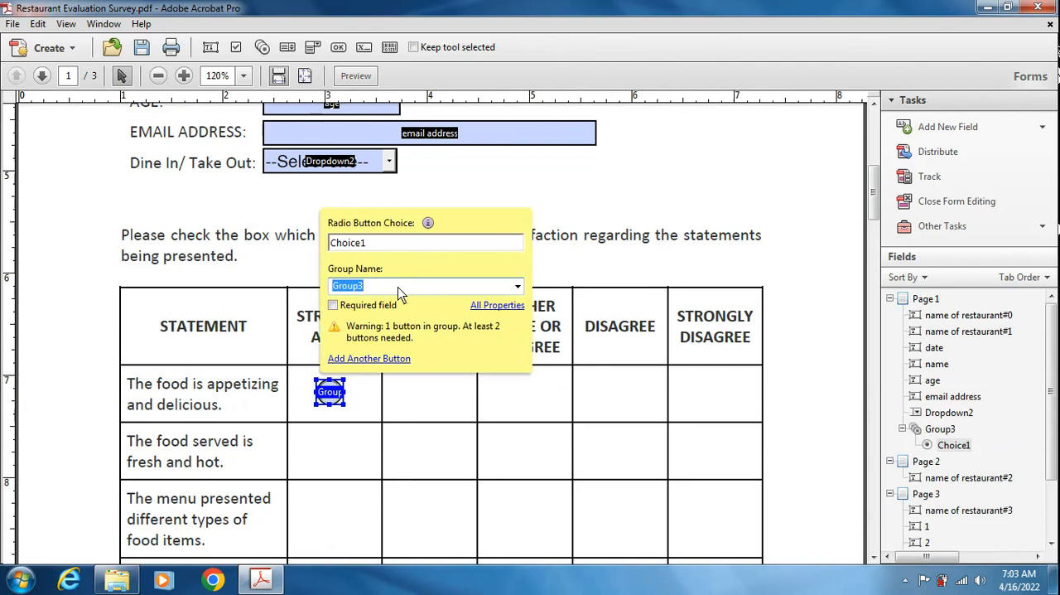
type("group1")
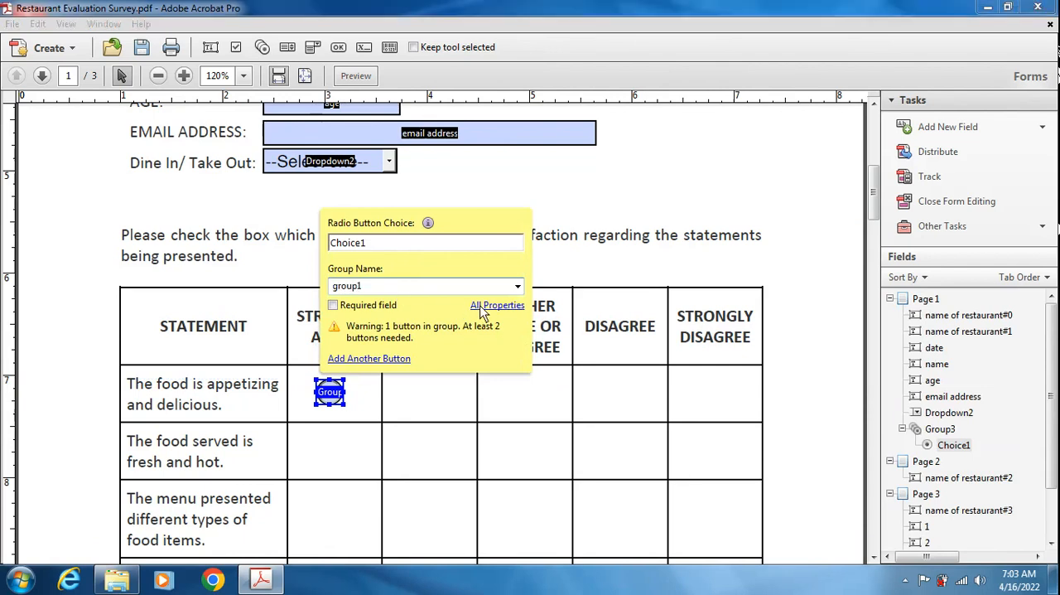
- Set the button style of the "group1" radio button to Check
left_click(488, 305)
left_click(665, 60)
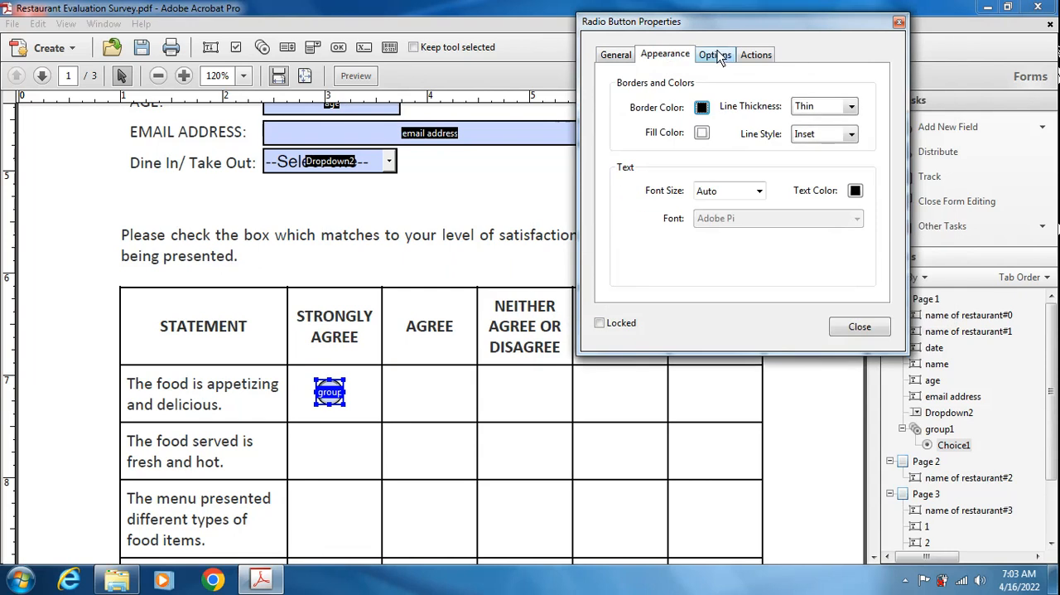
left_click(717, 55)
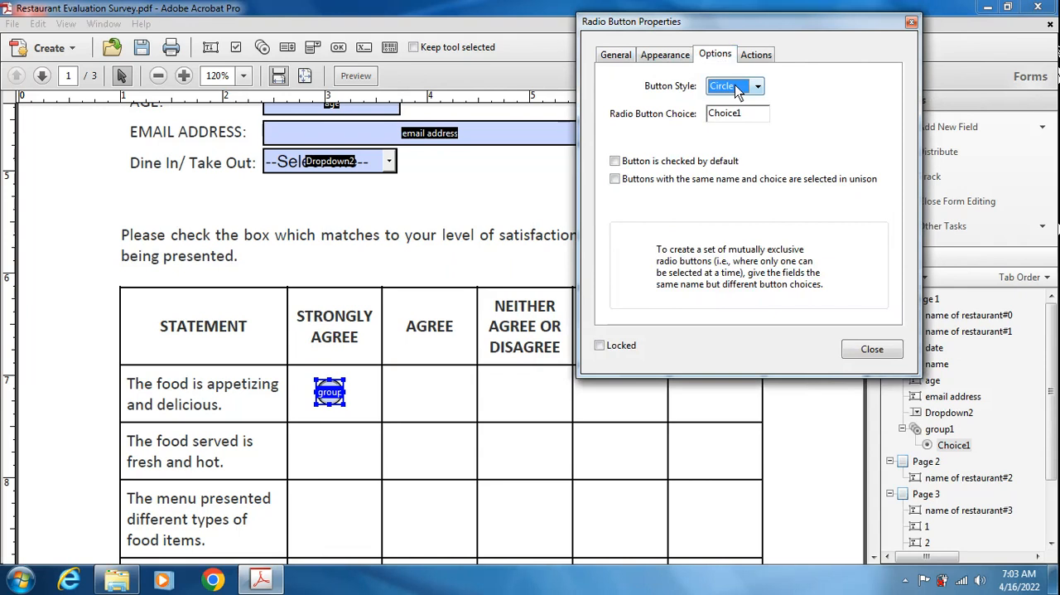
left_click(738, 86)
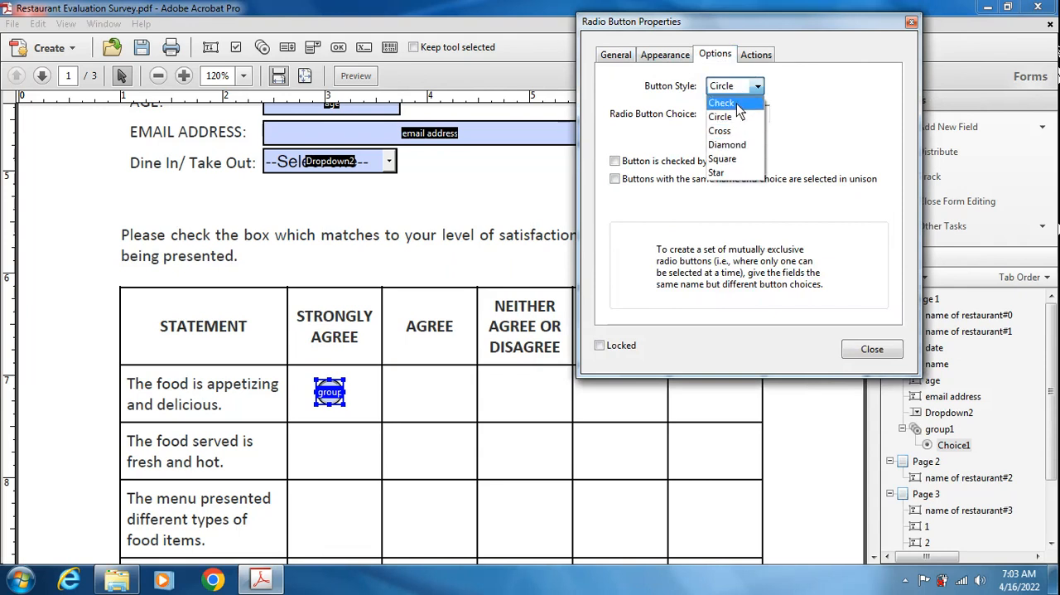
left_click(722, 103)
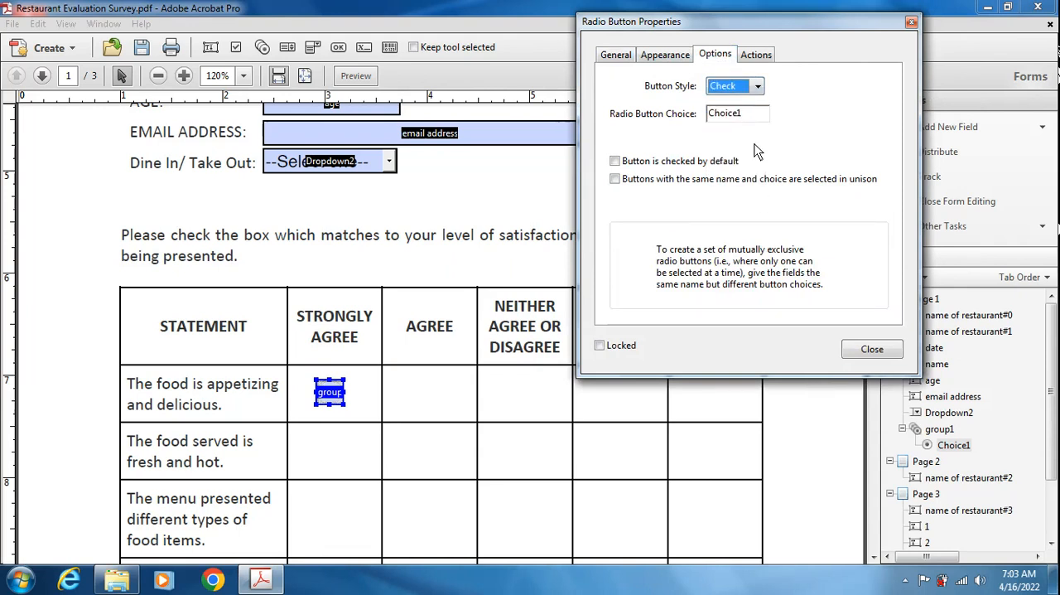
- Preview the form and test the check-style radio button in the STRONGLY AGREE cell, and return to form editing
left_click(870, 351)
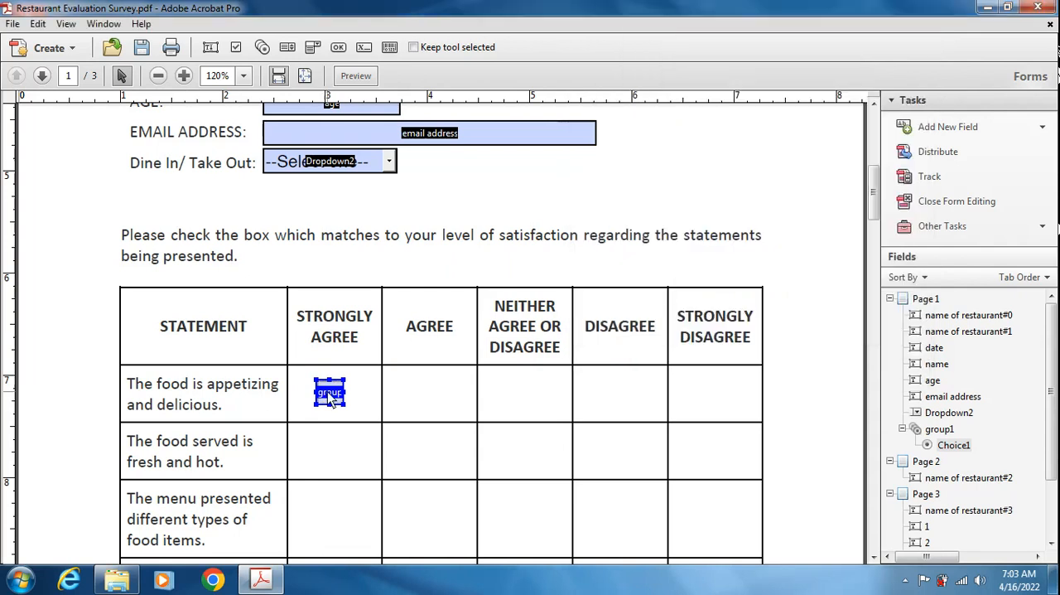
left_click(355, 75)
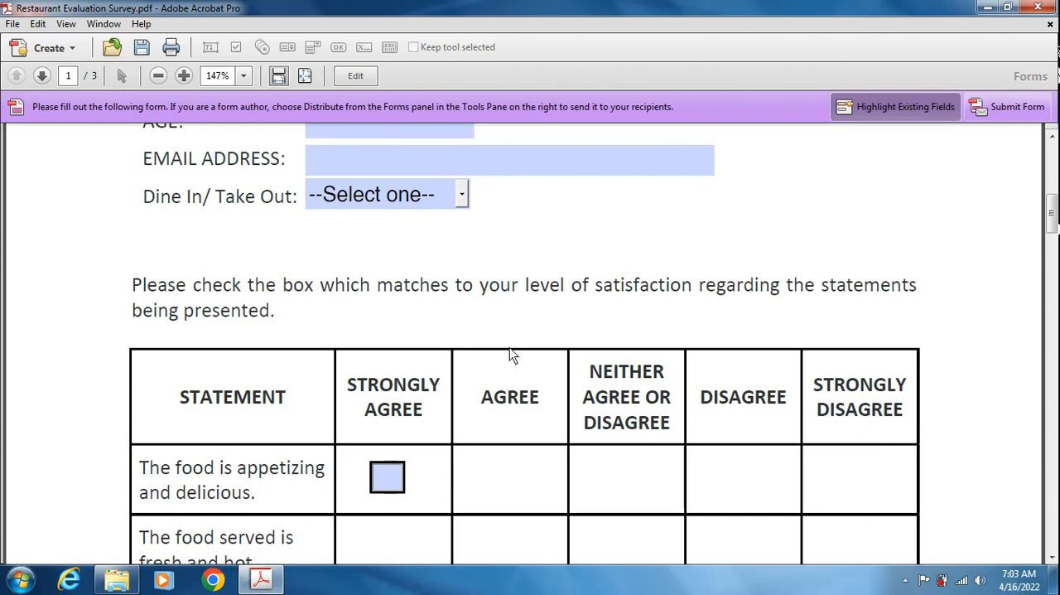
left_click(393, 482)
left_click(365, 76)
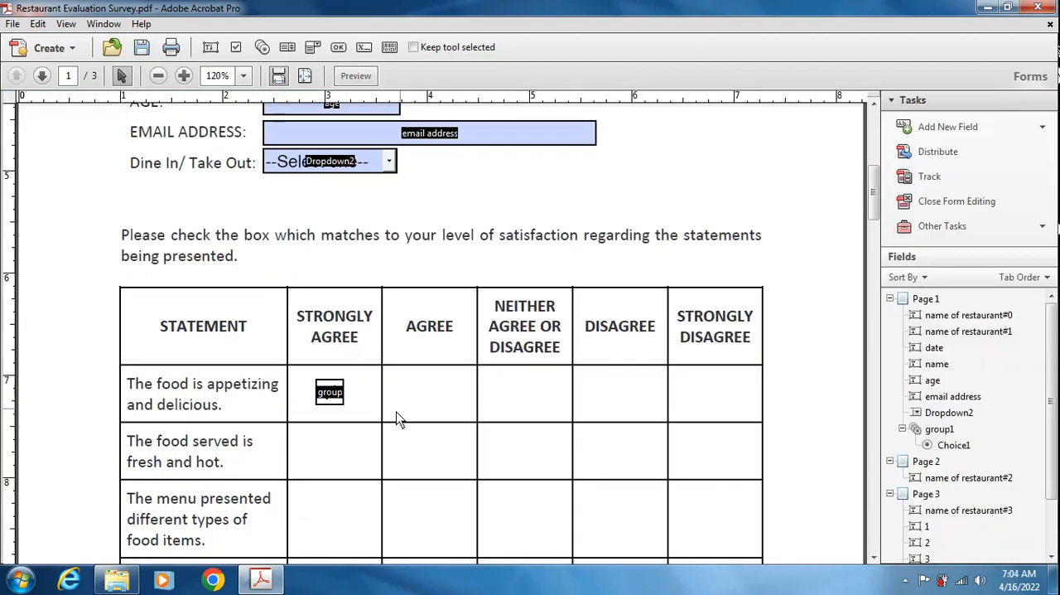
- Place multiple copies of the "group1" radio button, 1 down and 5 across, along the "The food is appetizing and delicious" row
left_click(334, 397)
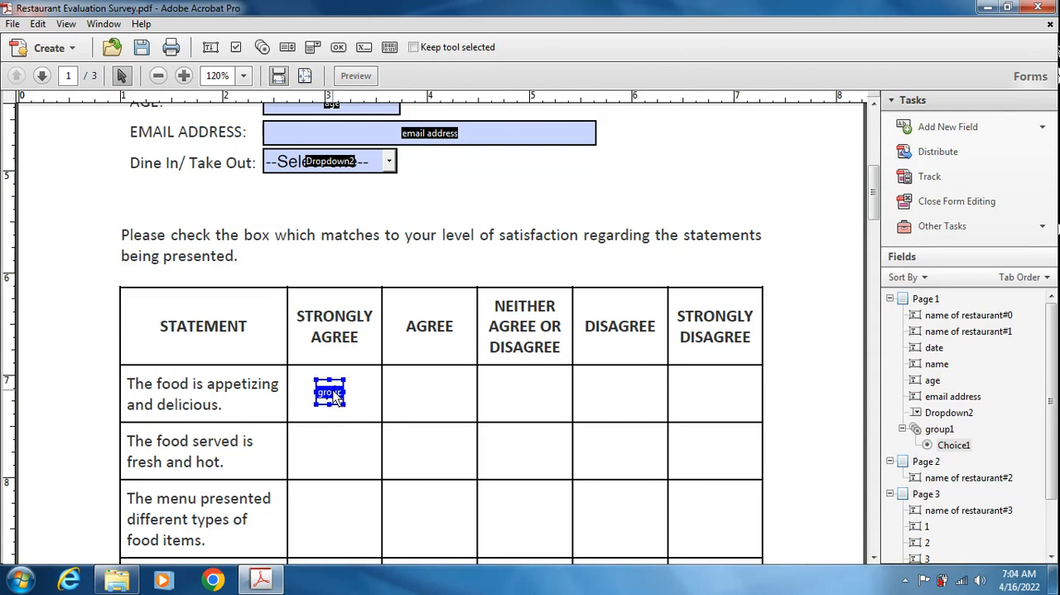
right_click(334, 397)
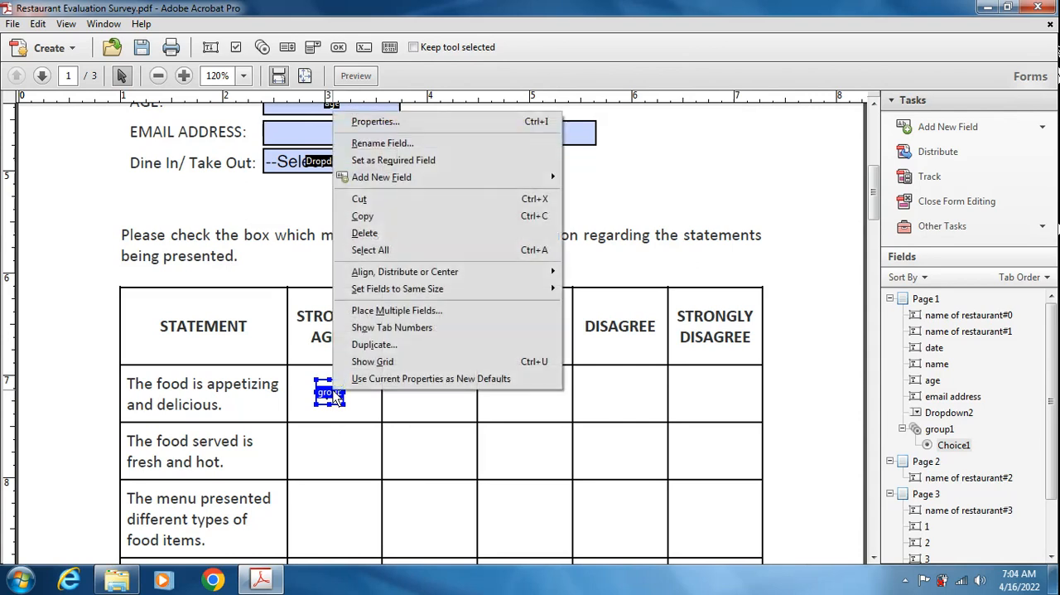
left_click(478, 311)
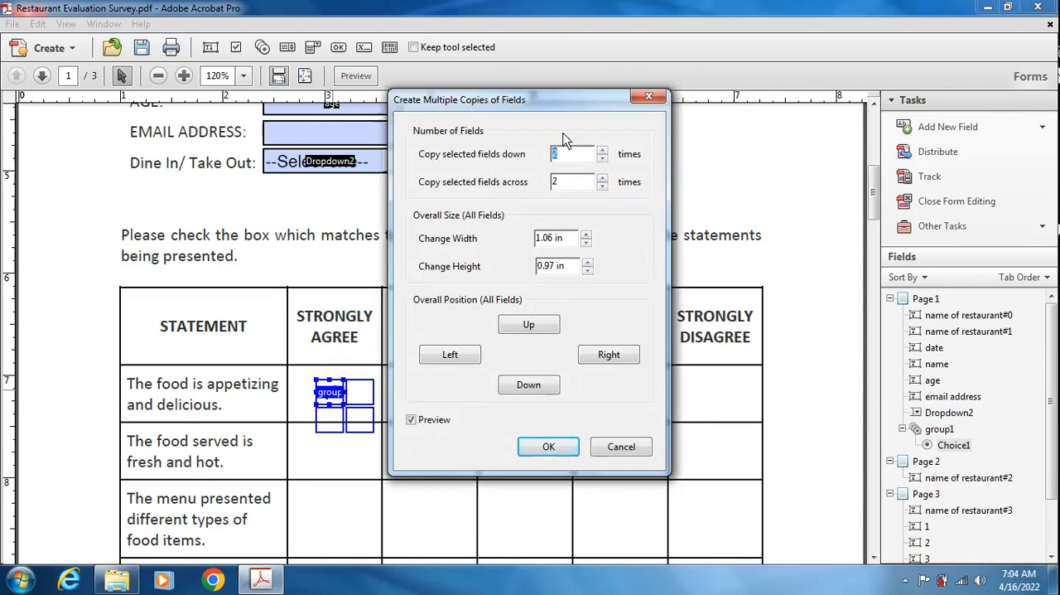
left_click_drag(585, 110, 777, 99)
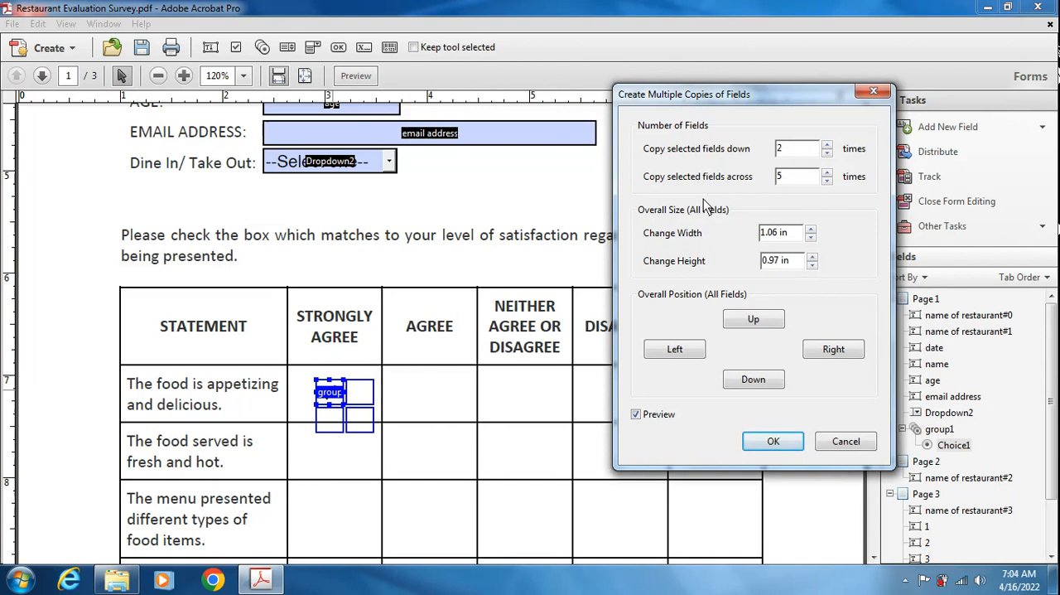
left_click(797, 157)
double_click(780, 150)
type("1")
left_click_drag(793, 110, 918, 57)
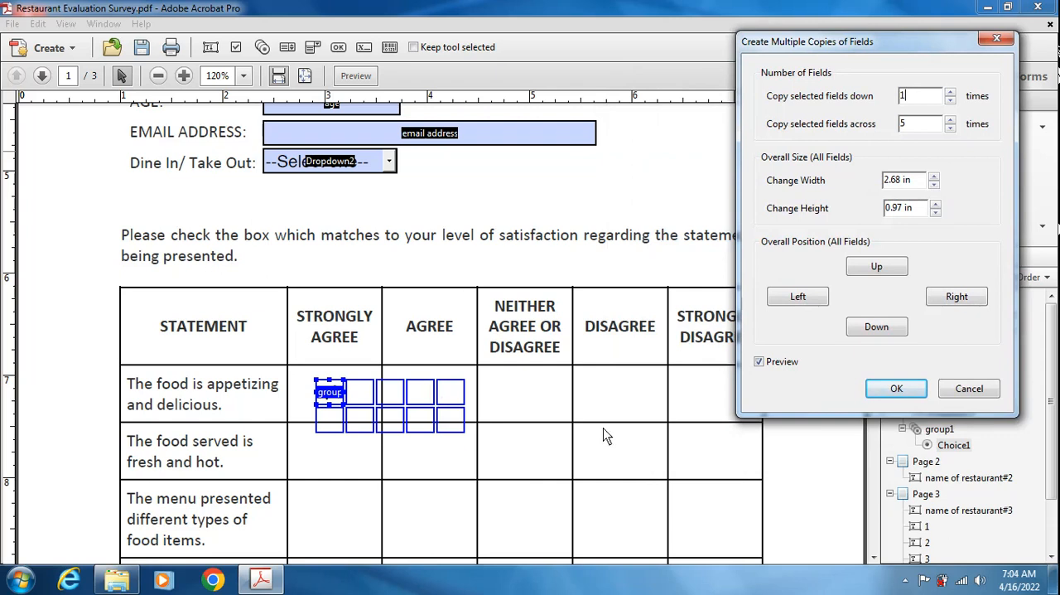
left_click(911, 124)
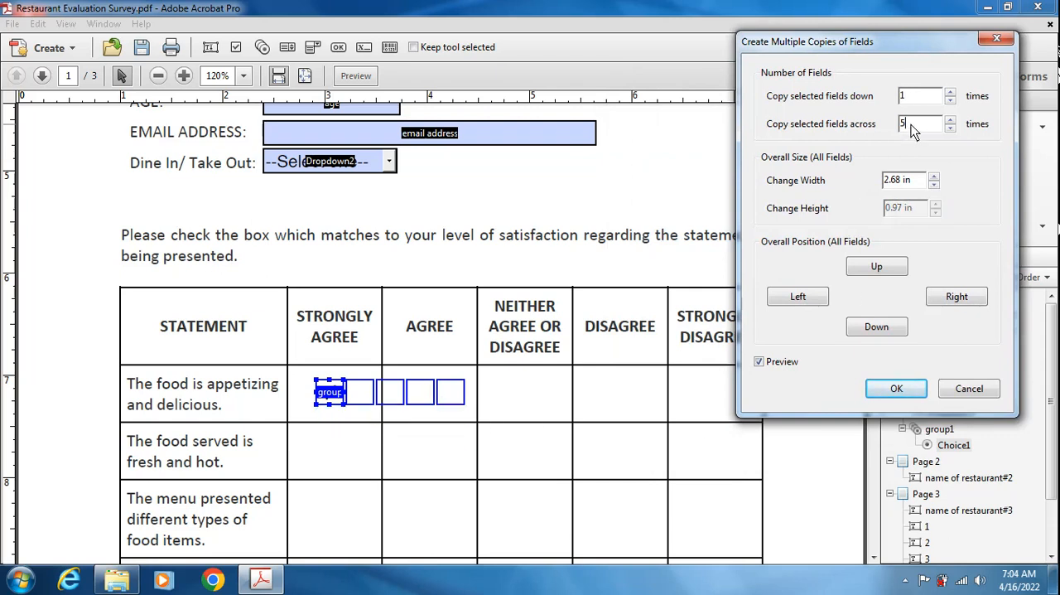
left_click(896, 391)
left_click(539, 399)
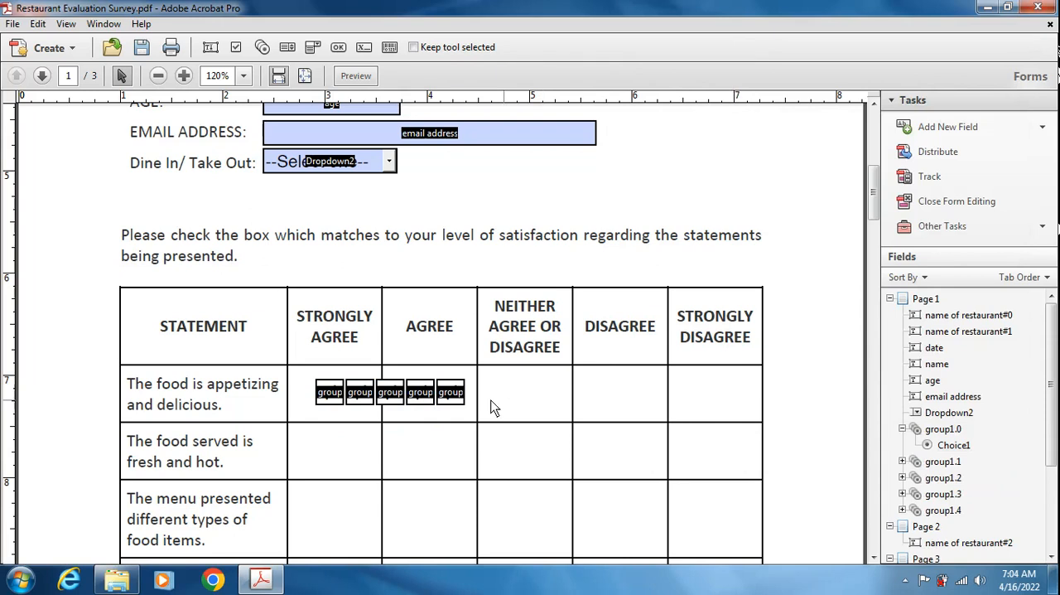
- Place a copy of the last radio button in the row into the STRONGLY DISAGREE cell of "The food is appetizing and delicious"
left_click_drag(507, 401, 454, 398)
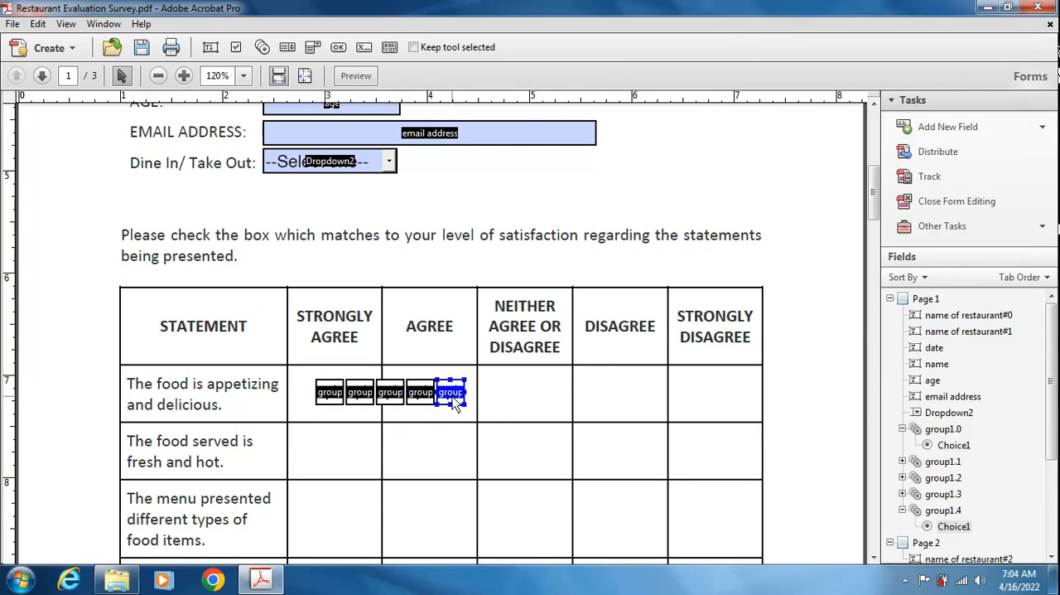
left_click_drag(452, 396, 714, 402)
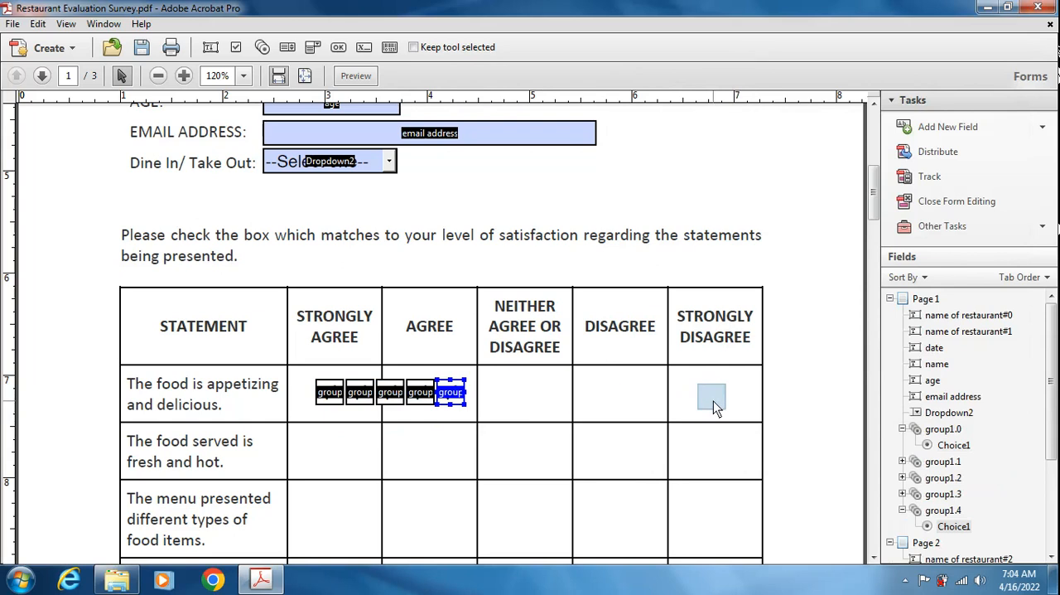
left_click_drag(715, 401, 716, 406)
left_click(582, 395)
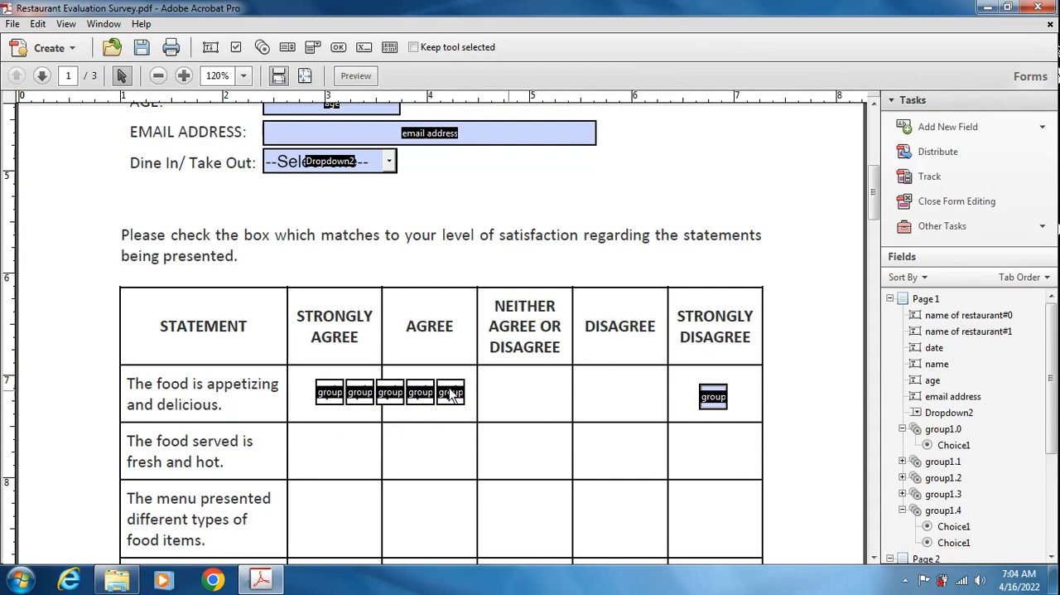
- Distribute all the radio buttons in the "The food is appetizing and delicious" row horizontally
left_click_drag(302, 365, 746, 422)
right_click(717, 398)
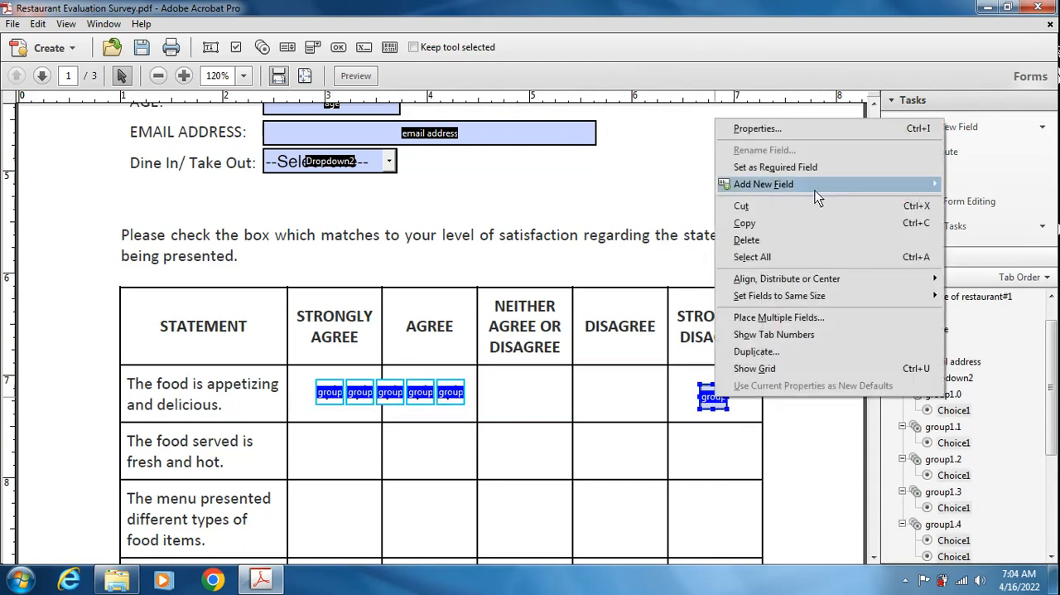
mouse_move(813, 281)
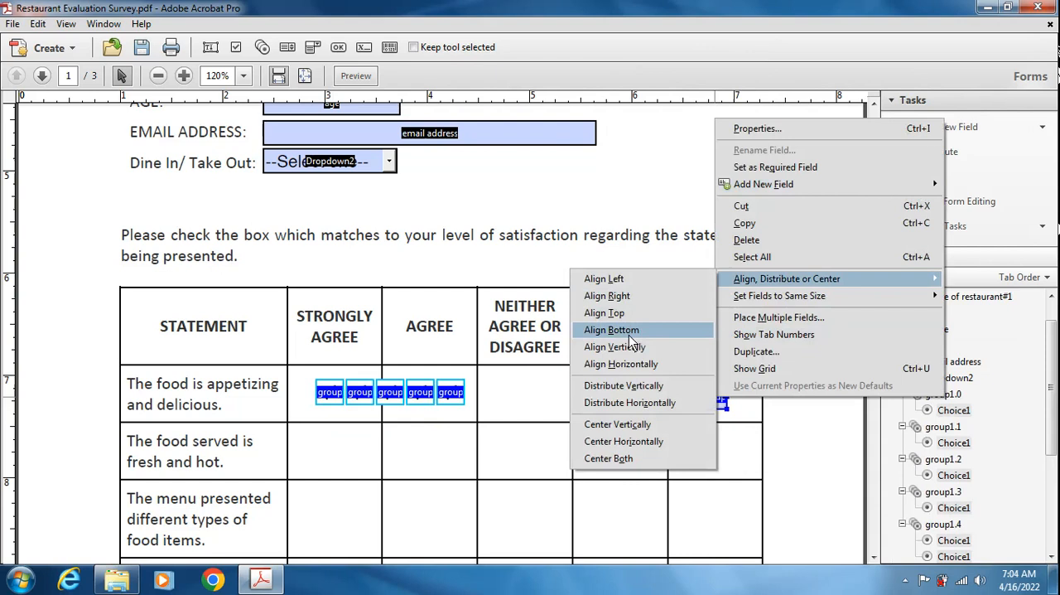
left_click(627, 406)
left_click(502, 422)
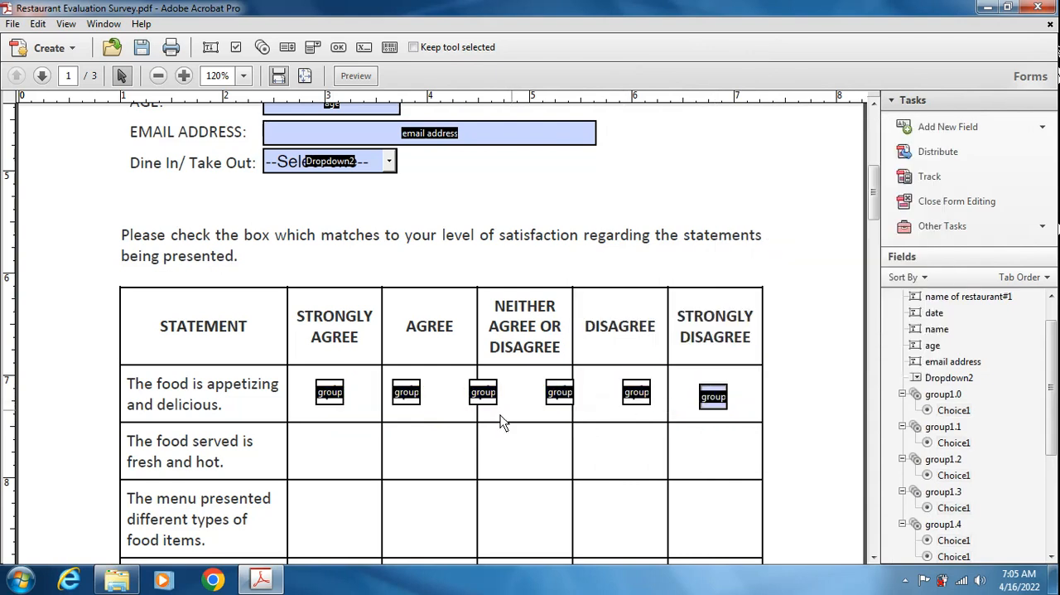
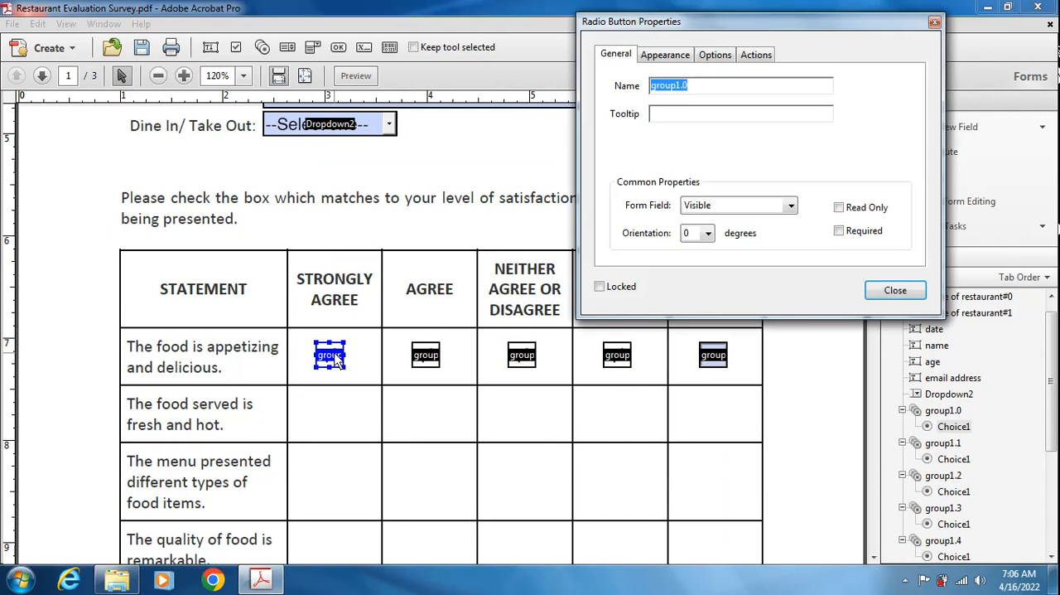
- Try to rename the radio button in the STRONGLY AGREE cell of "The food is appetizing and delicious"
left_click(698, 88)
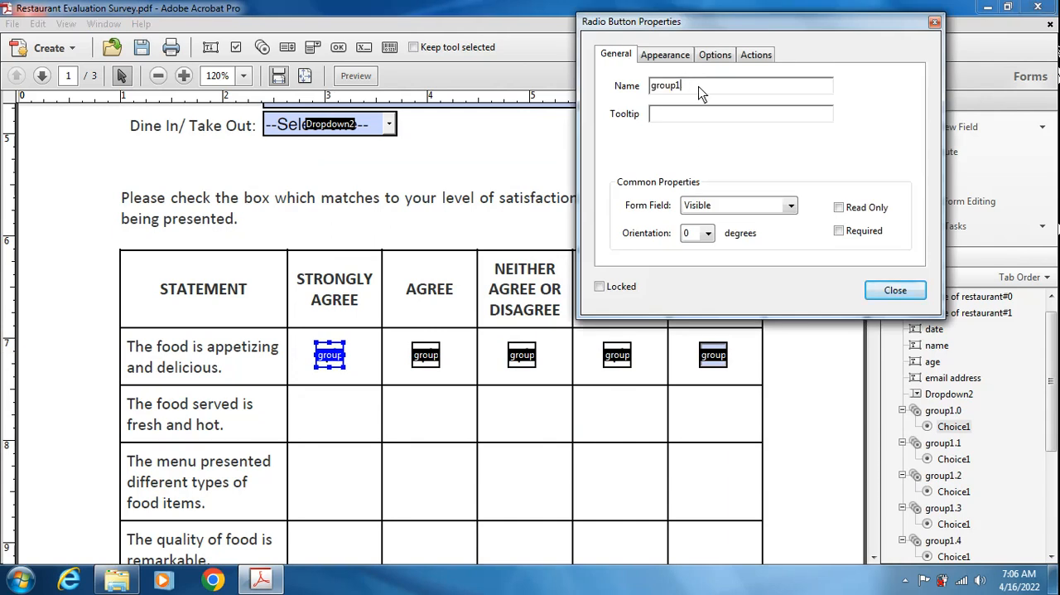
left_click(896, 290)
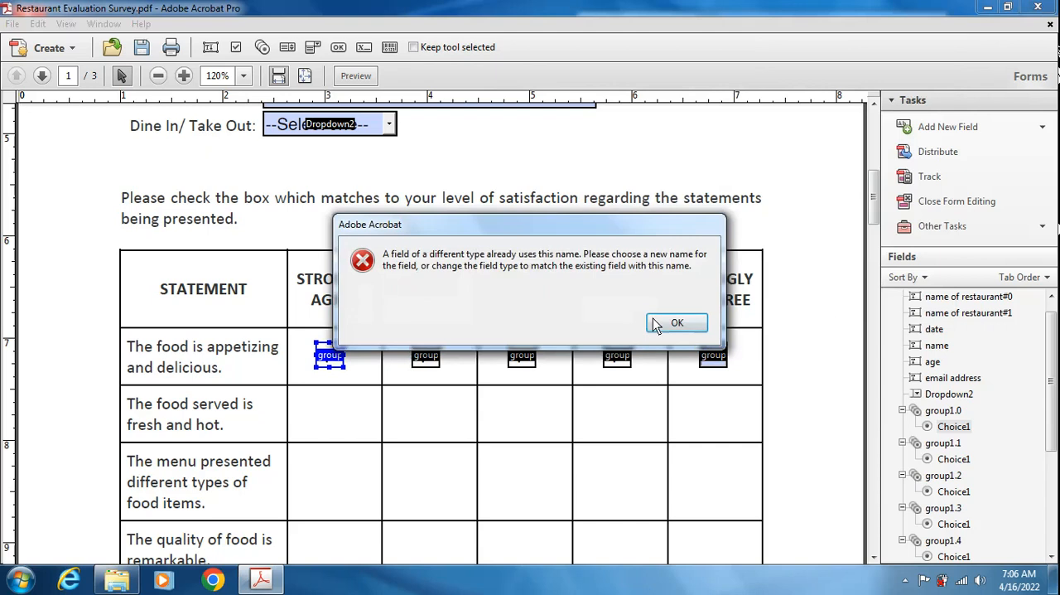
left_click(677, 324)
left_click(896, 289)
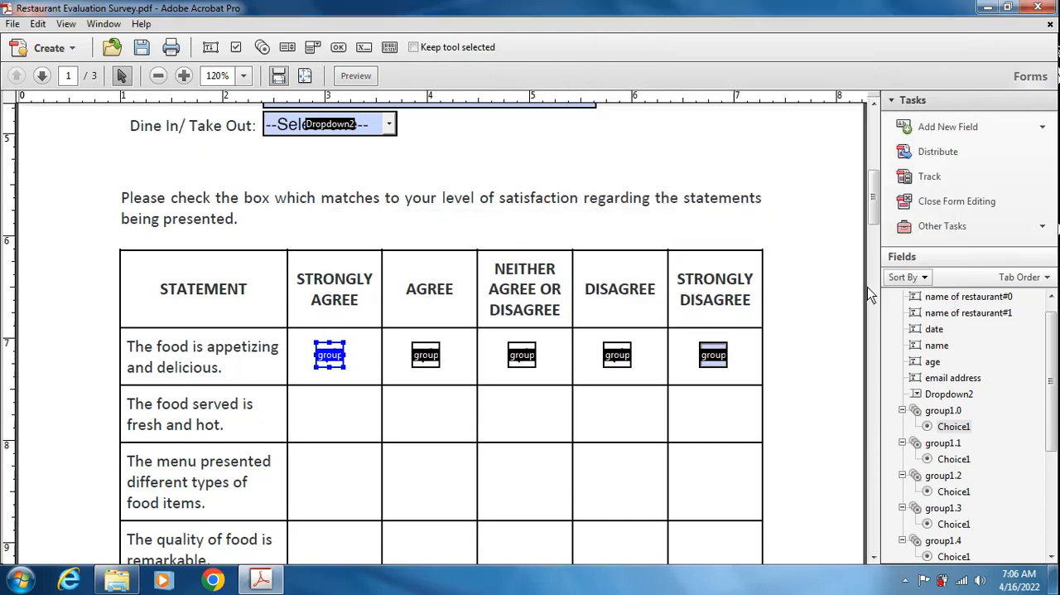
- Delete the four other radio buttons in the "The food is appetizing and delicious" row and rename the remaining one "group1"
left_click_drag(389, 308, 750, 374)
key("Delete")
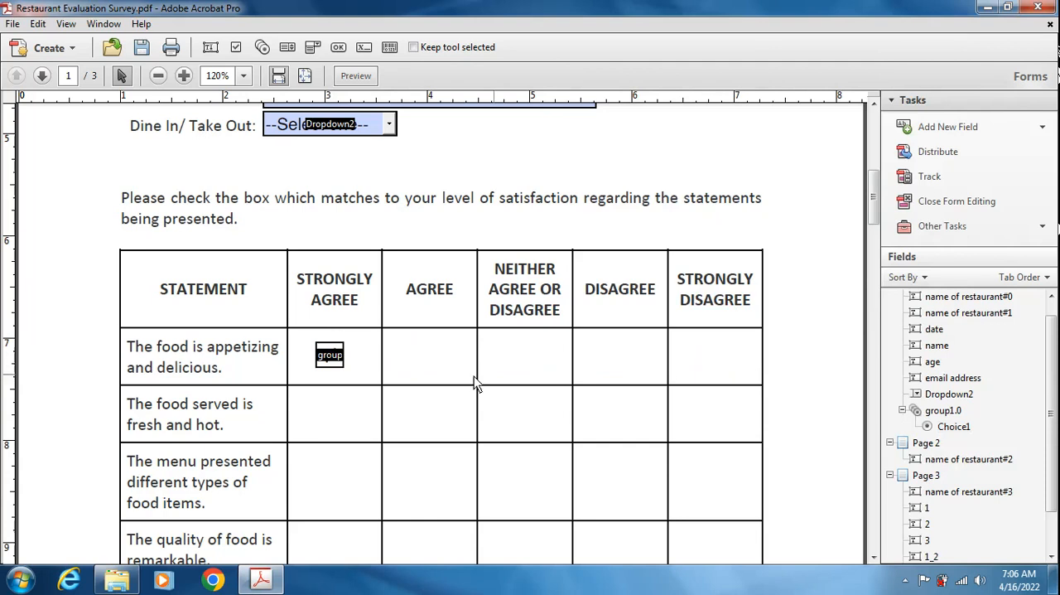
left_click(329, 355)
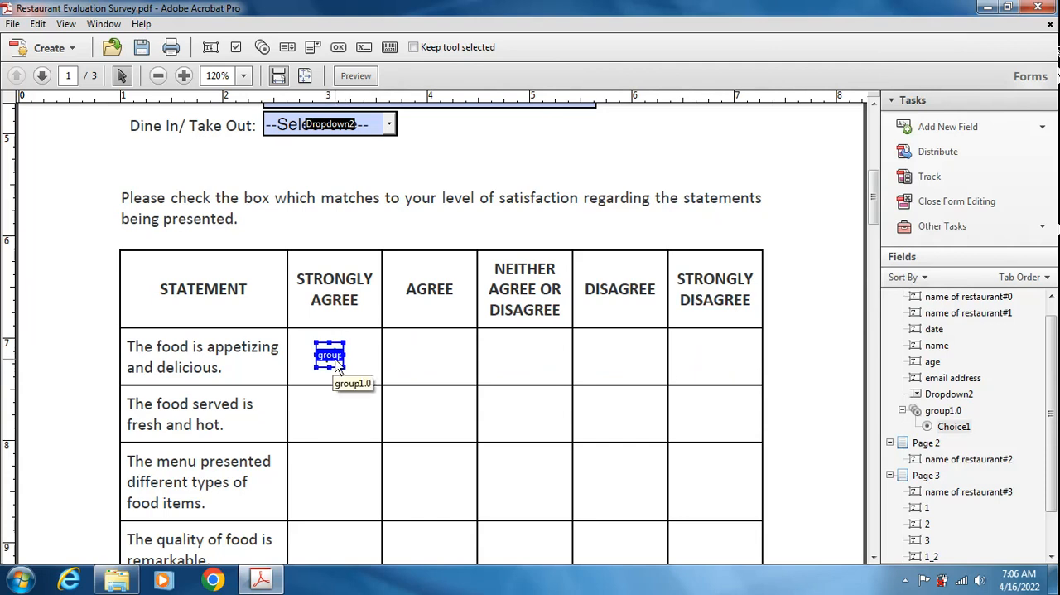
right_click(338, 367)
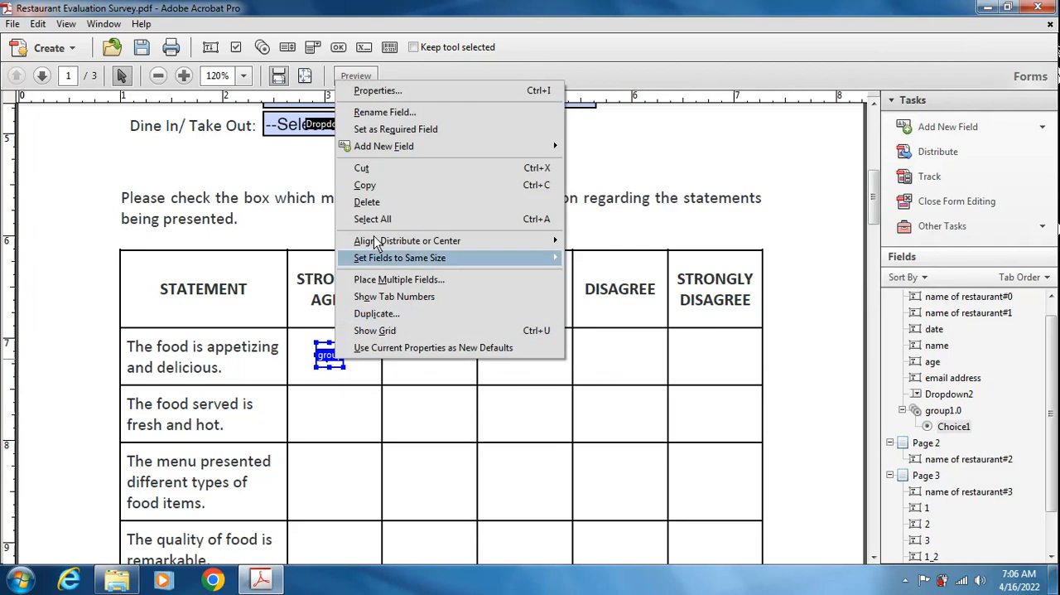
left_click(365, 97)
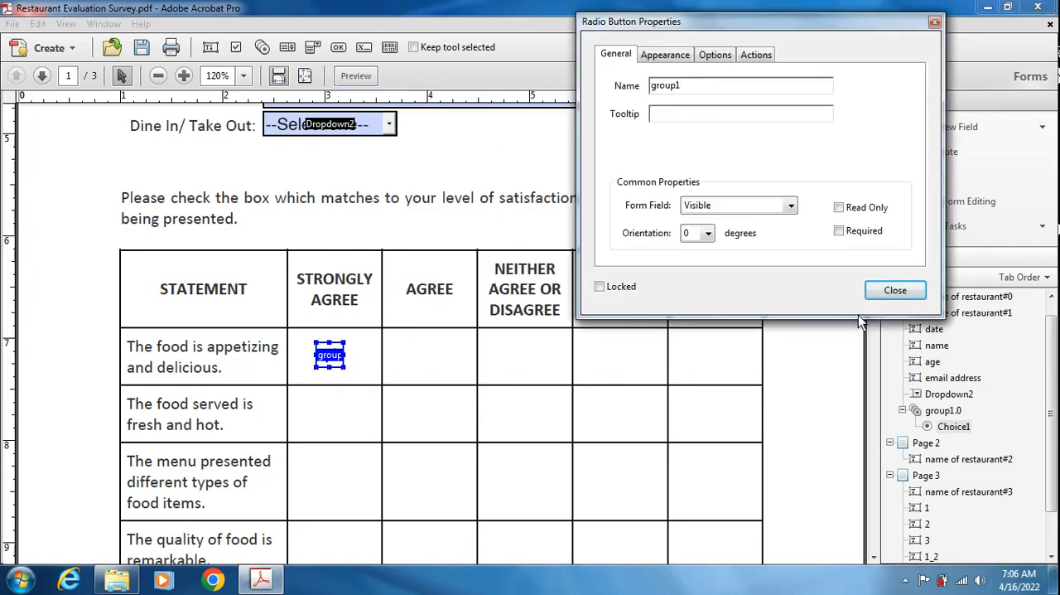
key("BackSpace")
left_click(896, 290)
- Copy the "group1" radio button into the AGREE, NEITHER AGREE OR DISAGREE, DISAGREE and STRONGLY DISAGREE cells of the first statement row
left_click(329, 354)
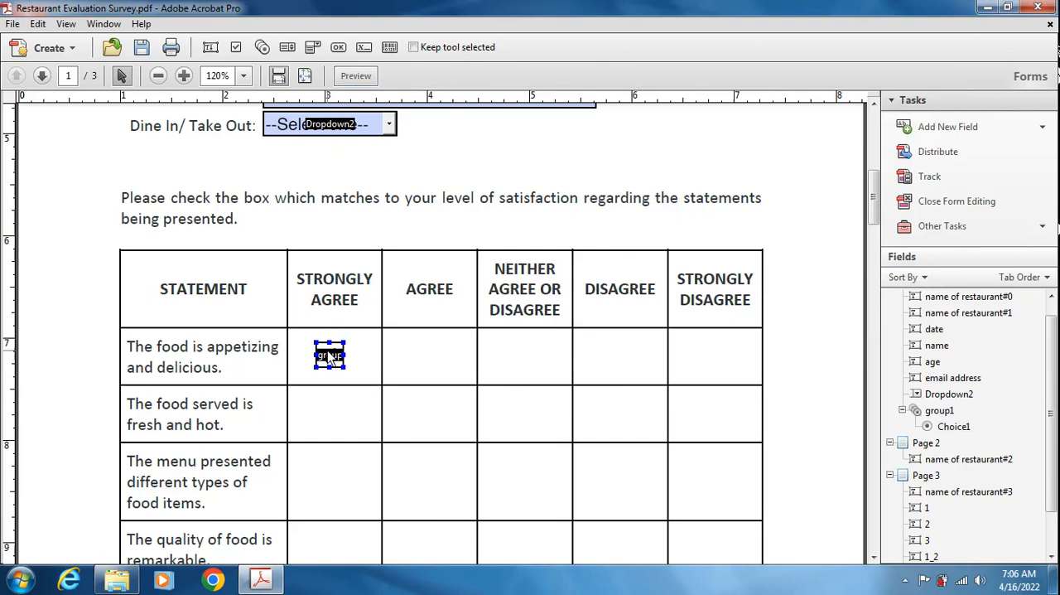
left_click(327, 351)
left_click_drag(328, 350, 626, 370)
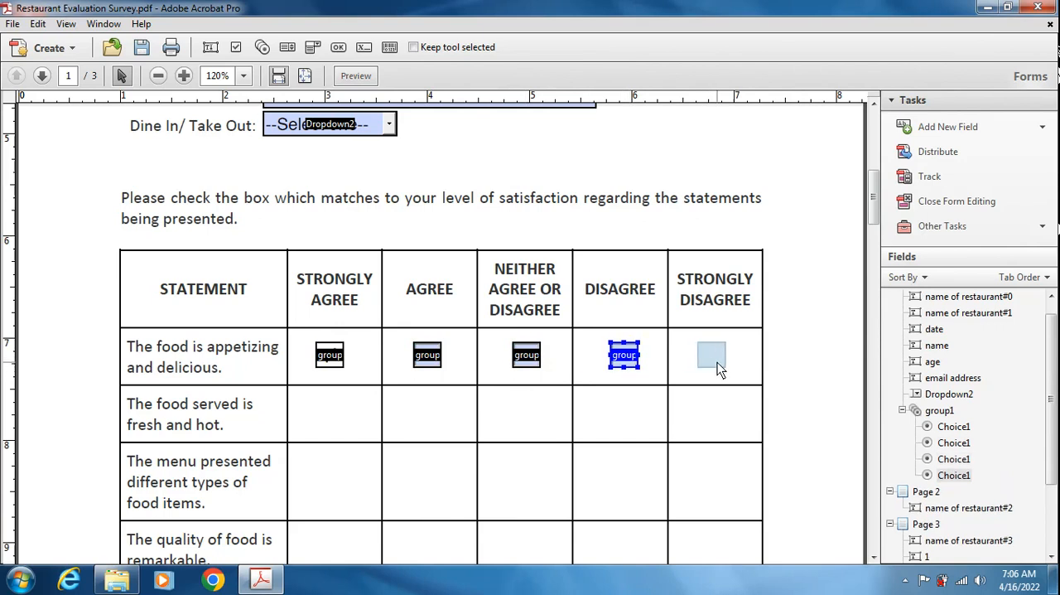
left_click_drag(718, 362, 718, 362)
- Distribute the five "group1" radio buttons in the "The food is appetizing and delicious" row horizontally
left_click(347, 364)
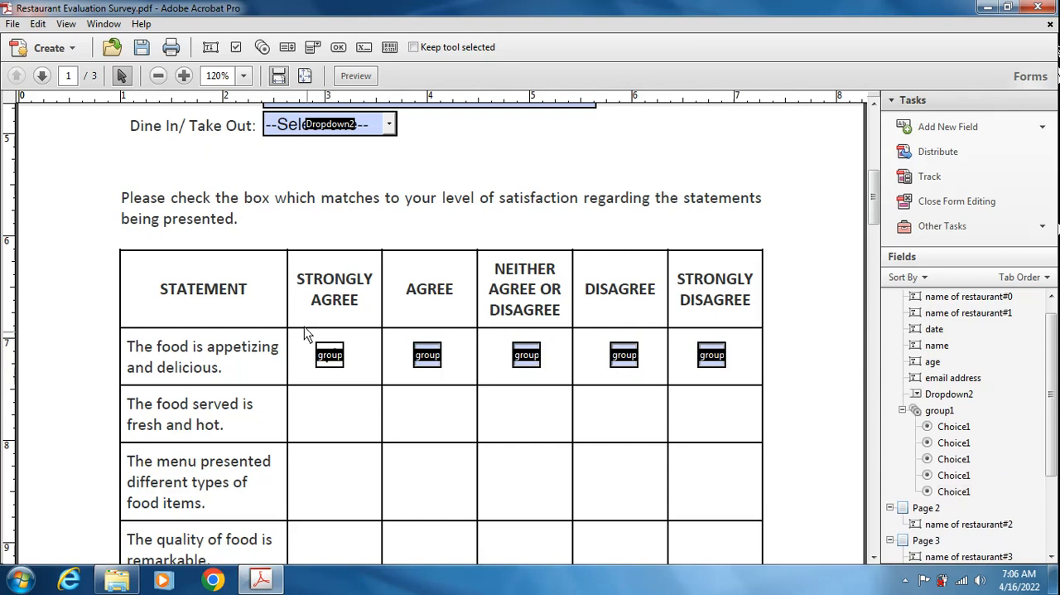
left_click_drag(766, 384, 277, 325)
right_click(424, 358)
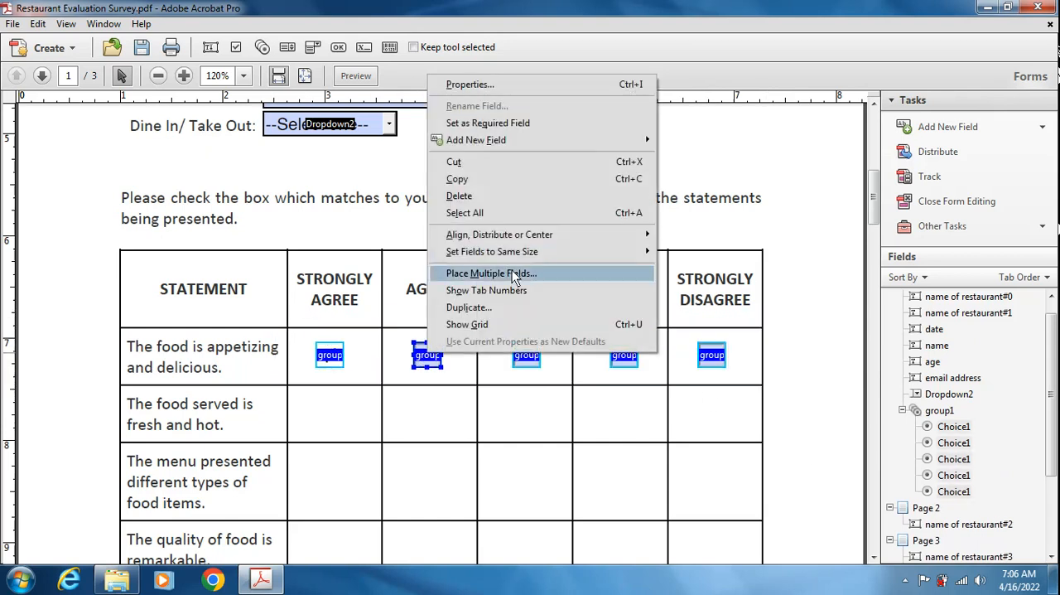
mouse_move(540, 236)
left_click(719, 358)
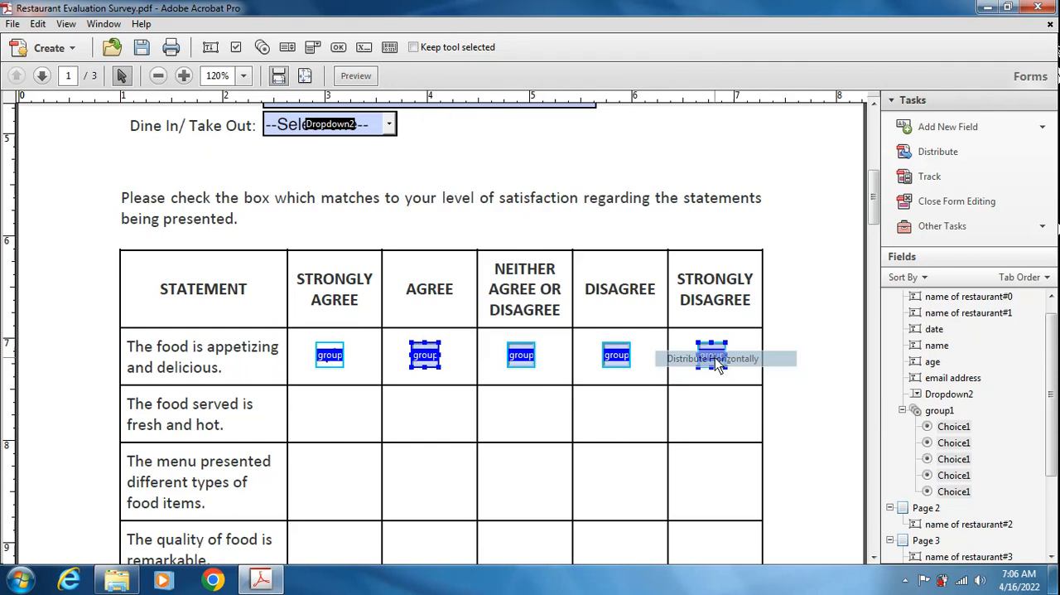
left_click(652, 421)
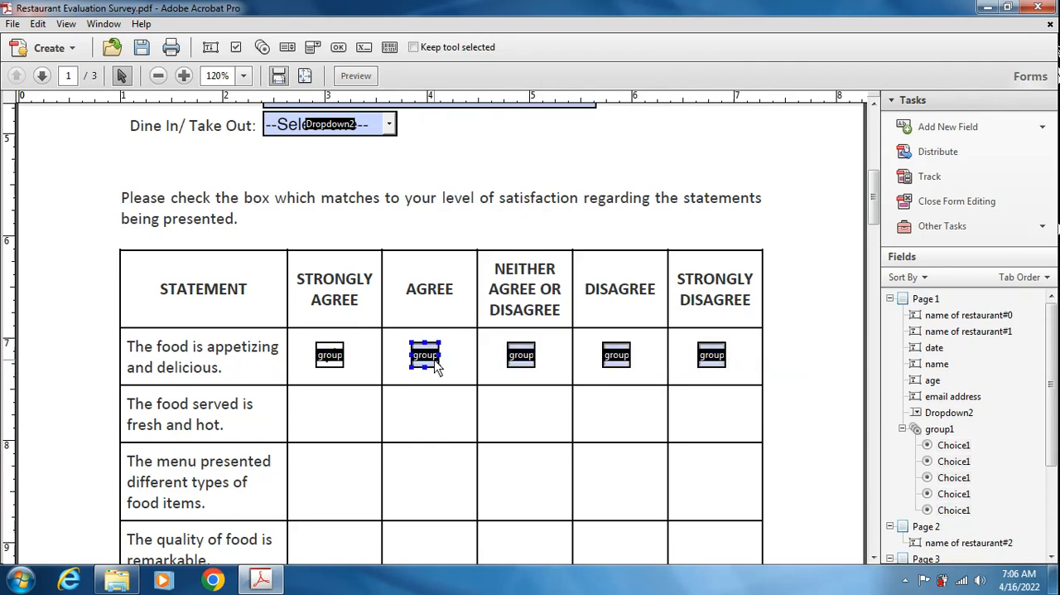
- Preview the form, test the first row's radio buttons from AGREE through STRONGLY DISAGREE, and return to form editing
left_click(527, 363)
left_click(609, 361)
left_click(723, 368)
left_click(360, 76)
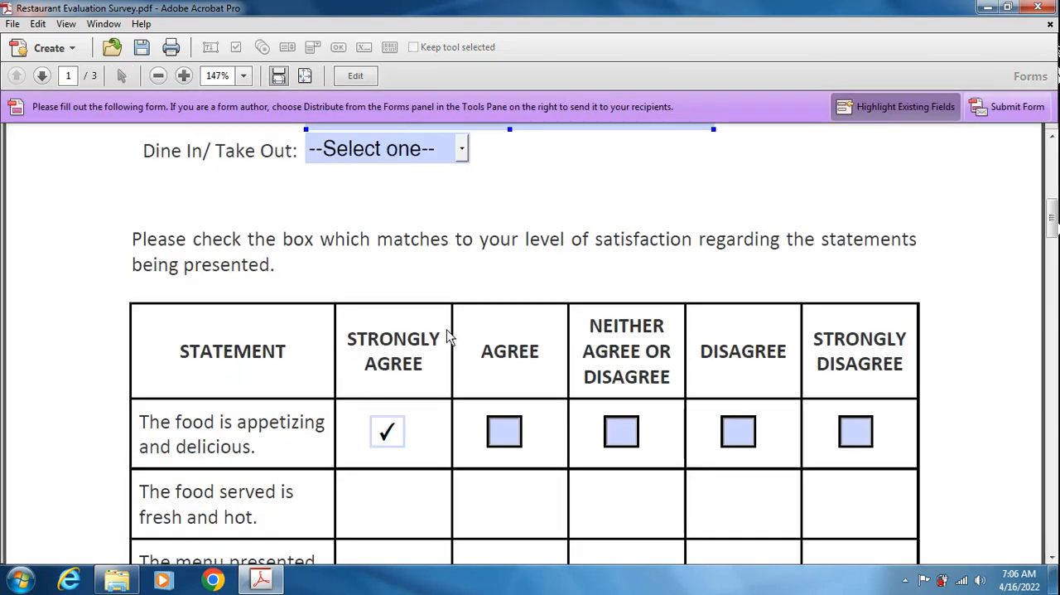
left_click(500, 433)
left_click(615, 431)
left_click(743, 442)
left_click(854, 433)
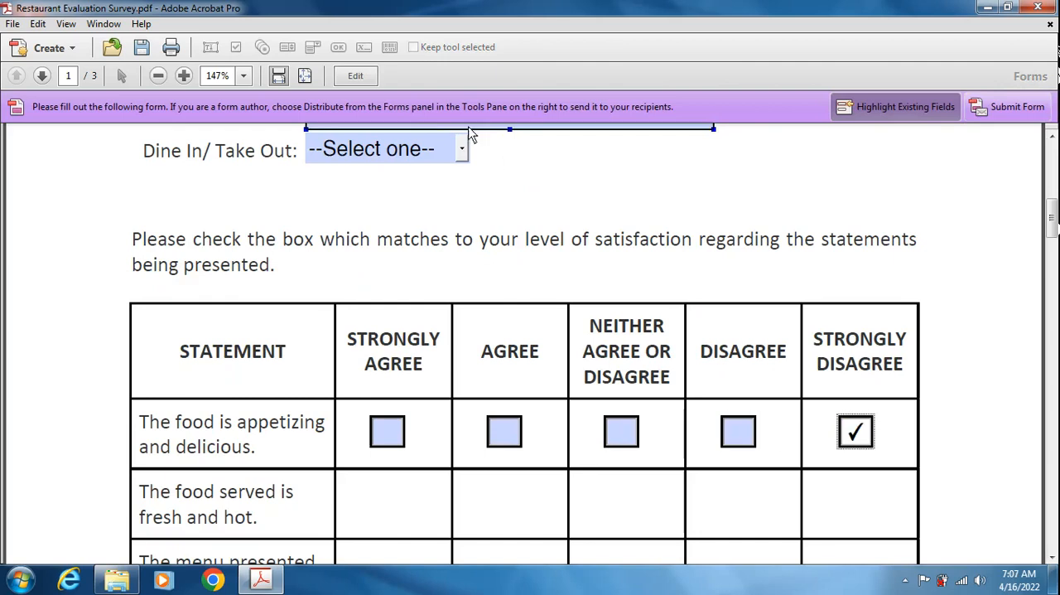
left_click(348, 76)
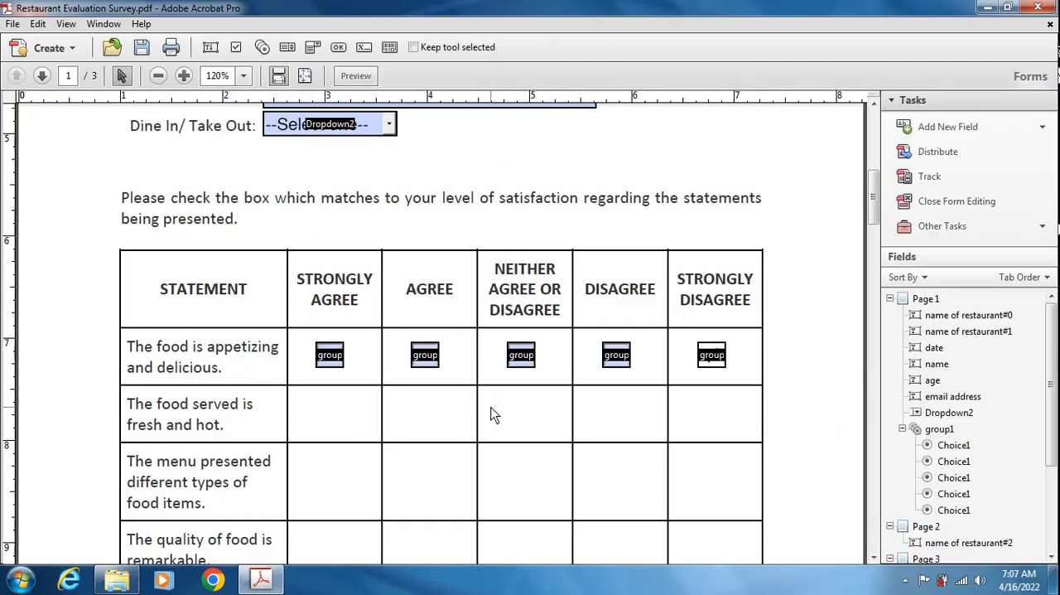
- Copy the first row's five radio buttons into every remaining page 1 row, down to "The employees are patient while I order."
left_click_drag(786, 389, 294, 335)
scroll(425, 365, "down", 3)
scroll(402, 320, "down", 1)
left_click_drag(336, 213, 327, 270)
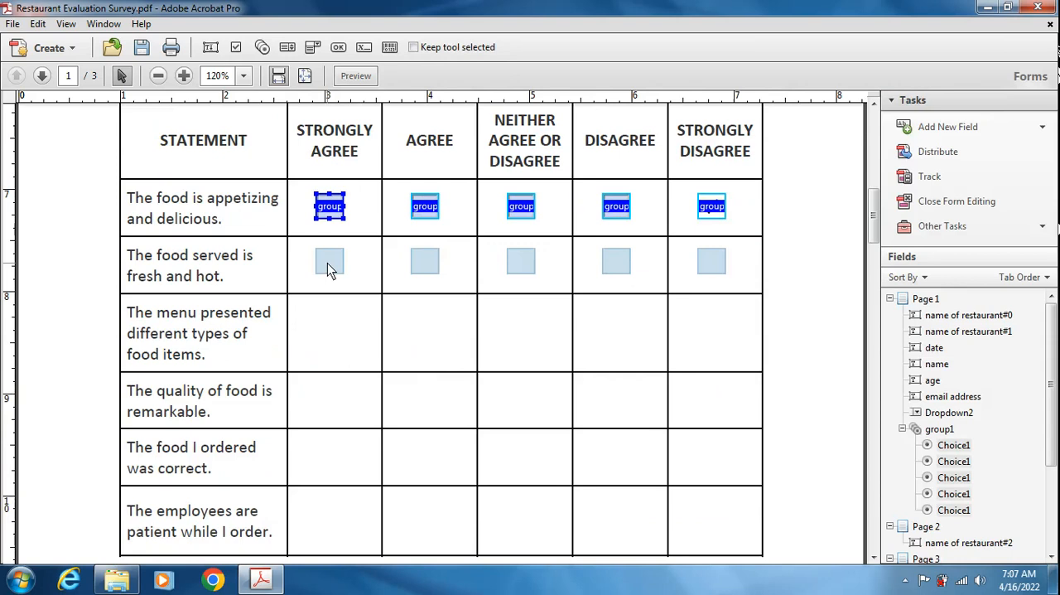
left_click_drag(327, 262, 327, 395)
scroll(327, 389, "down", 3)
left_click_drag(337, 289, 320, 410)
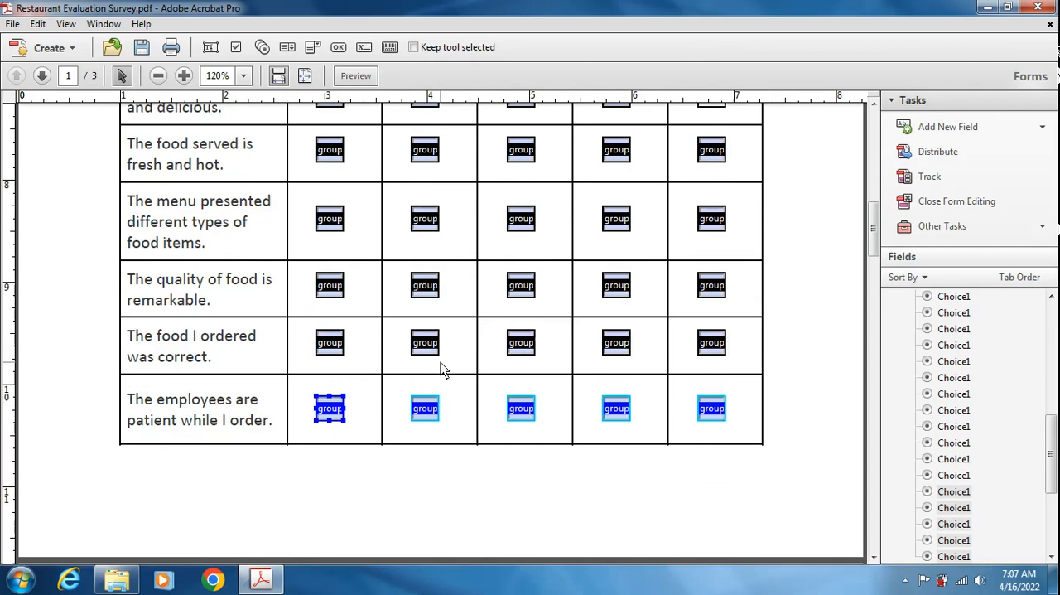
scroll(483, 285, "down", 7)
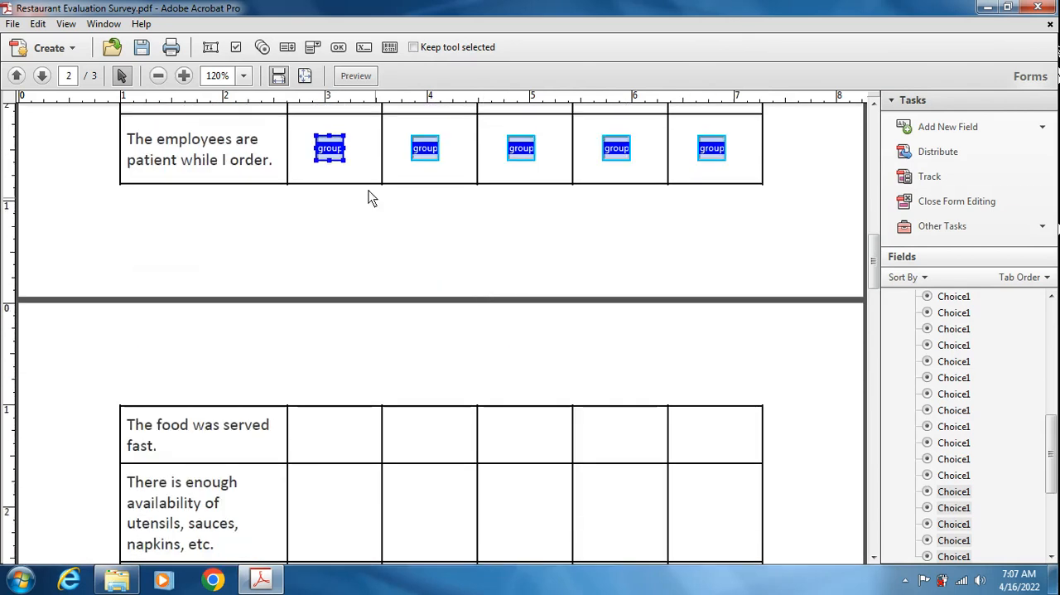
left_click_drag(331, 159, 334, 214)
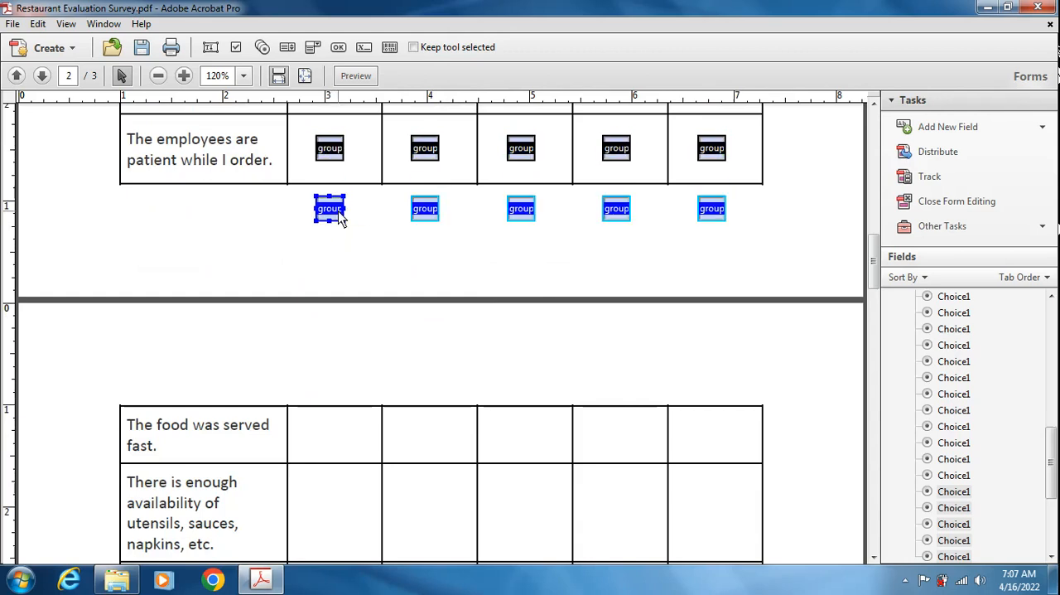
key("Delete")
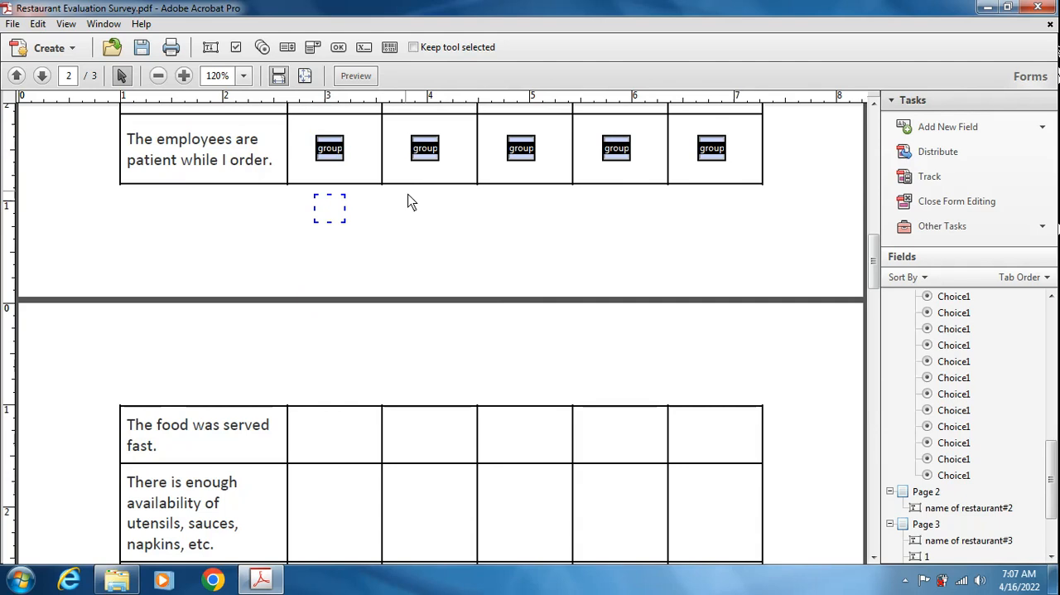
- Copy the five radio buttons of "The employees are patient while I order." and paste them onto page 2
left_click(332, 149)
left_click(378, 215)
left_click_drag(781, 176, 314, 138)
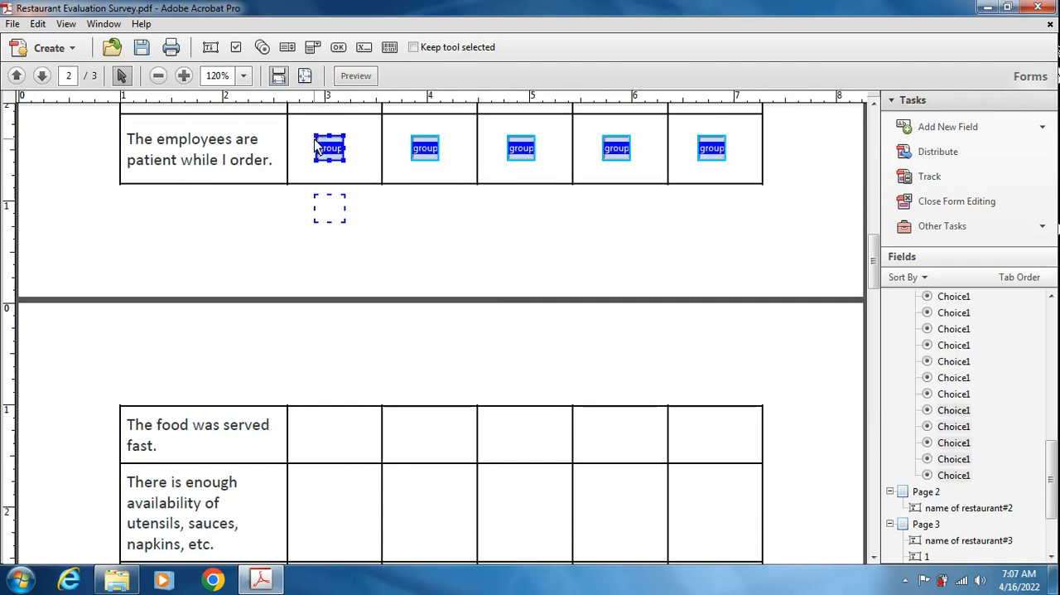
left_click(422, 158, "ctrl")
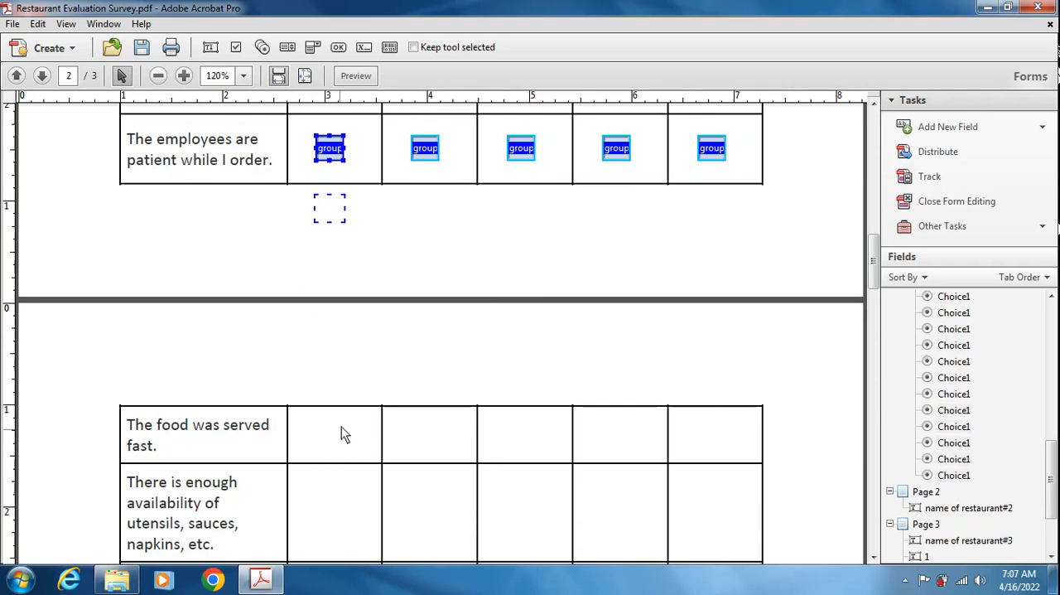
key("ctrl+v")
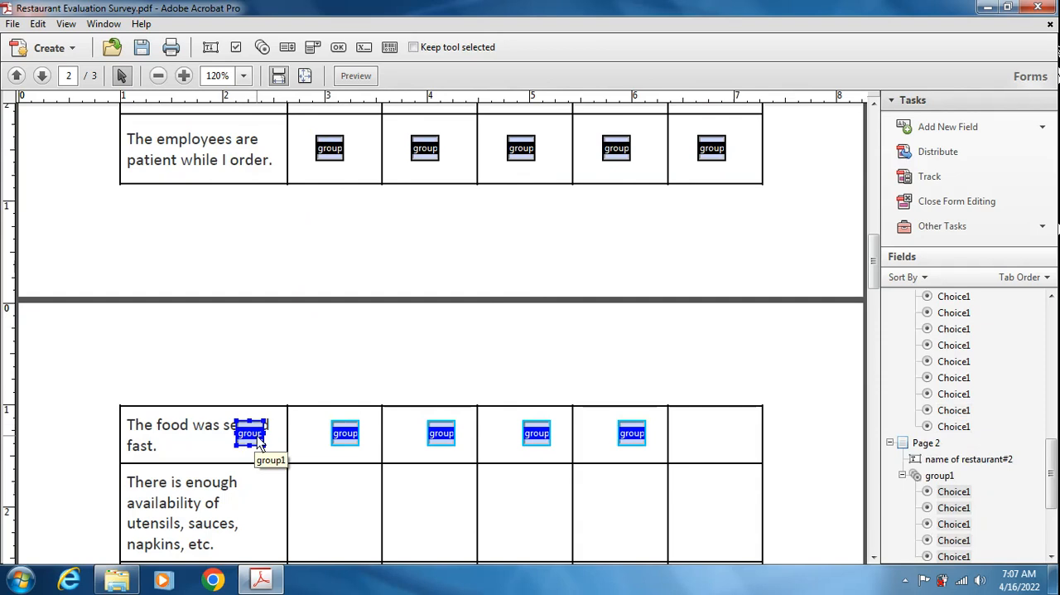
- Move the five pasted radio buttons together into the answer cells of the "The food was served fast." row on page 2
left_click_drag(258, 439, 343, 436)
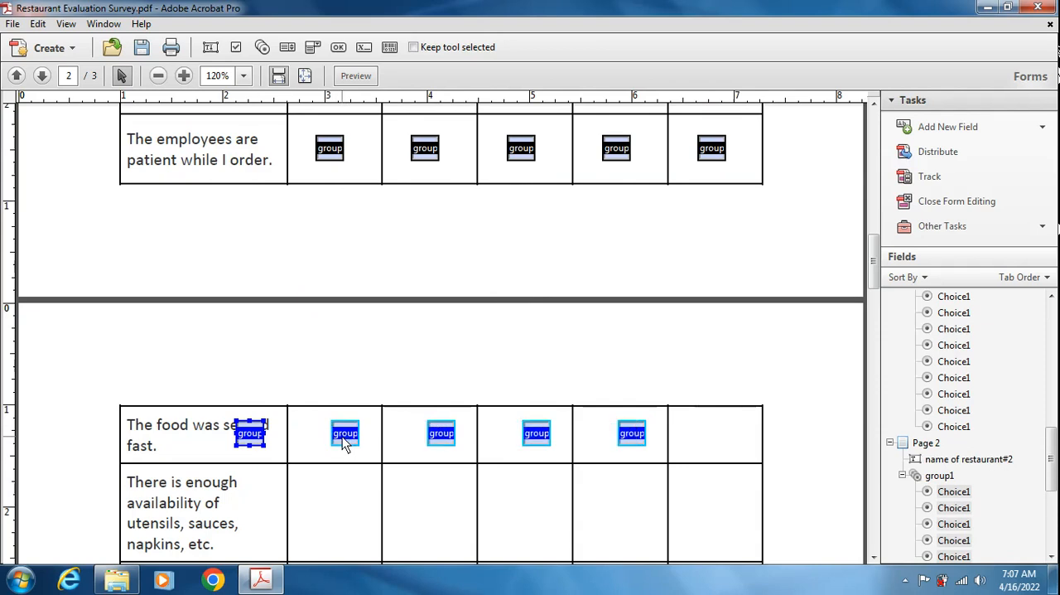
key("ctrl+z")
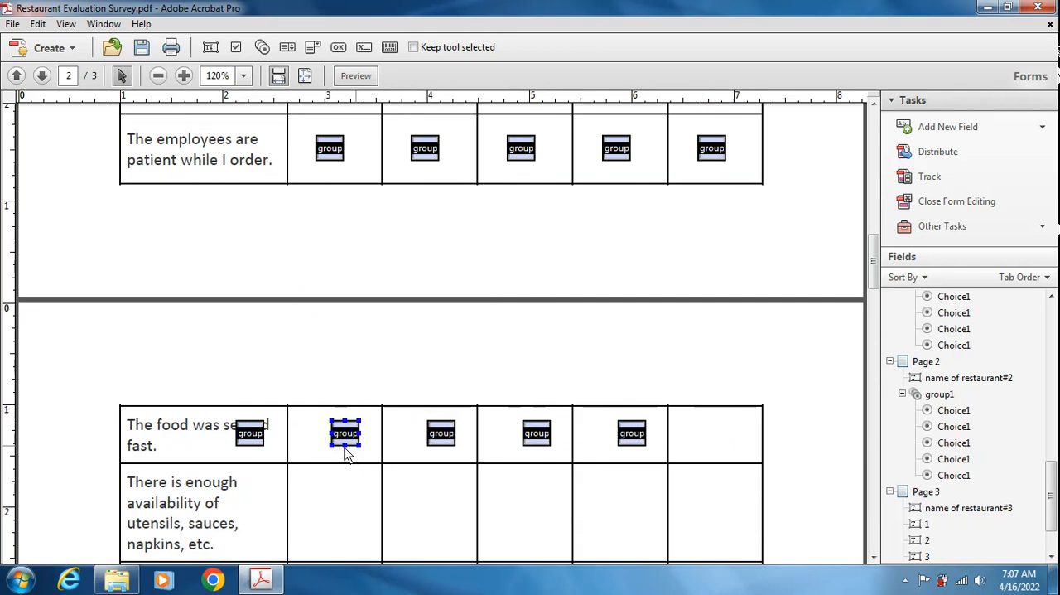
left_click(211, 416)
left_click_drag(214, 415, 674, 466)
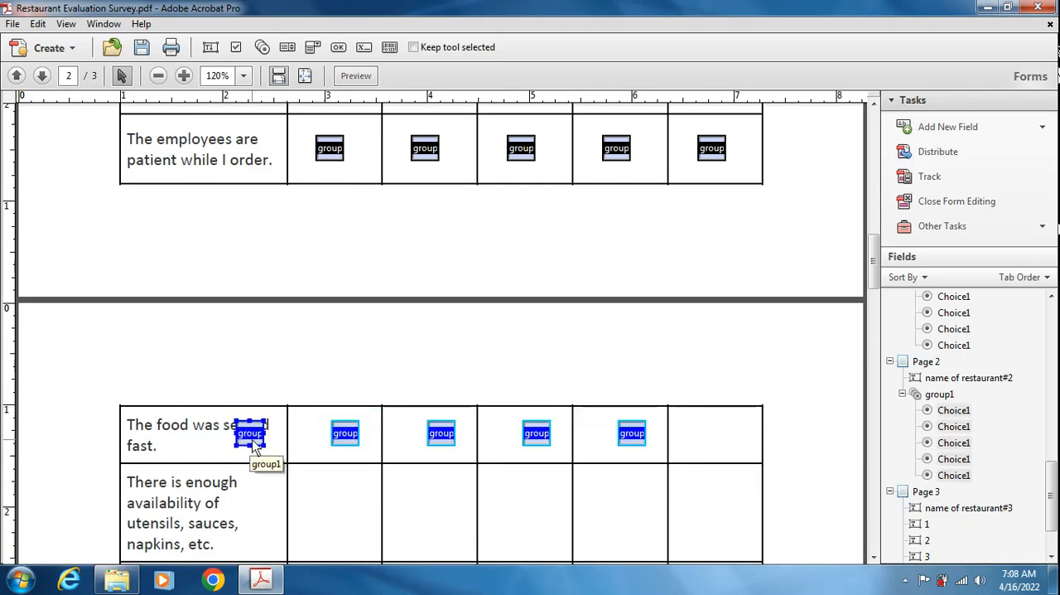
left_click_drag(255, 447, 339, 455)
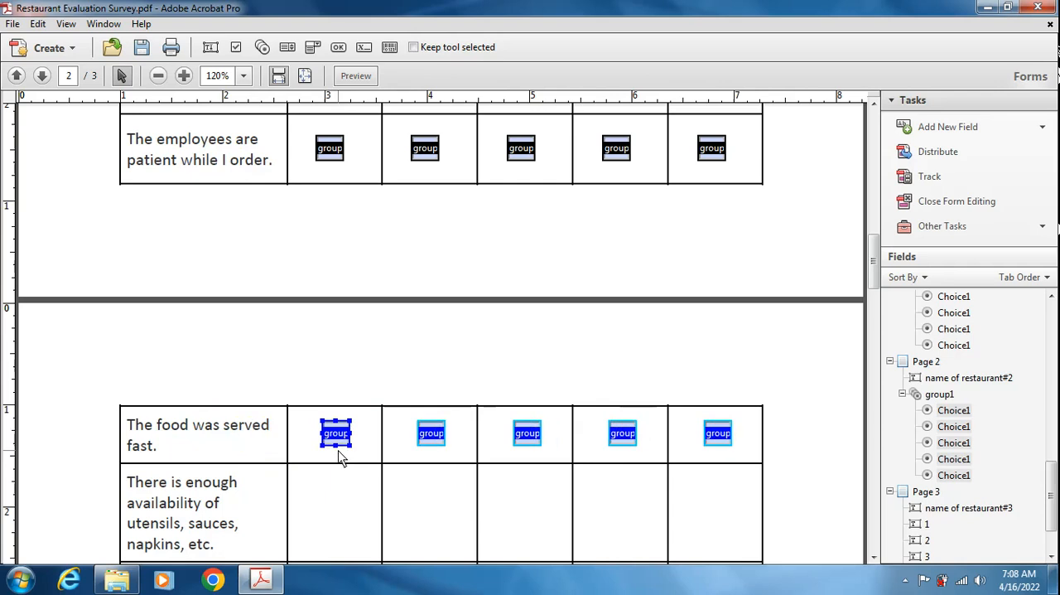
left_click(734, 370)
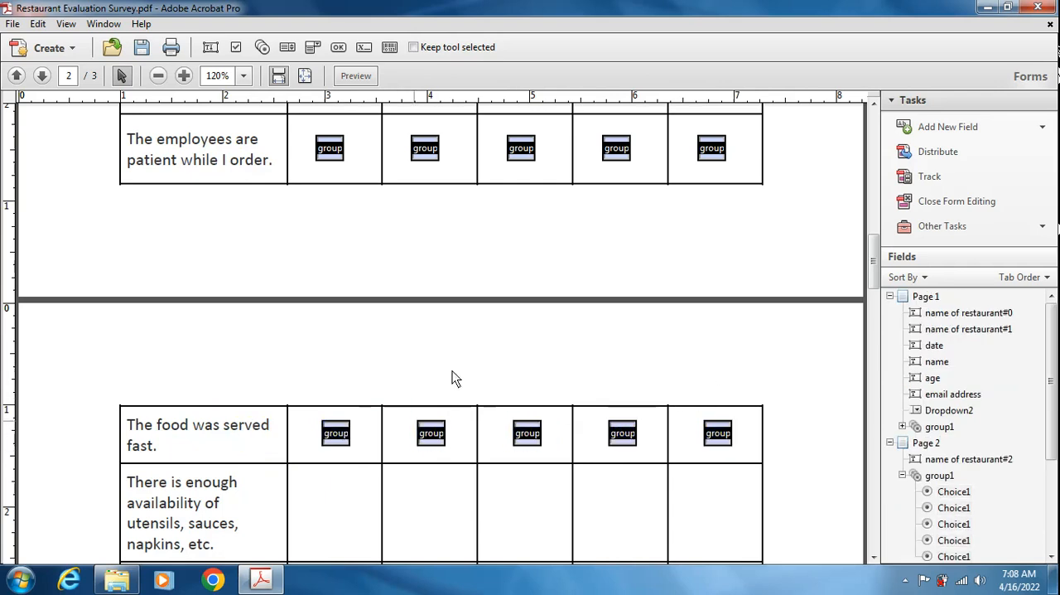
- Copy the "The food was served fast." row of radio buttons into each page 2 row down to "Exterior of the restaurant is clean."
scroll(496, 323, "down", 3)
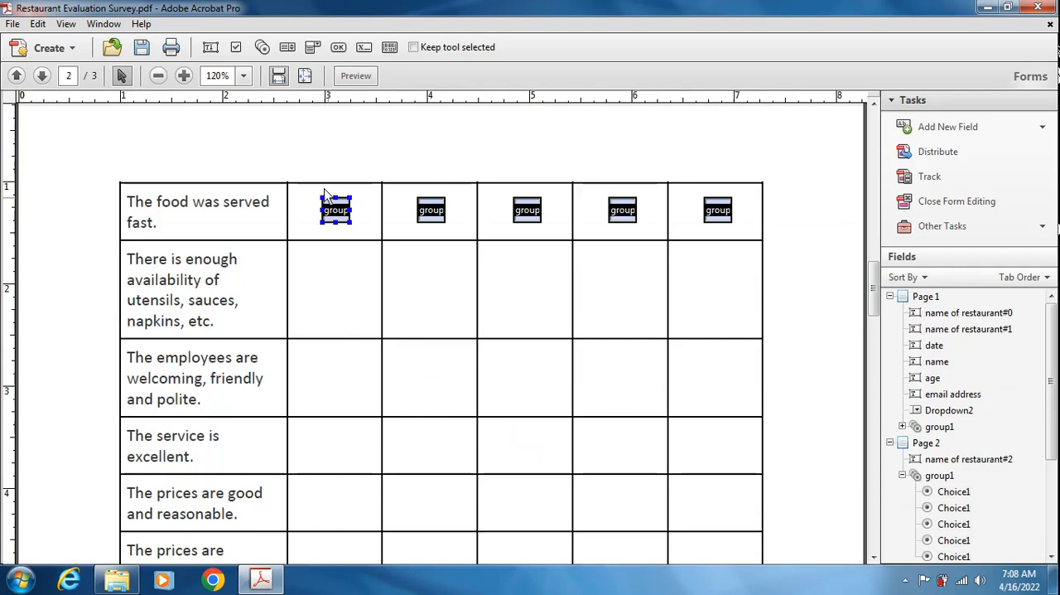
left_click_drag(311, 165, 749, 240)
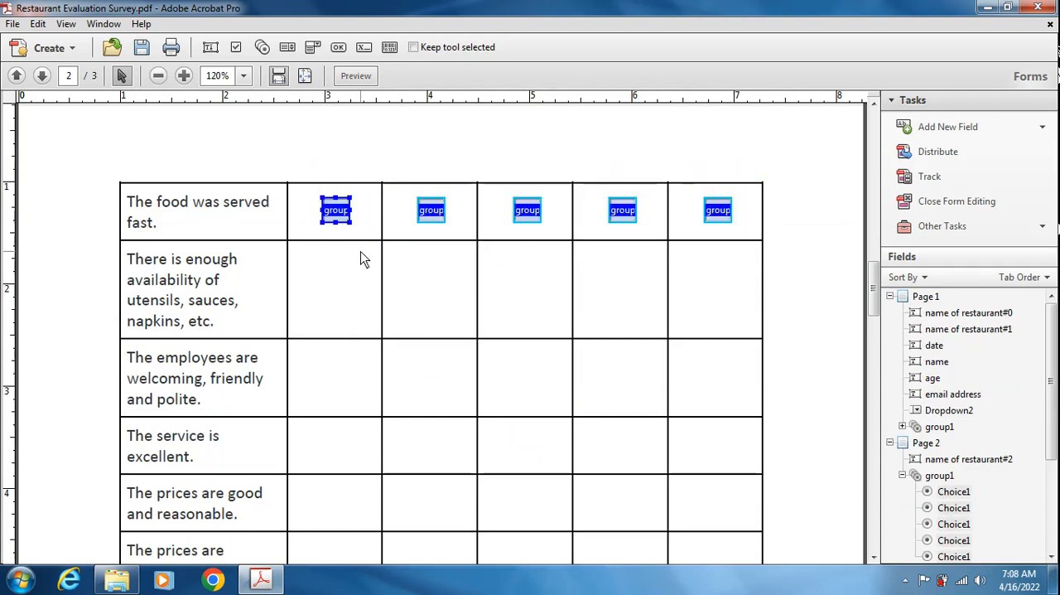
scroll(364, 264, "down", 1)
left_click_drag(343, 148, 328, 414)
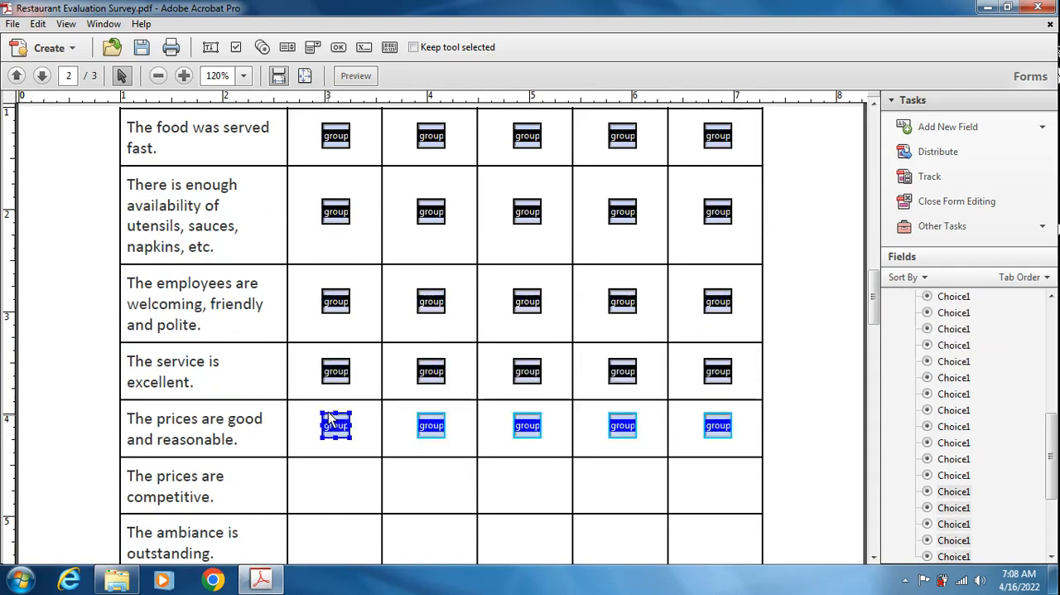
scroll(331, 410, "down", 3)
left_click_drag(337, 284, 329, 518)
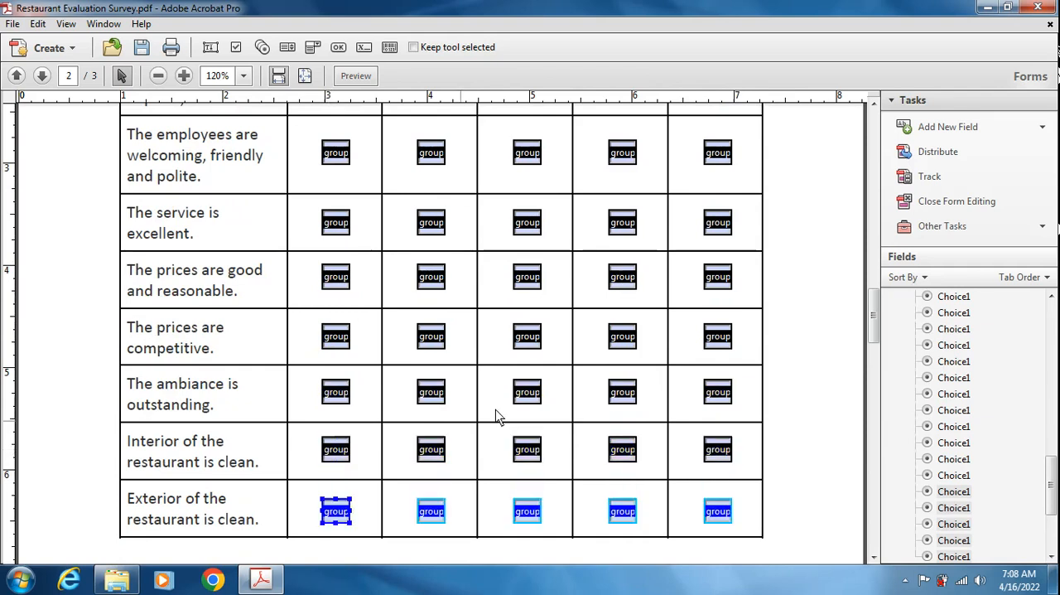
- Rename the Strongly Agree radio button of "The food served is fresh and hot." on page 1 as group2
scroll(539, 395, "down", 5)
scroll(535, 396, "up", 20)
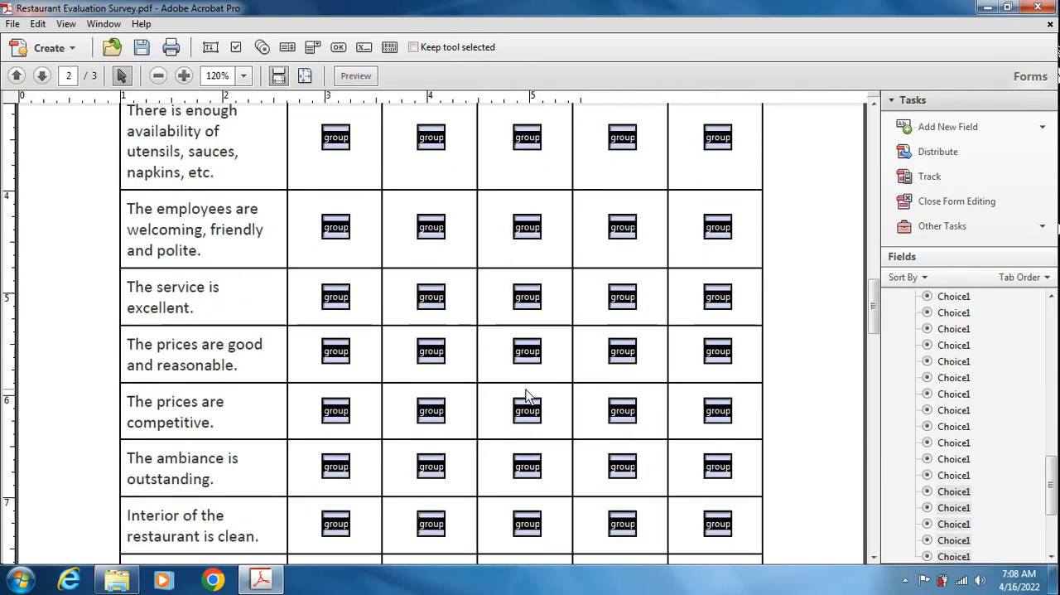
scroll(537, 396, "up", 4)
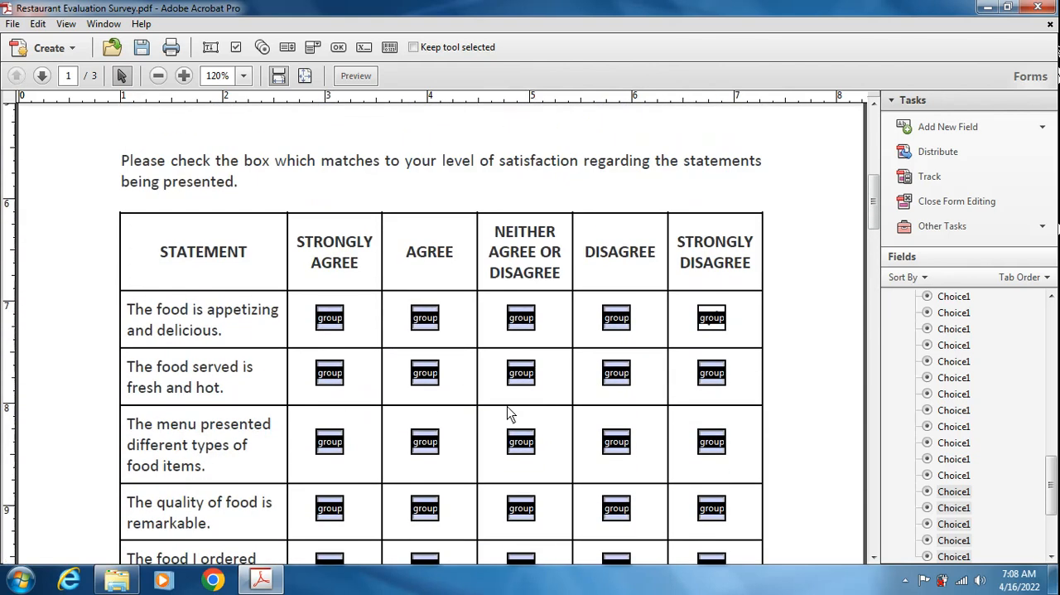
left_click(331, 322)
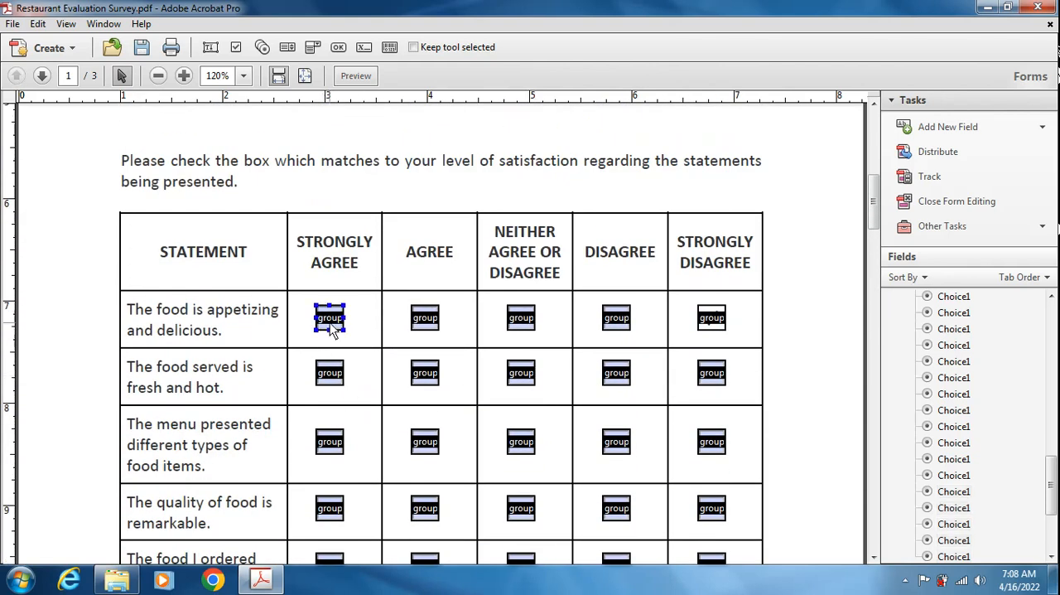
double_click(330, 375)
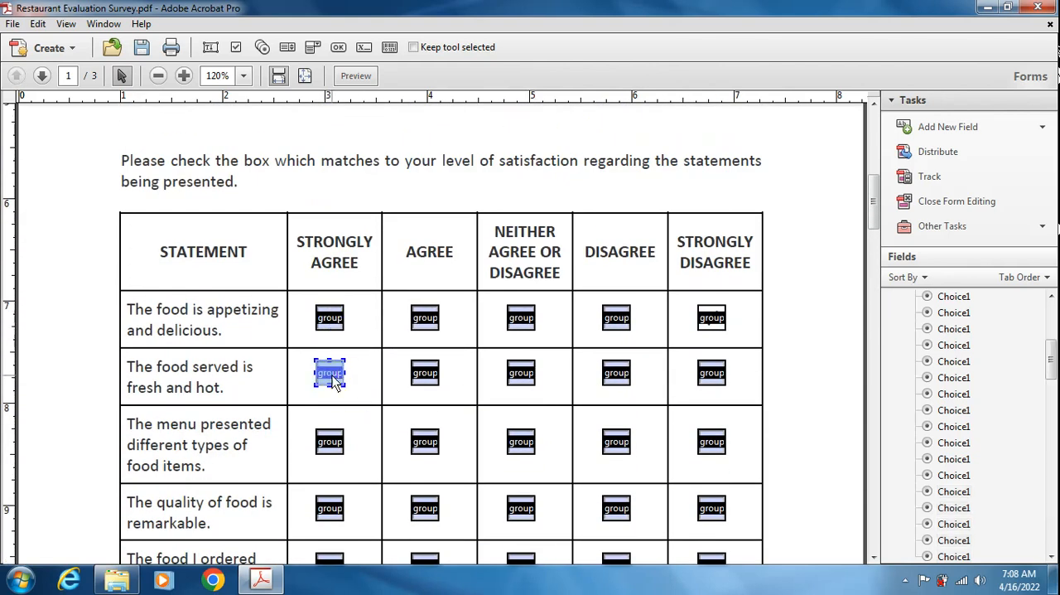
left_click(699, 91)
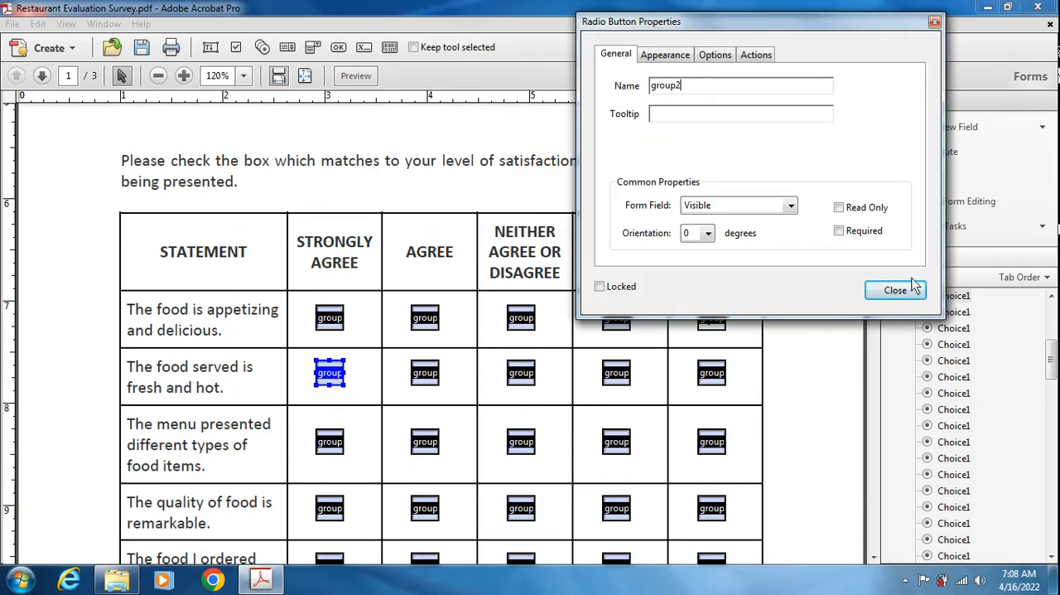
left_click(882, 296)
- Rename the Agree and Neither Agree or Disagree radio buttons of "The food served is fresh and hot." as group2
double_click(425, 377)
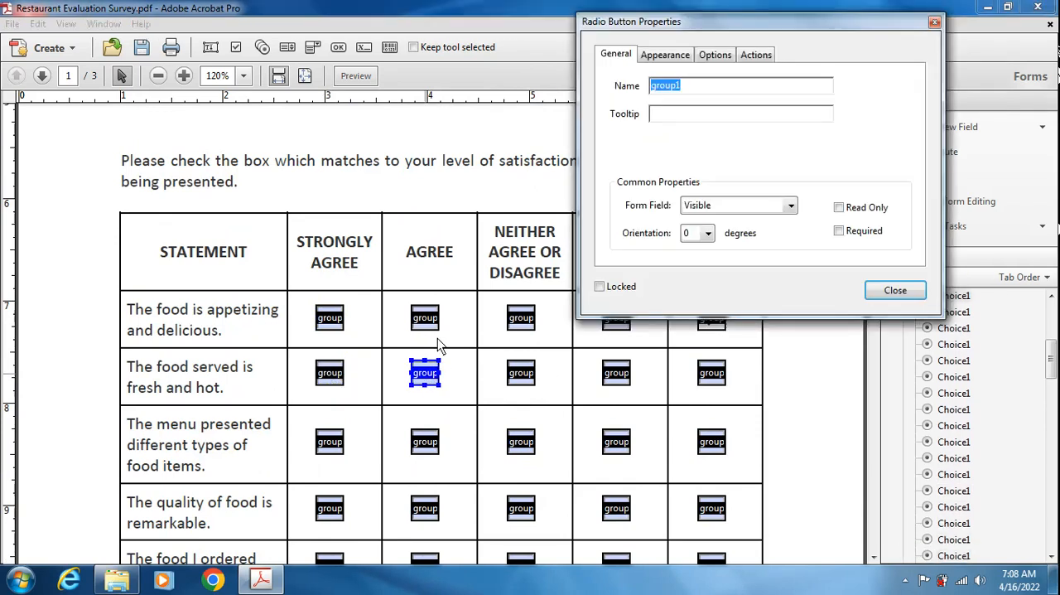
left_click(717, 89)
key("BackSpace")
type("2")
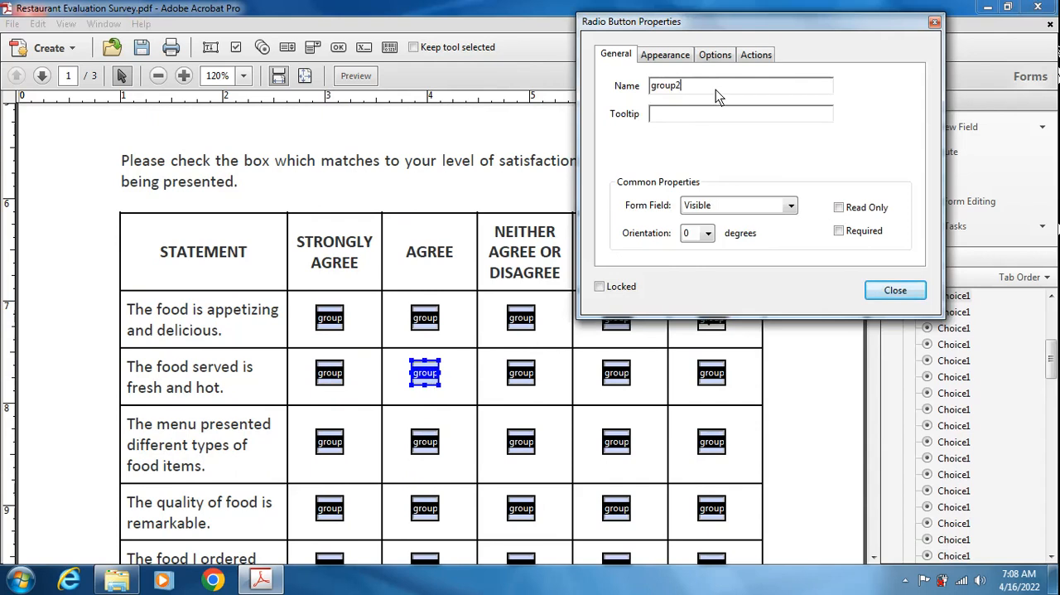
left_click(912, 291)
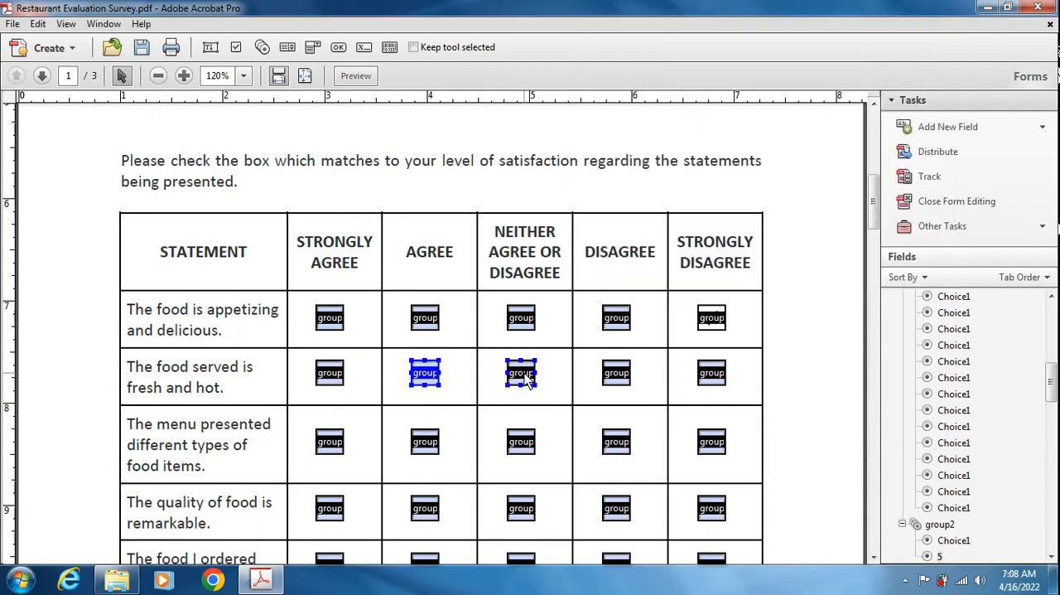
double_click(522, 373)
left_click(698, 91)
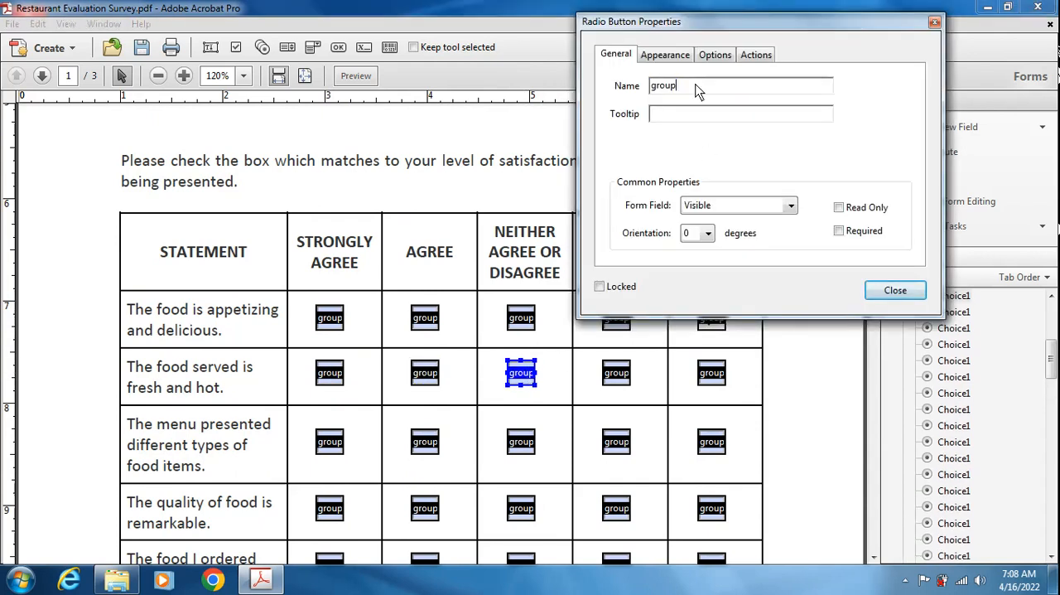
type("2")
left_click(895, 290)
- Rename the Disagree and Strongly Disagree radio buttons of "The food served is fresh and hot." as group2
double_click(619, 370)
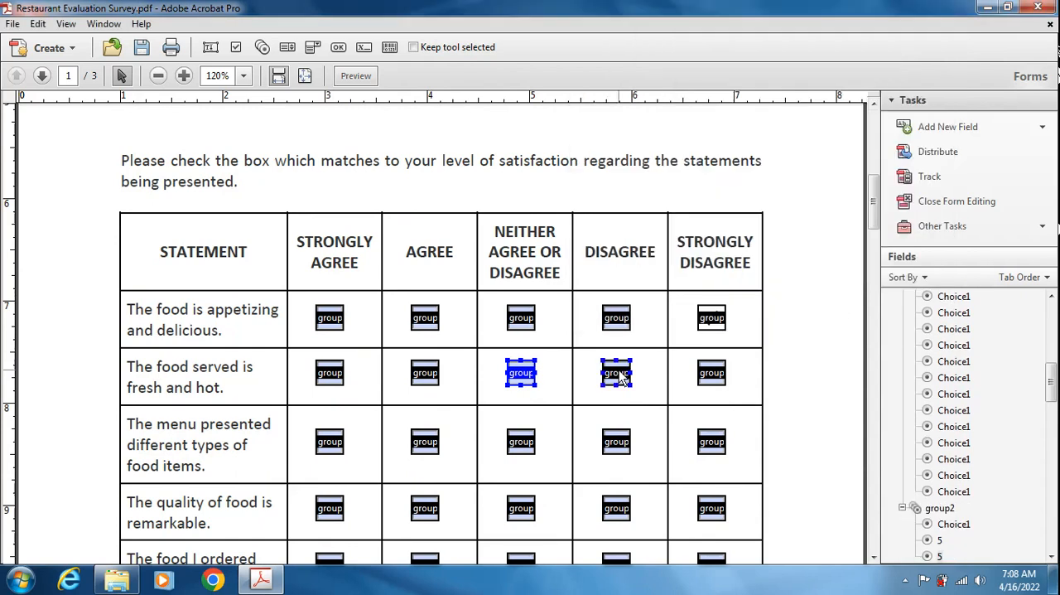
left_click(704, 92)
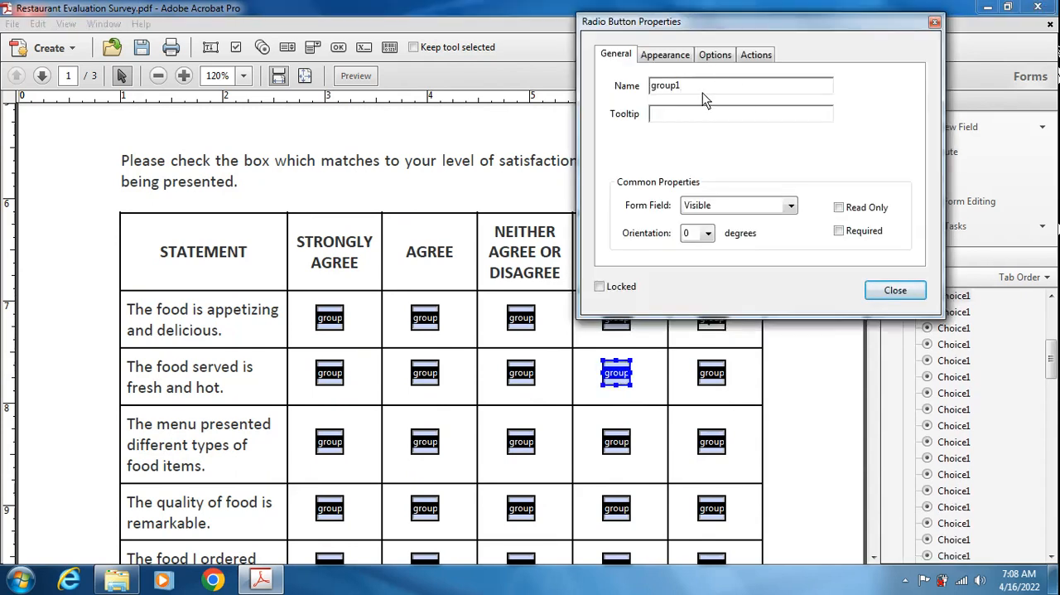
type("2")
left_click(895, 290)
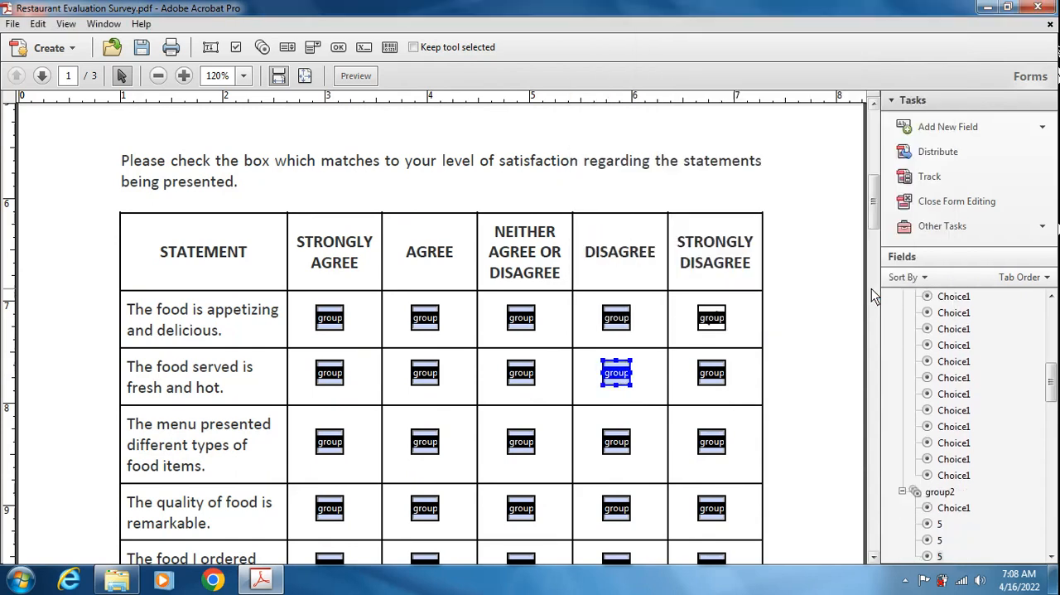
double_click(713, 373)
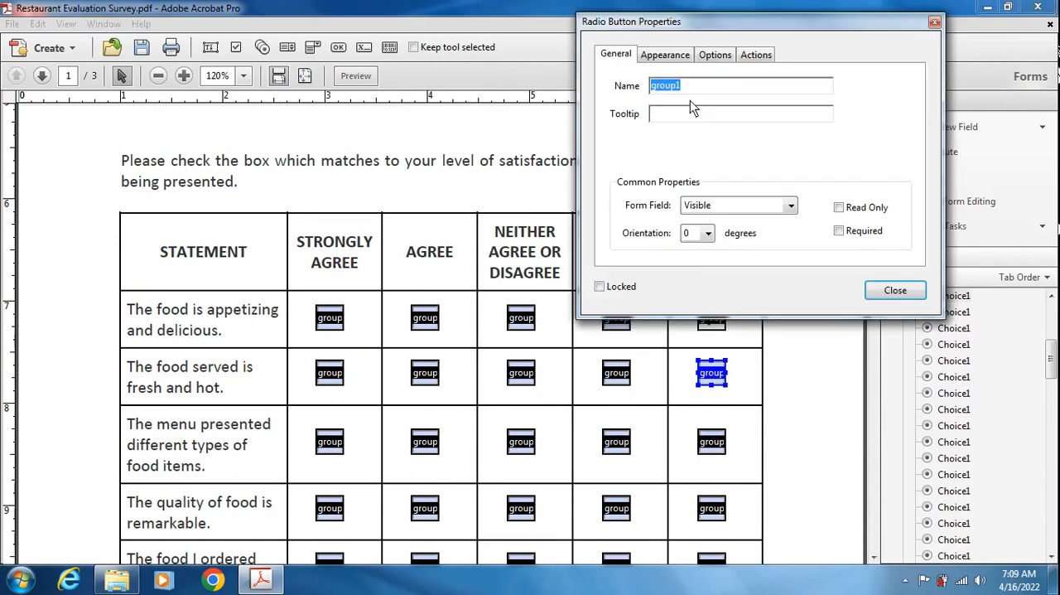
left_click(696, 96)
key("BackSpace")
type("2")
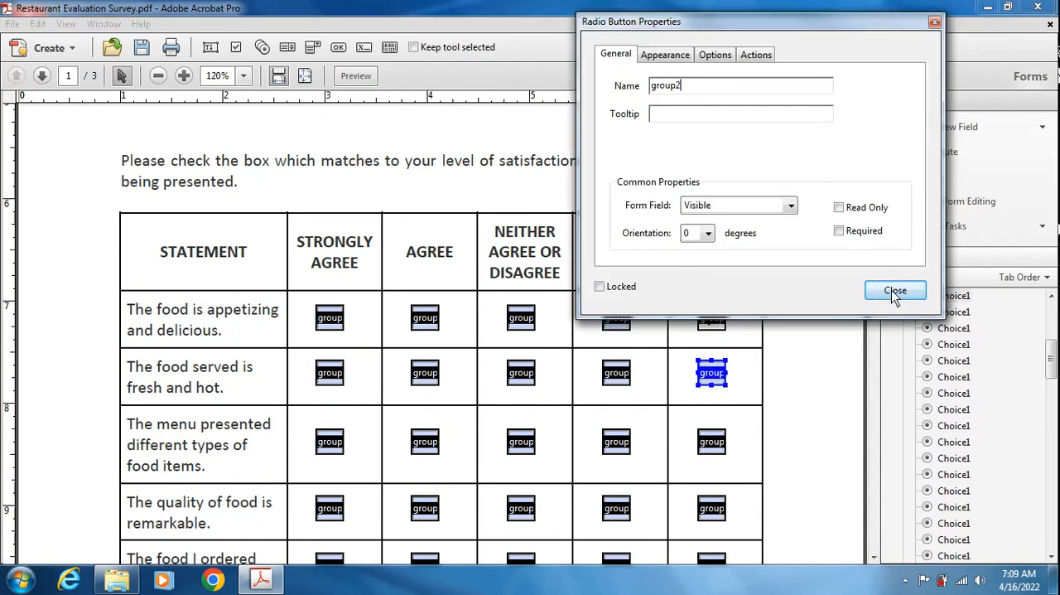
left_click(894, 290)
- Rename the Strongly Agree and Agree radio buttons of "The menu presented different types of food items." as group3
double_click(330, 442)
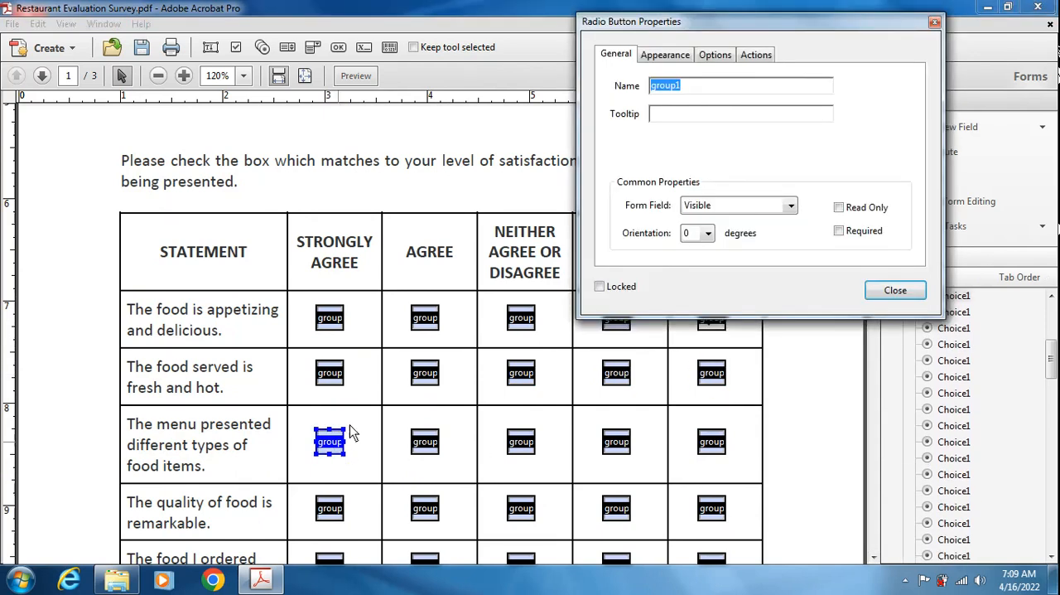
left_click(701, 86)
type("3")
left_click(895, 290)
left_click(424, 448)
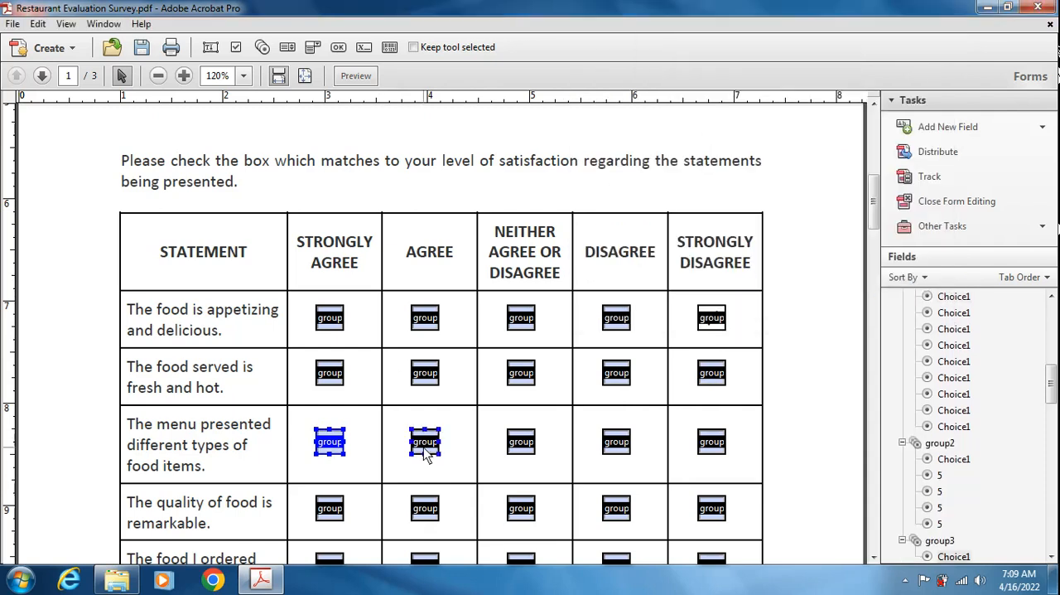
double_click(424, 447)
type("2")
left_click(877, 290)
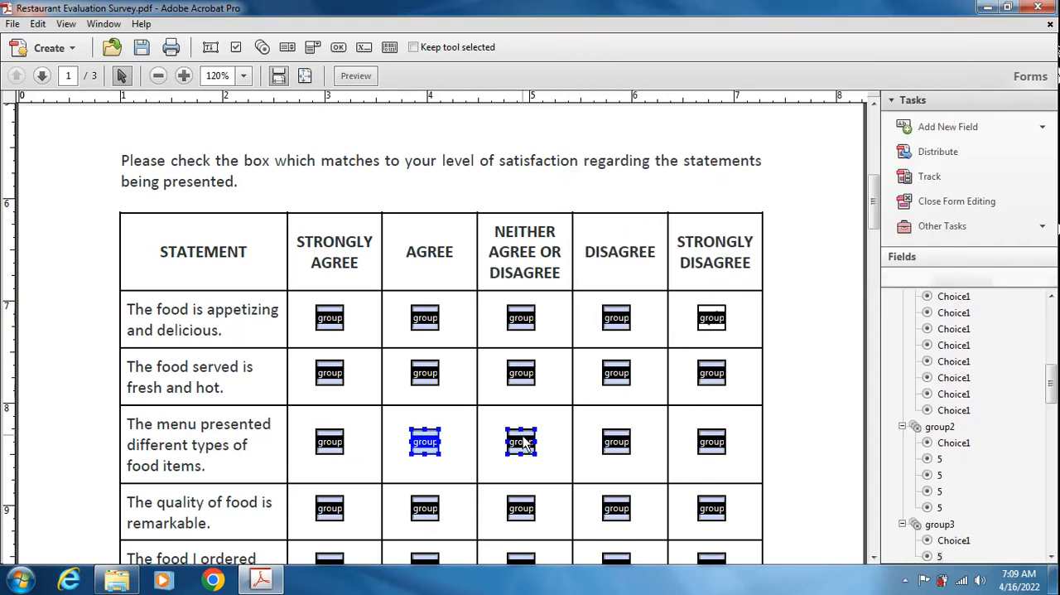
- Rename the Neither, Disagree and Strongly Disagree radio buttons of "The menu presented different types of food items." as group3
double_click(523, 439)
left_click(705, 87)
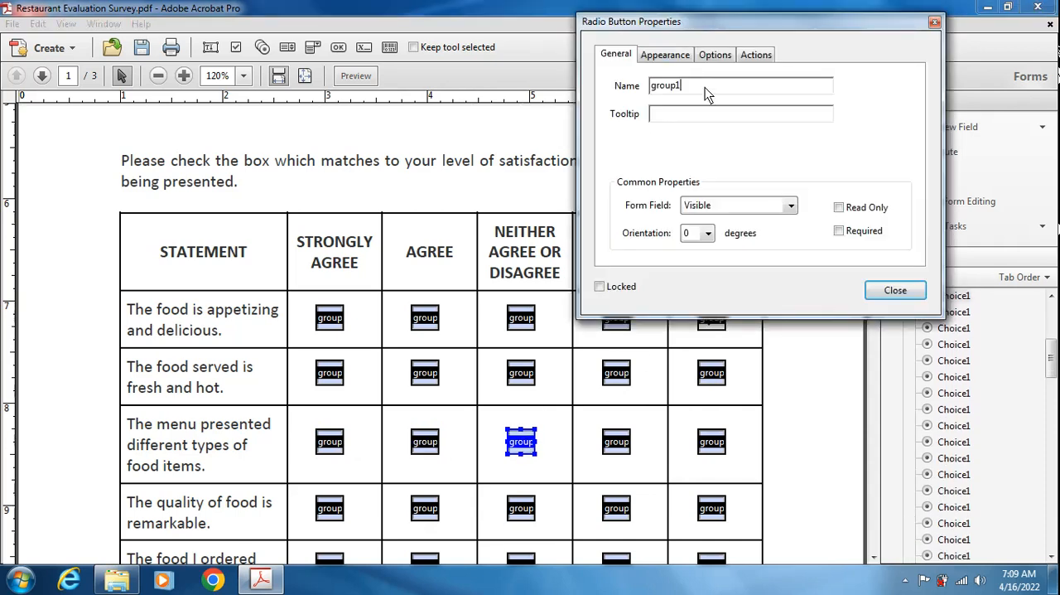
type("3")
left_click(894, 290)
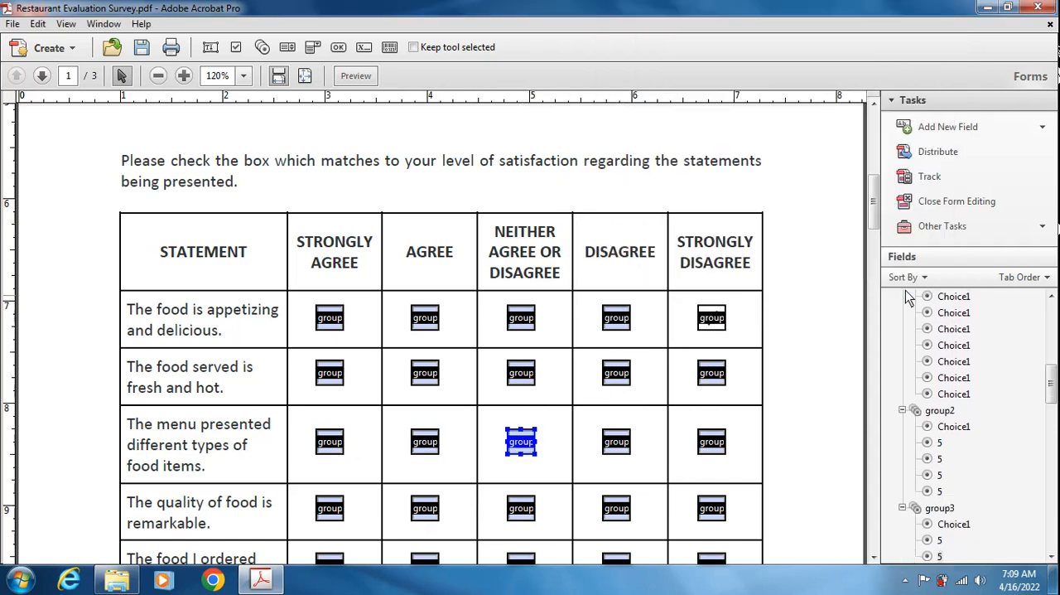
double_click(626, 438)
left_click(691, 93)
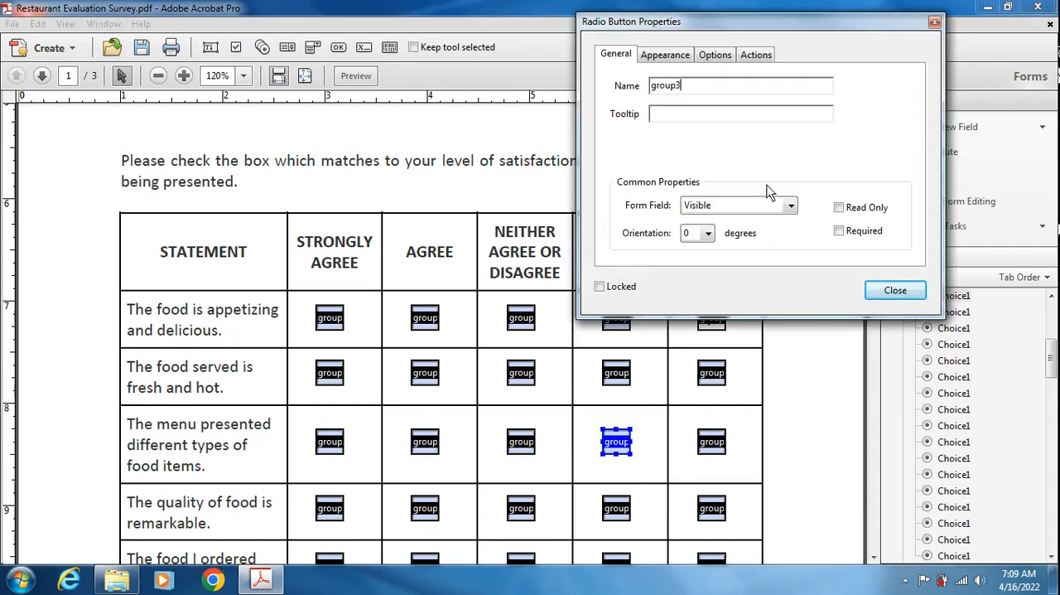
left_click(895, 290)
double_click(709, 437)
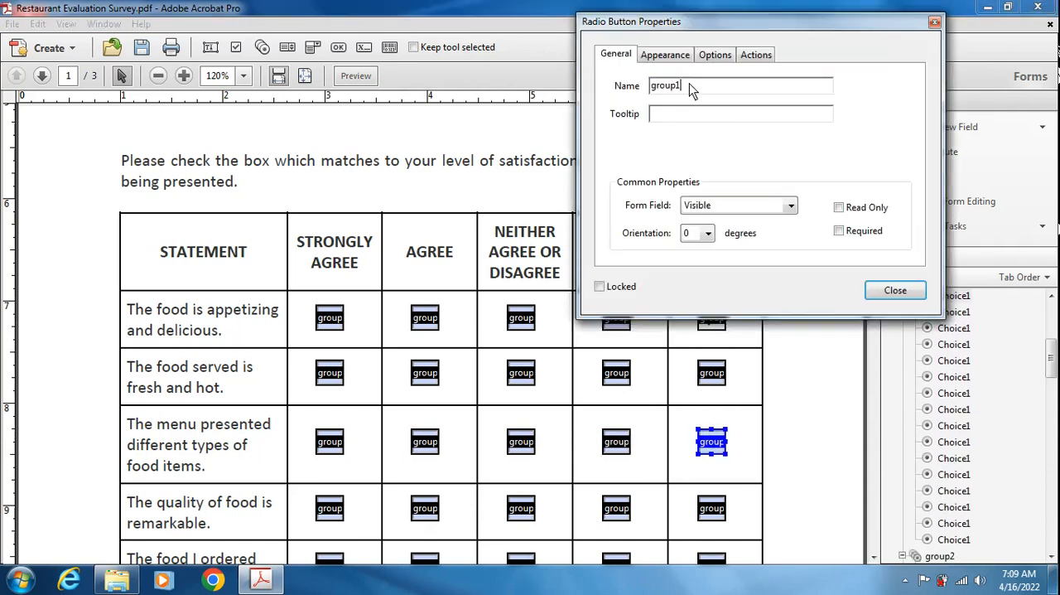
left_click(895, 290)
- Rename the Strongly Agree and Agree radio buttons of "The quality of food is remarkable." as group4
scroll(498, 340, "down", 3)
scroll(497, 334, "down", 2)
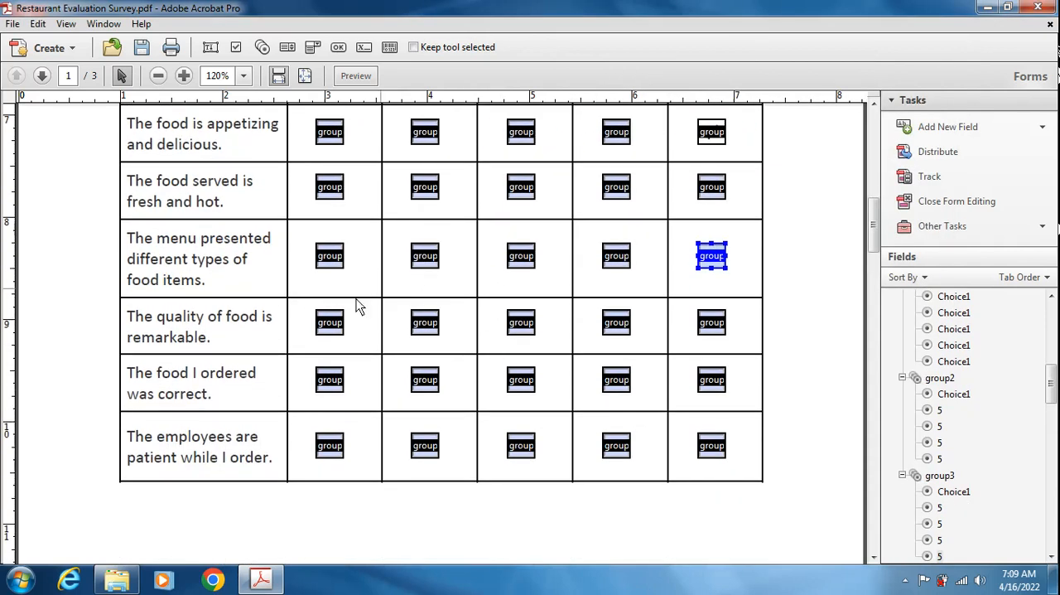
double_click(330, 323)
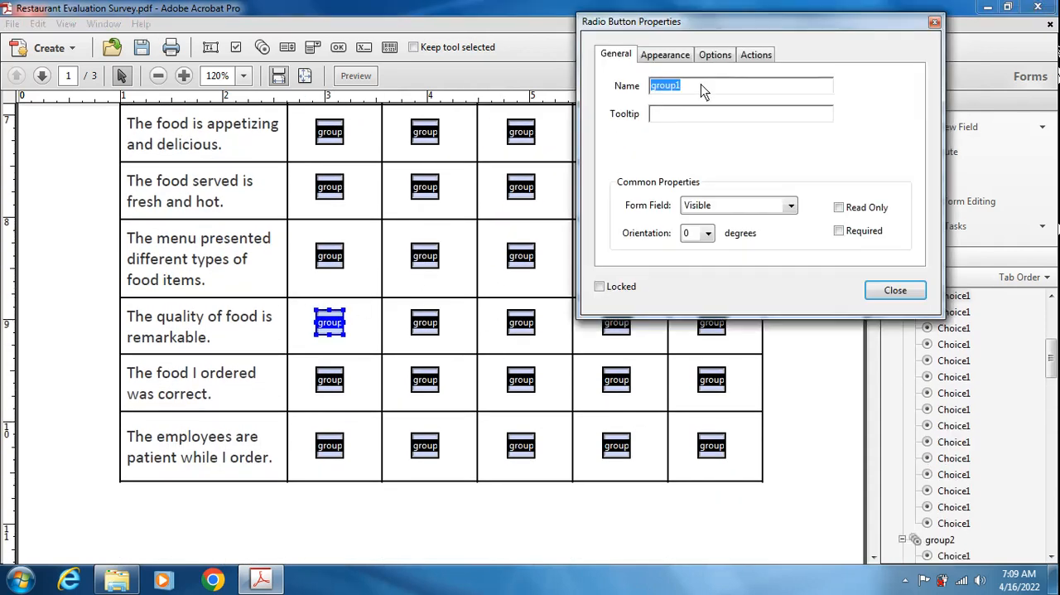
left_click(698, 93)
type("4")
left_click(895, 290)
left_click(426, 323)
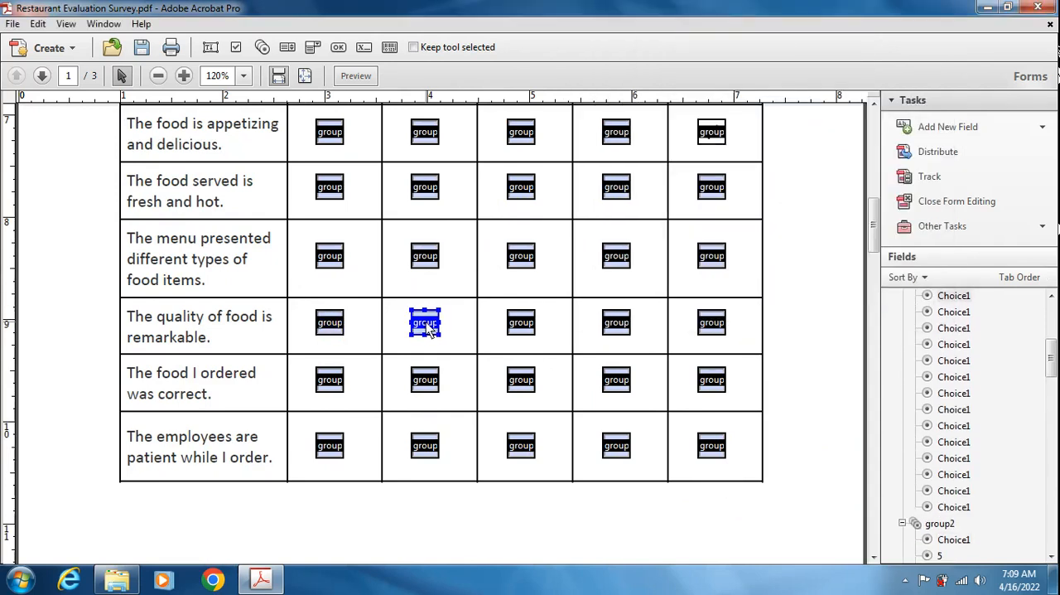
double_click(426, 322)
left_click(689, 84)
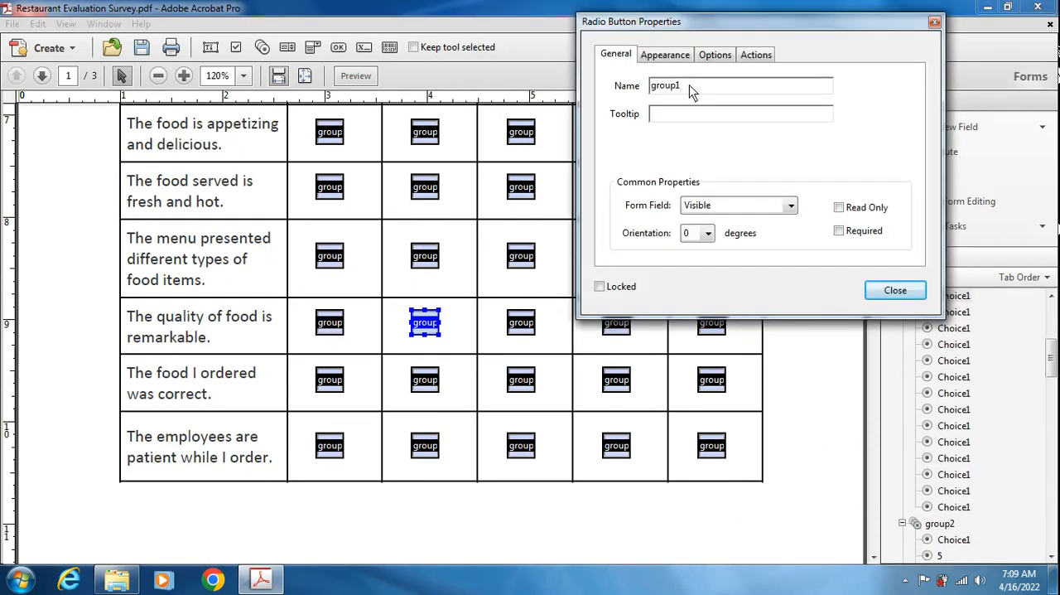
type("4")
left_click(895, 290)
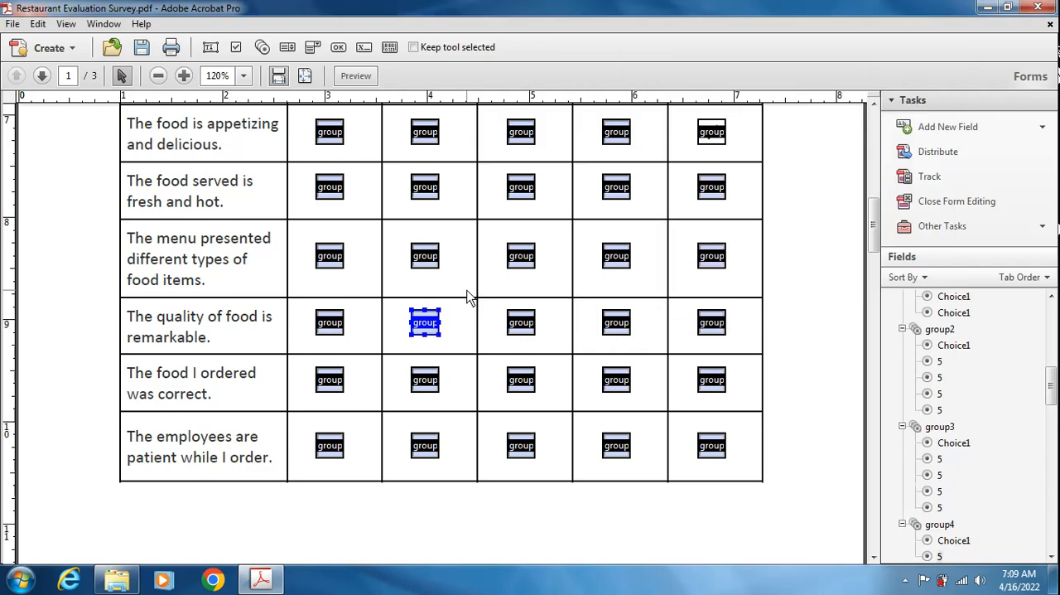
- Rename the Neither Agree or Disagree and Disagree radio buttons of "The quality of food is remarkable." as group4
double_click(522, 321)
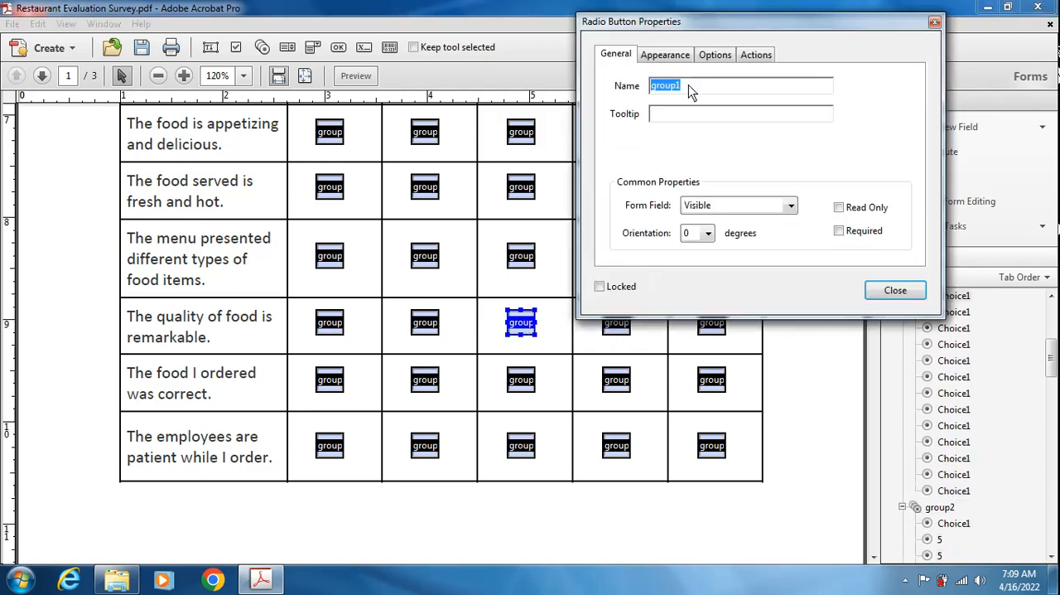
left_click(688, 84)
type("4")
left_click(895, 290)
left_click(619, 325, "ctrl")
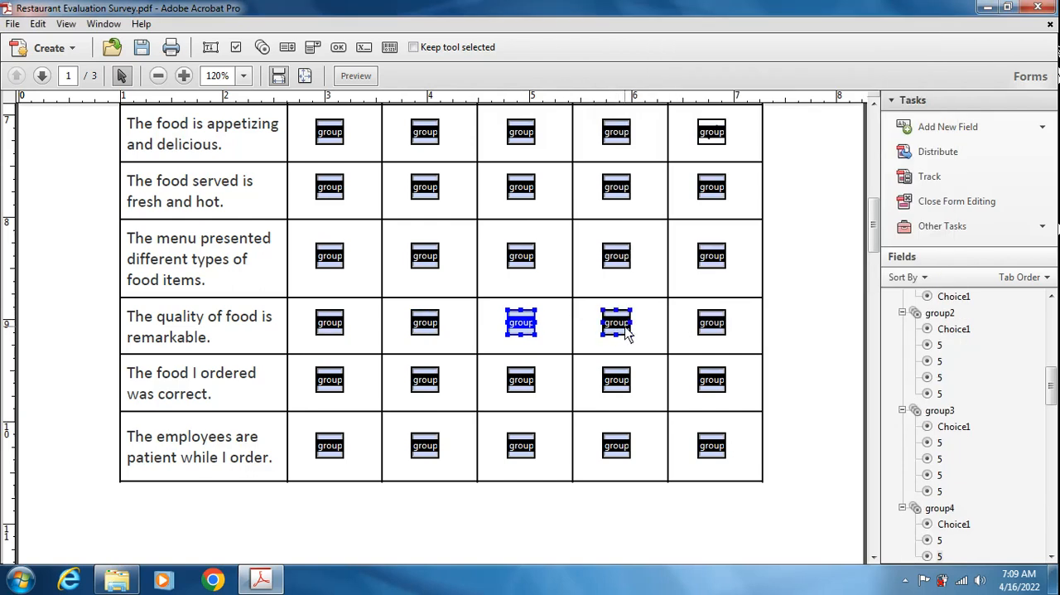
double_click(627, 331)
left_click(700, 77)
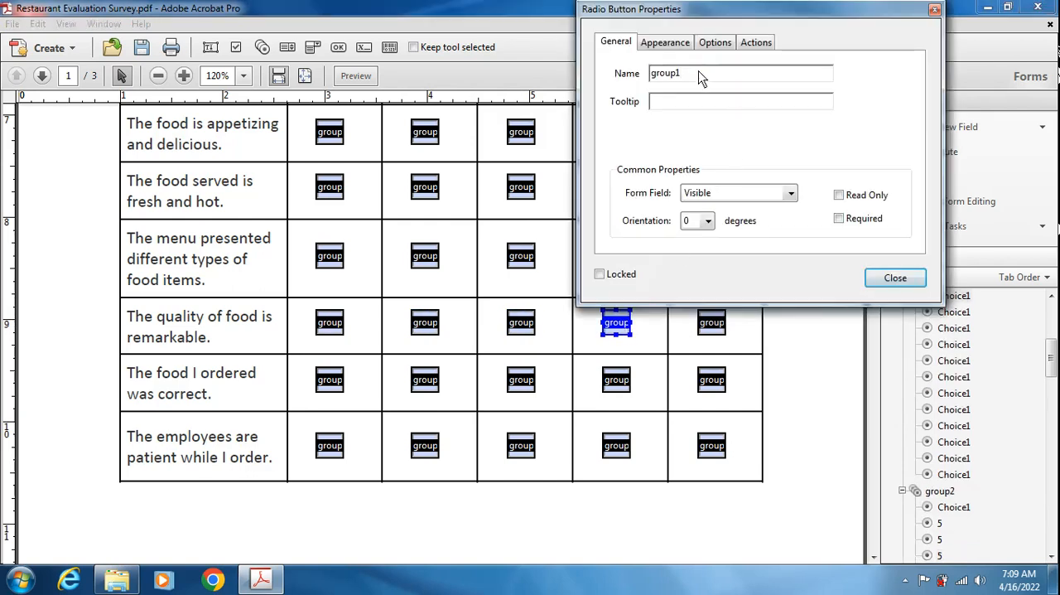
type("4")
left_click(895, 278)
- Rename the Strongly Disagree radio button of "The quality of food is remarkable." as group4
left_click(712, 323, "ctrl")
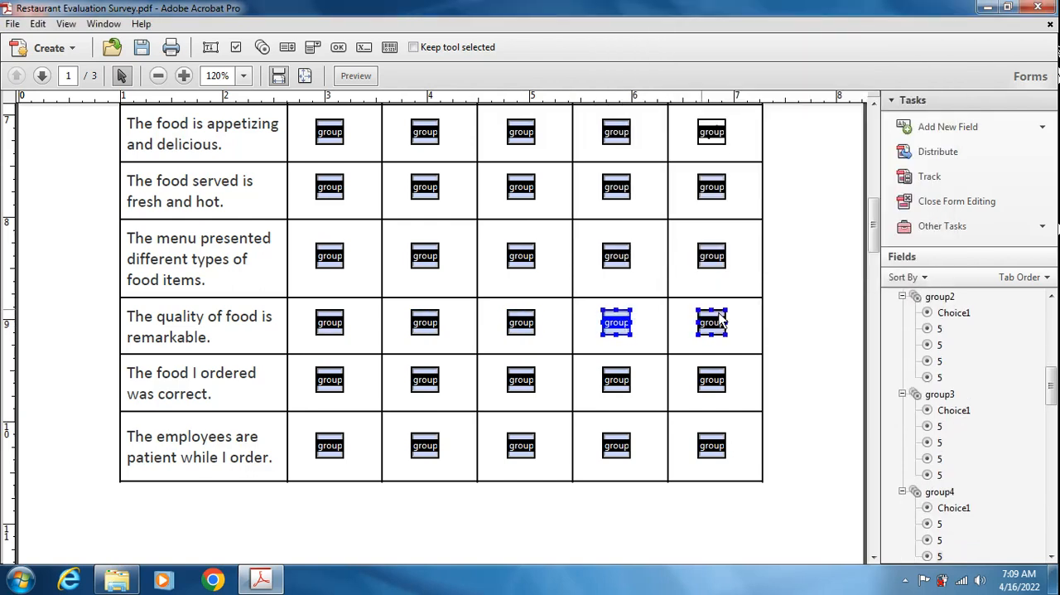
double_click(712, 323)
left_click(690, 75)
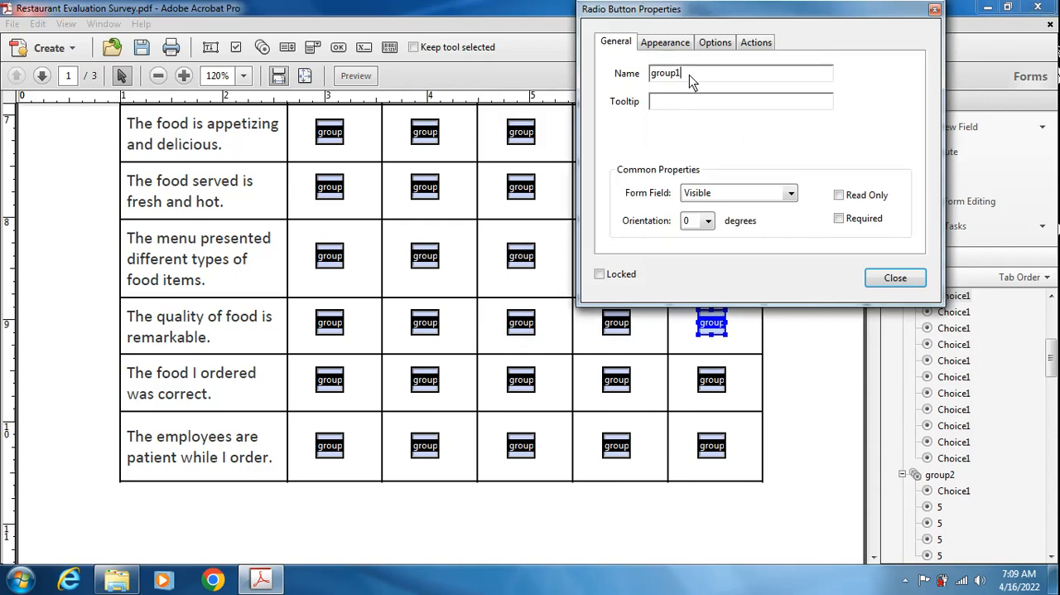
type("4")
left_click(886, 278)
- Rename the Strongly Agree and Agree radio buttons of "The food I ordered was correct." as group5
double_click(336, 382)
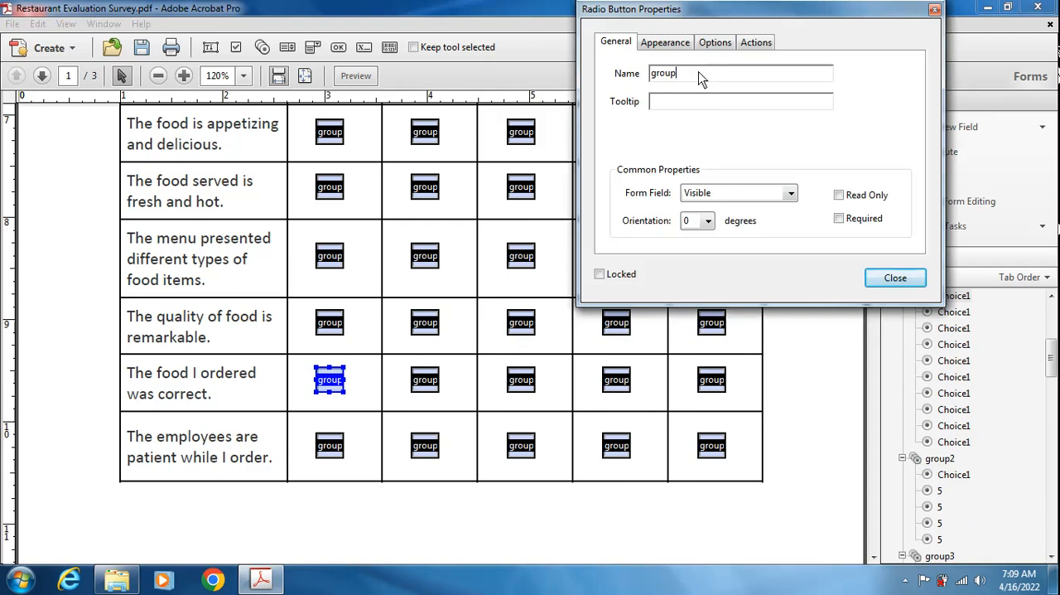
type("5")
left_click(892, 277)
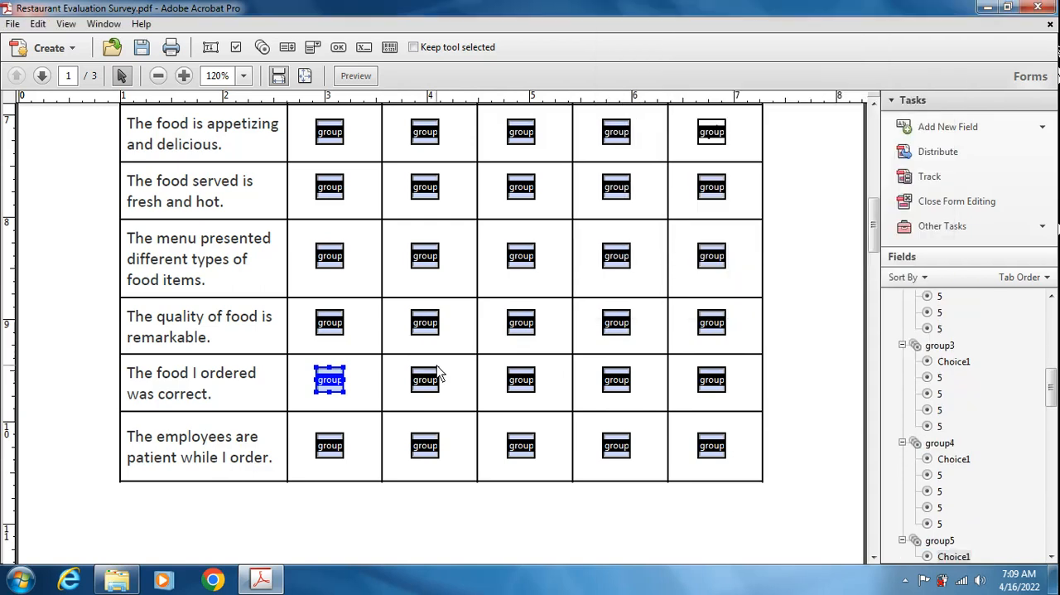
double_click(425, 380)
left_click(701, 77)
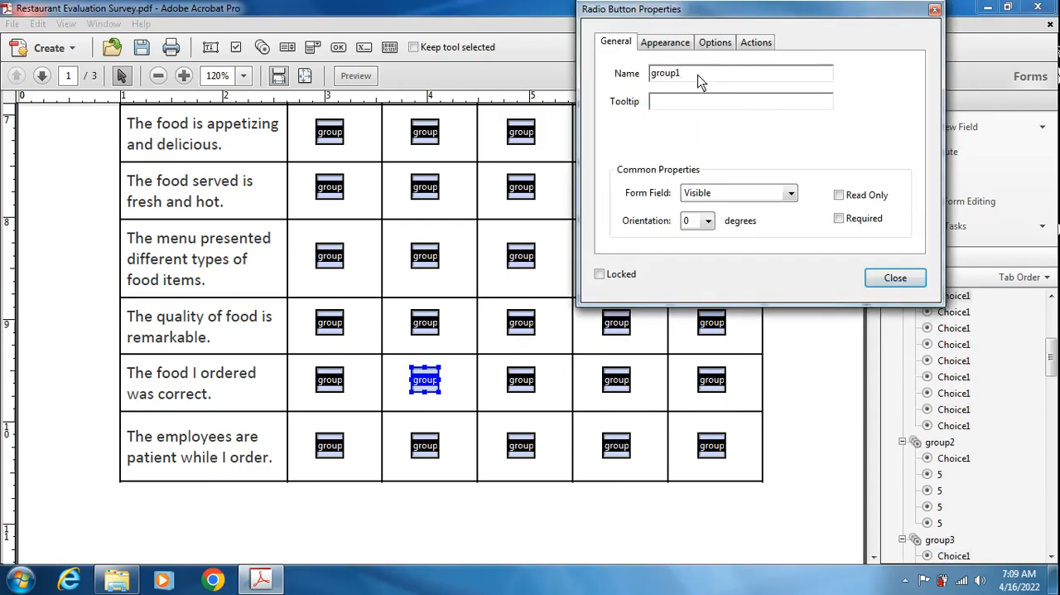
type("5")
left_click(885, 278)
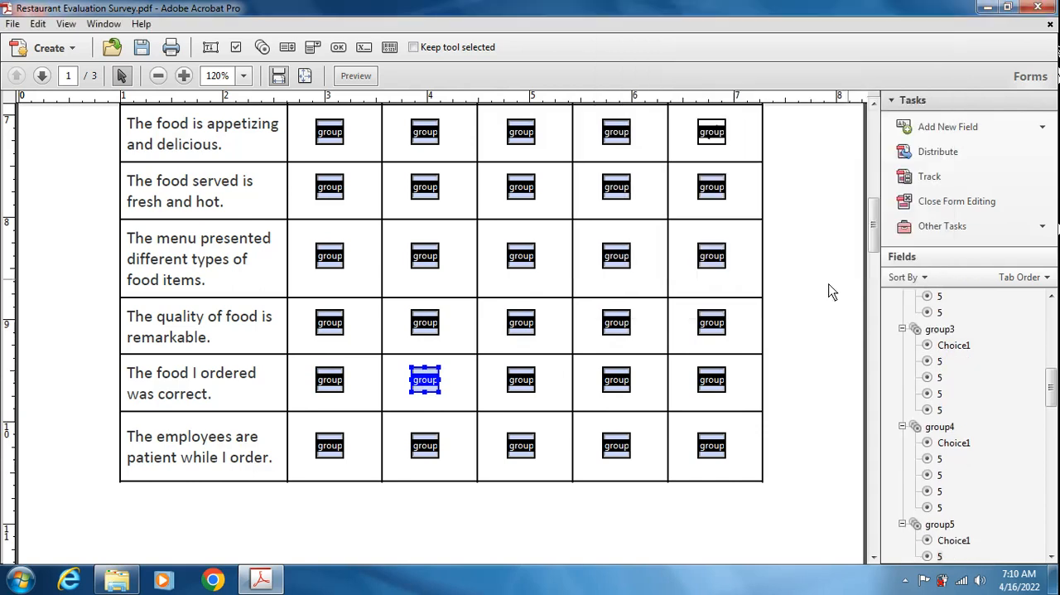
- Rename the Neither Agree or Disagree radio button of "The food I ordered was correct." as group5
left_click(527, 385)
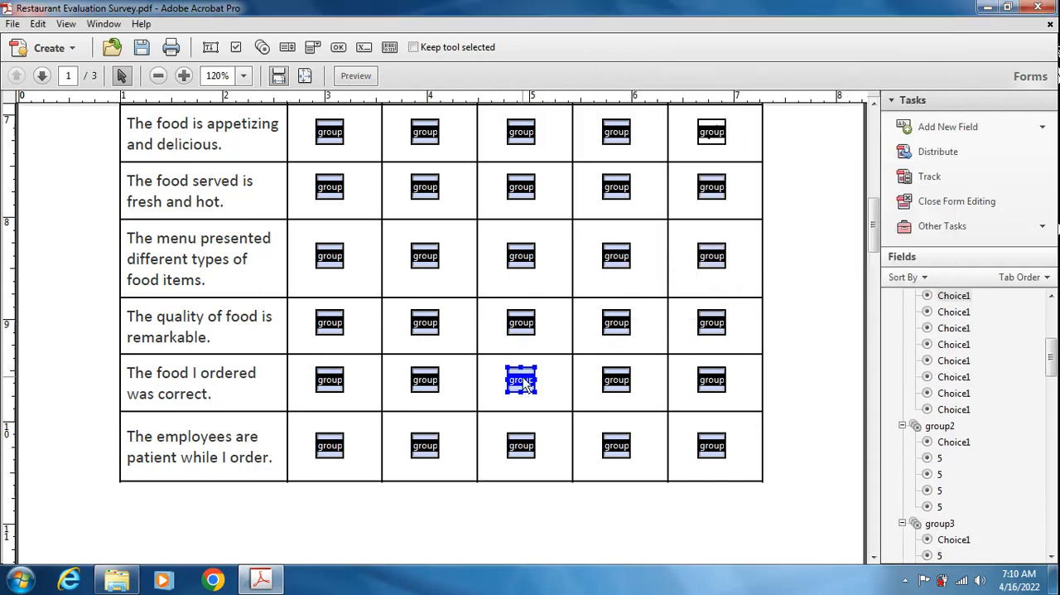
double_click(523, 379)
left_click(713, 81)
key("BackSpace")
type("5")
left_click(893, 278)
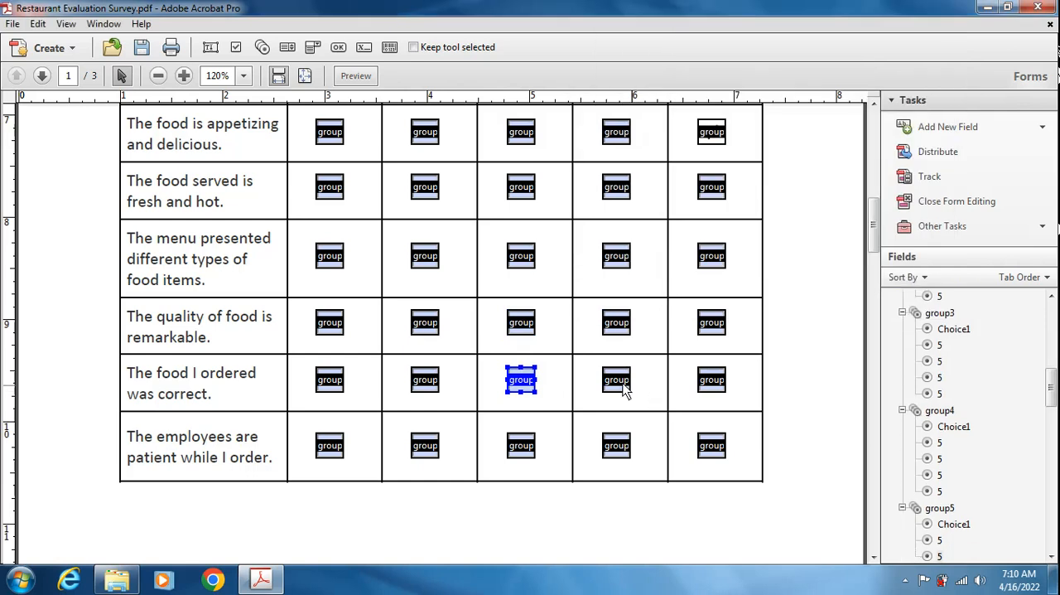
- Rename the Disagree and Strongly Disagree radio buttons of "The food I ordered was correct." as group5
double_click(616, 380)
left_click(704, 77)
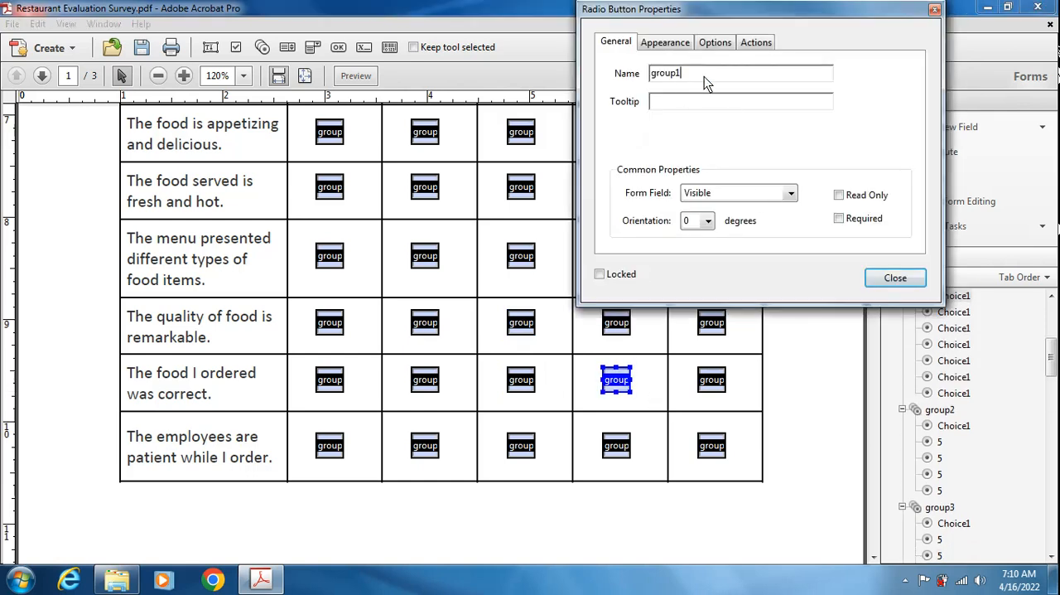
type("5")
left_click(893, 277)
left_click(711, 379)
double_click(711, 379)
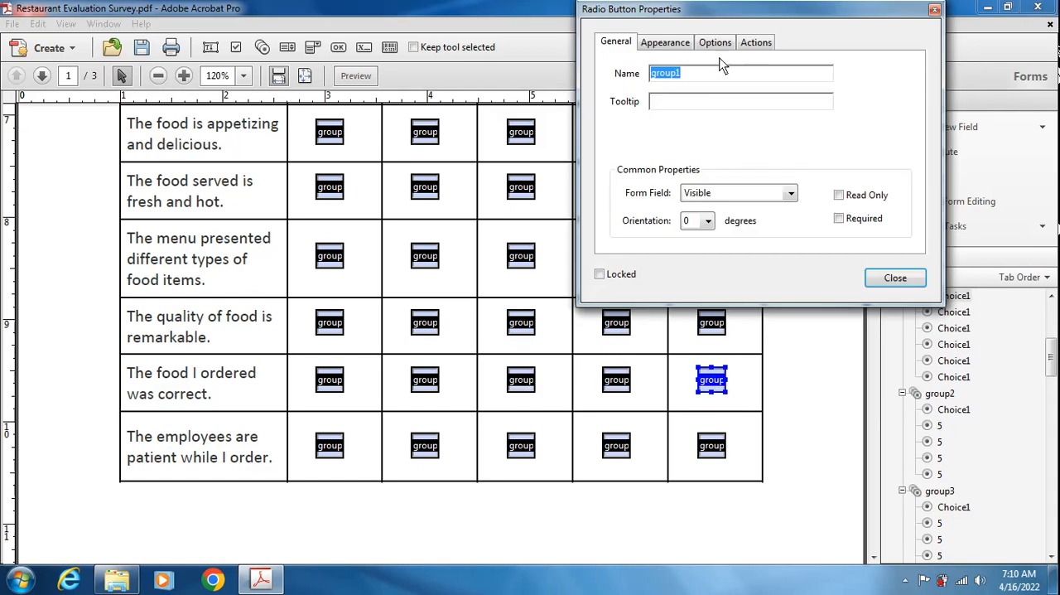
type("5")
left_click(894, 277)
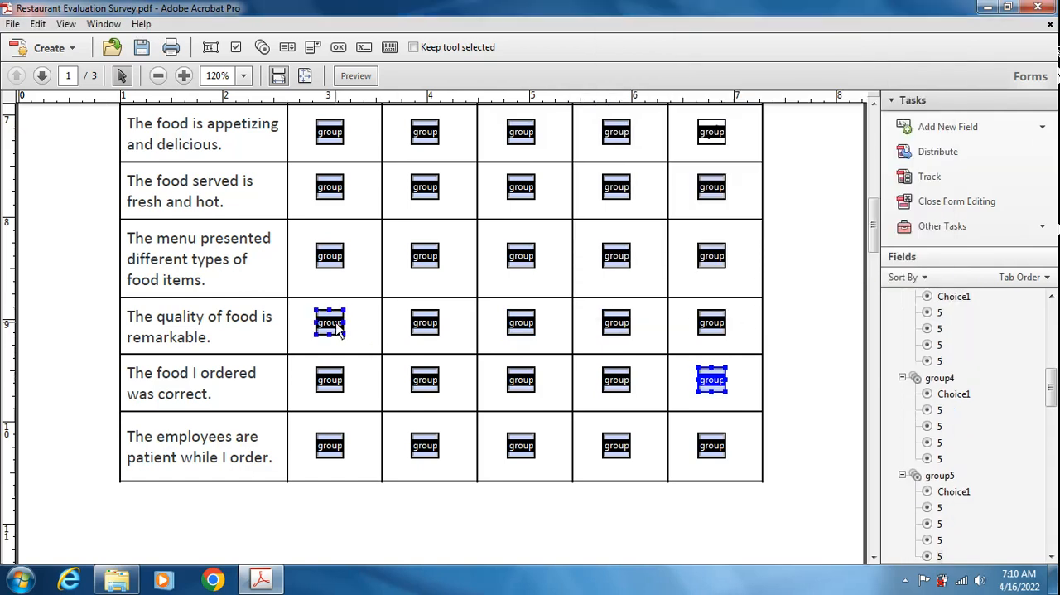
- Rename the Strongly Agree and Agree radio buttons of "The employees are patient while I order." as group6
left_click(329, 380, "ctrl")
scroll(330, 381, "down", 2)
double_click(338, 374)
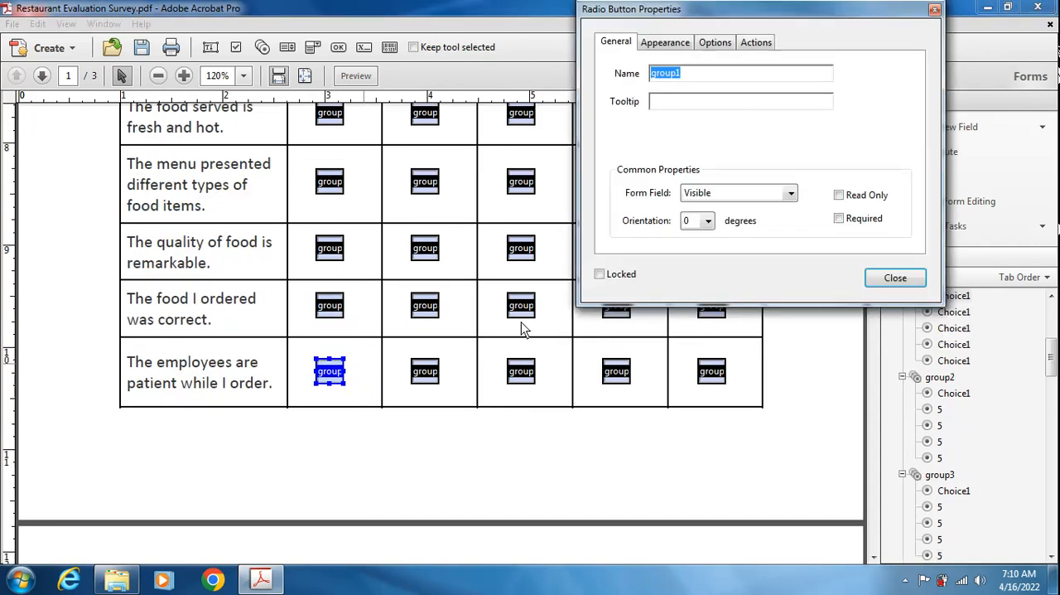
left_click(700, 80)
key("BackSpace")
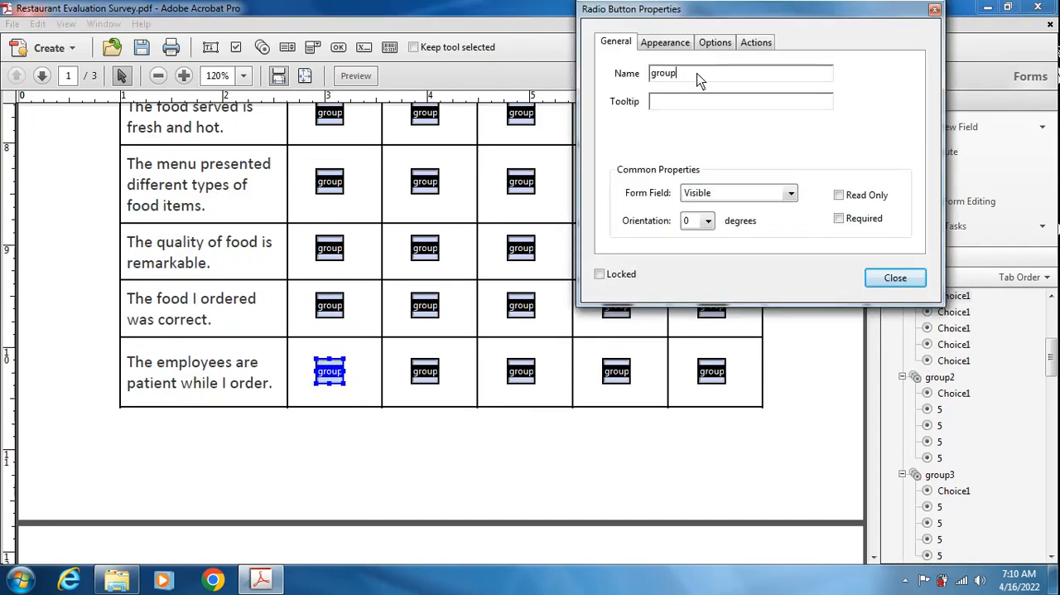
left_click(893, 279)
left_click(425, 377)
double_click(425, 377)
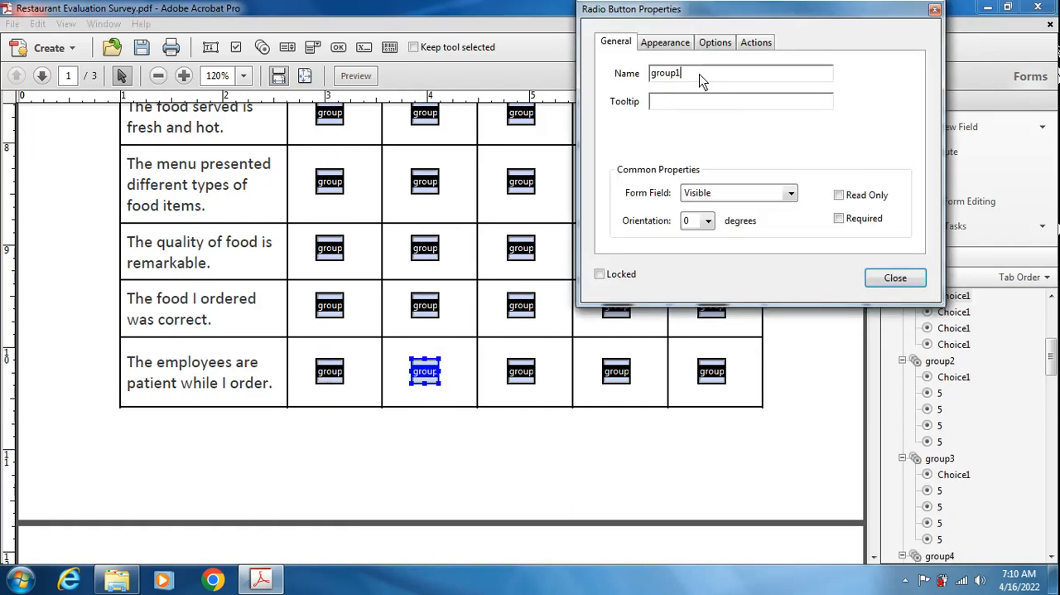
type("6")
left_click(894, 277)
- Rename the Neither Agree or Disagree radio button of "The employees are patient while I order." as group6
left_click(521, 373)
double_click(521, 373)
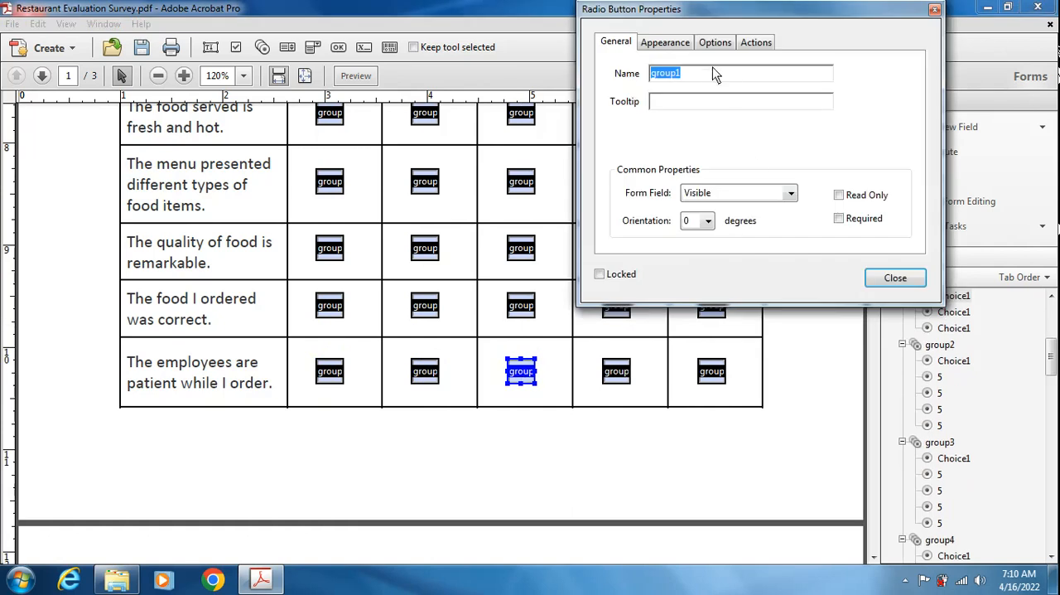
left_click(706, 75)
key("BackSpace")
type("6")
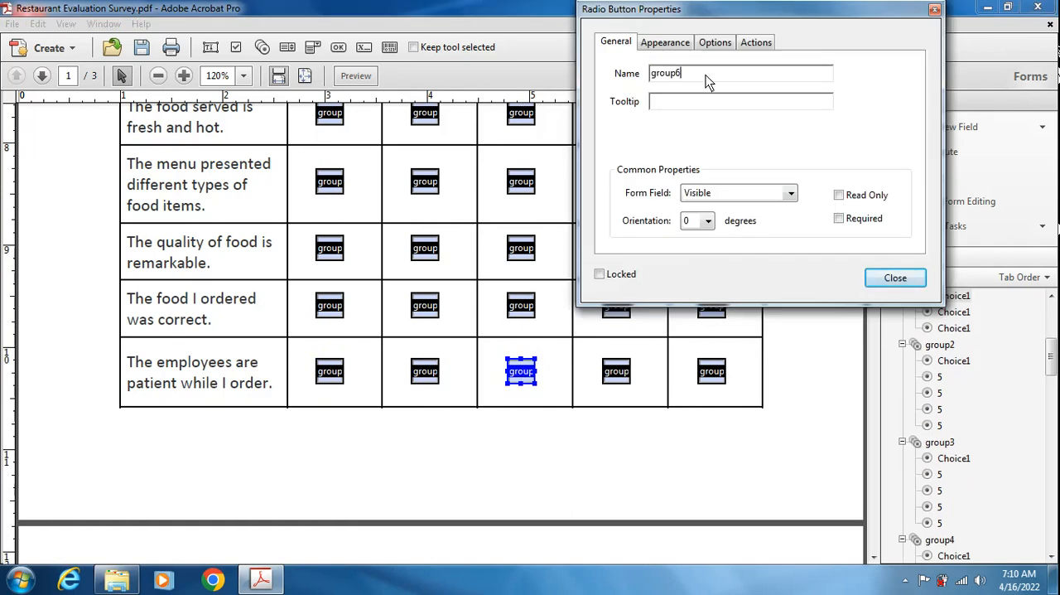
left_click(896, 279)
- Rename the Disagree and Strongly Disagree radio buttons of "The employees are patient while I order." as group6
left_click(616, 373)
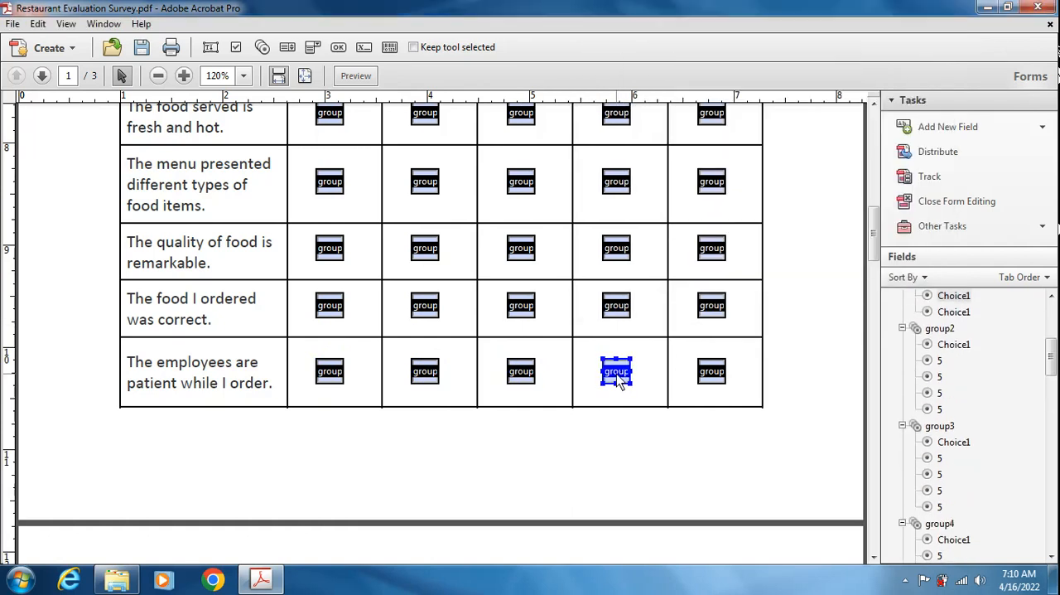
double_click(616, 373)
left_click(698, 79)
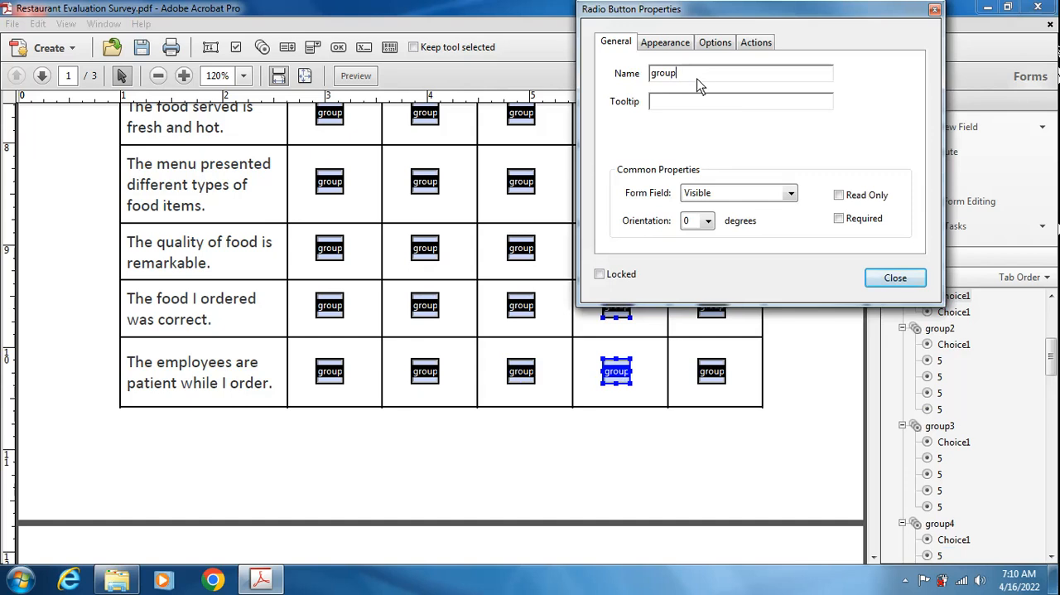
left_click(894, 278)
left_click(710, 372)
double_click(710, 371)
left_click(690, 78)
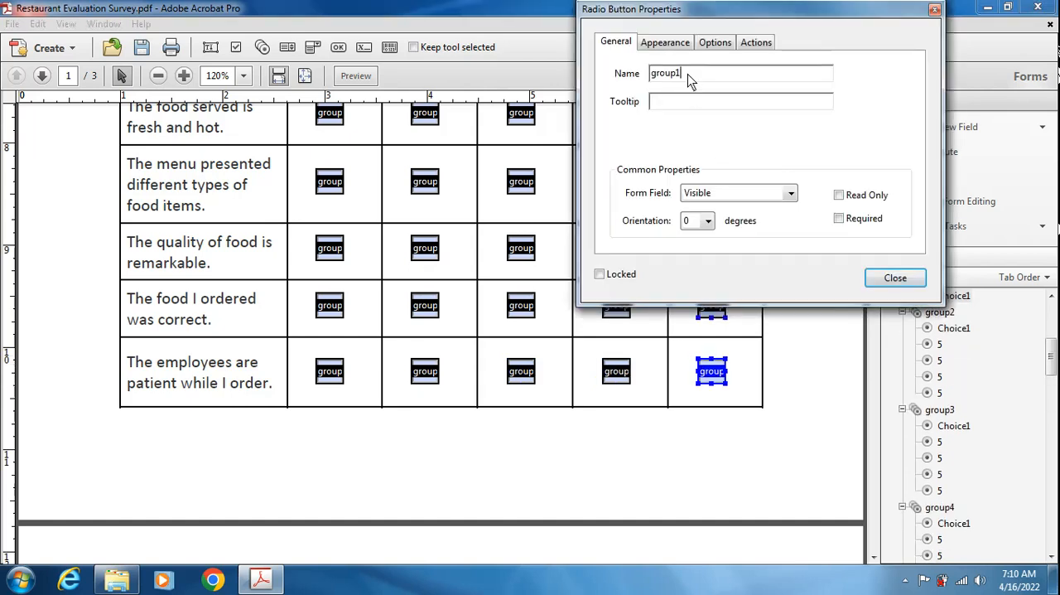
left_click(895, 278)
left_click(768, 407)
- Rename the Strongly Agree and Agree radio buttons of "The food was served fast." on page 2 as group7
scroll(776, 406, "down", 5)
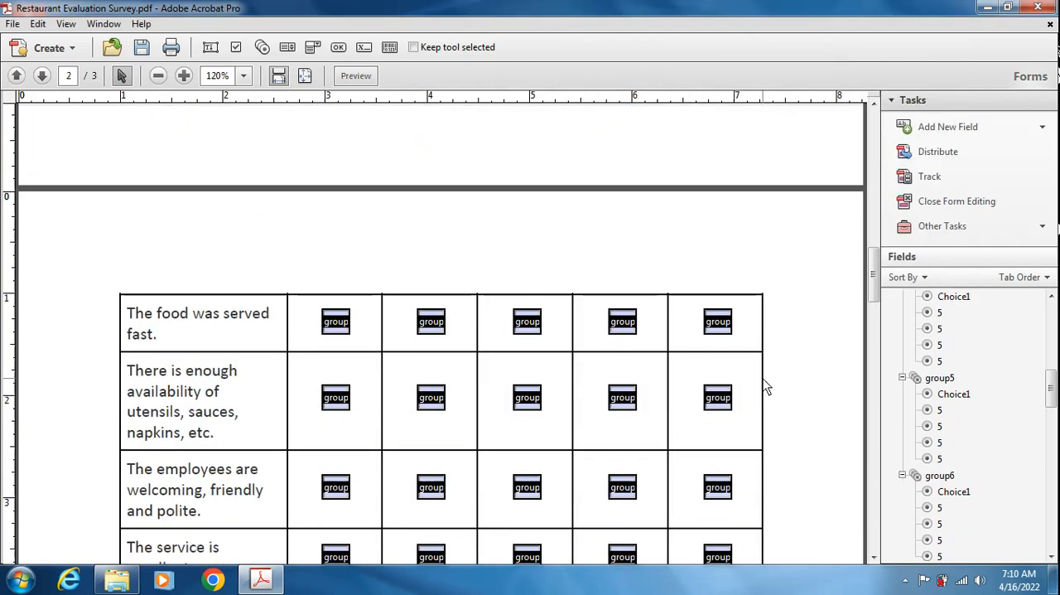
double_click(338, 255)
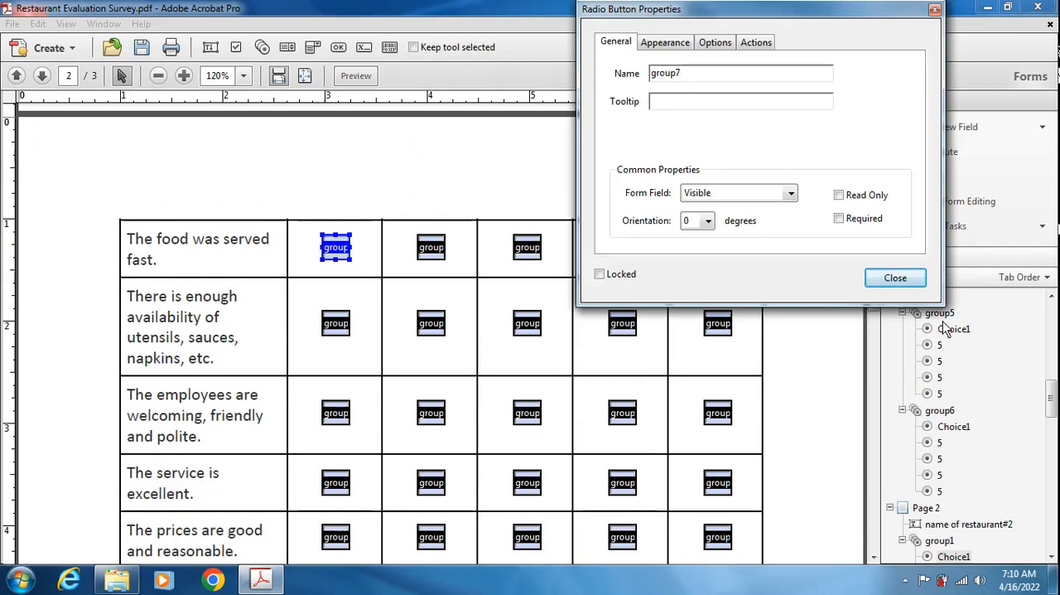
left_click(895, 278)
double_click(434, 249)
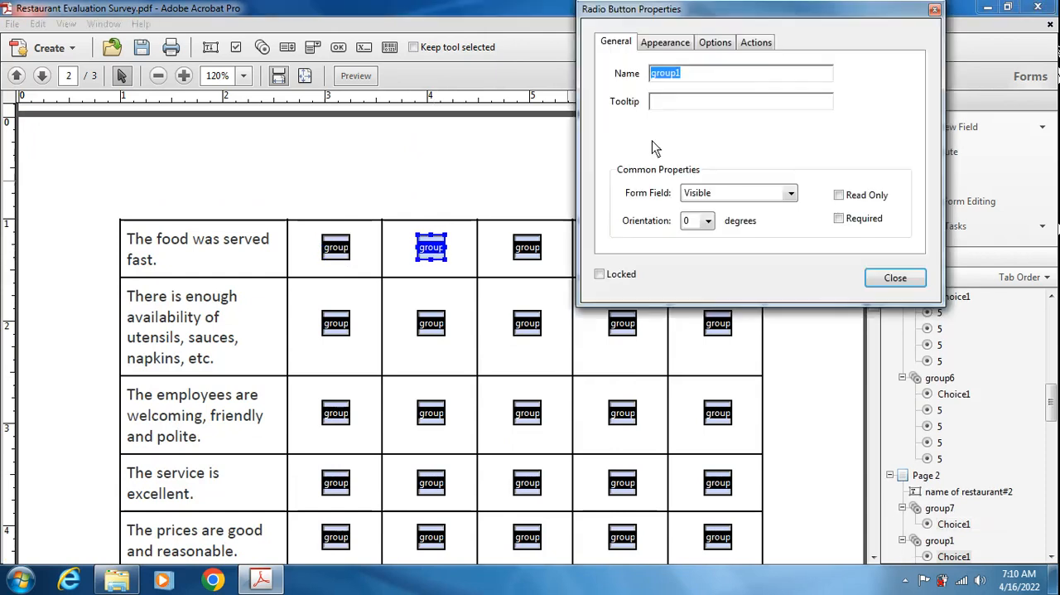
left_click(716, 77)
key("BackSpace")
type("7")
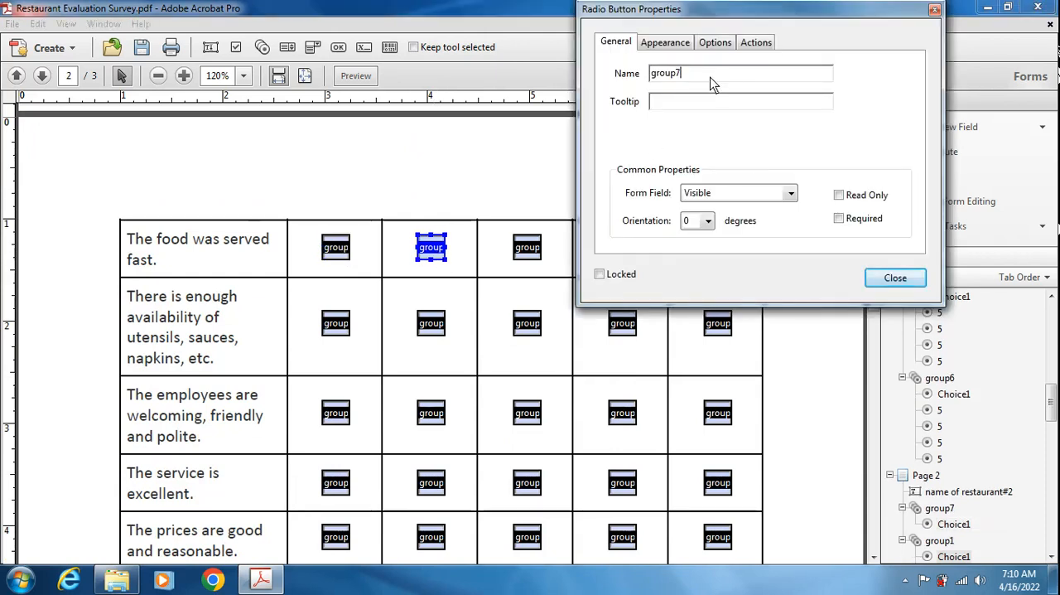
left_click(890, 277)
- Rename the Neither Agree or Disagree and Disagree radio buttons of "The food was served fast." as group7
double_click(526, 247)
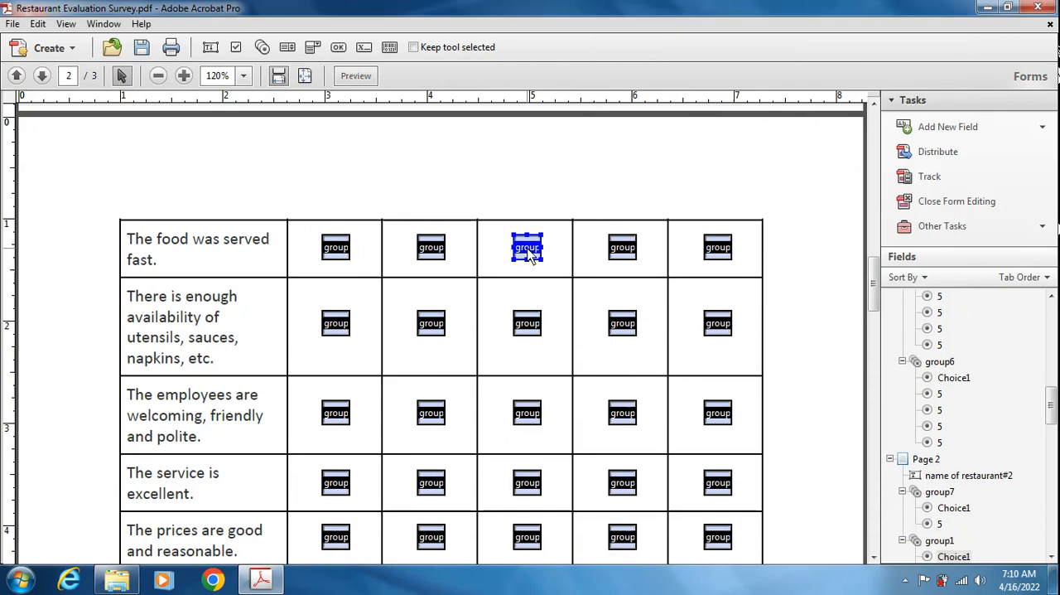
left_click(710, 83)
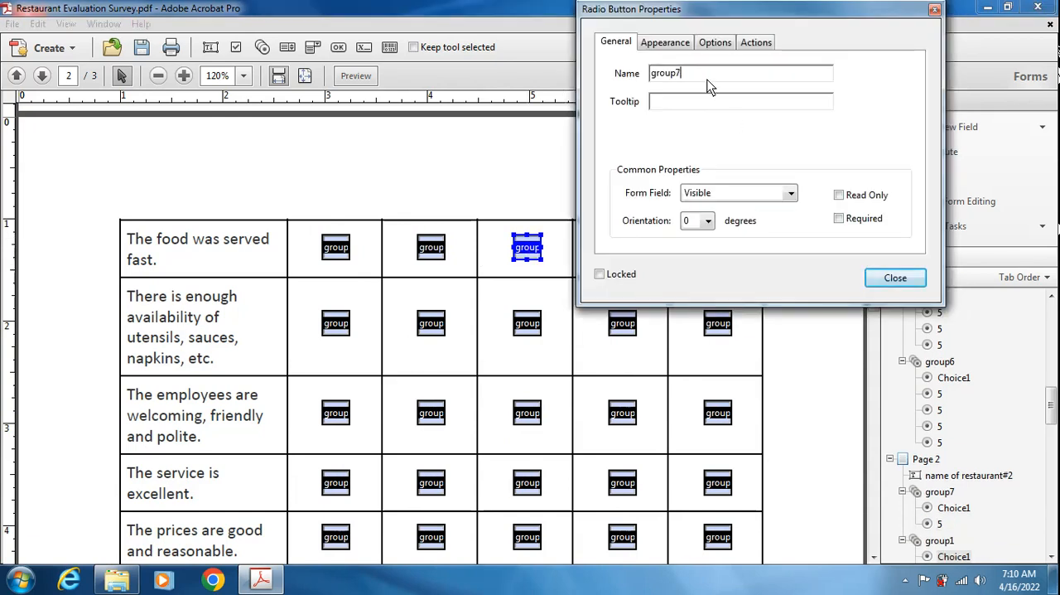
type("7")
left_click(894, 277)
double_click(617, 242)
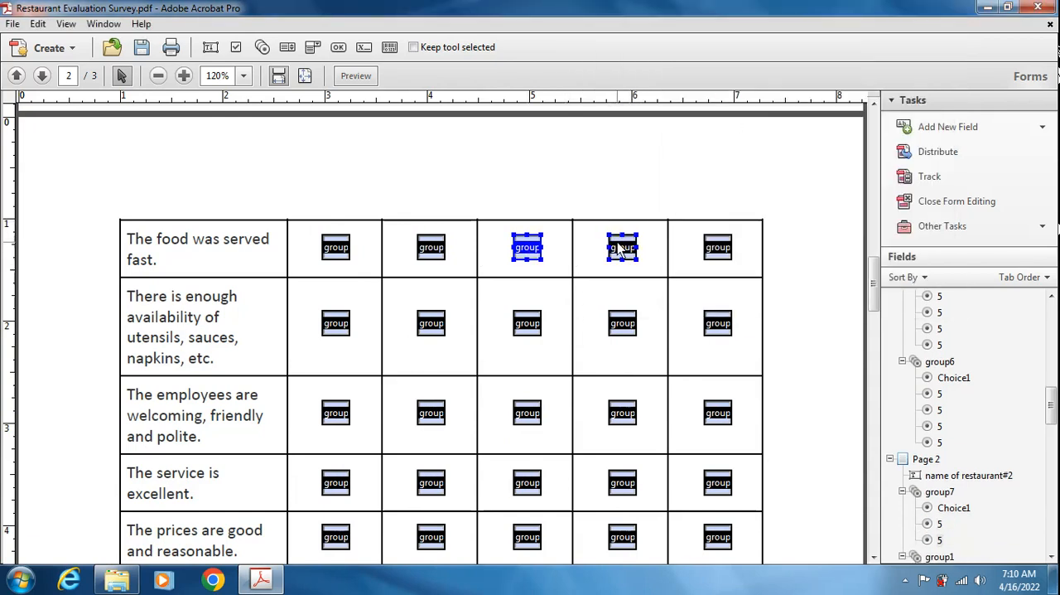
left_click(756, 80)
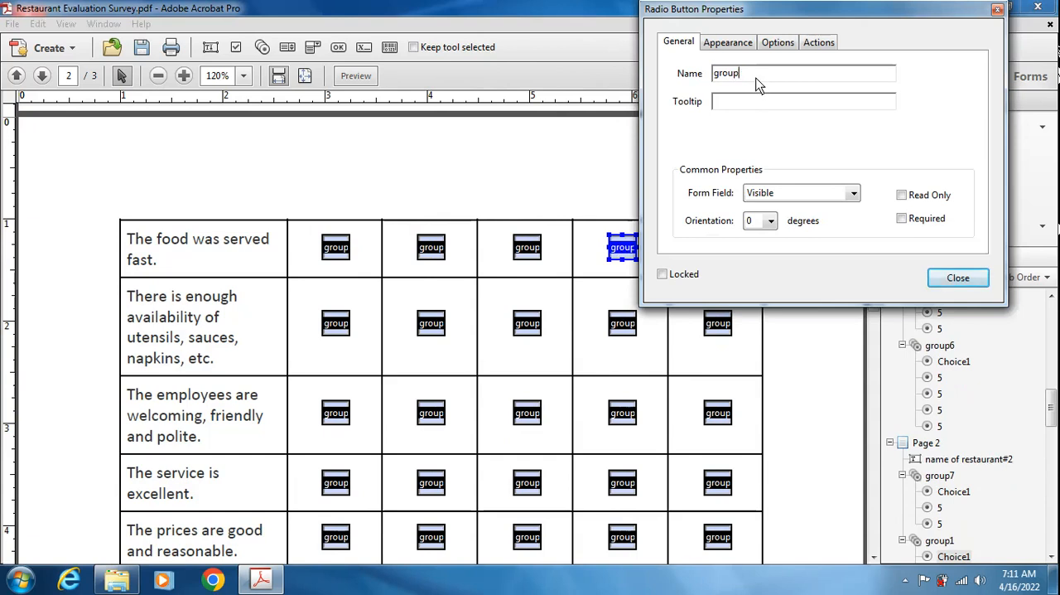
type("7")
left_click(947, 278)
- Rename the Strongly Disagree radio button of "The food was served fast." as group7
double_click(713, 246)
left_click(484, 79)
key("BackSpace")
type("7")
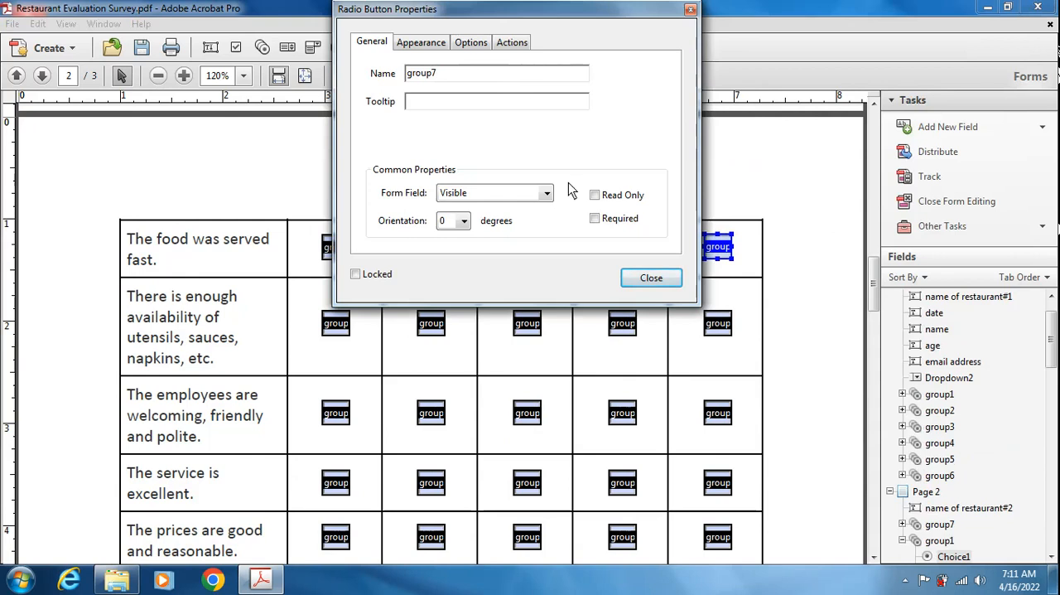
left_click(646, 276)
- Rename the Strongly Agree and Agree radio buttons of "There is enough availability of utensils, sauces, napkins, etc." as group8
scroll(431, 256, "down", 2)
double_click(340, 253)
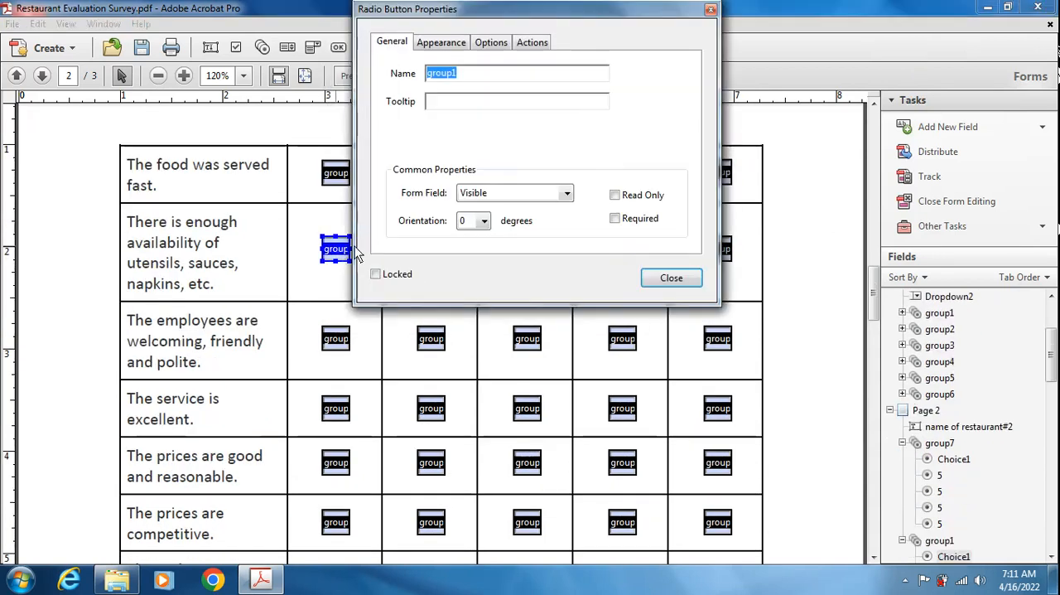
left_click(529, 77)
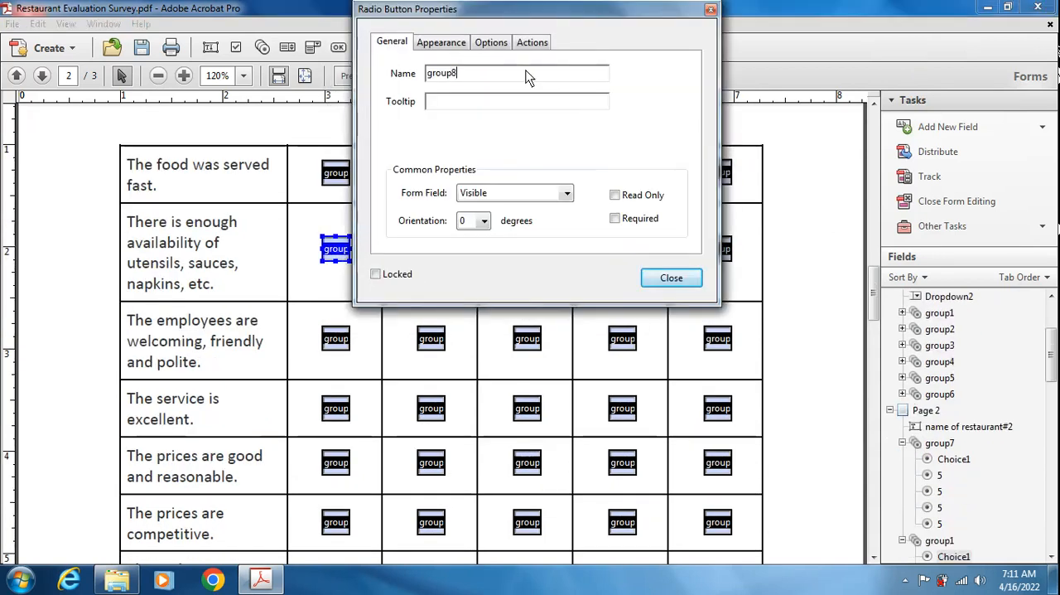
left_click(671, 277)
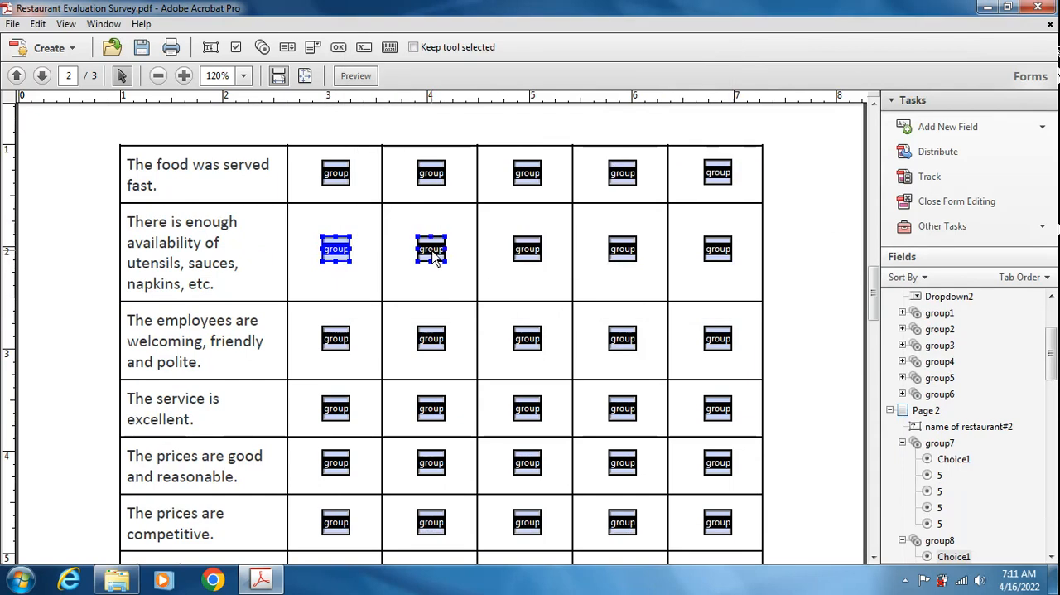
double_click(432, 253)
left_click(564, 79)
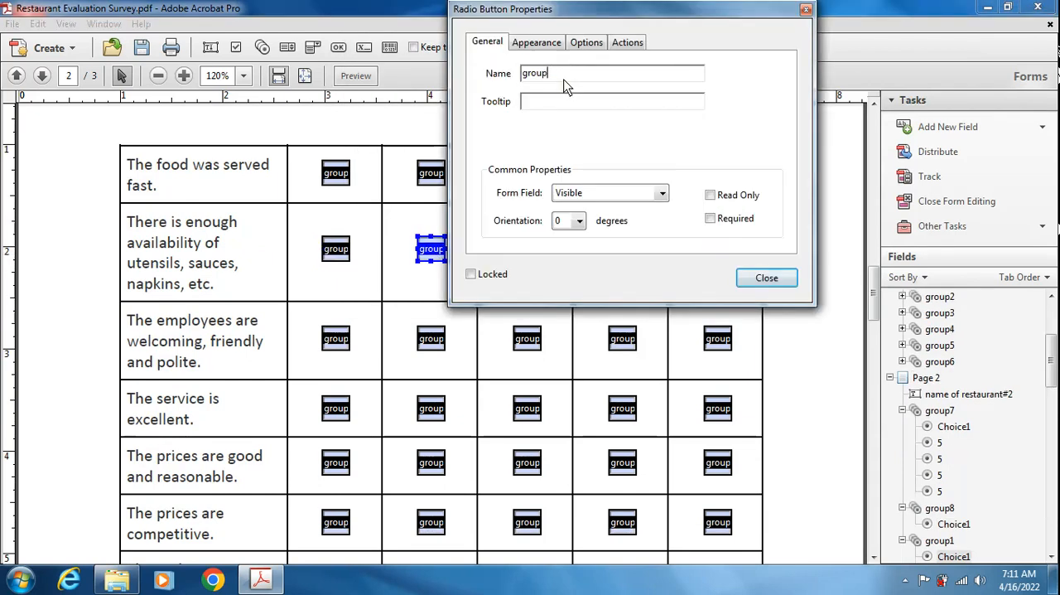
left_click(766, 277)
- Rename the Neither Agree or Disagree and Disagree radio buttons of "There is enough availability of utensils, sauces, napkins, etc." as group8
double_click(531, 249)
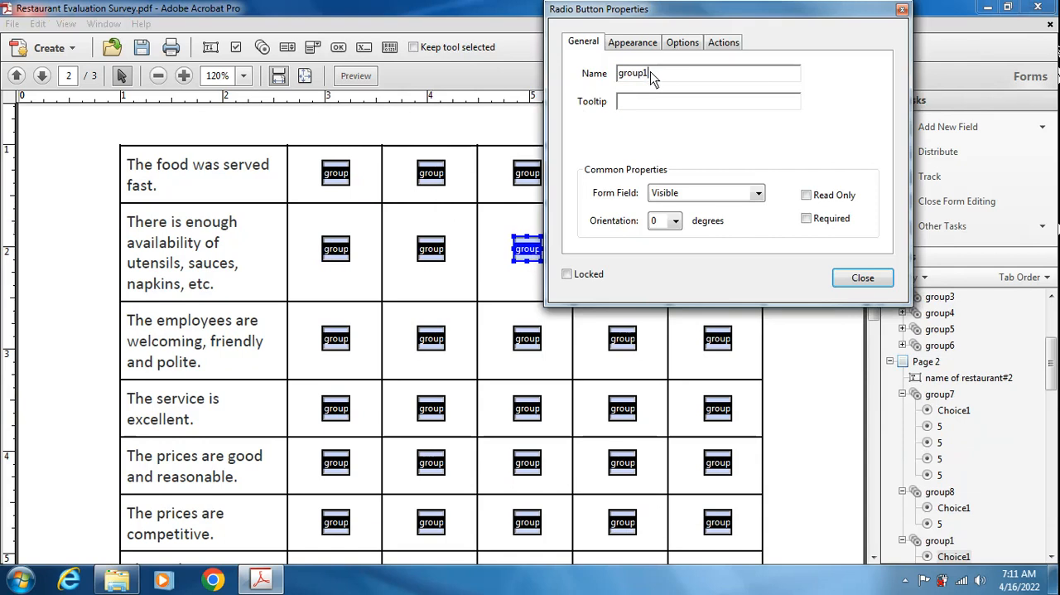
left_click(870, 278)
double_click(623, 250)
left_click(756, 80)
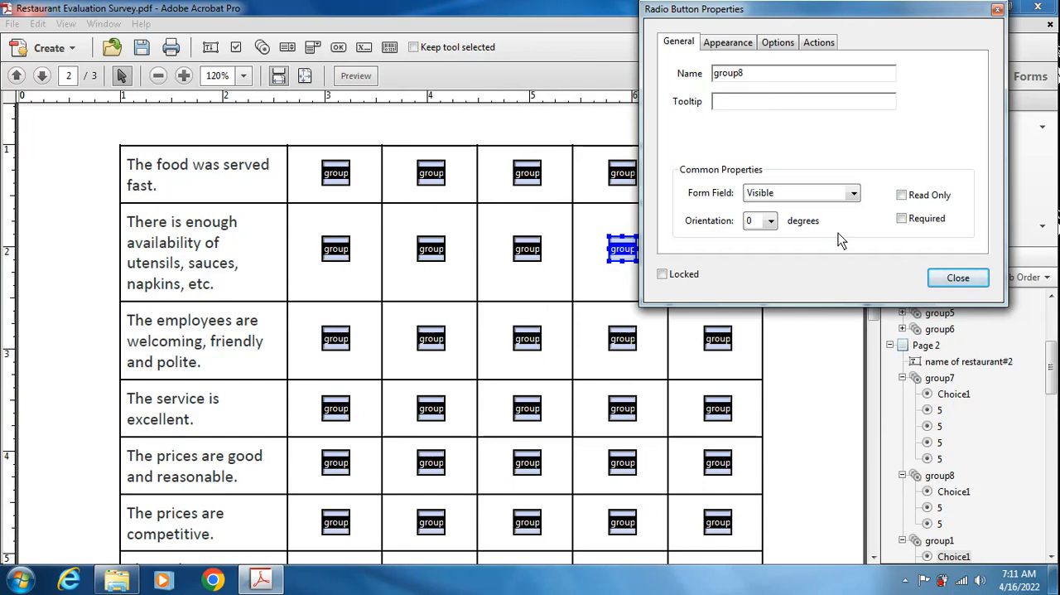
left_click(959, 277)
- Rename the Strongly Disagree radio button of "There is enough availability of utensils, sauces, napkins, etc." as group8
double_click(717, 248)
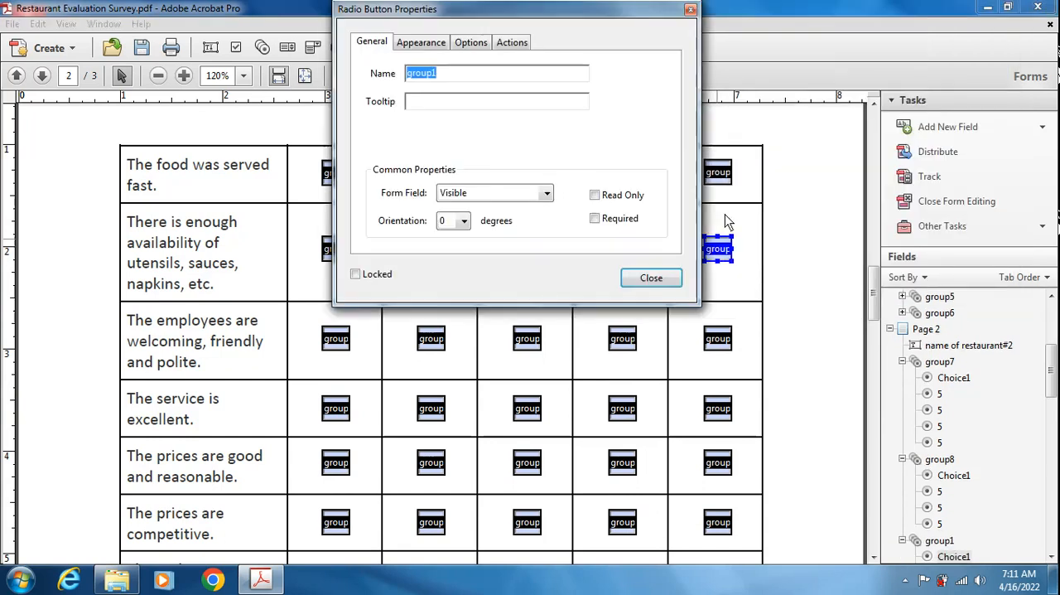
left_click(534, 74)
key("BackSpace")
type("8")
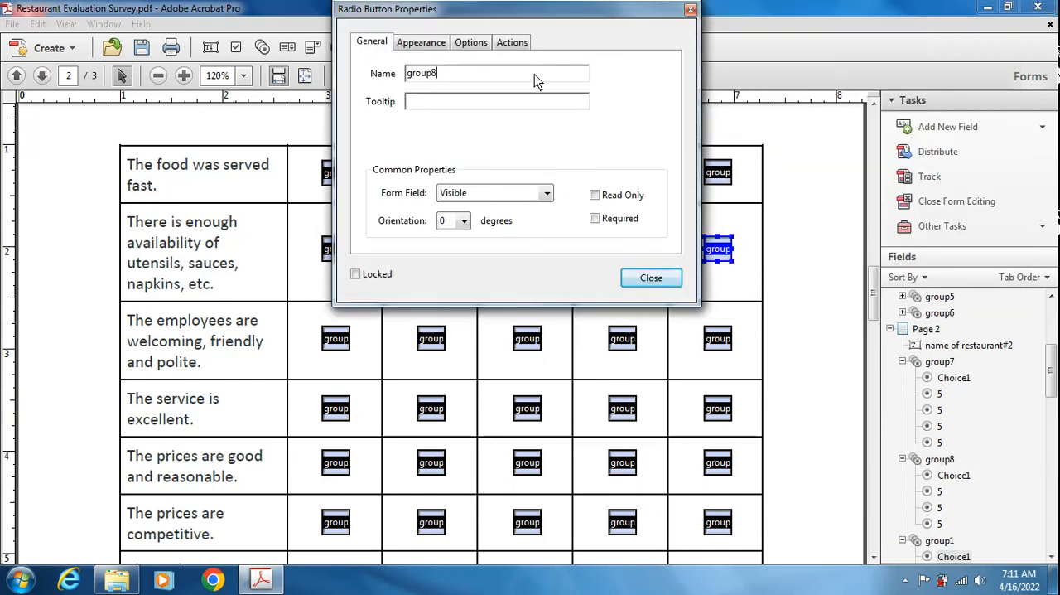
left_click(629, 279)
- Rename the Strongly Agree and Agree radio buttons of "The employees are welcoming, friendly and polite." as group9
double_click(335, 339)
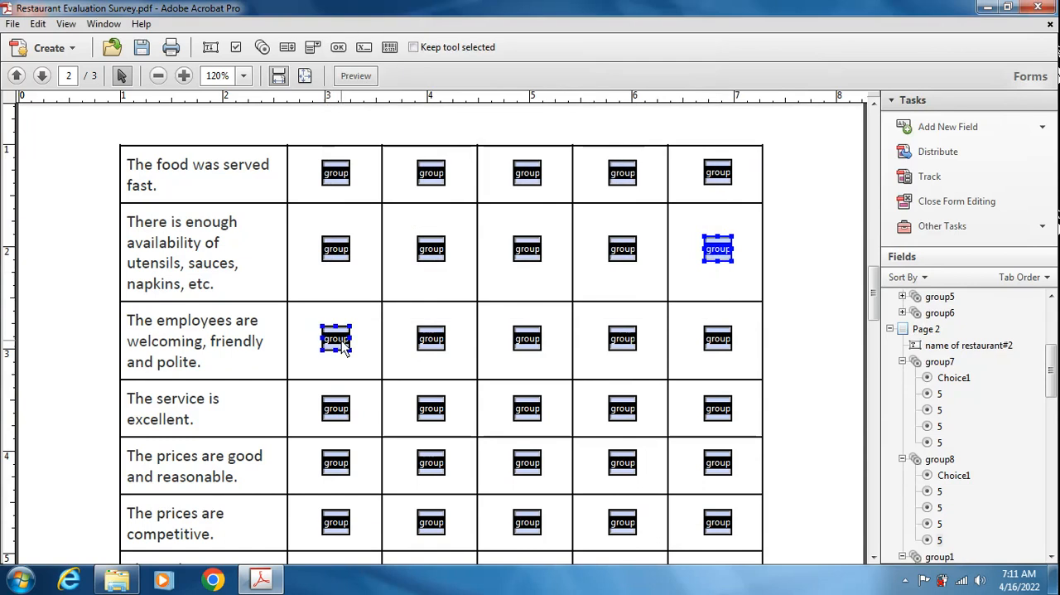
left_click(450, 78)
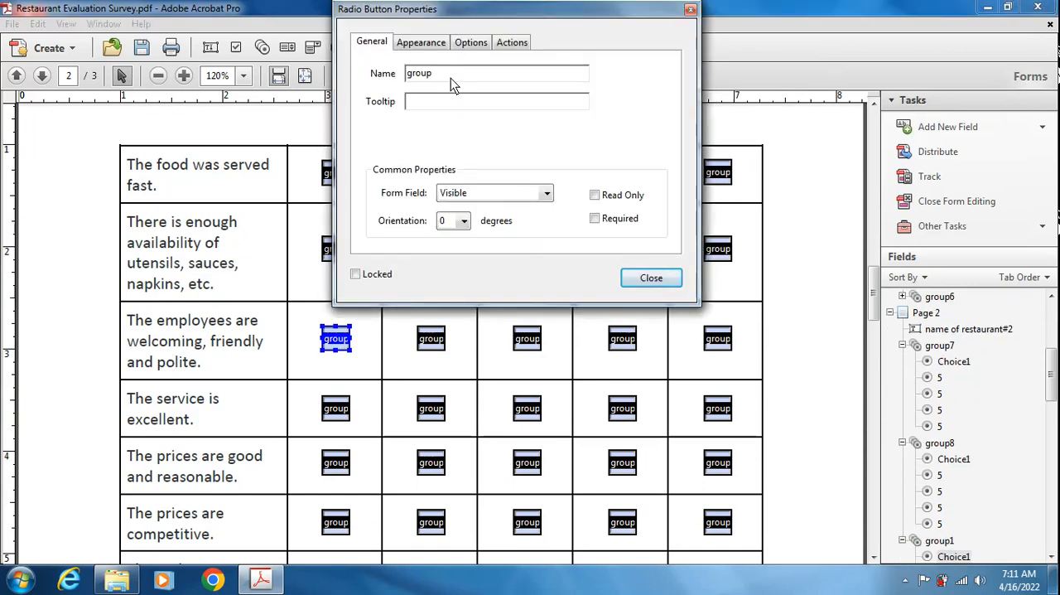
left_click(651, 277)
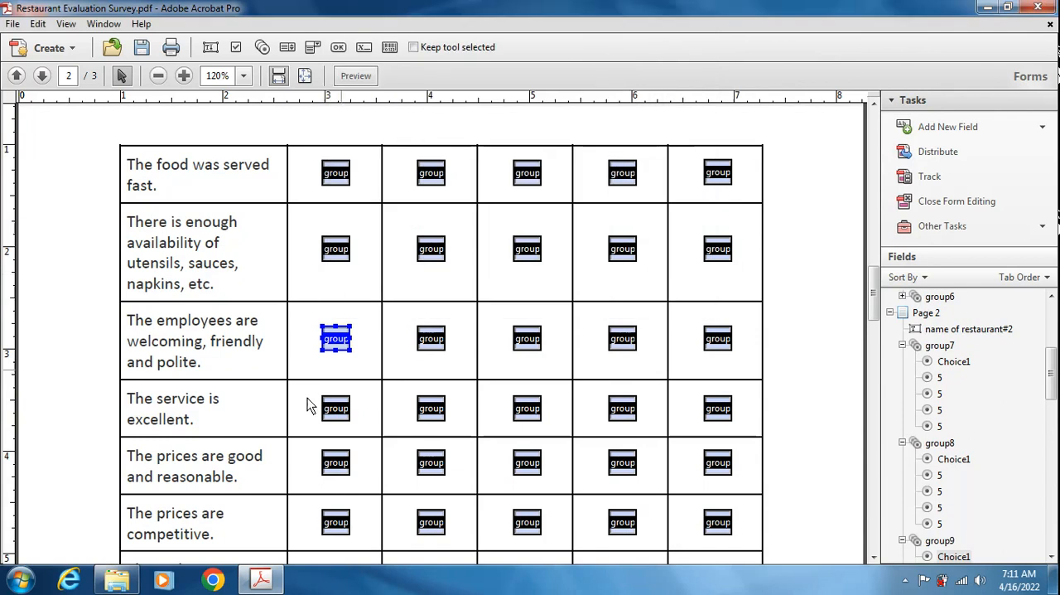
double_click(425, 337)
left_click(473, 71)
key("BackSpace")
type("9")
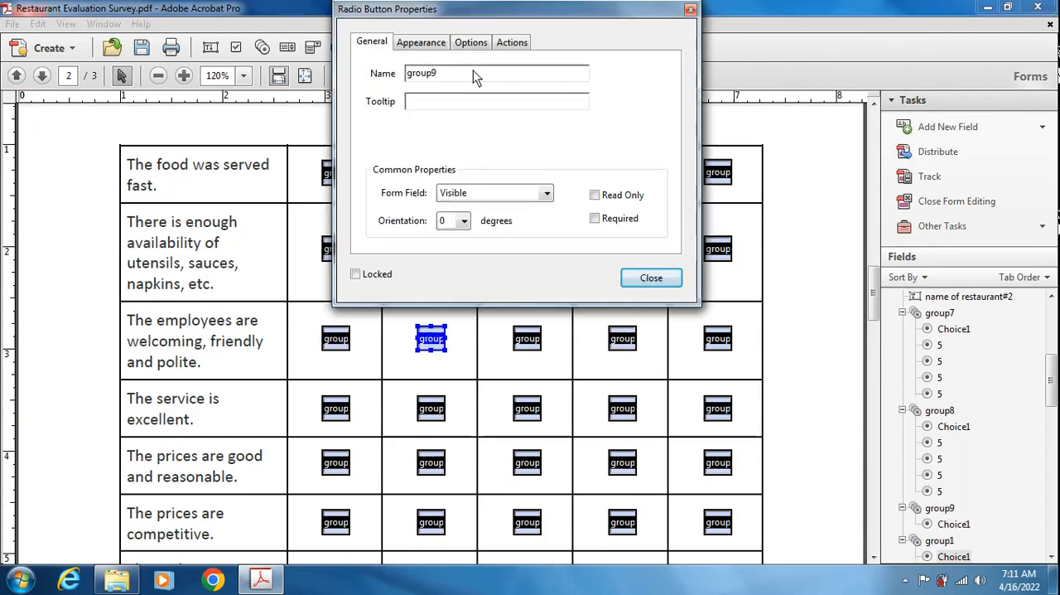
left_click(652, 277)
- Rename the Neither Agree or Disagree and Disagree radio buttons of "The employees are welcoming, friendly and polite." as group9
double_click(527, 338)
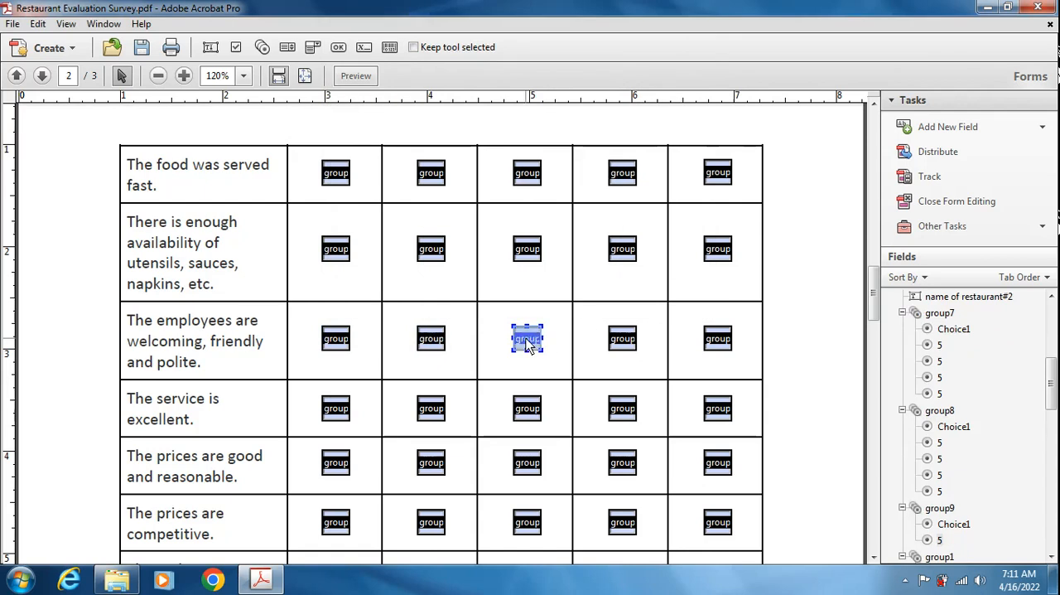
left_click(471, 75)
key("BackSpace")
type("9")
left_click(651, 278)
double_click(622, 338)
left_click(461, 73)
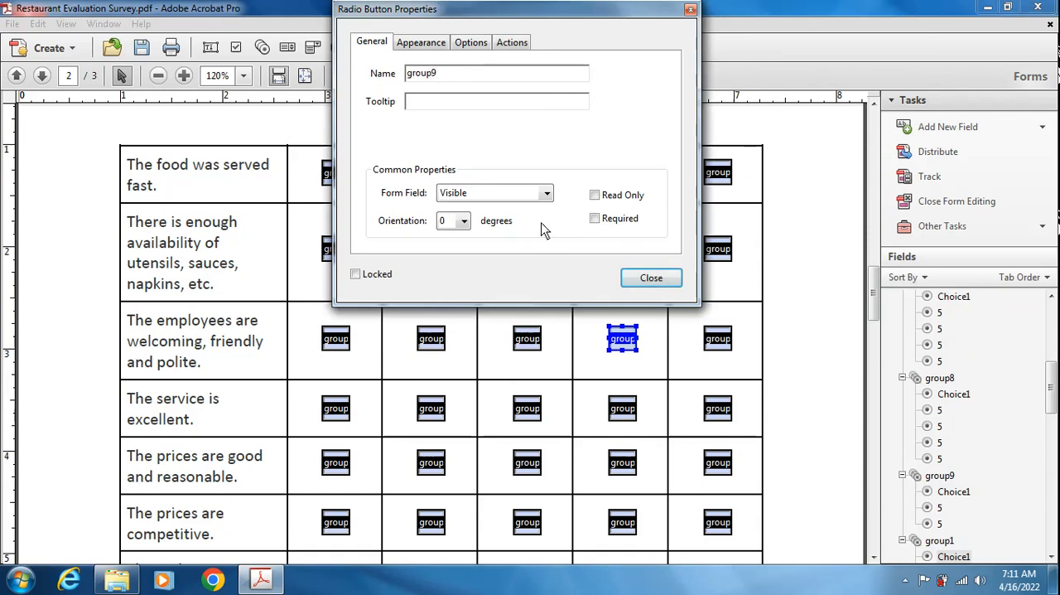
left_click(663, 280)
- Rename the Strongly Disagree radio button of "The employees are welcoming, friendly and polite." as group9
double_click(718, 338)
left_click(470, 75)
key("BackSpace")
type("9")
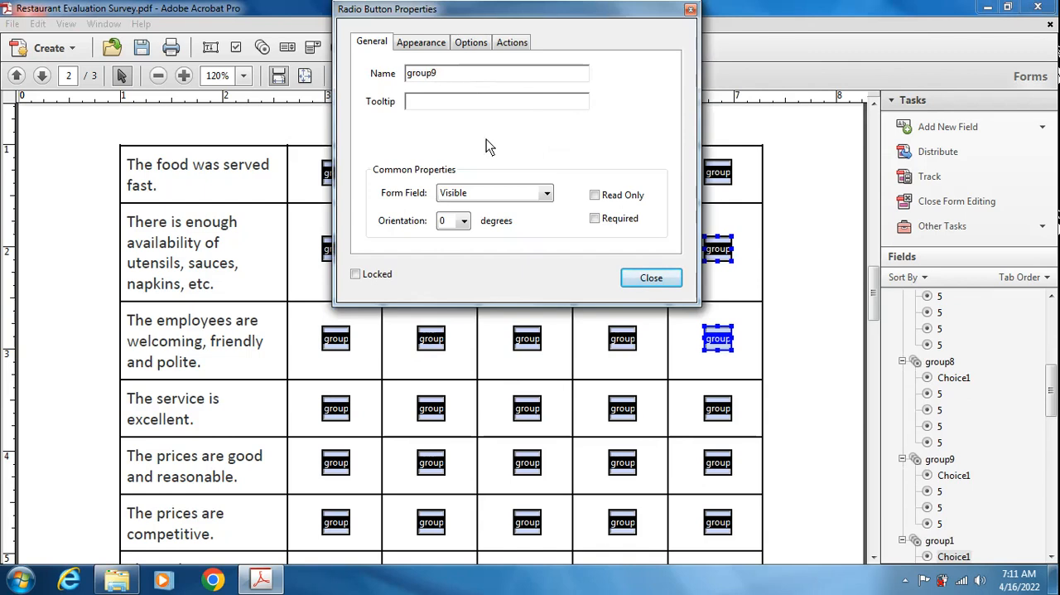
left_click(633, 278)
- Rename the Strongly Agree and Agree radio buttons of "The service is excellent." as group10
left_click(335, 414)
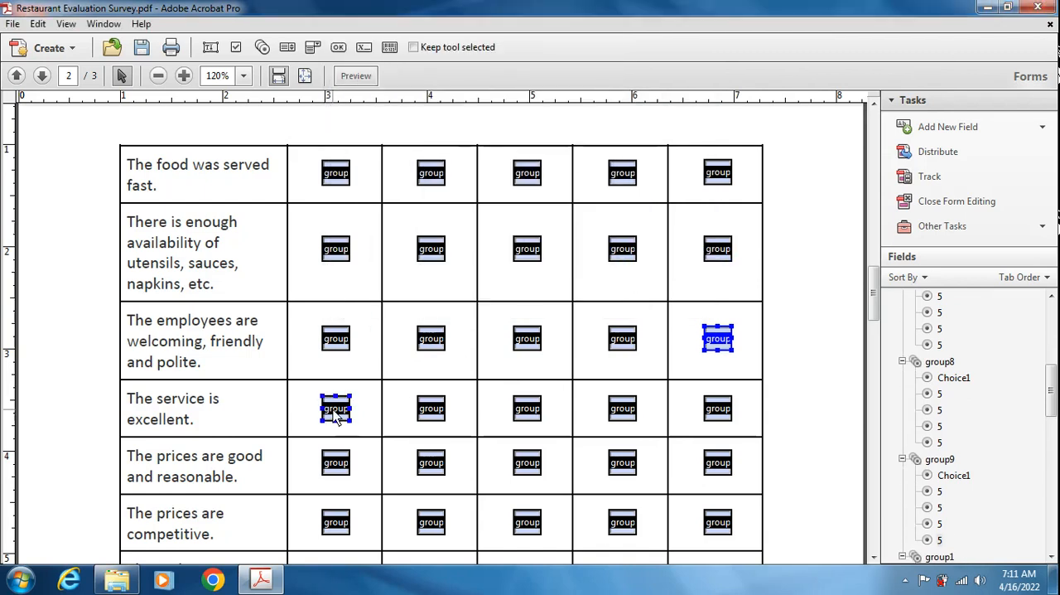
double_click(333, 409)
left_click(464, 77)
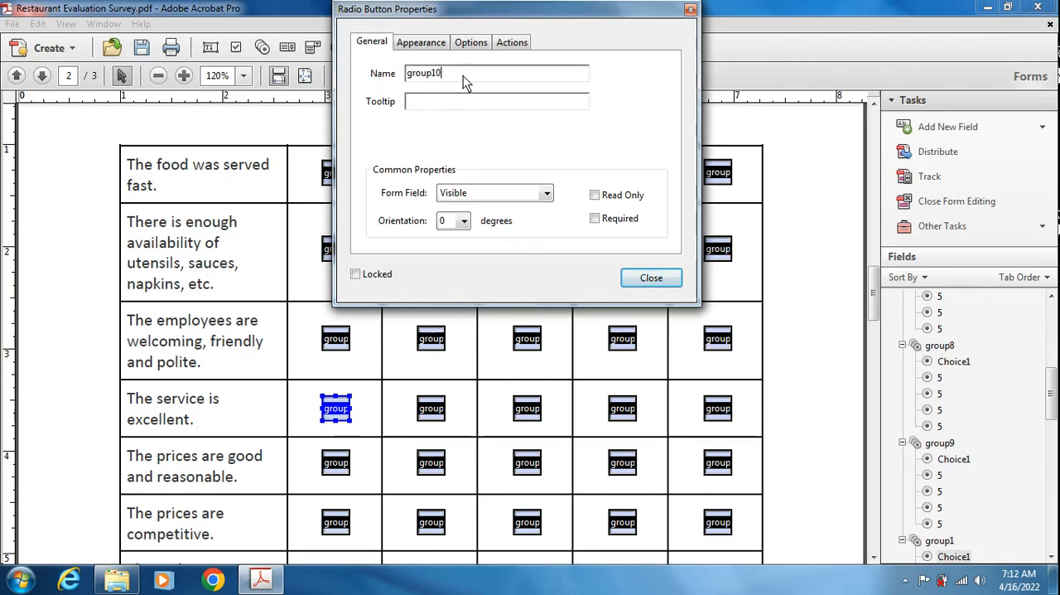
left_click(646, 278)
double_click(431, 409)
left_click(461, 75)
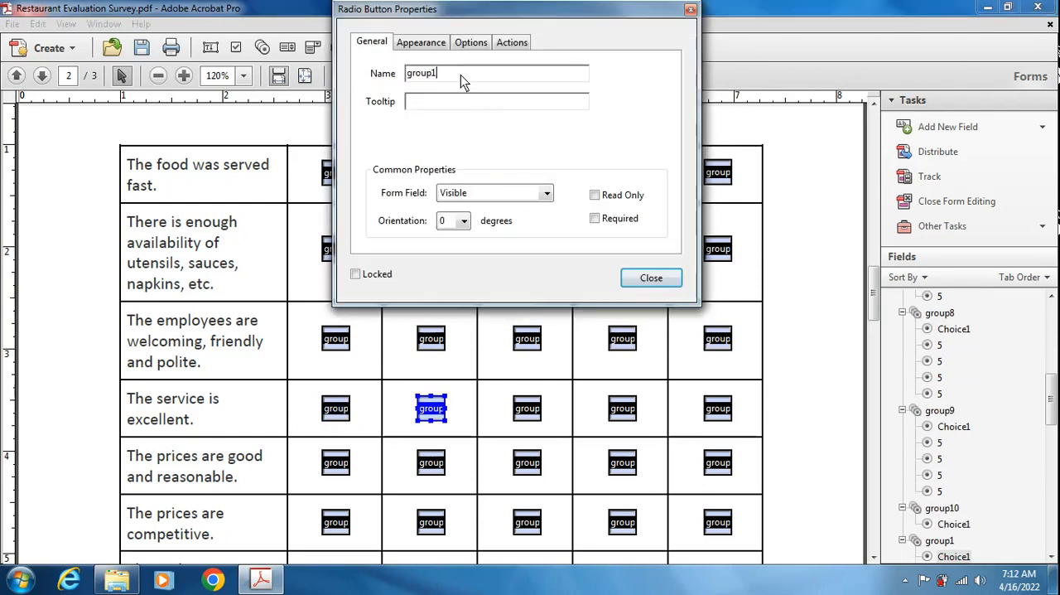
left_click(647, 278)
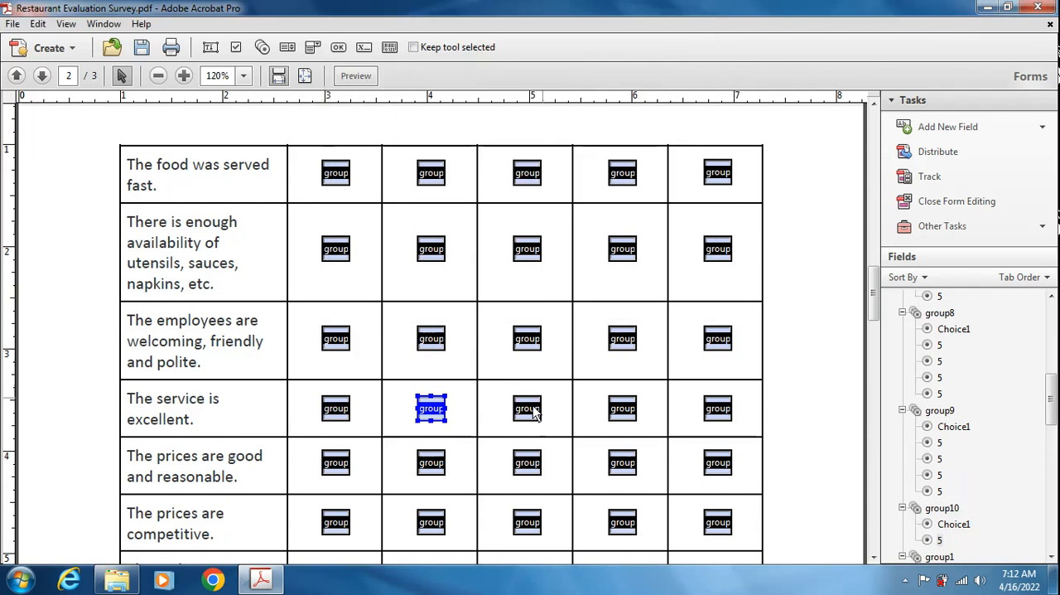
- Rename the Neither Agree or Disagree and Disagree radio buttons of "The service is excellent." as group10
left_click(526, 411)
double_click(528, 414)
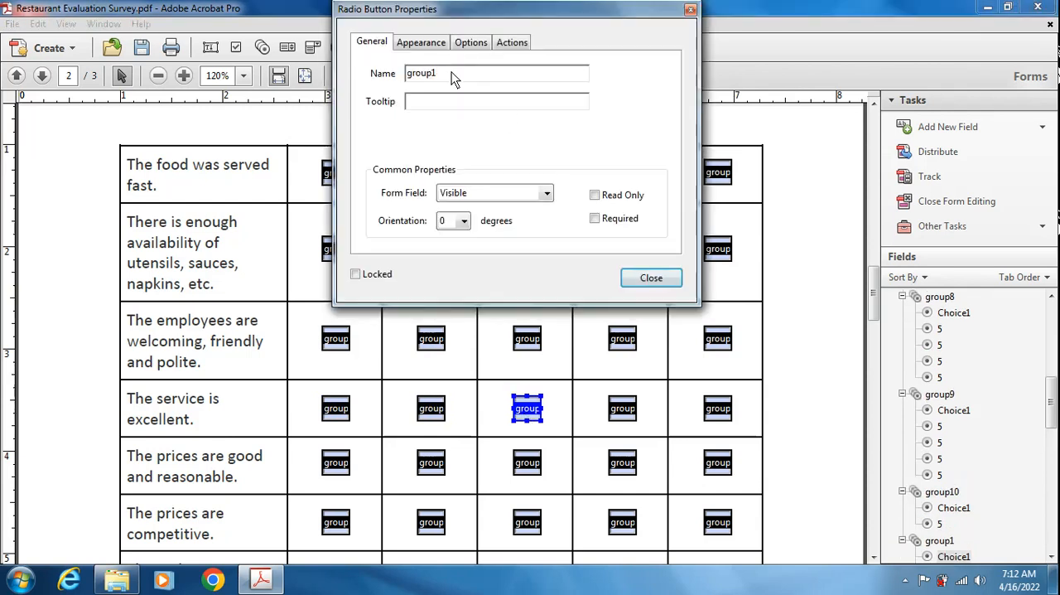
left_click(651, 280)
left_click(622, 408)
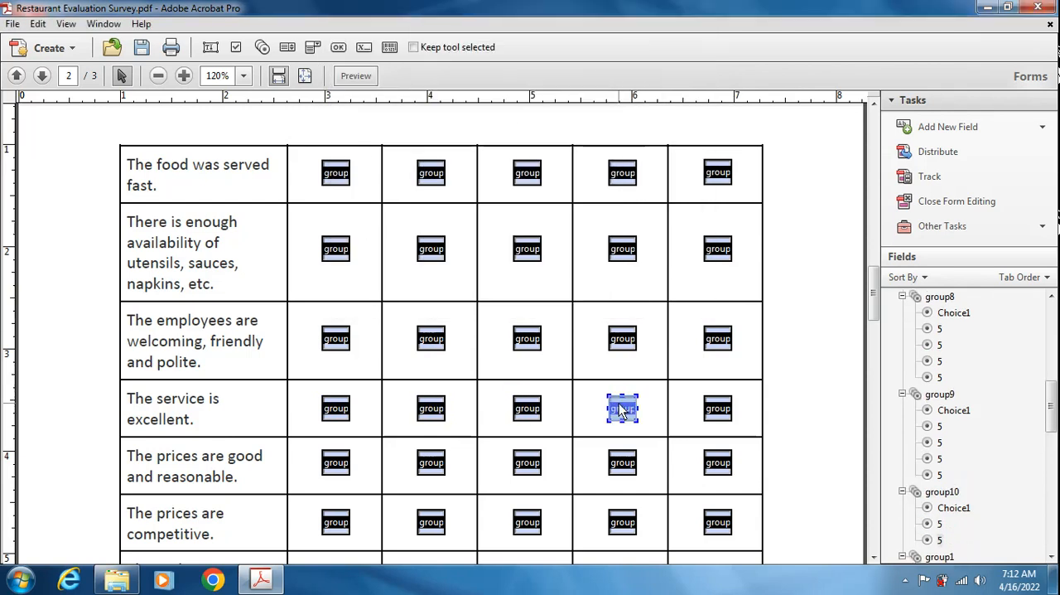
double_click(622, 410)
left_click(461, 73)
type("0")
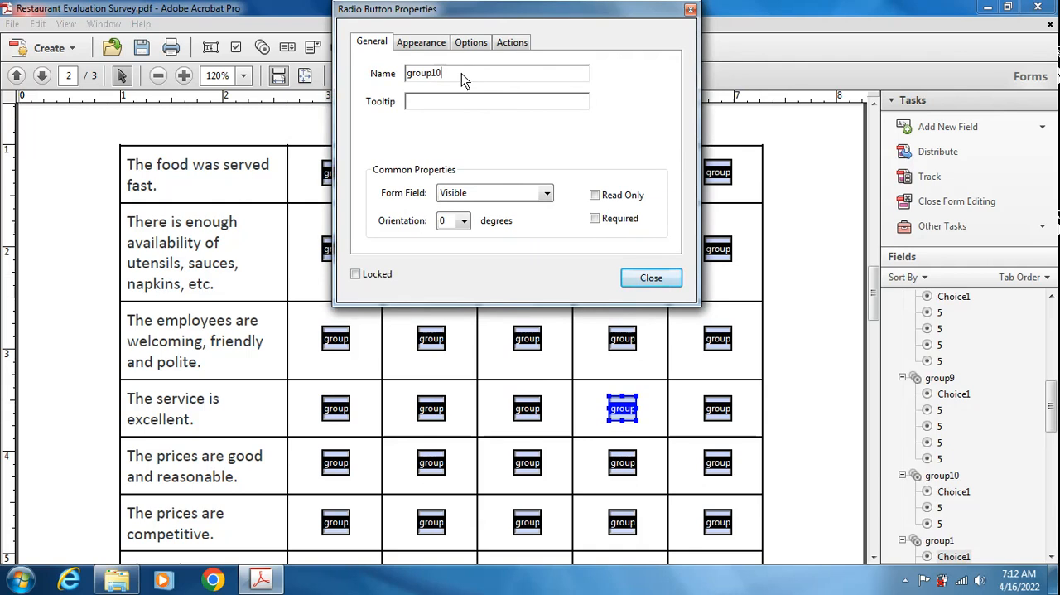
left_click(651, 277)
- Rename the Strongly Disagree radio button of "The service is excellent." as group10
left_click(718, 409)
double_click(717, 408)
left_click(480, 79)
type("0")
left_click(652, 278)
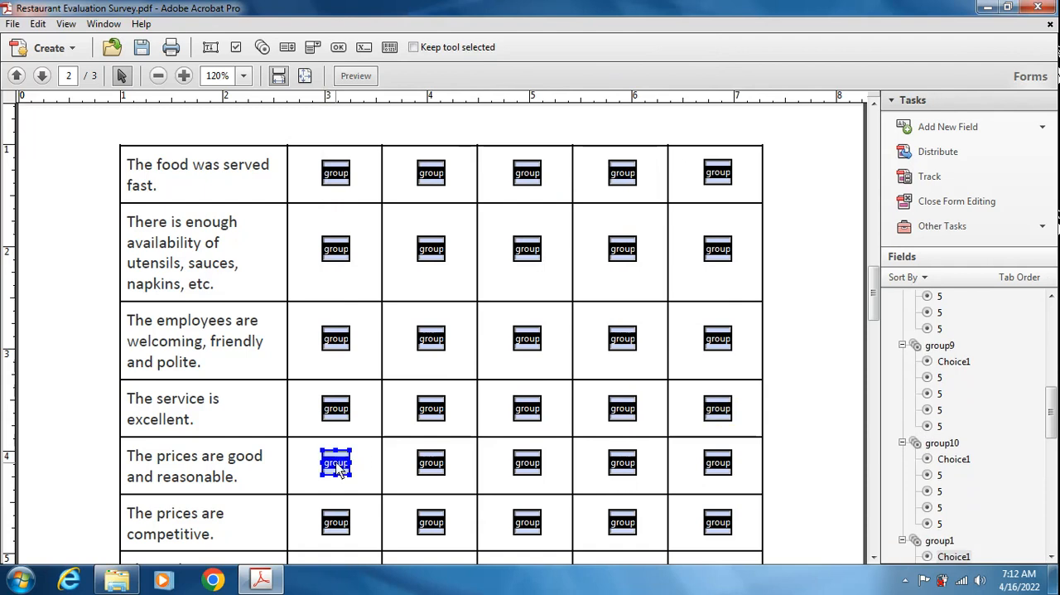
- Rename the Strongly Agree and Agree radio buttons of "The prices are good and reasonable." as group11
double_click(338, 466)
left_click(460, 83)
type("1")
left_click(651, 278)
left_click(431, 463)
double_click(431, 464)
left_click(465, 77)
type("1")
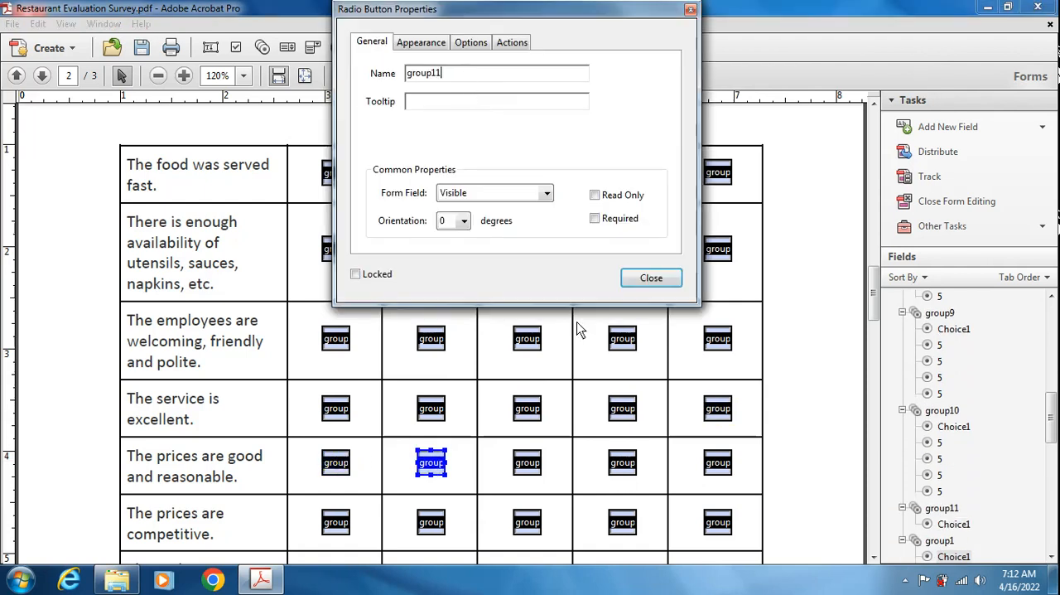
left_click(646, 278)
- Rename the Neither Agree or Disagree and Disagree radio buttons of "The prices are good and reasonable." as group11
double_click(522, 474)
left_click(474, 78)
type("1")
left_click(649, 277)
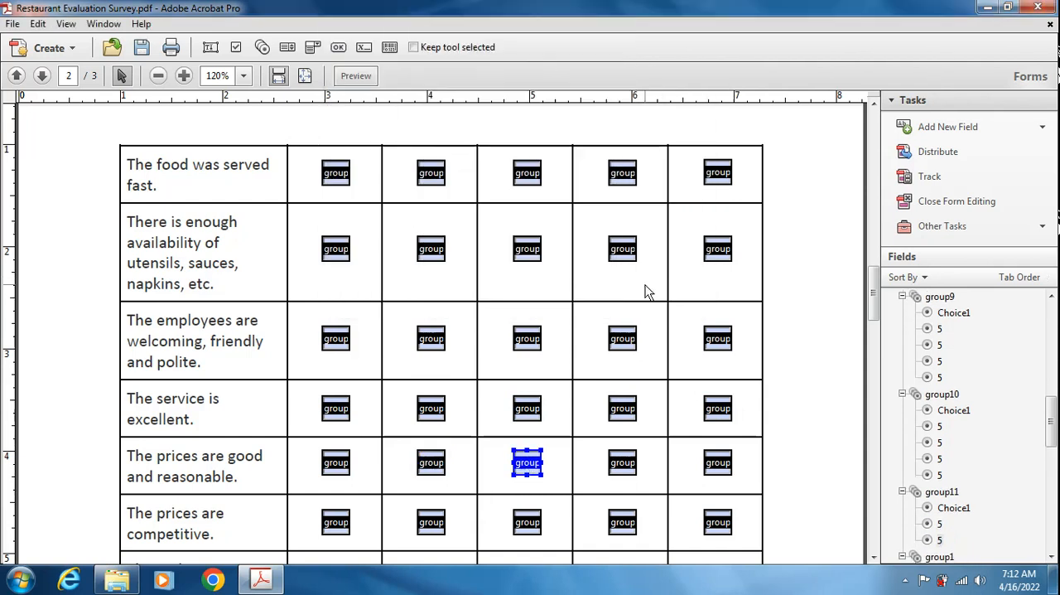
double_click(621, 462)
left_click(479, 80)
type("11")
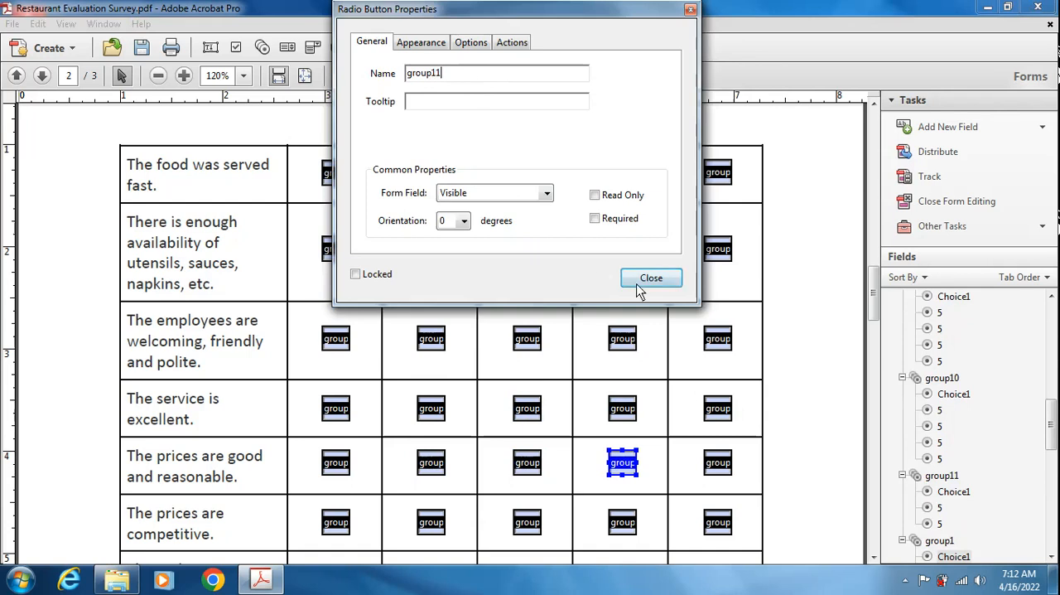
left_click(648, 279)
- Rename the Strongly Disagree radio button of "The prices are good and reasonable." as group11
double_click(726, 466)
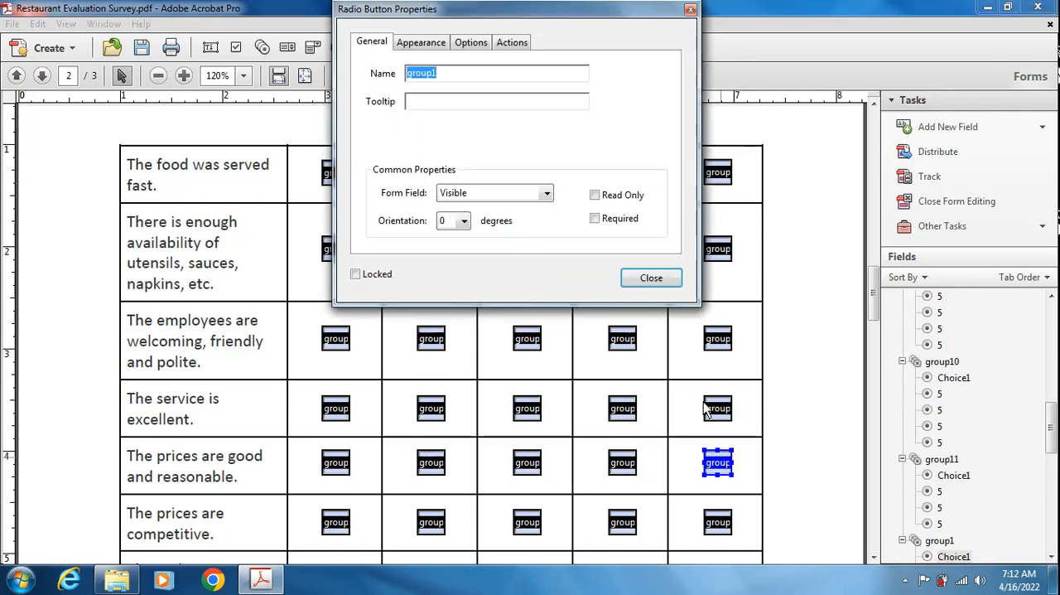
left_click(477, 87)
type("1")
left_click(651, 278)
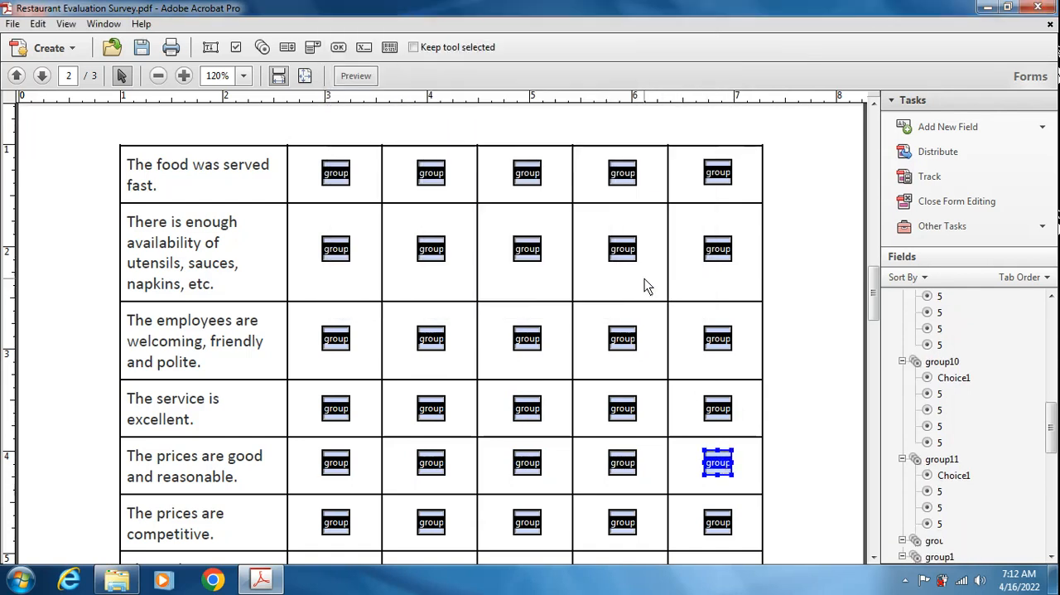
- Rename the Strongly Agree radio button of "The prices are competitive." as group12
scroll(786, 298, "down", 2)
scroll(787, 299, "down", 3)
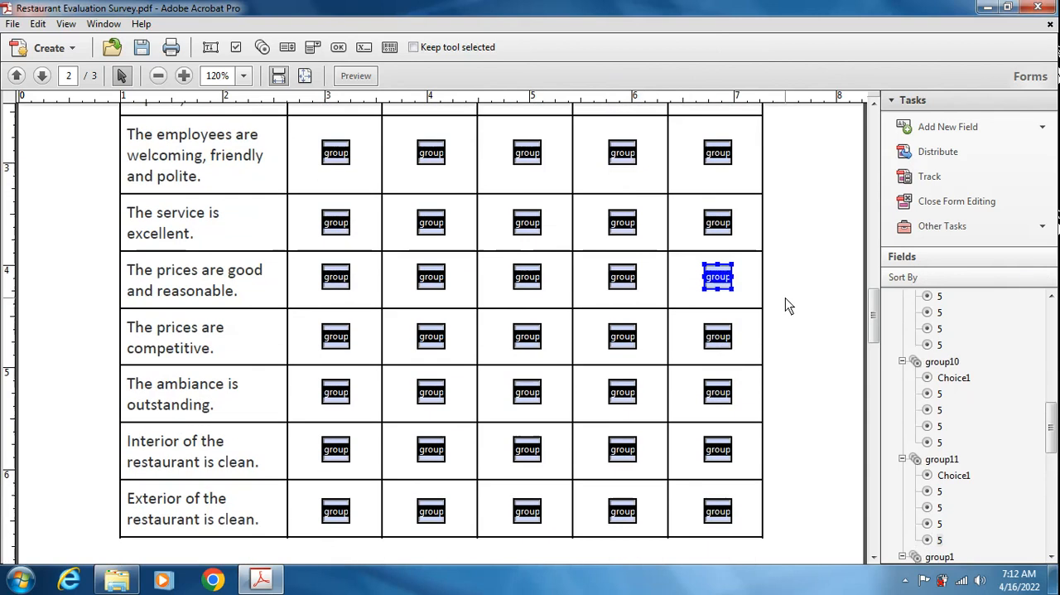
double_click(334, 338)
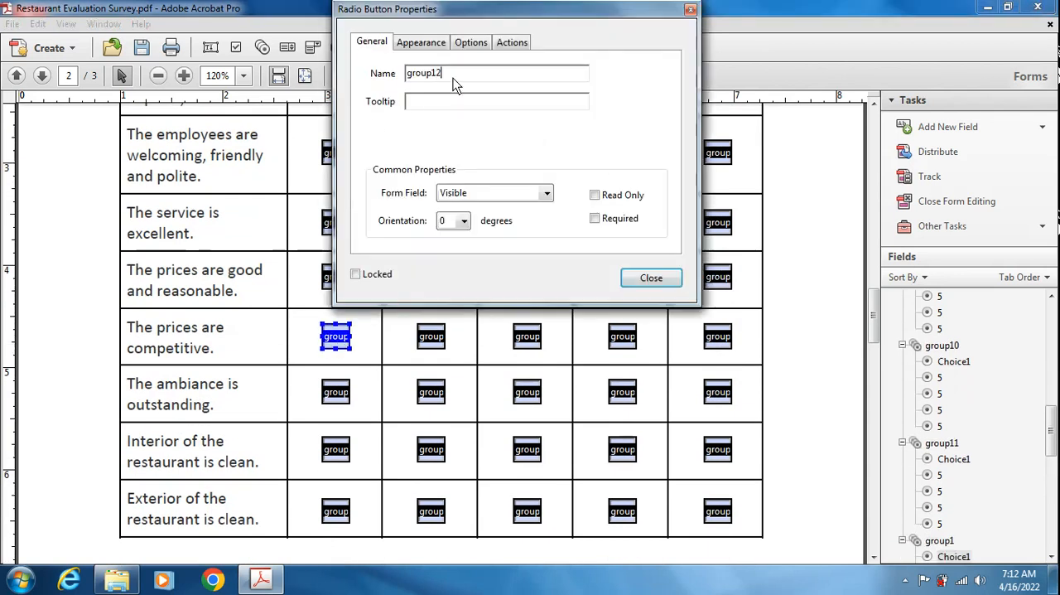
left_click(651, 278)
left_click_drag(395, 316, 721, 352)
right_click(710, 347)
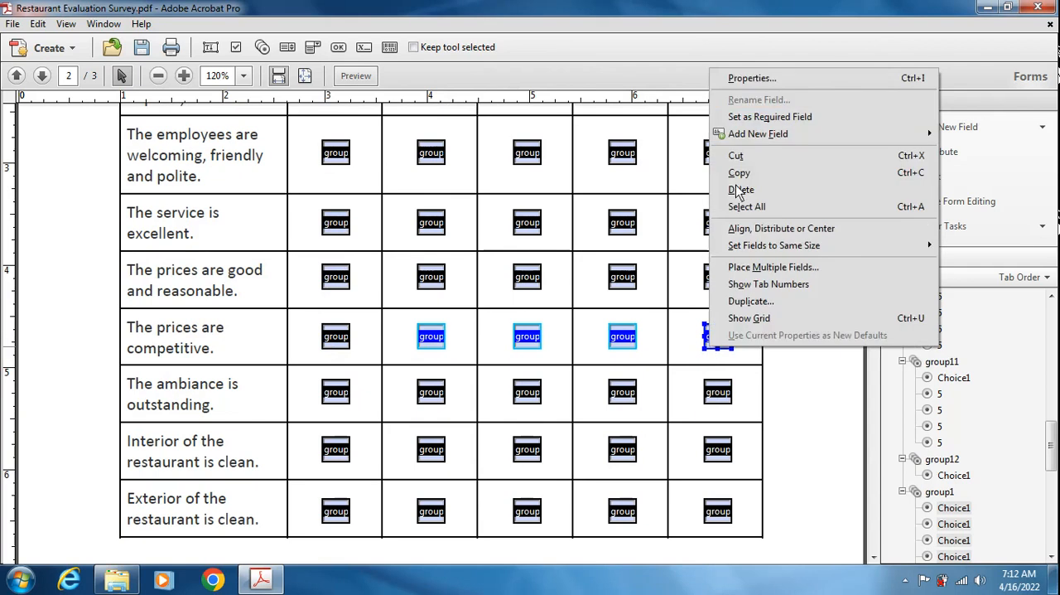
left_click(732, 80)
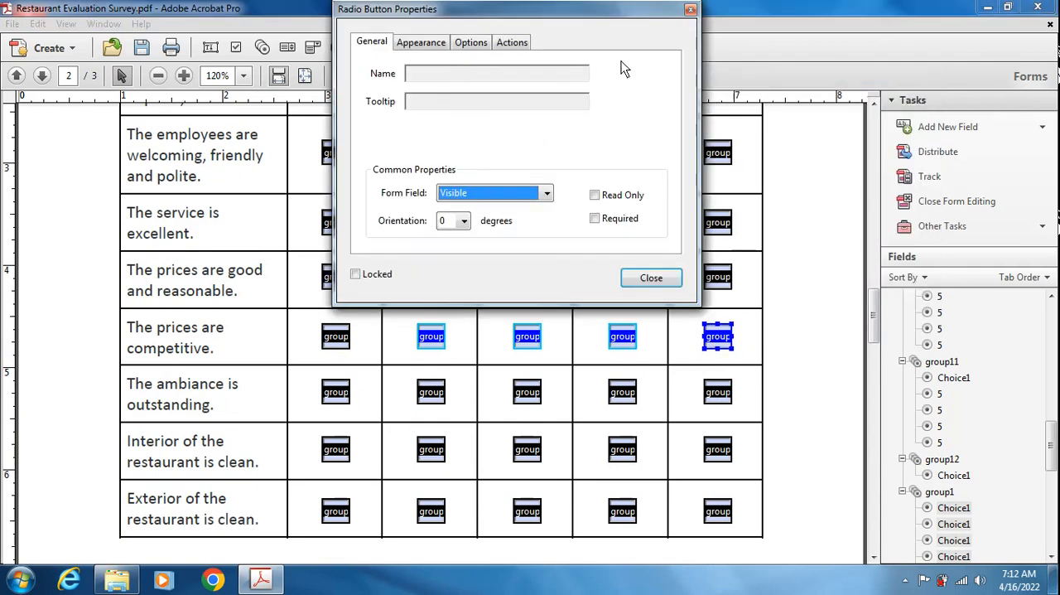
left_click(691, 10)
left_click(777, 316)
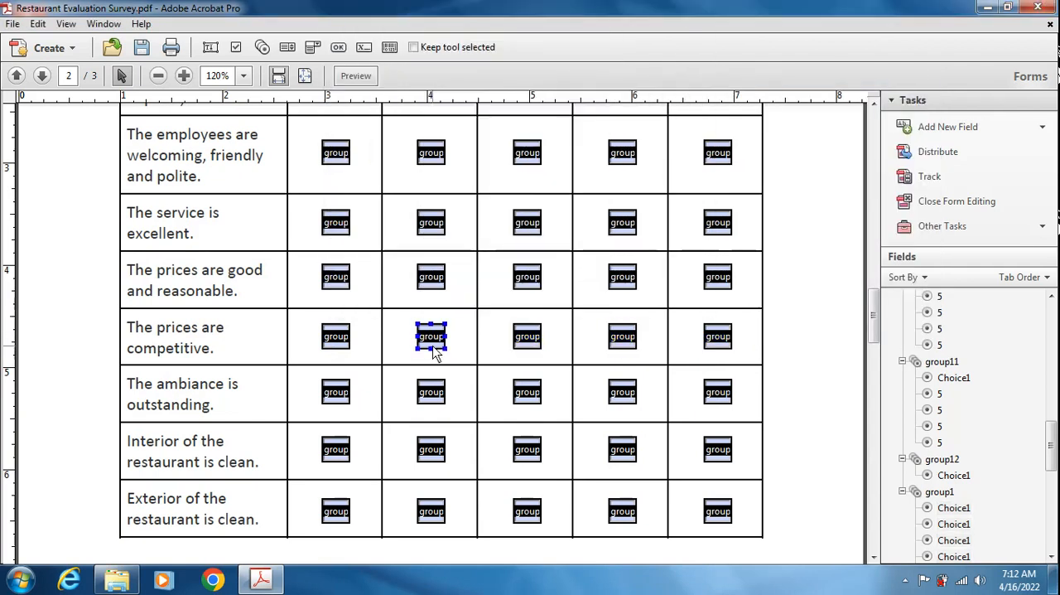
- Rename the Agree and Neither Agree or Disagree radio buttons of "The prices are competitive." as group12
double_click(431, 338)
type("2")
left_click(646, 279)
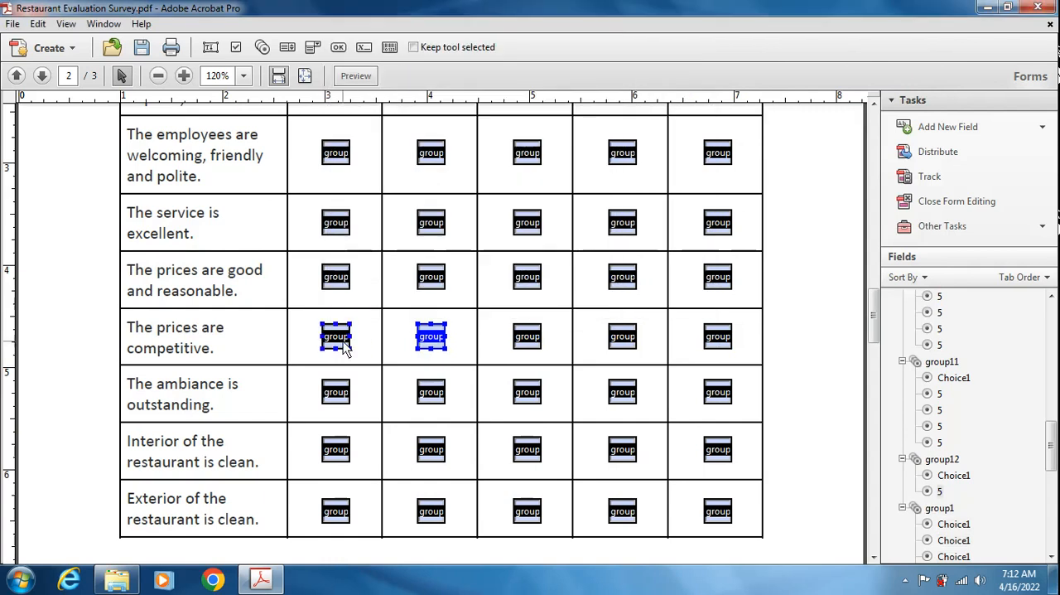
double_click(530, 346)
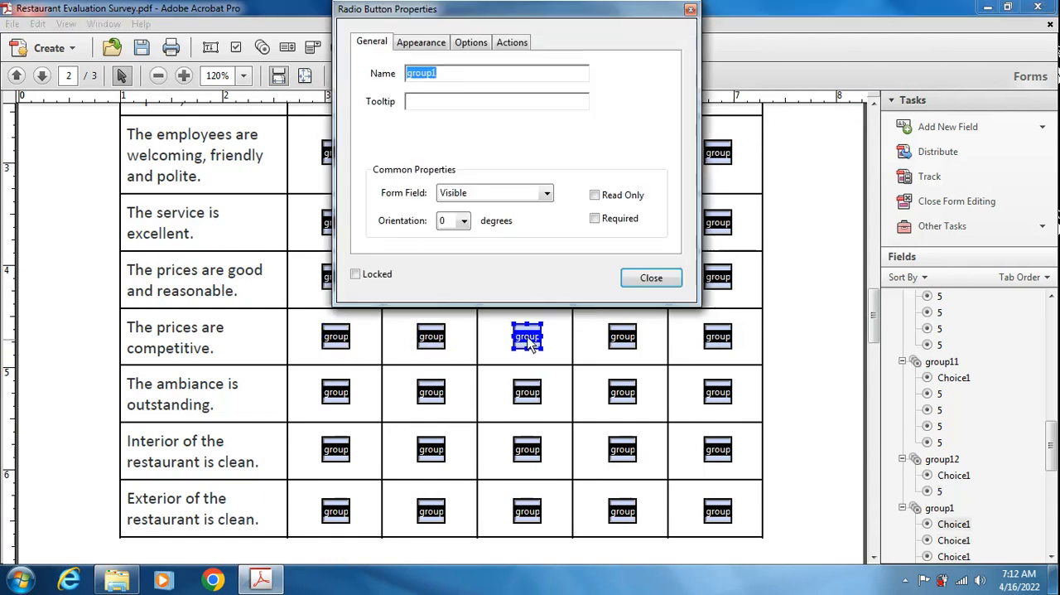
left_click(463, 72)
type("2")
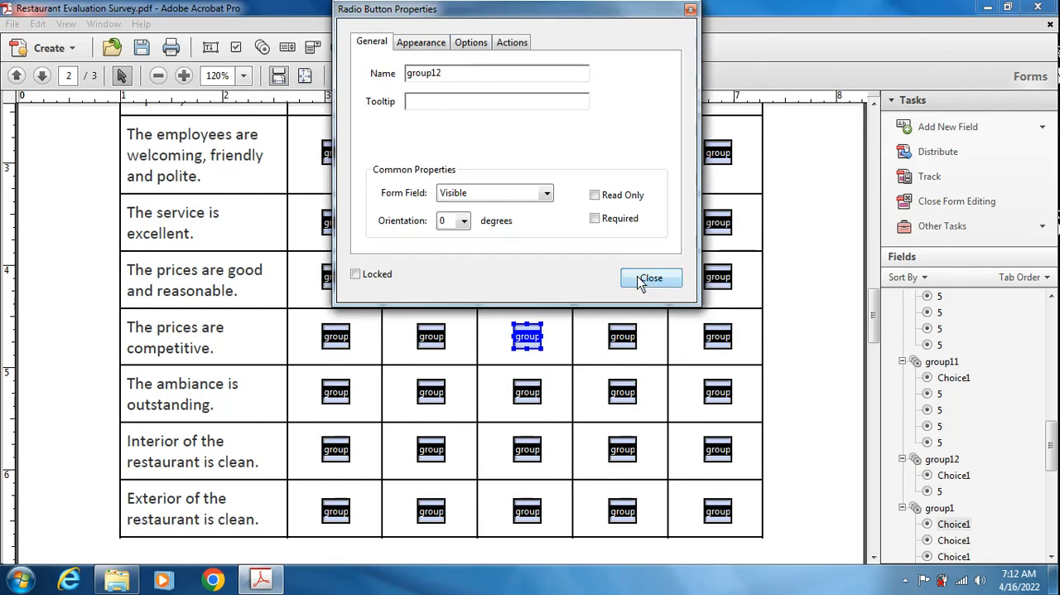
left_click(651, 278)
- Rename the Disagree and Strongly Disagree radio buttons of "The prices are competitive." as group12
double_click(623, 346)
left_click(458, 73)
type("2")
left_click(651, 278)
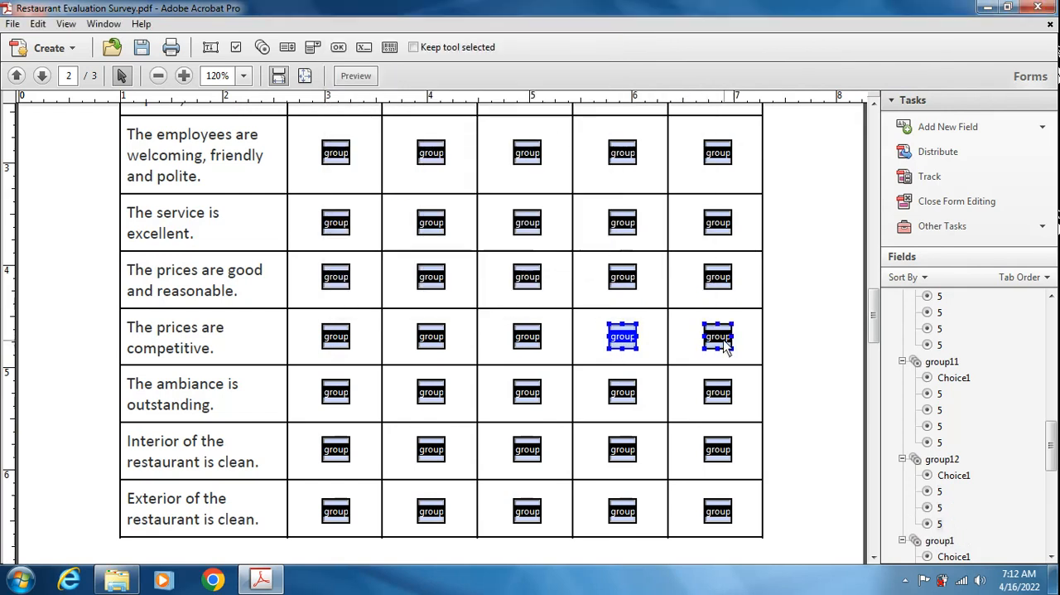
double_click(718, 337)
left_click(460, 74)
type("2")
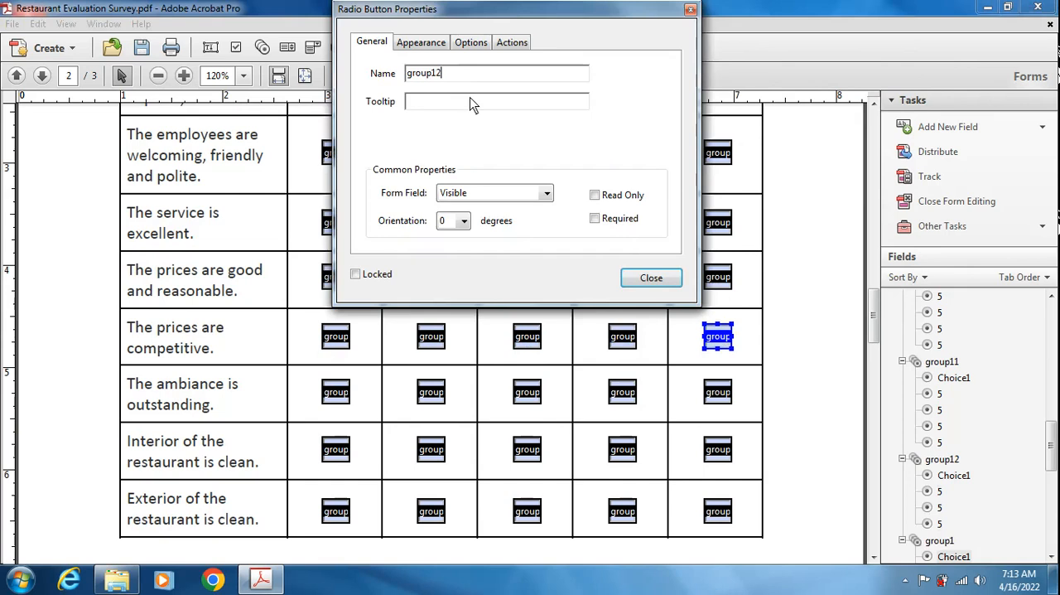
left_click(651, 278)
- Rename the Strongly Agree and Agree radio buttons of "The ambiance is outstanding." as group12
left_click(339, 394)
double_click(340, 395)
left_click(454, 75)
type("2")
left_click(651, 278)
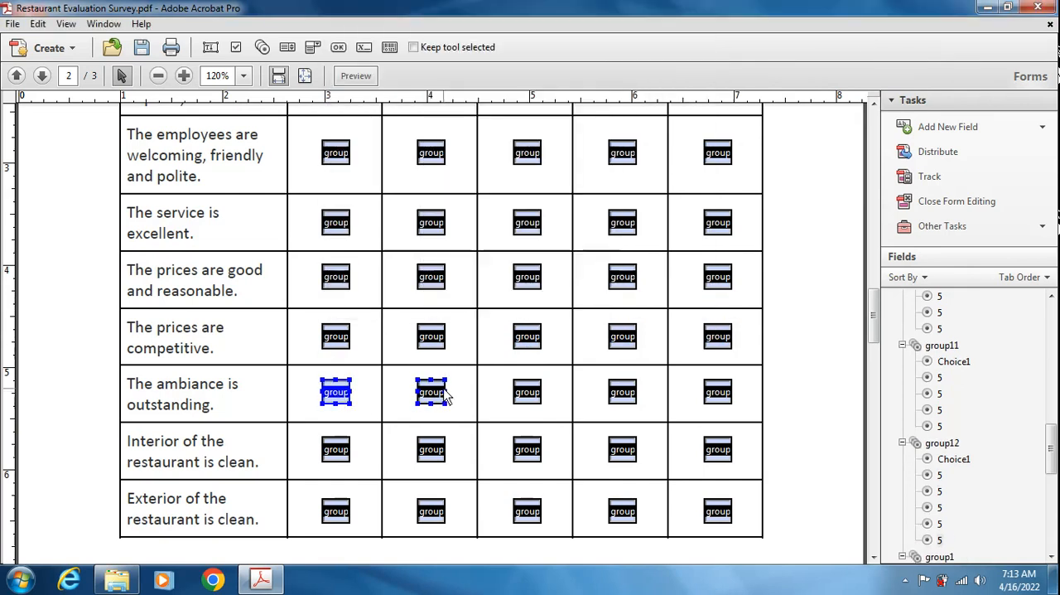
double_click(431, 393)
left_click(460, 73)
type("2")
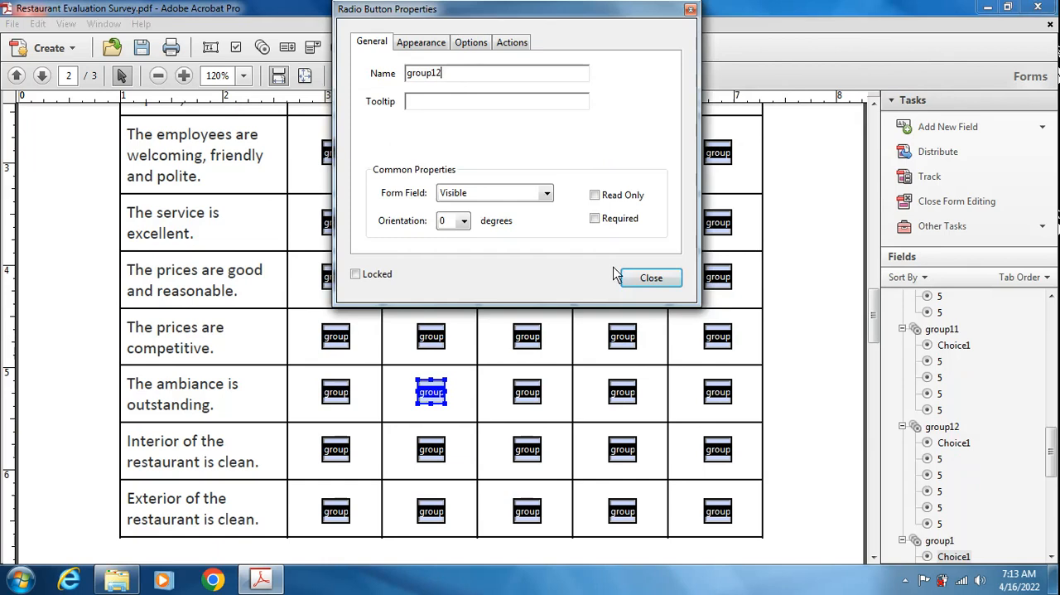
left_click(651, 277)
- Rename the Neither Agree or Disagree and Disagree radio buttons of "The ambiance is outstanding." as group12
double_click(529, 383)
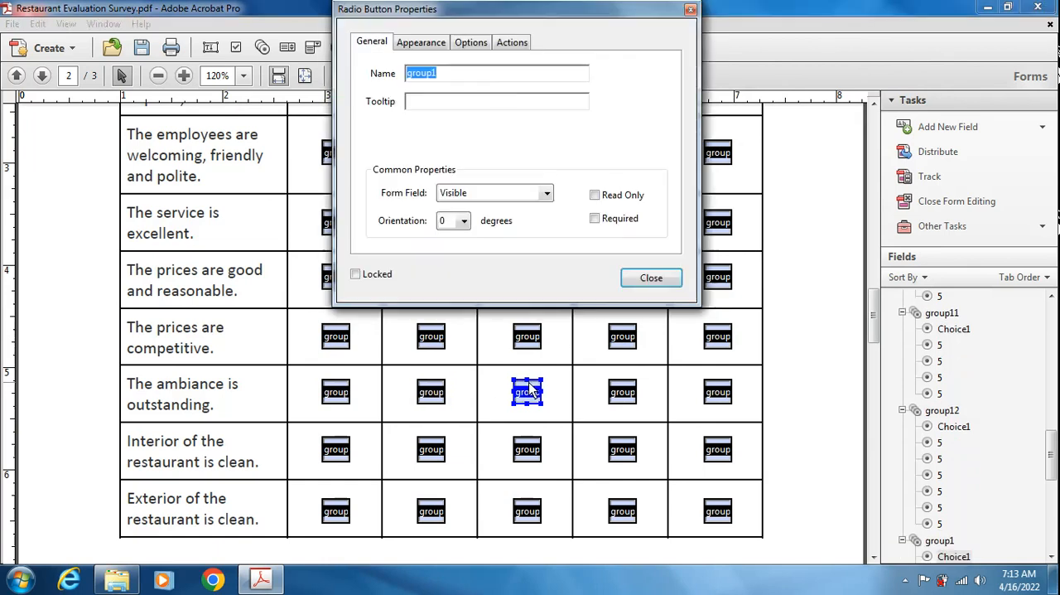
left_click(462, 79)
type("2")
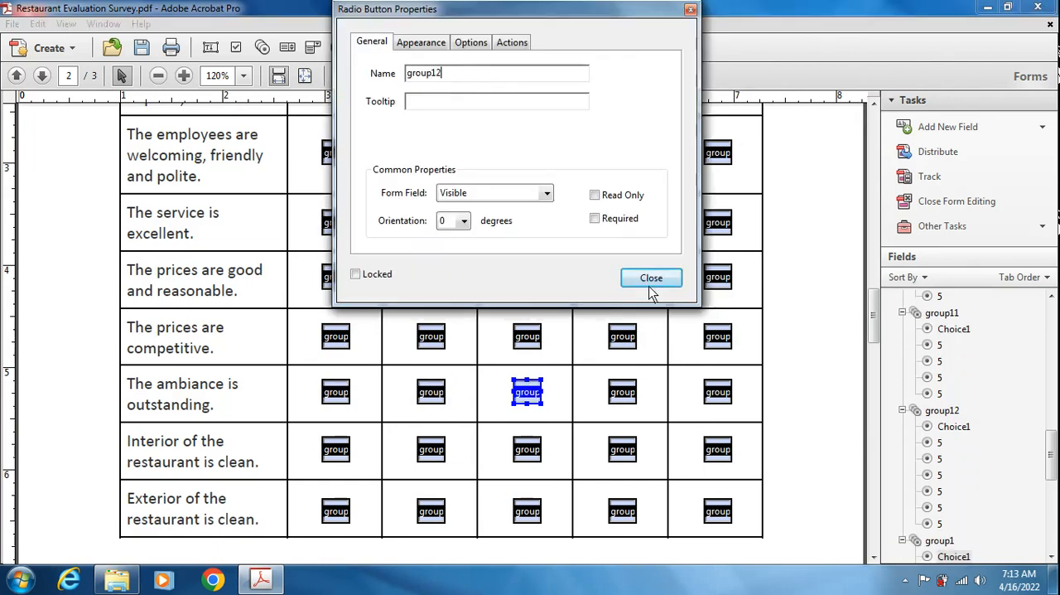
left_click(652, 278)
double_click(626, 395)
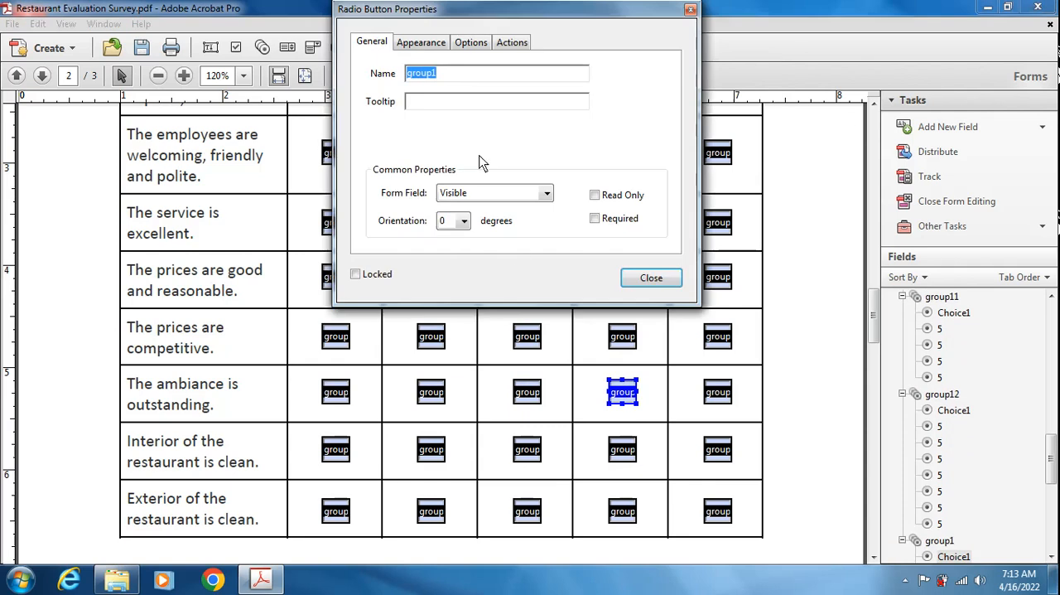
left_click(458, 82)
type("2")
left_click(651, 278)
left_click(719, 395)
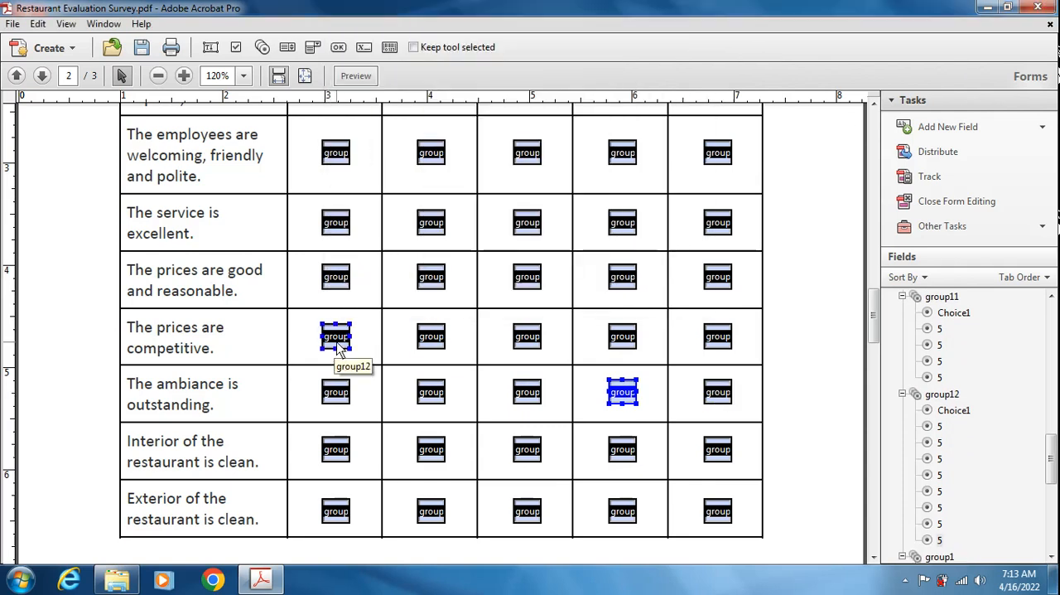
- Rename the Strongly Agree and Agree radio buttons of "The ambiance is outstanding." as group13
double_click(338, 396)
key("BackSpace")
type("3")
left_click(639, 280)
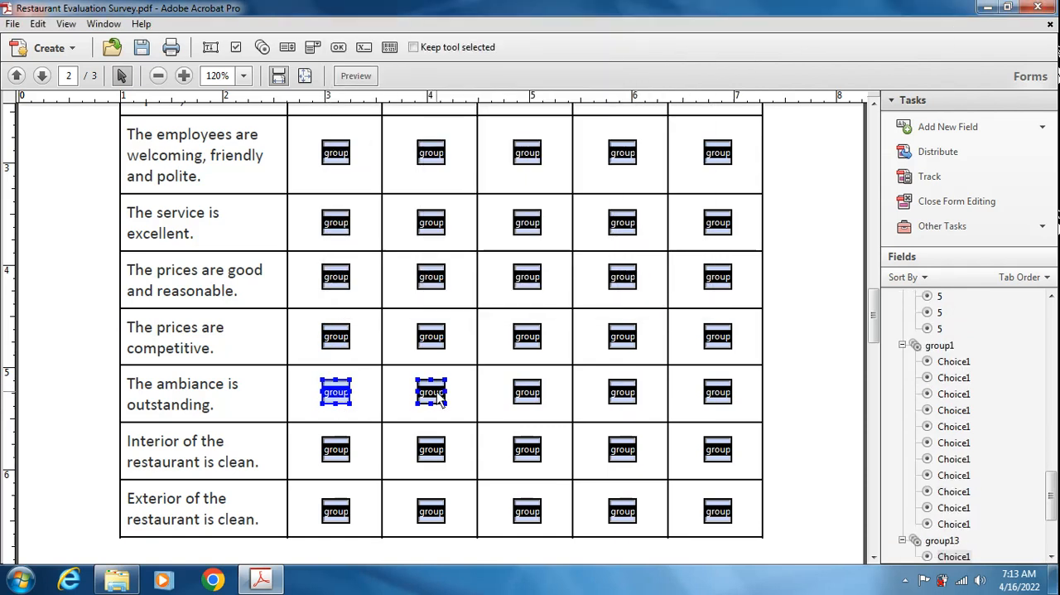
double_click(432, 392)
left_click(444, 79)
type("3")
left_click(651, 279)
- Rename the Neither Agree or Disagree radio button of "The ambiance is outstanding." as group13
left_click(527, 394)
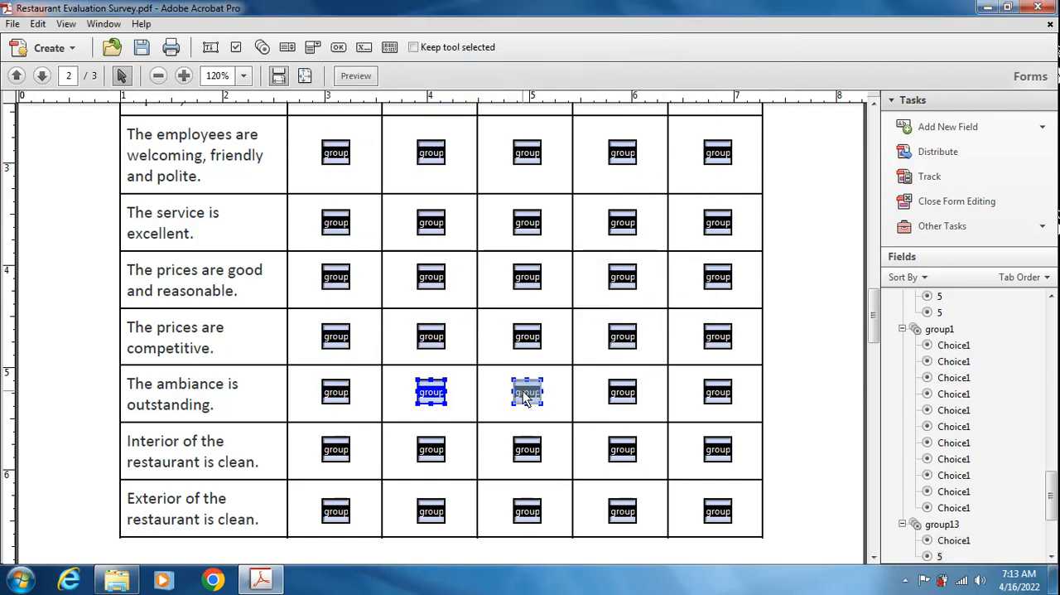
double_click(522, 393)
left_click(452, 80)
key("BackSpace")
type("3")
left_click(651, 277)
- Rename the Disagree and Strongly Disagree radio buttons of "The ambiance is outstanding." as group13
left_click(622, 393)
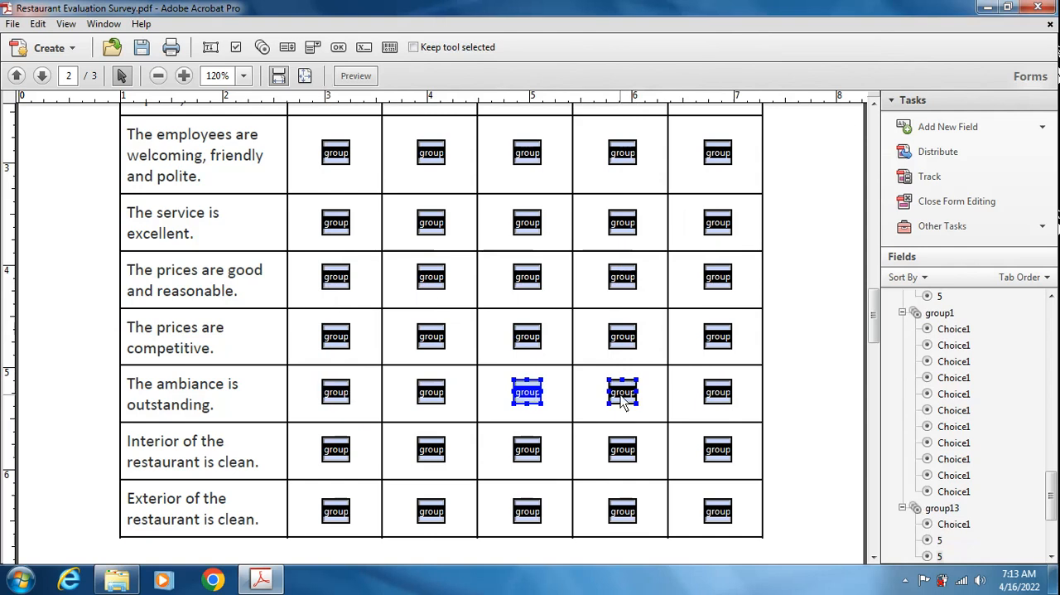
double_click(622, 393)
left_click(487, 82)
type("3")
left_click(651, 278)
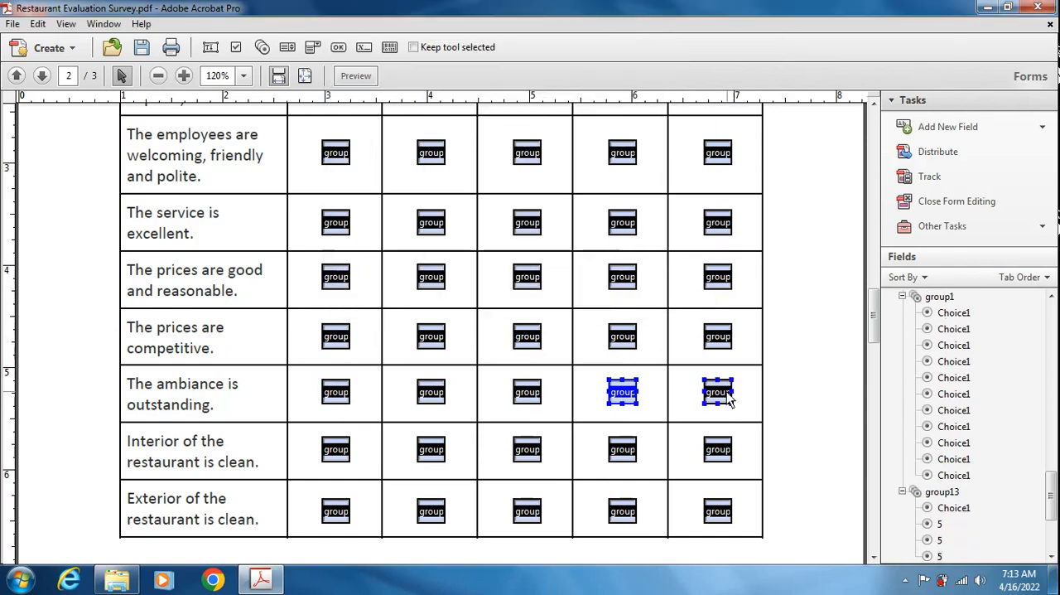
double_click(722, 392)
left_click(472, 74)
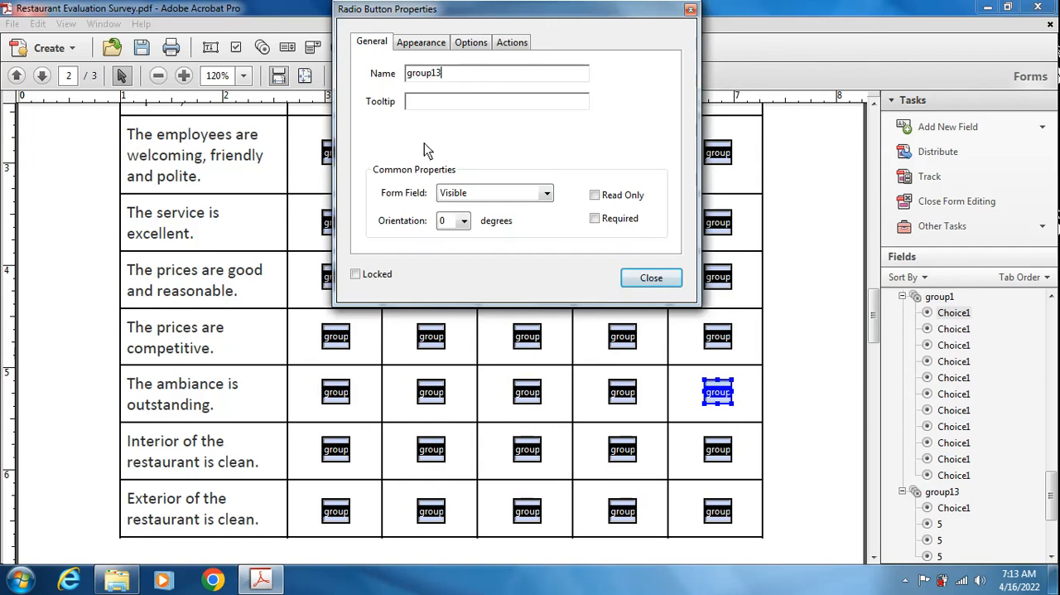
left_click(651, 282)
- Rename the Strongly Agree and Agree radio buttons of "Interior of the restaurant is clean." as group14
double_click(336, 447)
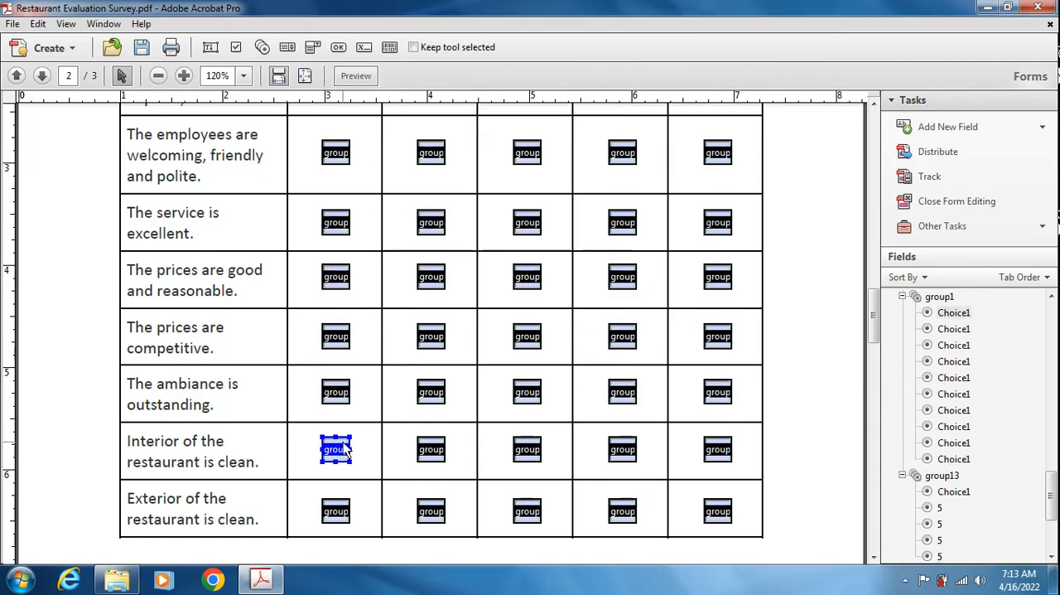
left_click(461, 76)
type("4")
left_click(651, 278)
double_click(431, 449)
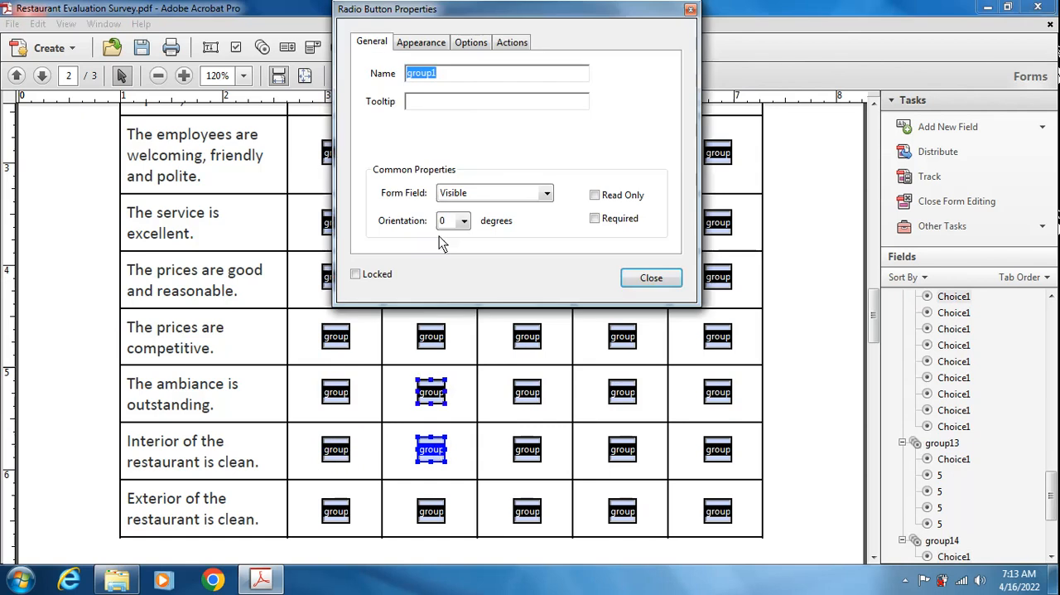
left_click(458, 78)
type("4")
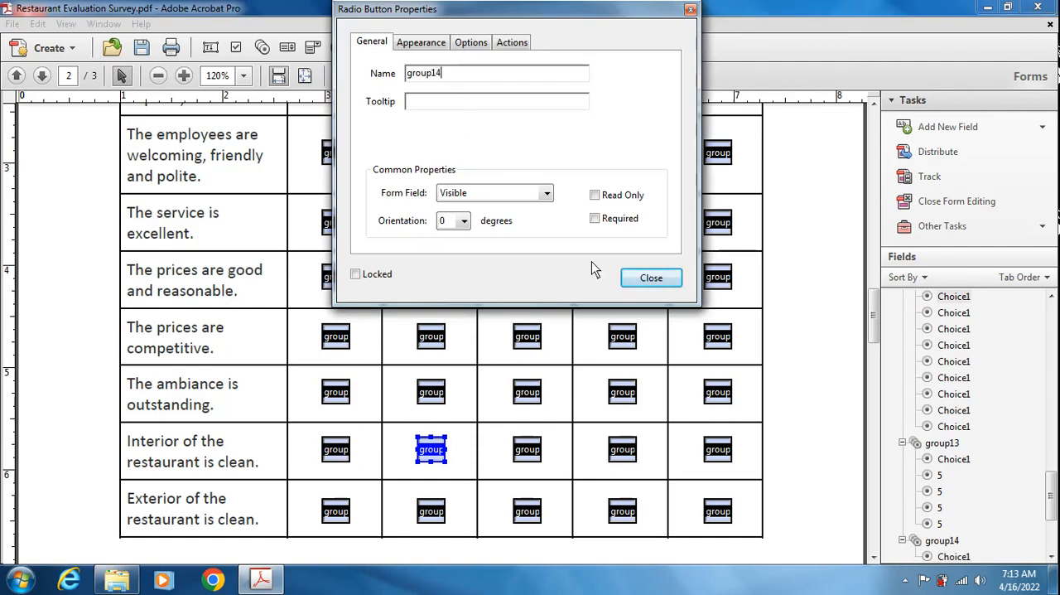
left_click(652, 278)
- Rename the Neither Agree or Disagree and Disagree radio buttons of "Interior of the restaurant is clean." as group14
left_click(530, 461)
double_click(529, 461)
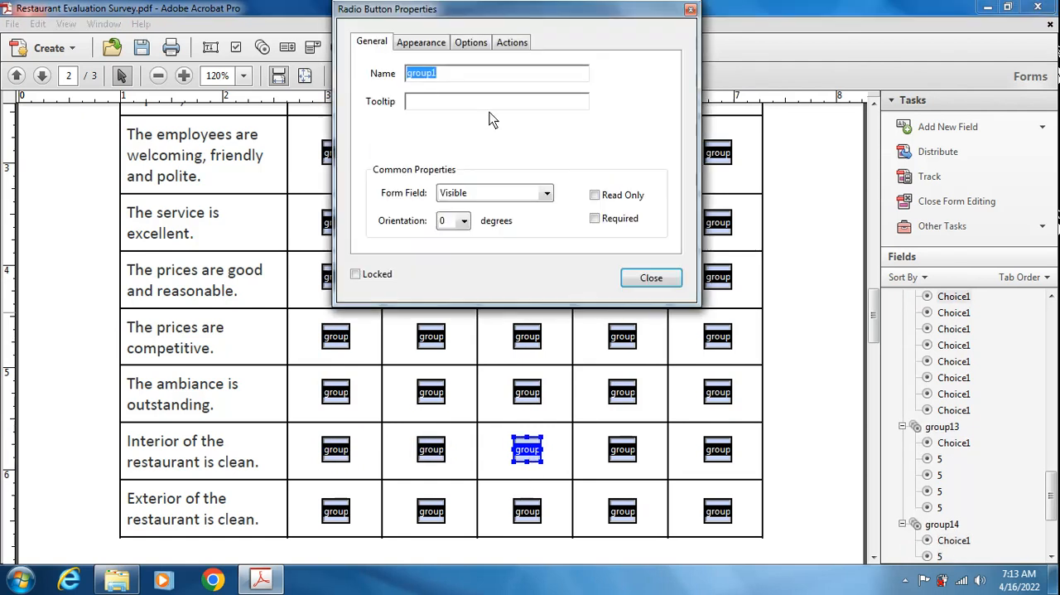
left_click(468, 78)
type("4")
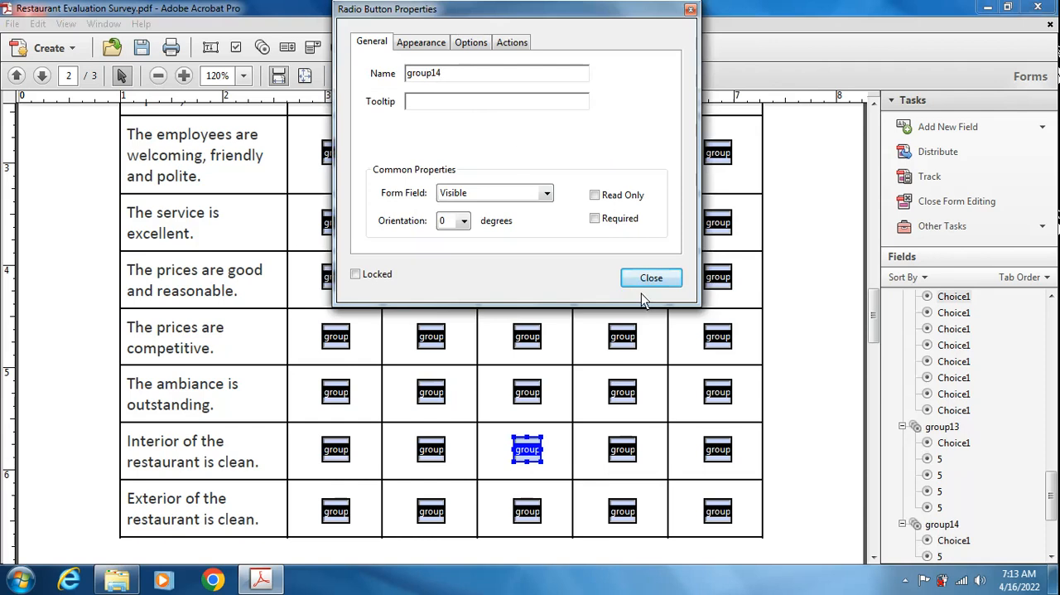
left_click(648, 279)
double_click(623, 449)
left_click(454, 78)
type("4")
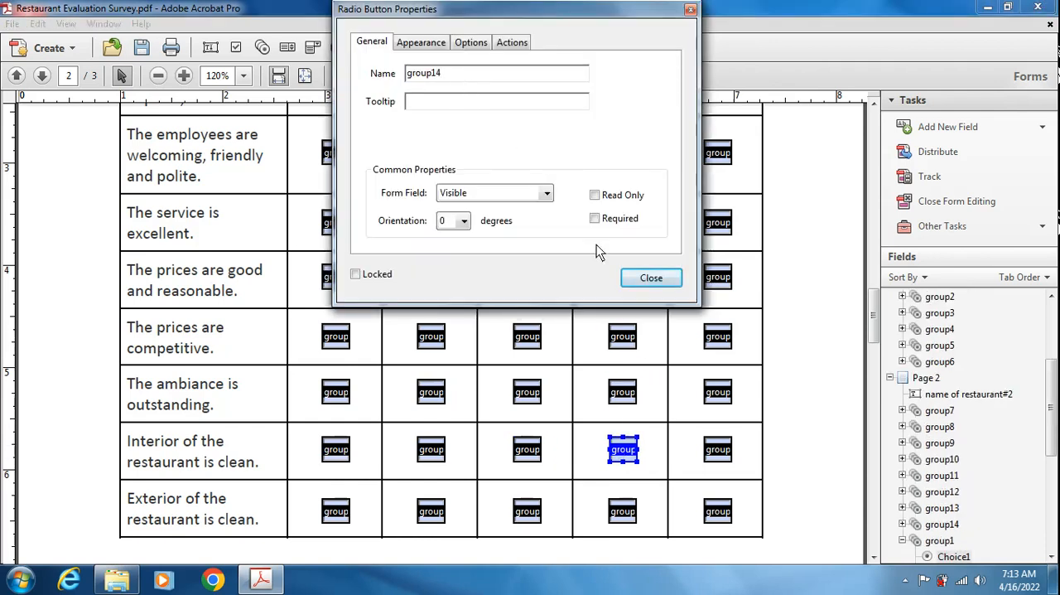
left_click(639, 277)
- Rename the Strongly Disagree radio button of "Interior of the restaurant is clean." as group14
double_click(717, 449)
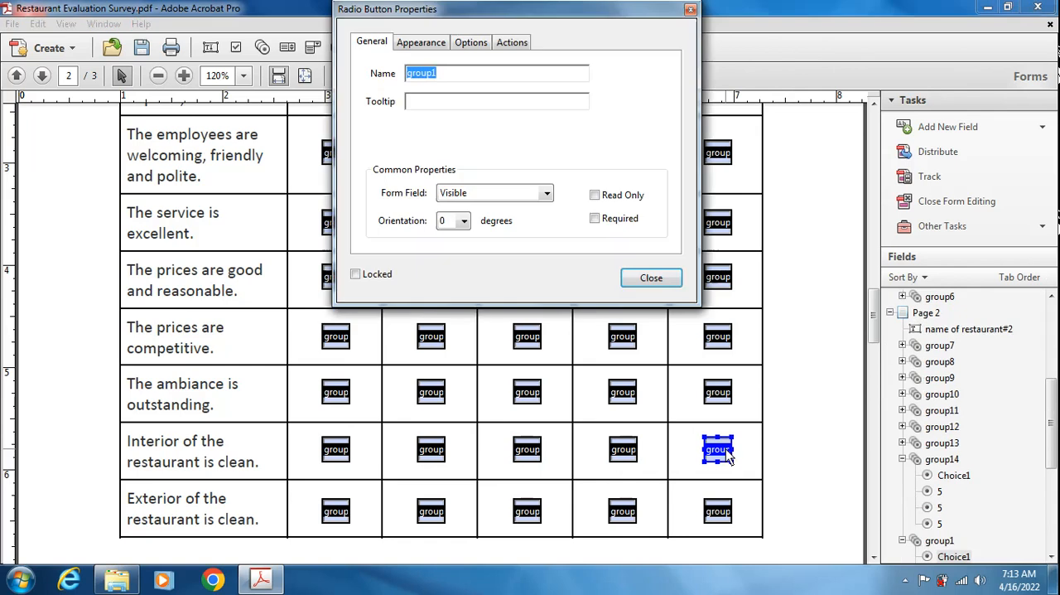
left_click(504, 77)
type("4")
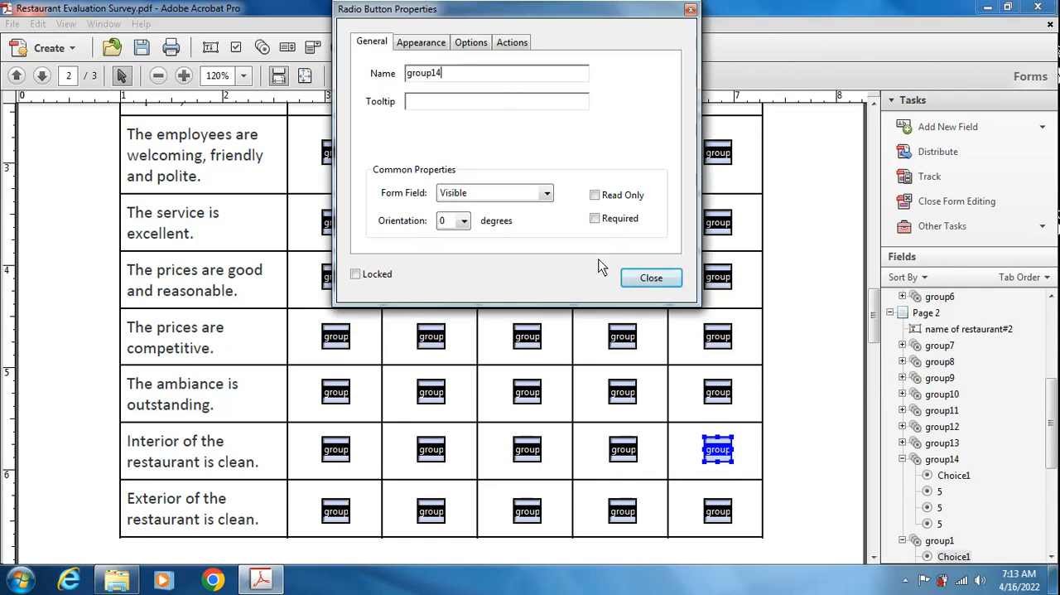
left_click(650, 277)
- Rename the Strongly Agree and Agree radio buttons of "Exterior of the restaurant is clean." as group15
left_click(335, 512)
double_click(336, 513)
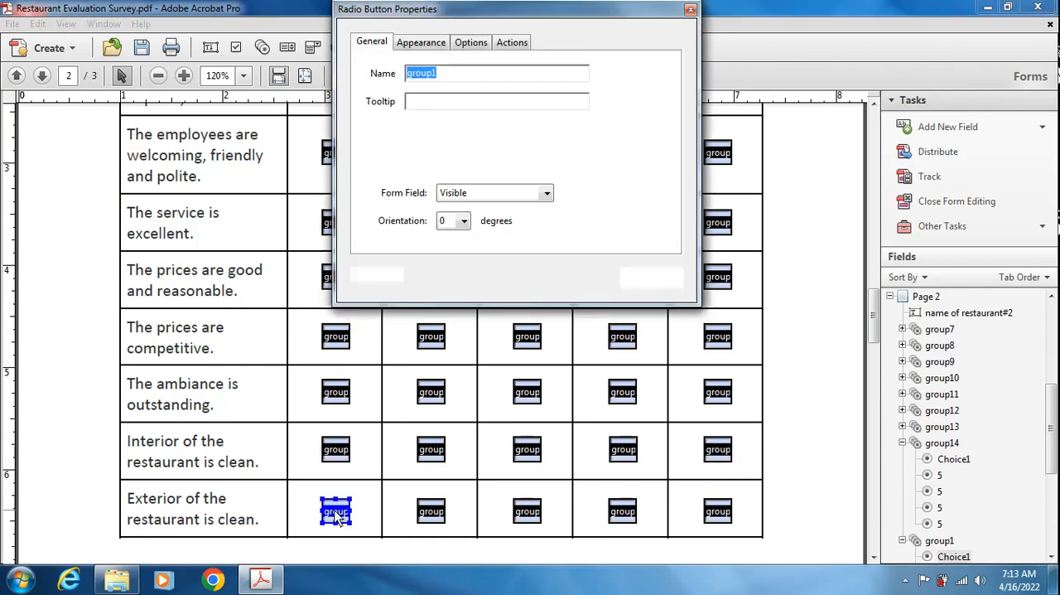
type("5")
left_click(650, 278)
double_click(425, 509)
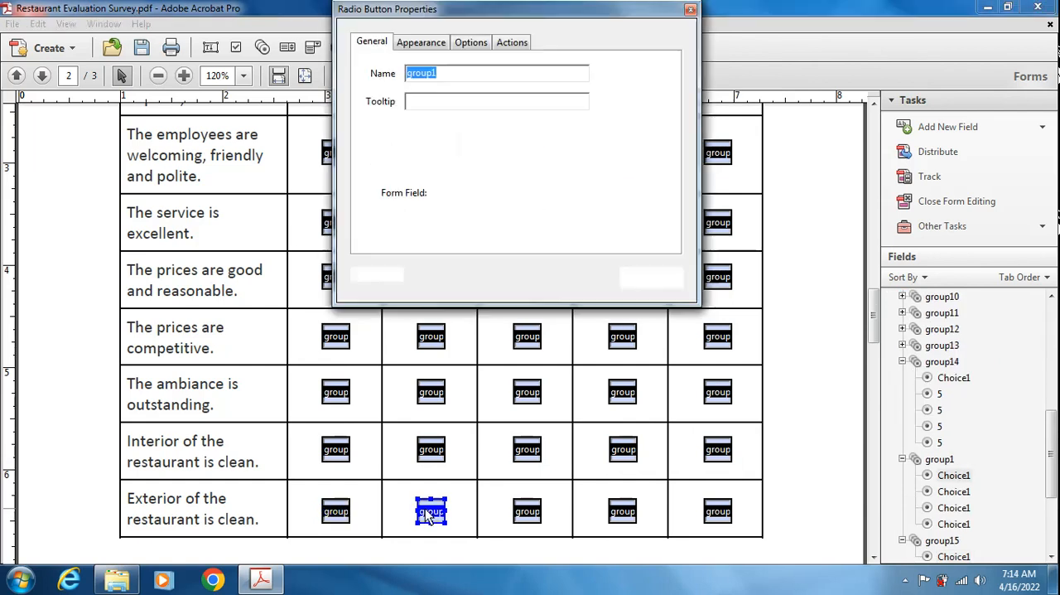
type("5")
left_click(650, 278)
- Rename the Neither Agree or Disagree and Disagree radio buttons of "Exterior of the restaurant is clean." as group15
double_click(527, 511)
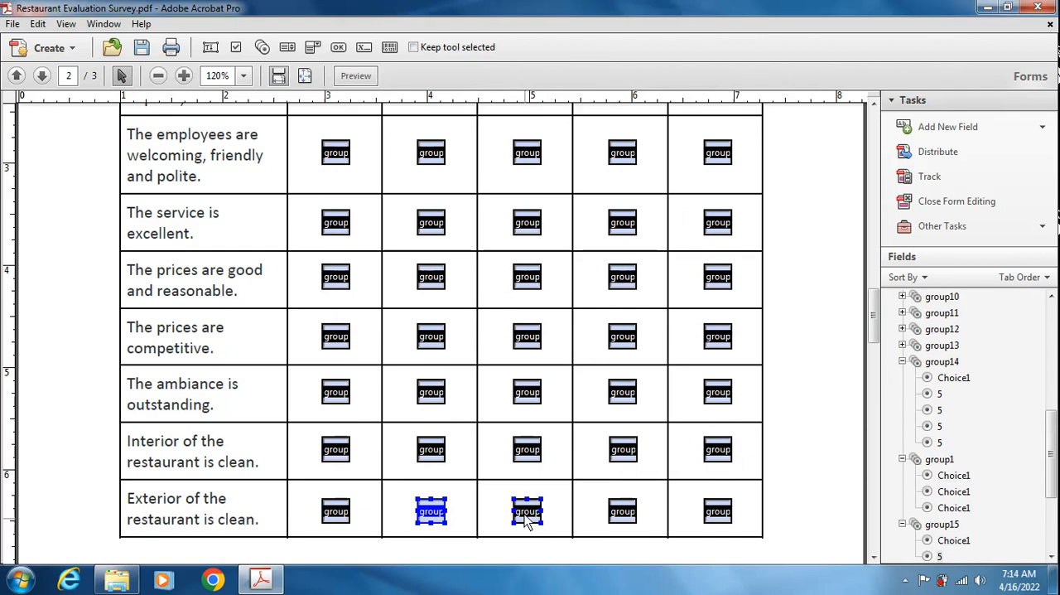
left_click(466, 78)
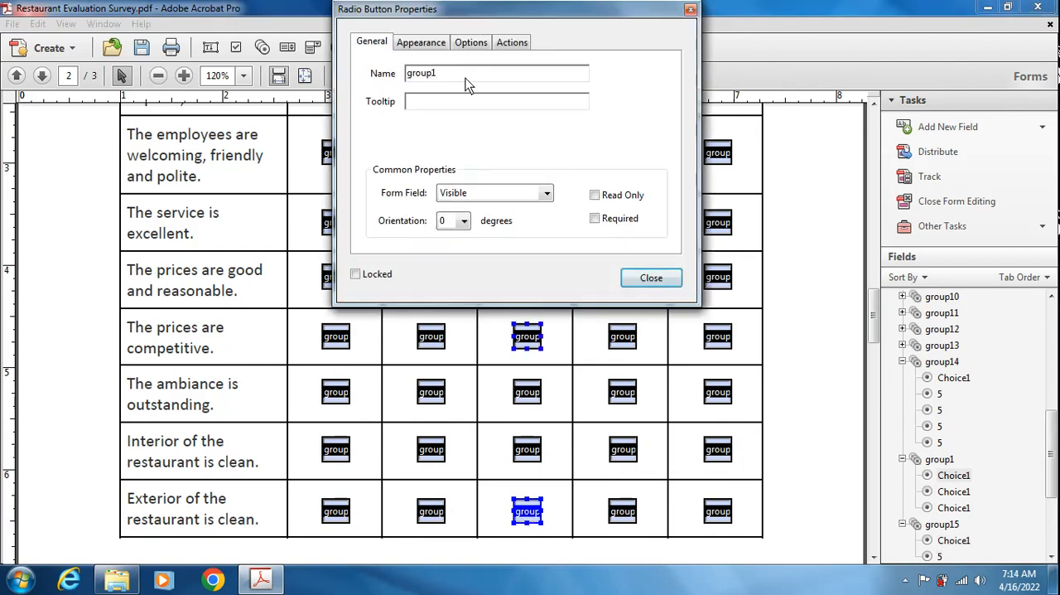
type("5")
left_click(638, 278)
double_click(622, 509)
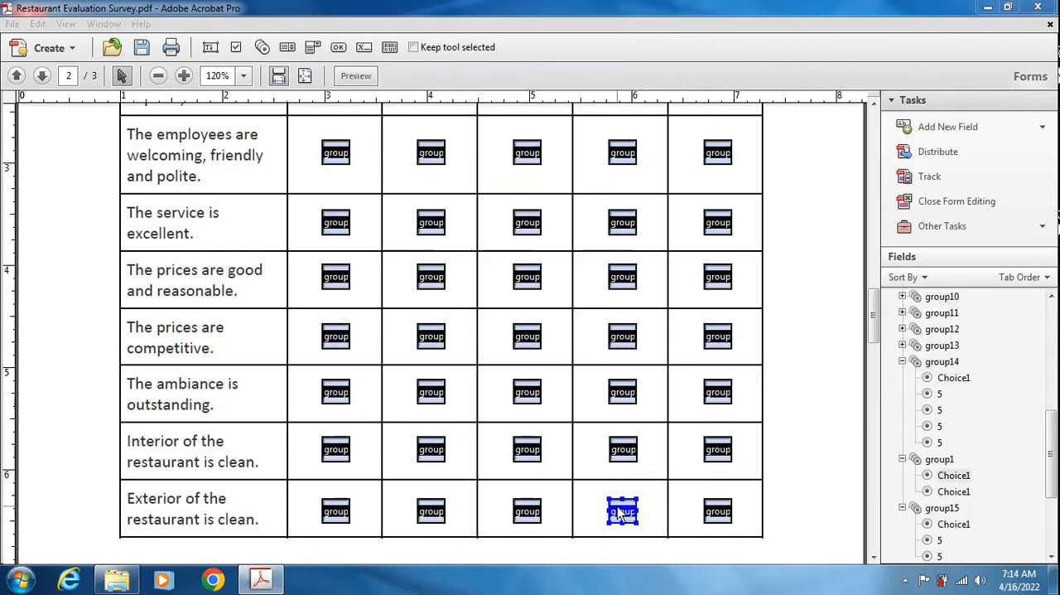
left_click(481, 74)
type("5")
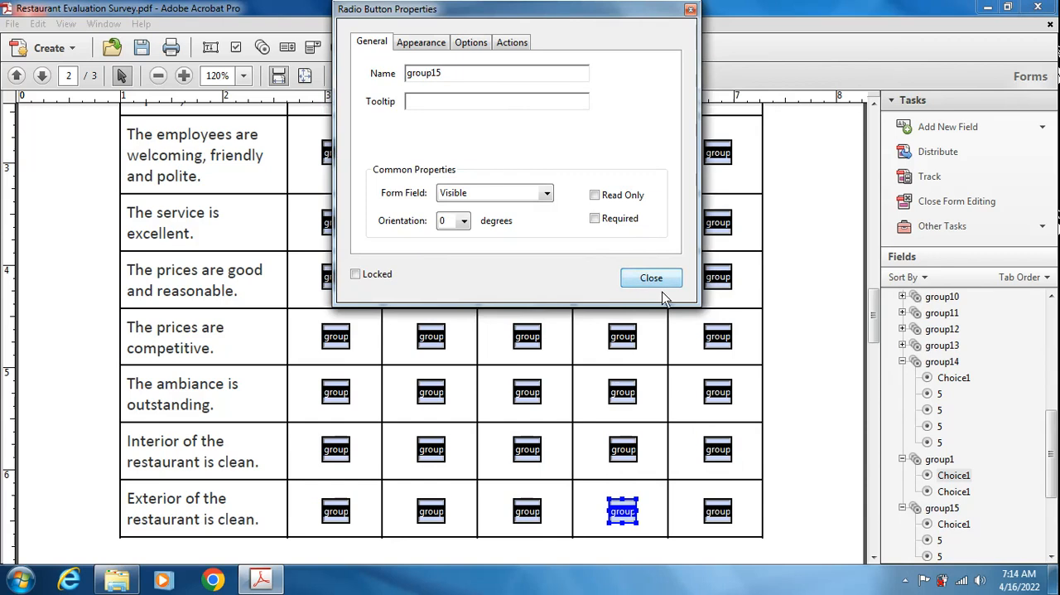
left_click(651, 278)
- Rename the Strongly Disagree radio button of "Exterior of the restaurant is clean." as group15 and deselect it
double_click(717, 512)
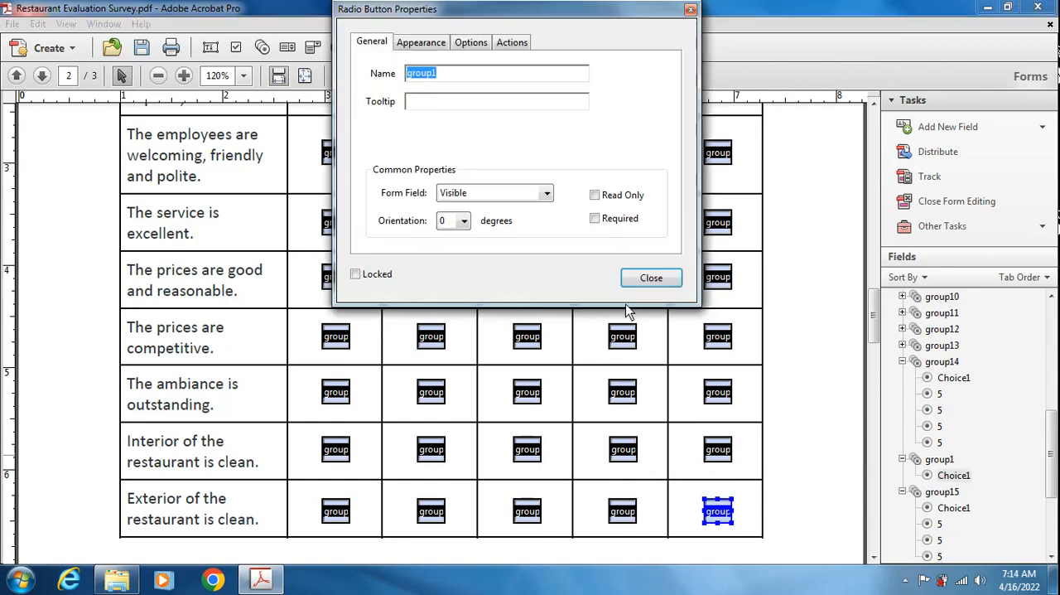
left_click(455, 80)
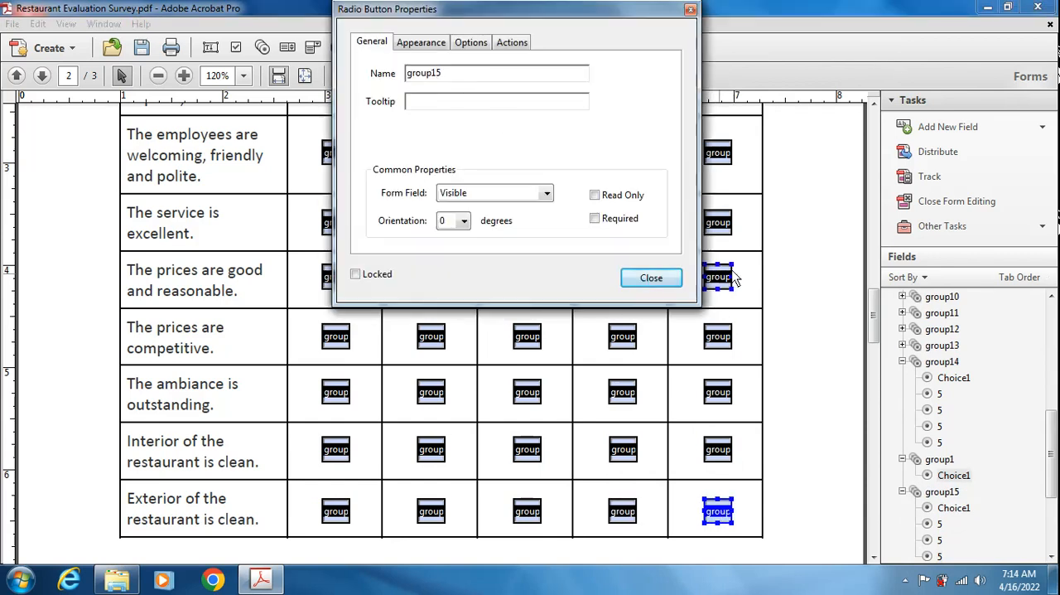
left_click(652, 279)
left_click(789, 331)
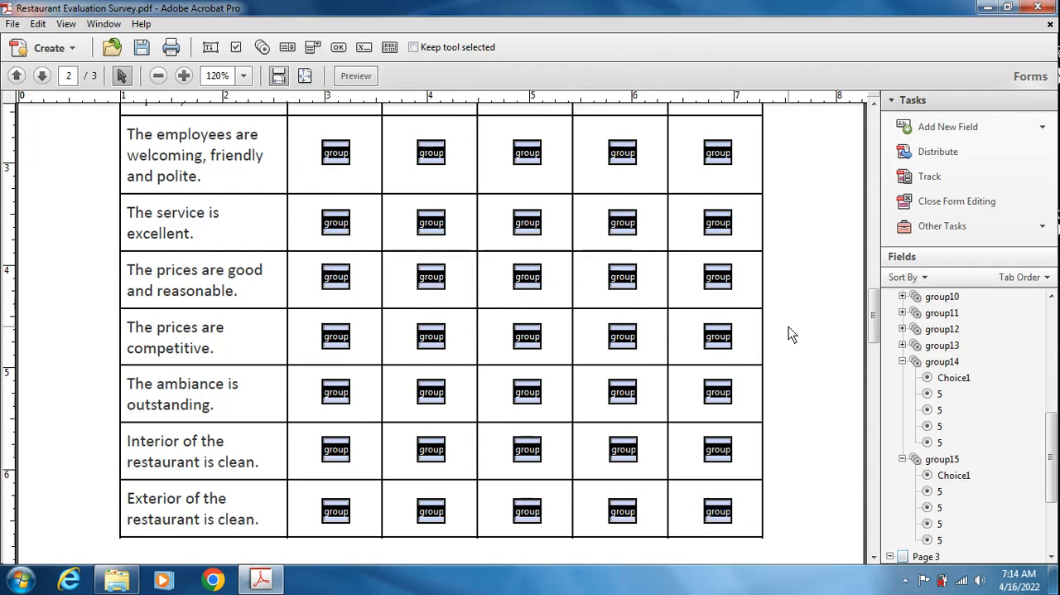
- Preview the form and choose Strongly Agree for the clean exterior row and Agree for the clean interior row
scroll(788, 331, "down", 3)
scroll(710, 315, "up", 1)
left_click(346, 125)
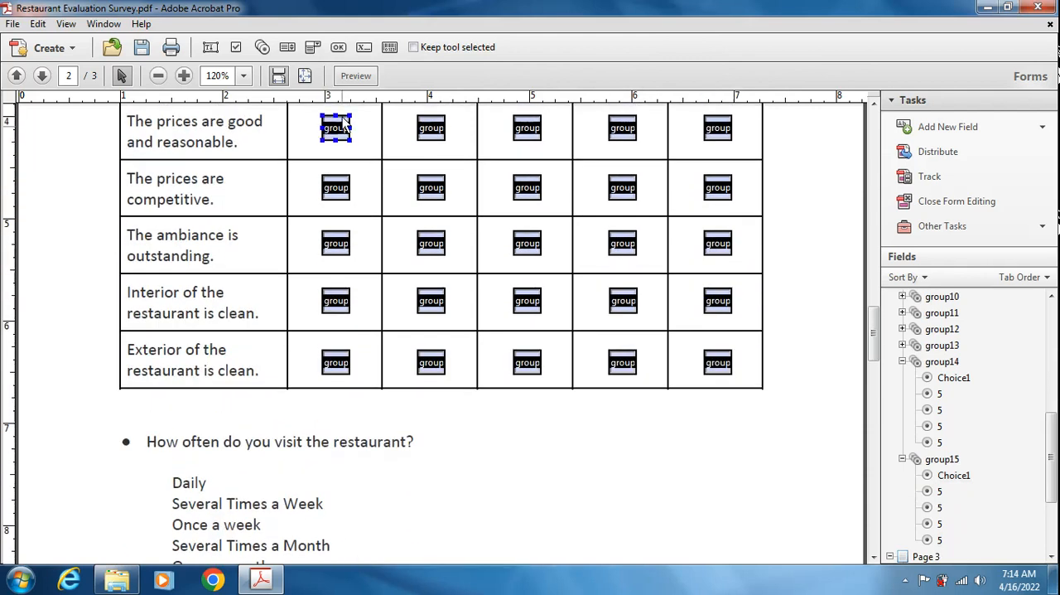
left_click(355, 75)
left_click(396, 439)
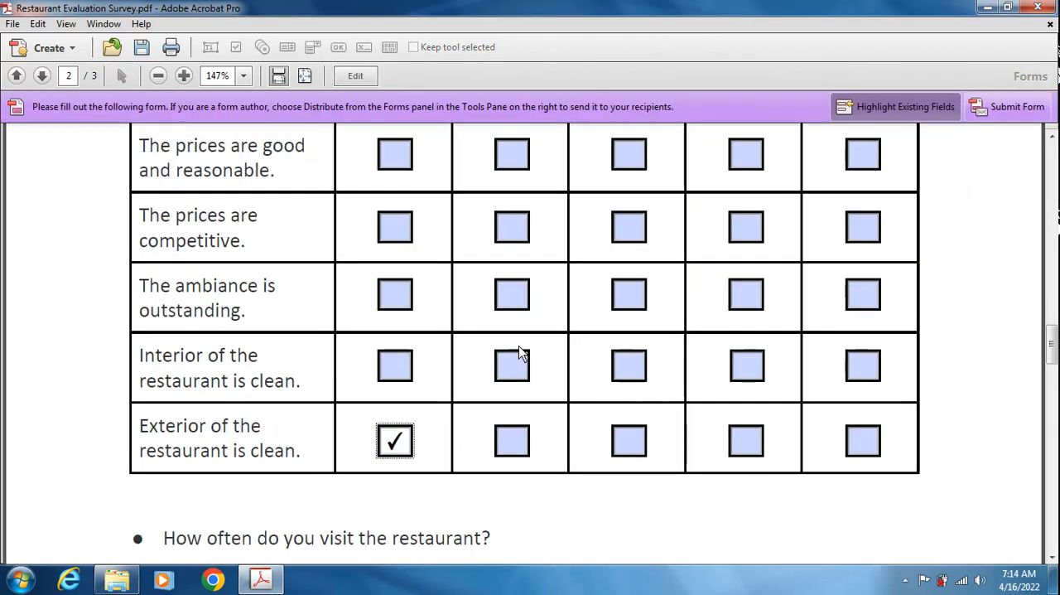
left_click(519, 367)
- Test single selection in the ambiance, competitive prices and reasonable prices rows, ending on Neither Agree or Disagree, Strongly Agree and Disagree, and return to form editing
left_click(513, 305)
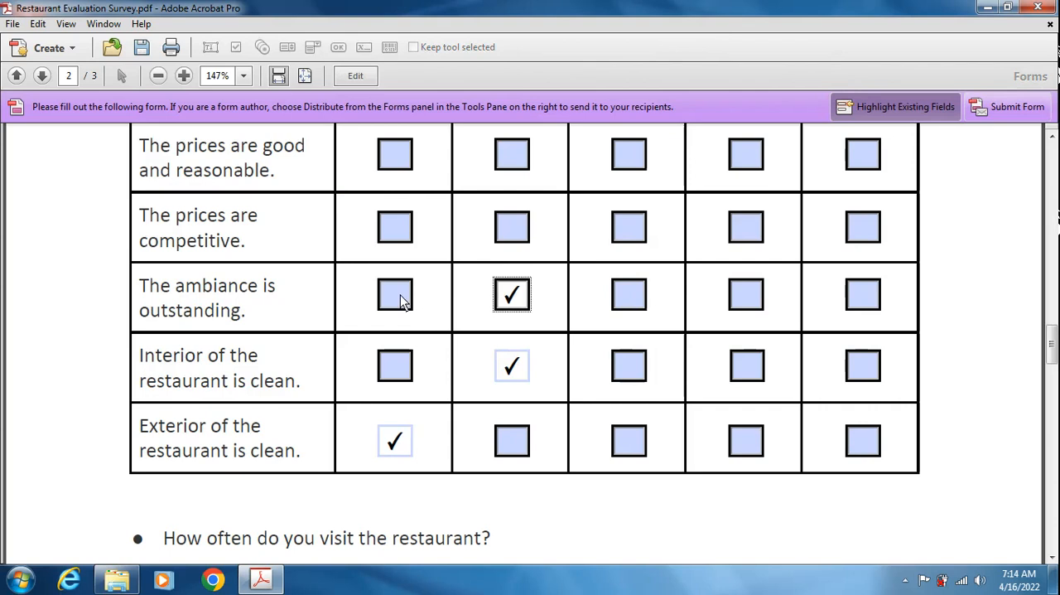
left_click(398, 295)
left_click(627, 294)
left_click(629, 227)
left_click(397, 227)
left_click(397, 158)
left_click(753, 156)
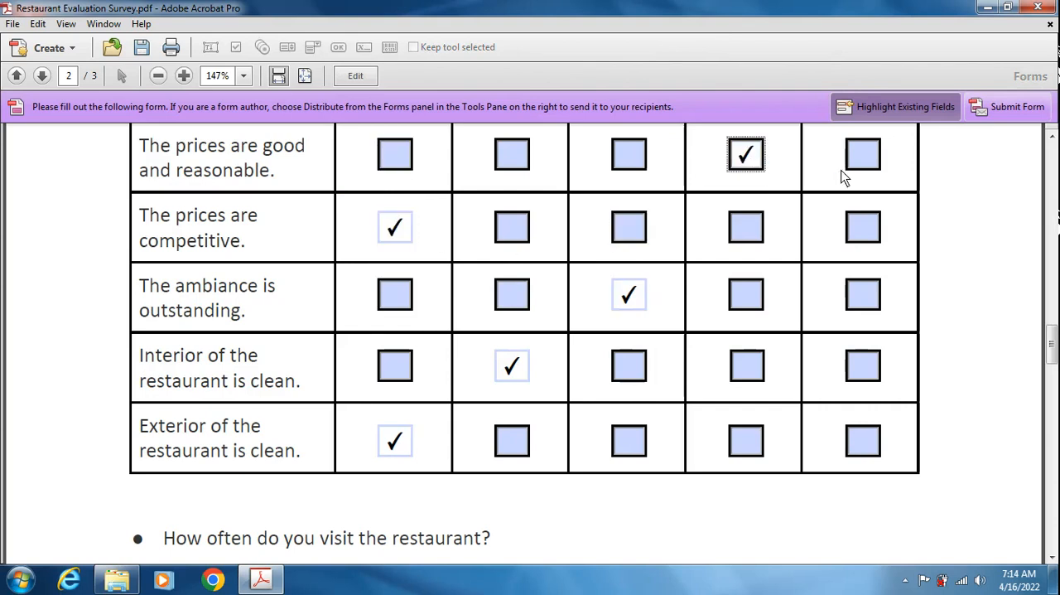
scroll(578, 212, "up", 3)
left_click(362, 81)
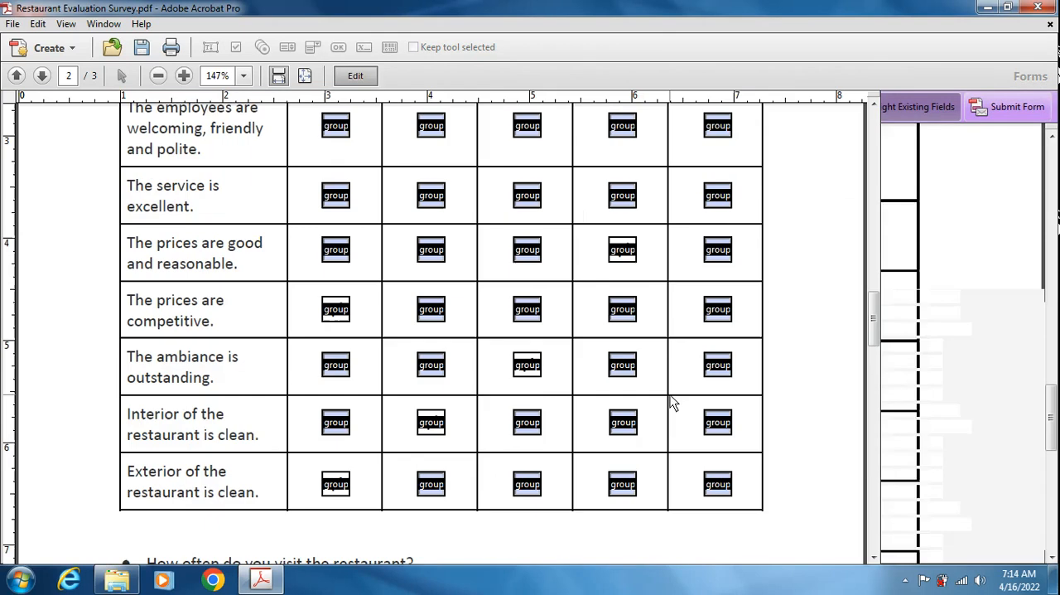
- Save the form as a new PDF named "Restaurant Evaluation Survey fillable" in the sample folder
scroll(533, 421, "down", 5)
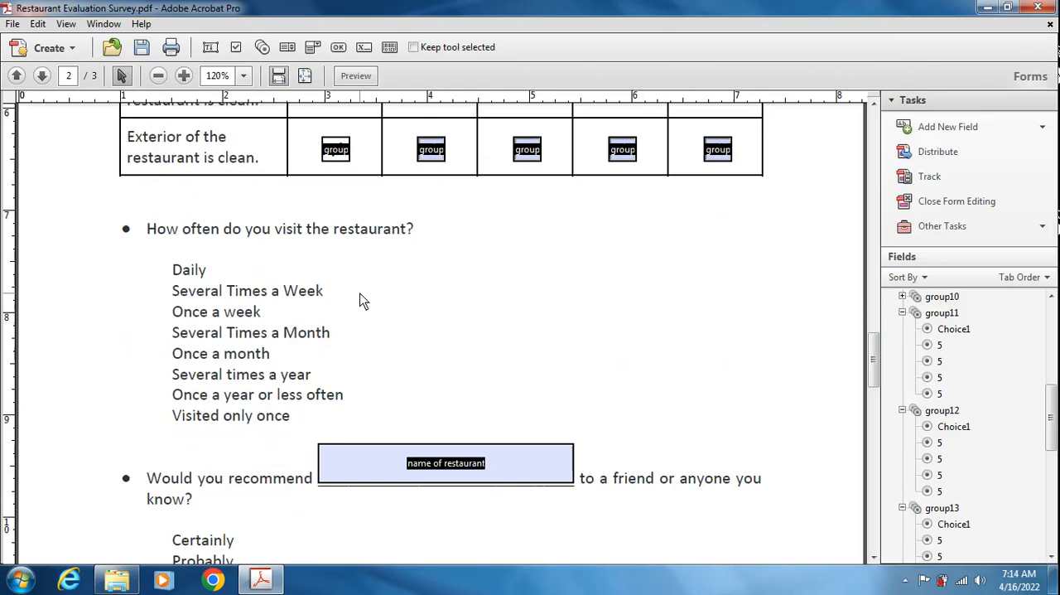
left_click(38, 23)
mouse_move(12, 23)
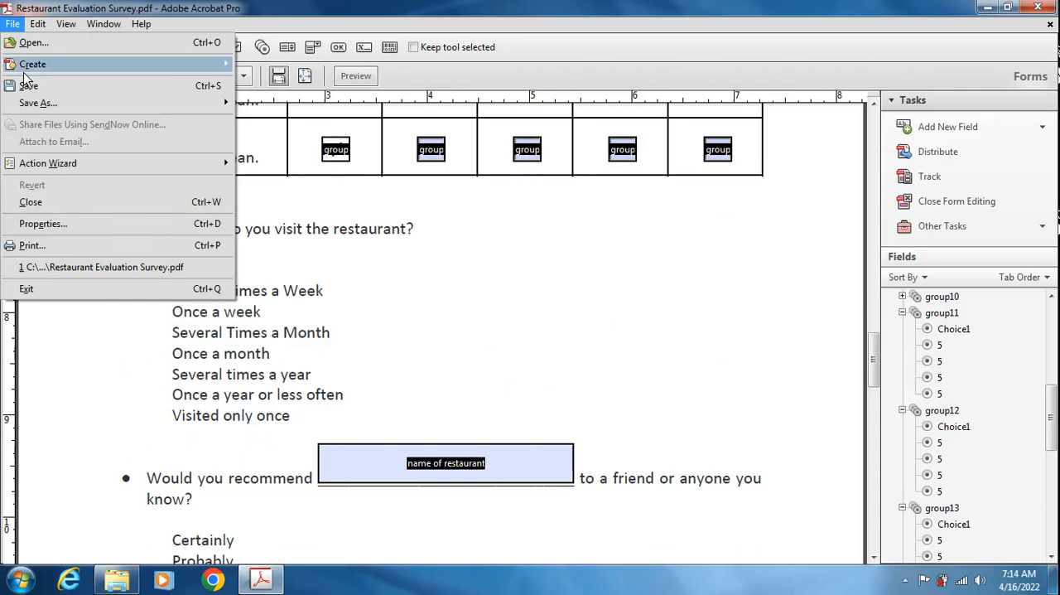
mouse_move(37, 103)
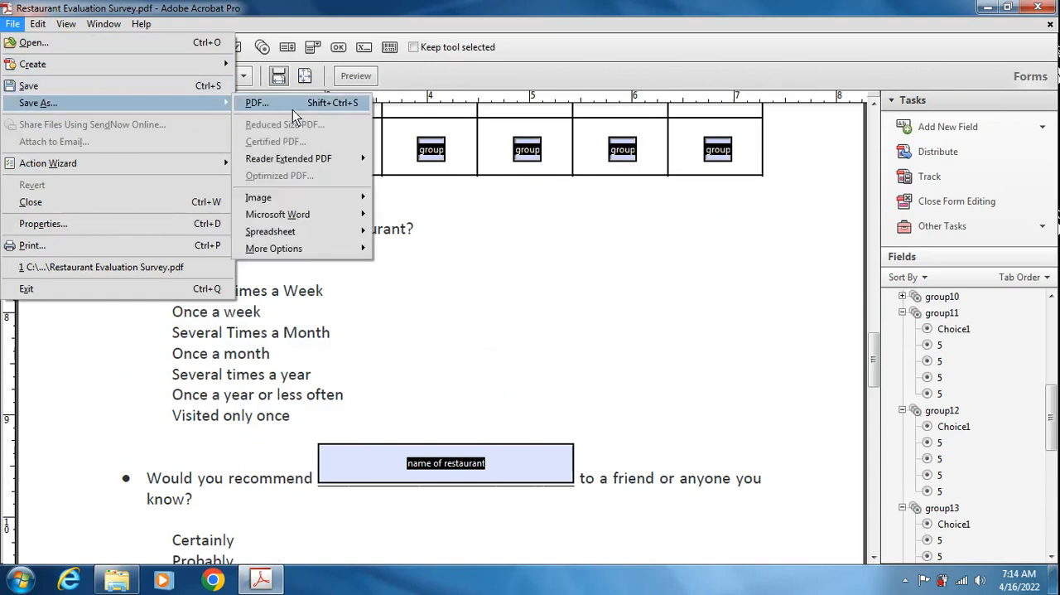
left_click(257, 103)
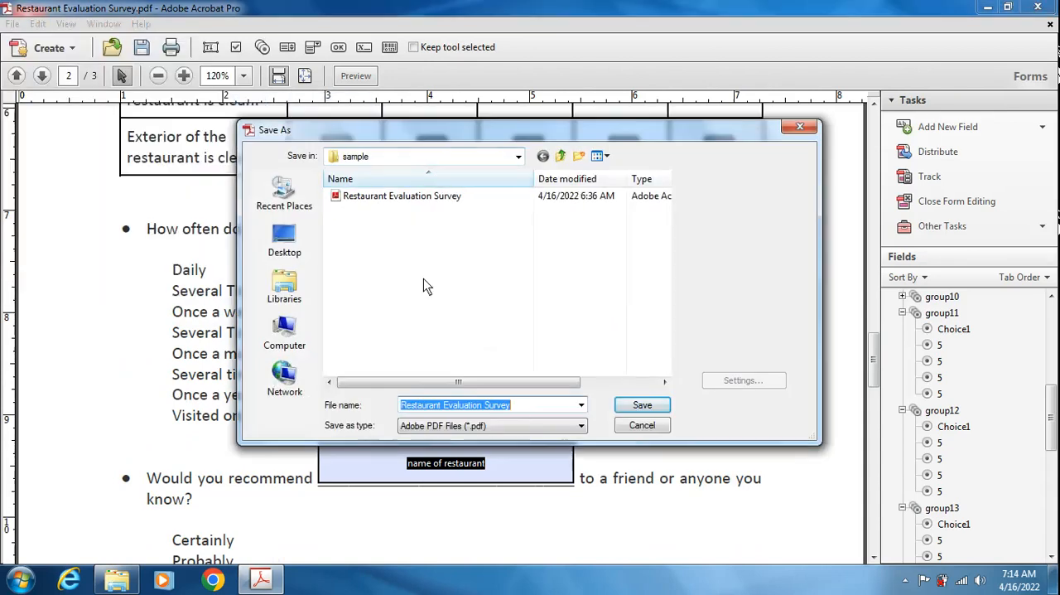
left_click(520, 406)
type("fill")
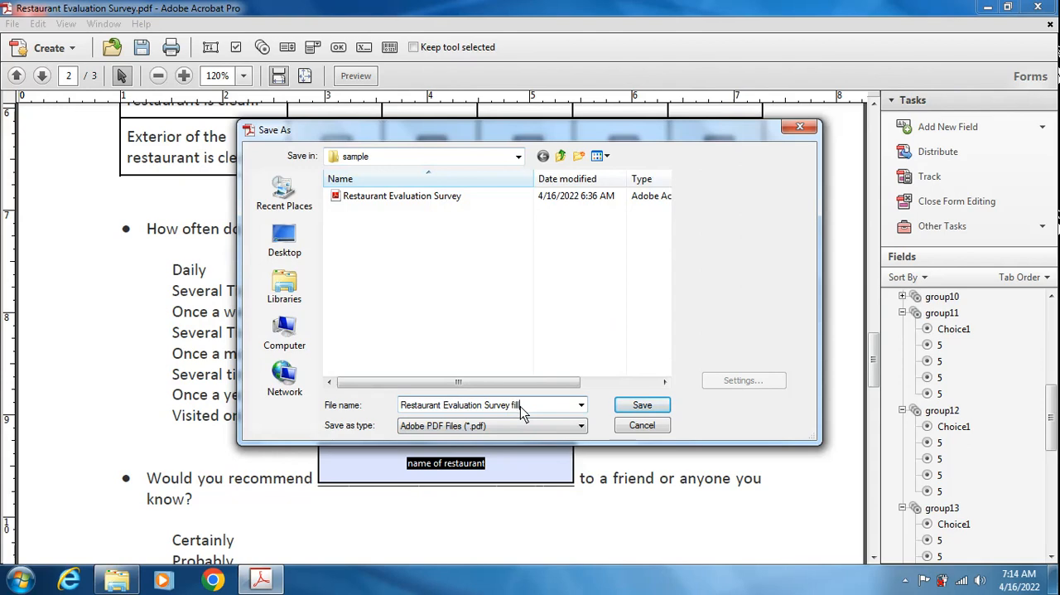
type("able")
left_click(642, 405)
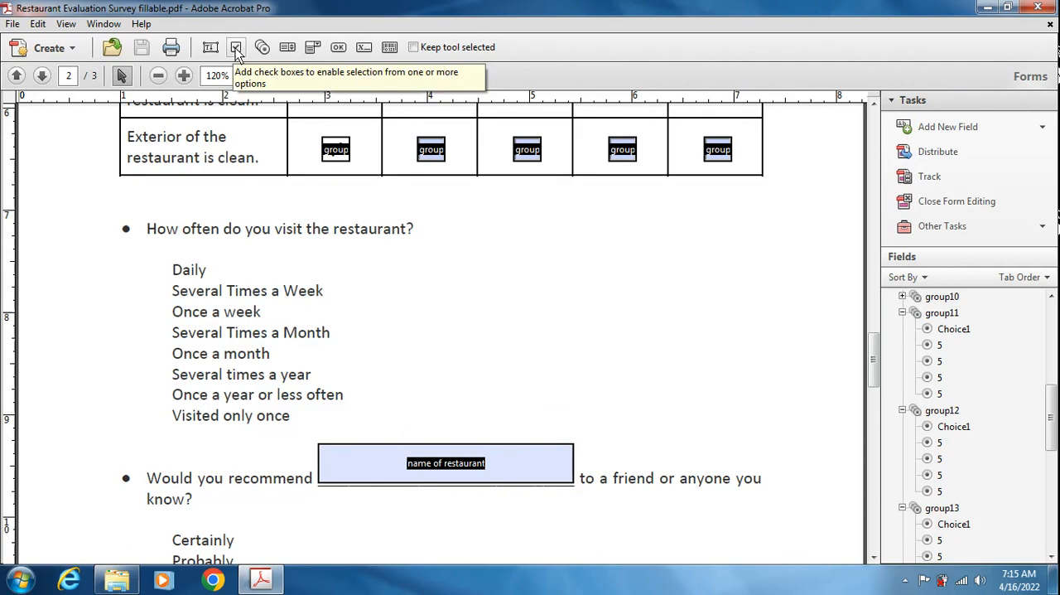
- Add a radio button beside "Daily" under "How often do you visit the restaurant?" with the group name visit
left_click(262, 48)
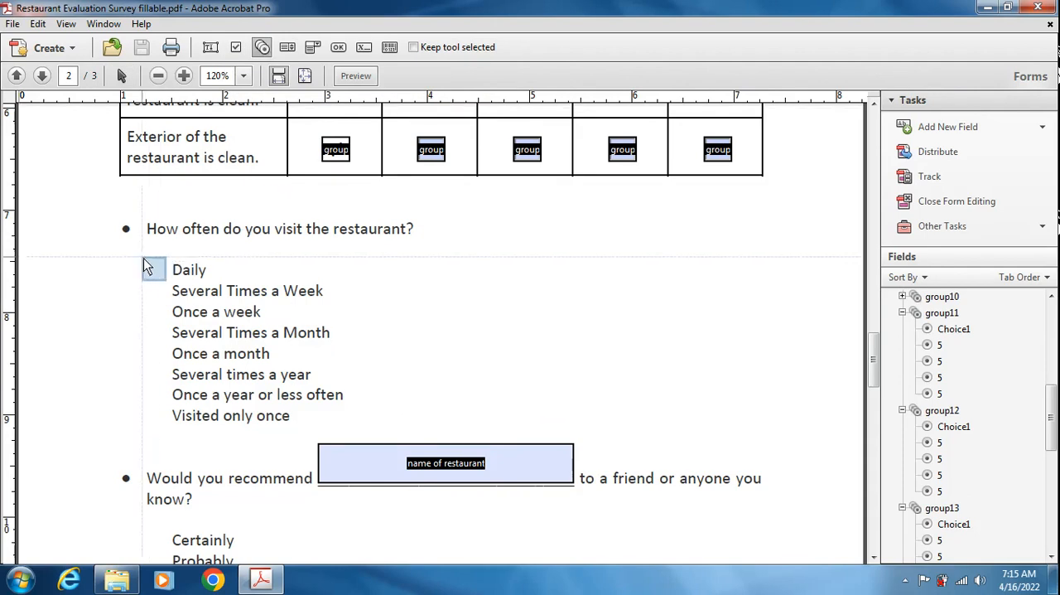
left_click_drag(141, 260, 167, 281)
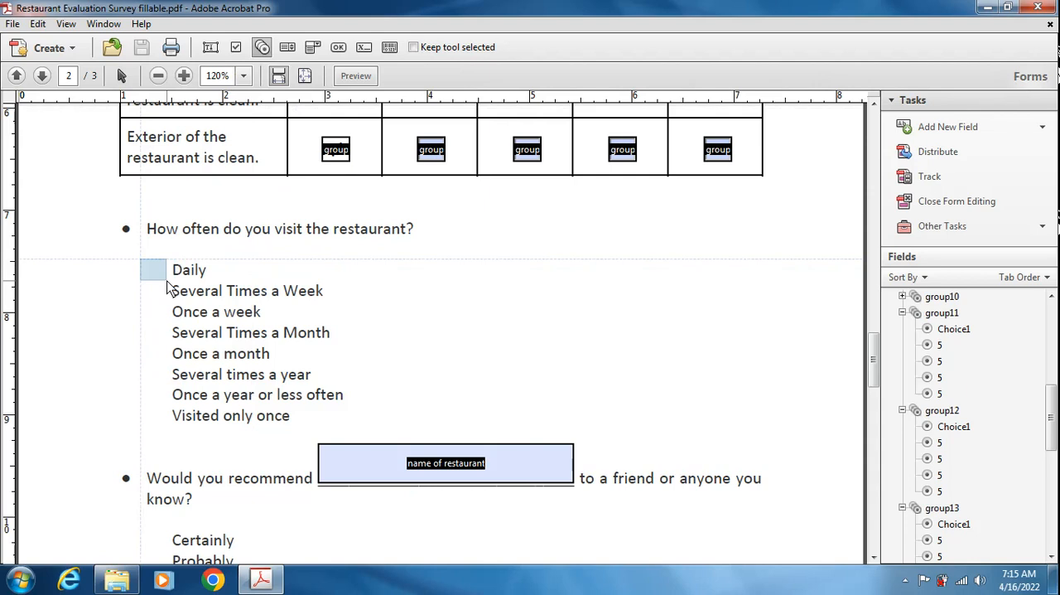
left_click_drag(165, 282, 166, 283)
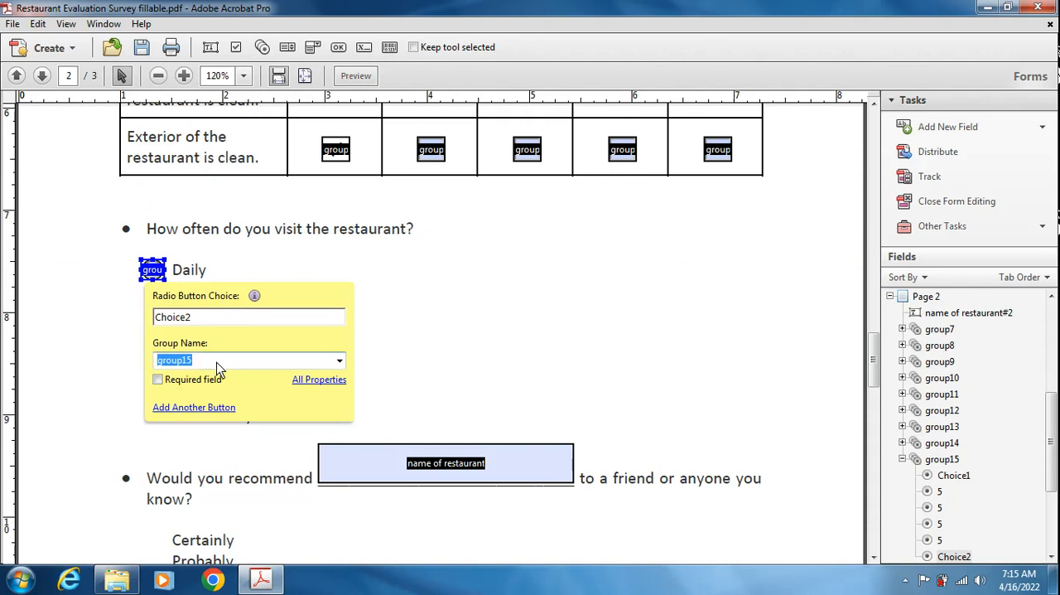
type("visit")
- Set the button style of the "Daily" radio button to Check
left_click(308, 380)
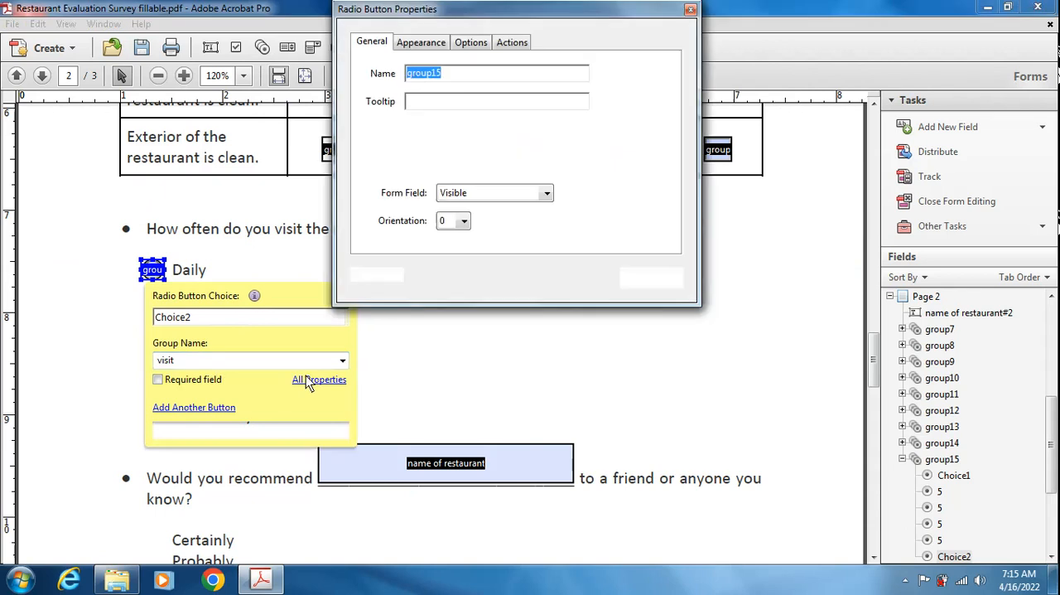
left_click(471, 42)
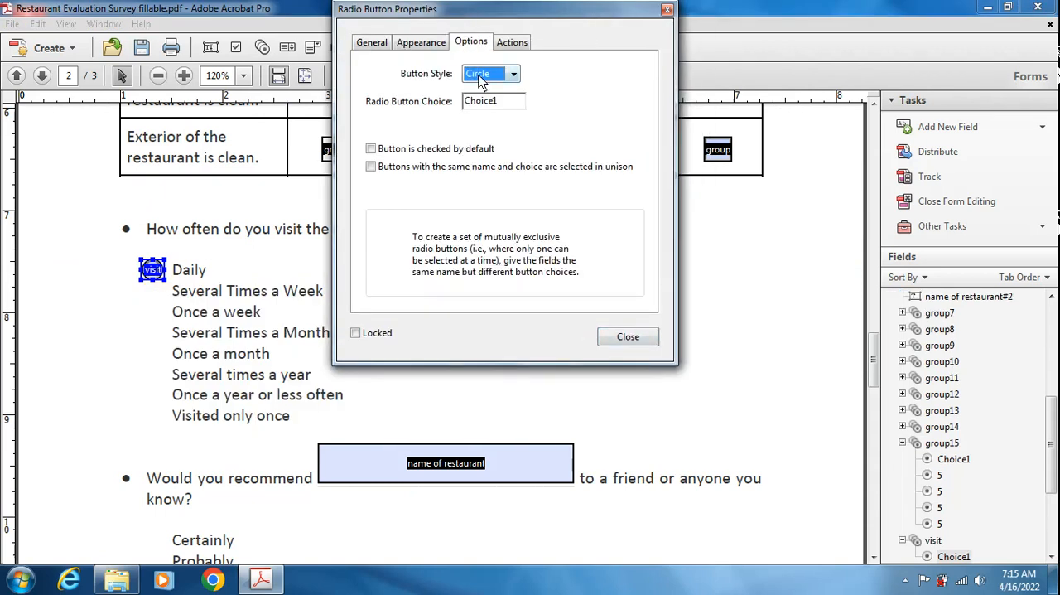
left_click(482, 78)
left_click(485, 91)
left_click(628, 337)
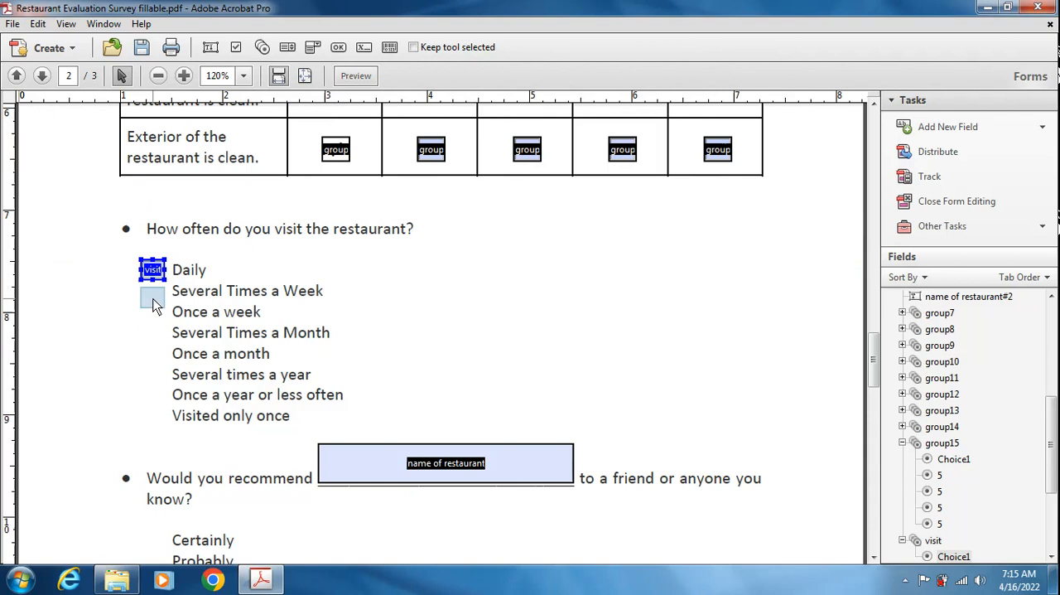
left_click(152, 301)
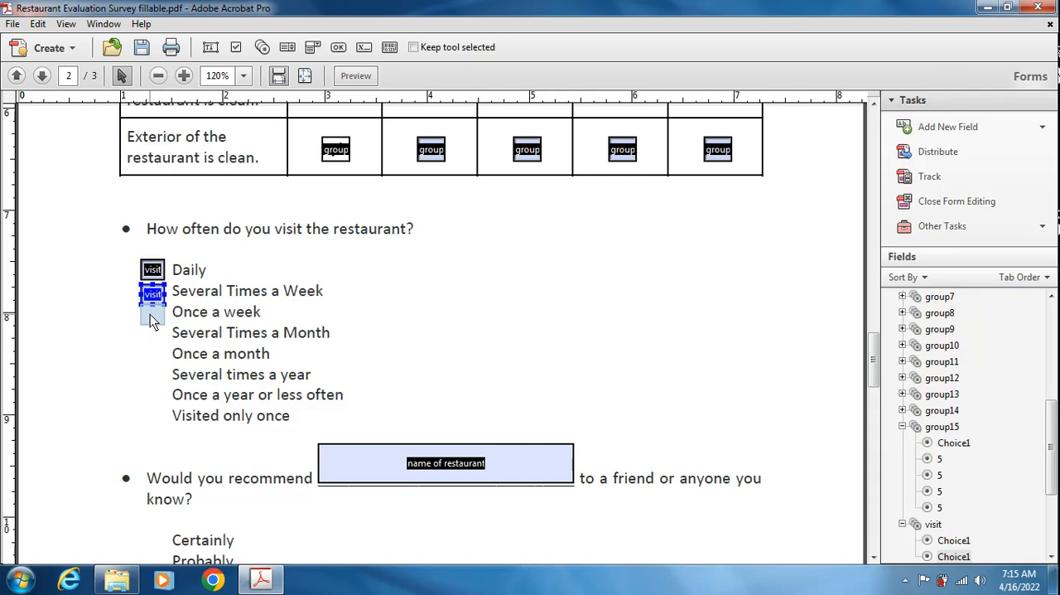
left_click(152, 319)
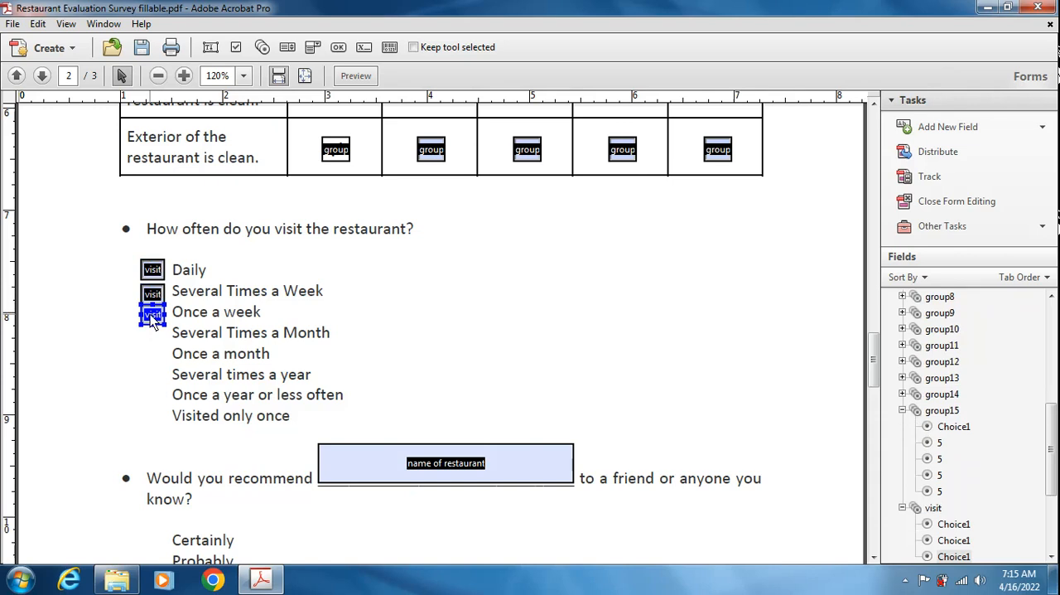
key("Delete")
left_click(158, 301)
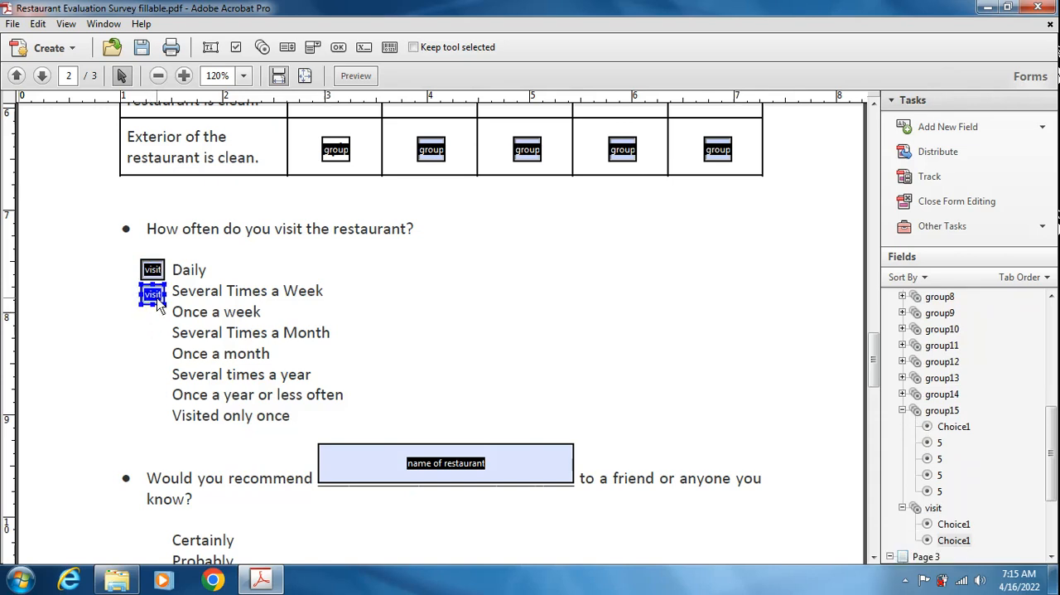
key("Delete")
- Shrink the "Daily" radio button and move it slightly closer to its label
left_click(157, 273)
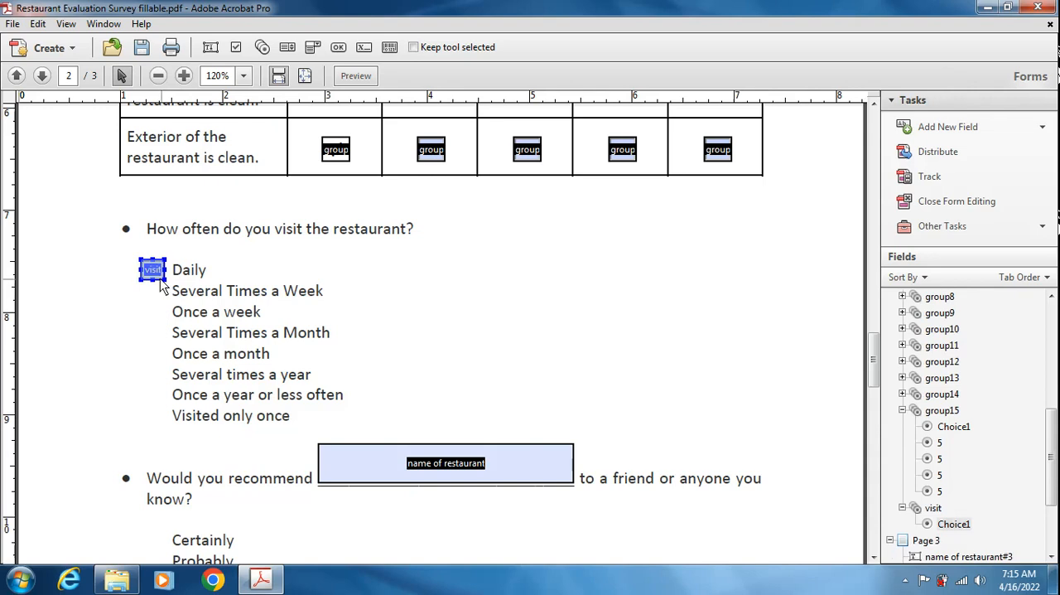
left_click_drag(155, 276, 154, 275)
scroll(206, 303, "up", 2)
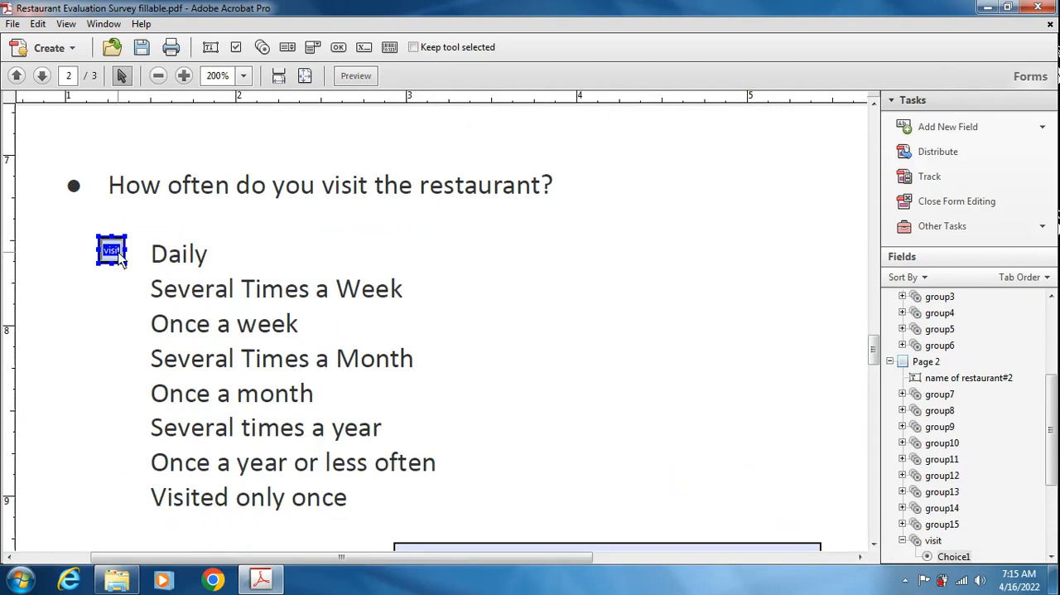
left_click_drag(121, 259, 130, 261)
- Copy the "Daily" radio button beside each of the seven other visit frequencies, from "Several Times a Week" to "Visited only once"
left_click_drag(122, 260, 122, 398)
left_click(121, 395)
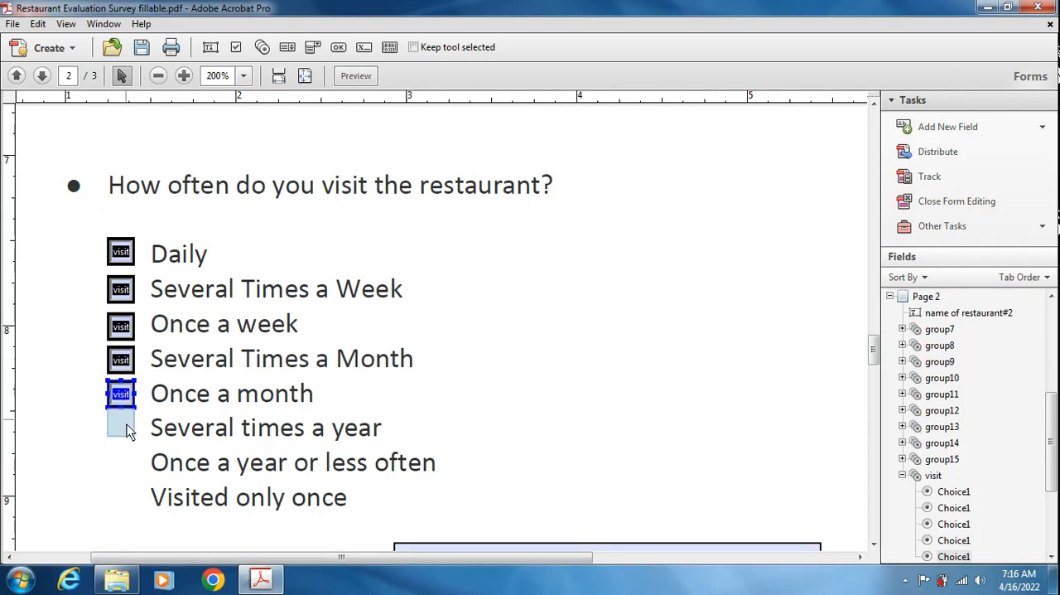
left_click(125, 428)
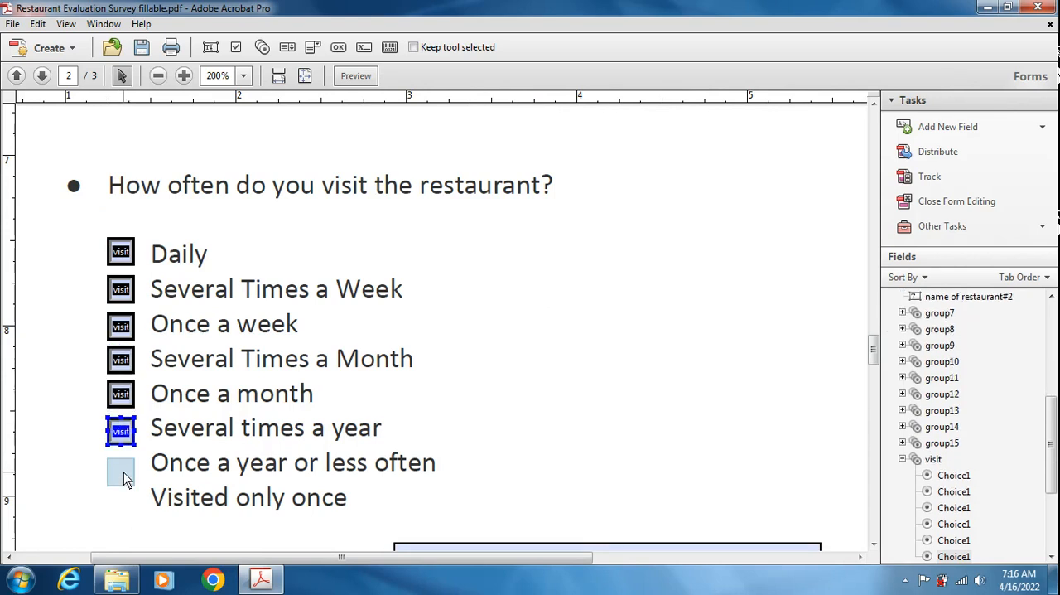
left_click(123, 470)
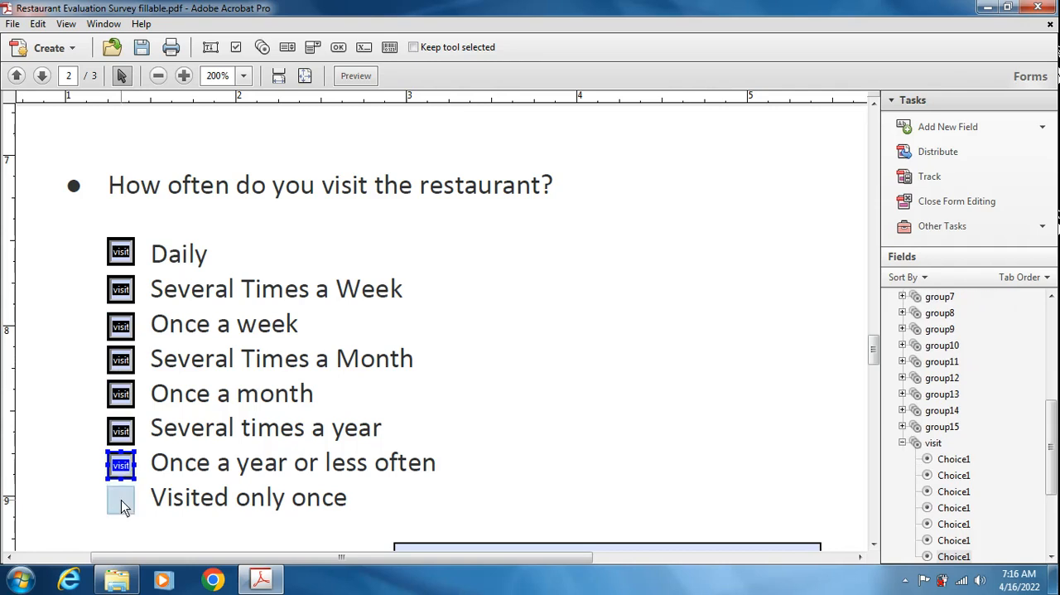
left_click(122, 503)
- Distribute all eight visit radio buttons vertically and deselect them
left_click_drag(82, 222, 137, 512)
right_click(119, 253)
mouse_move(313, 420)
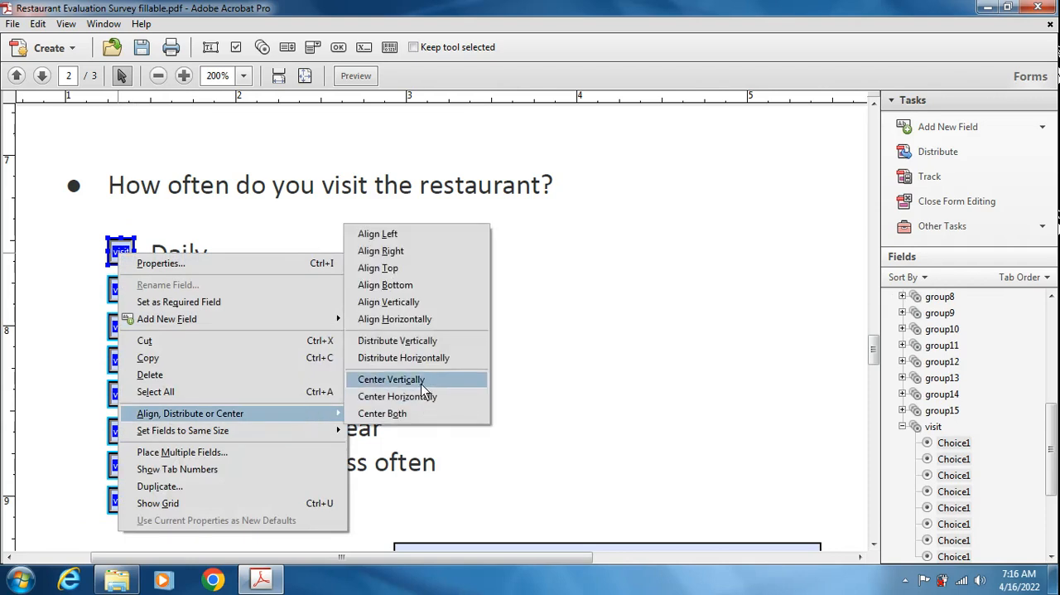
left_click(411, 341)
left_click(355, 260)
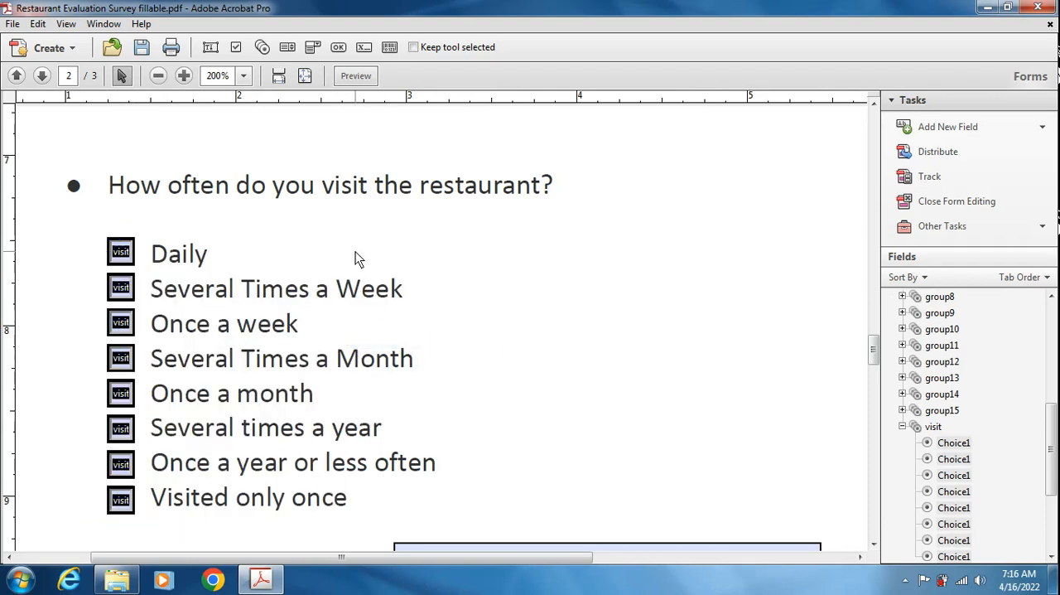
- Review the options and general properties of the "Daily" radio button
double_click(125, 254)
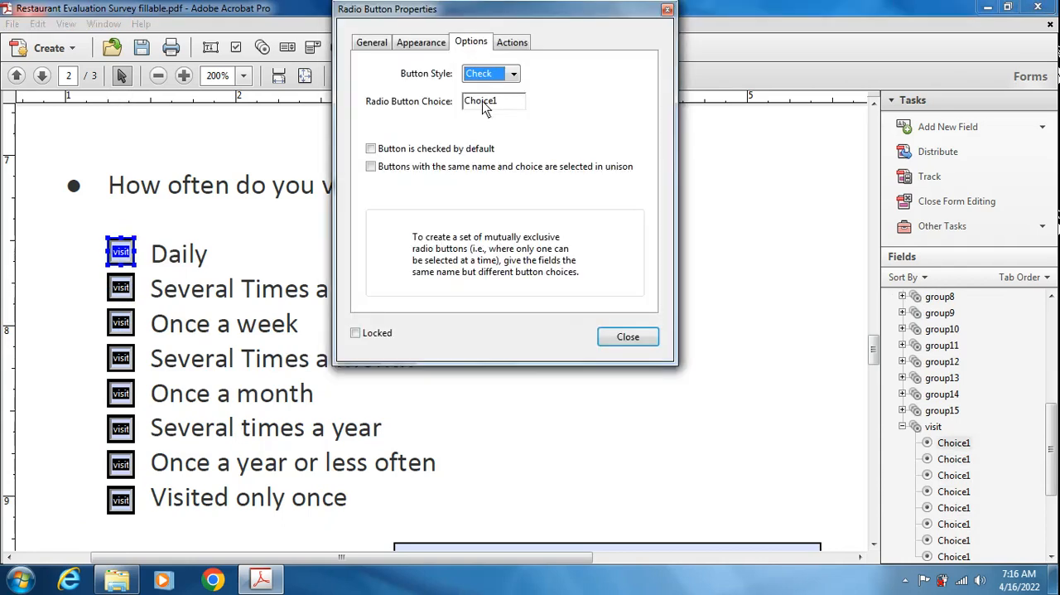
left_click(371, 42)
left_click(690, 9)
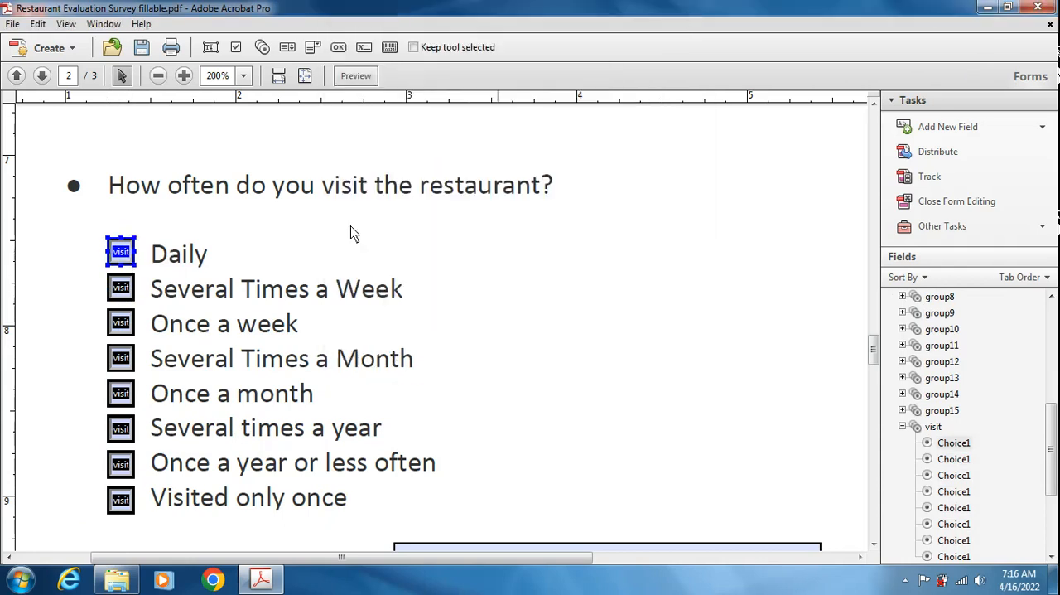
left_click(122, 497, "ctrl")
left_click(484, 355)
- Preview the form and test single selection in the visit question, ending on "Several Times a Month", and return to form editing
left_click(370, 75)
left_click(115, 276)
left_click(110, 350)
left_click(111, 379)
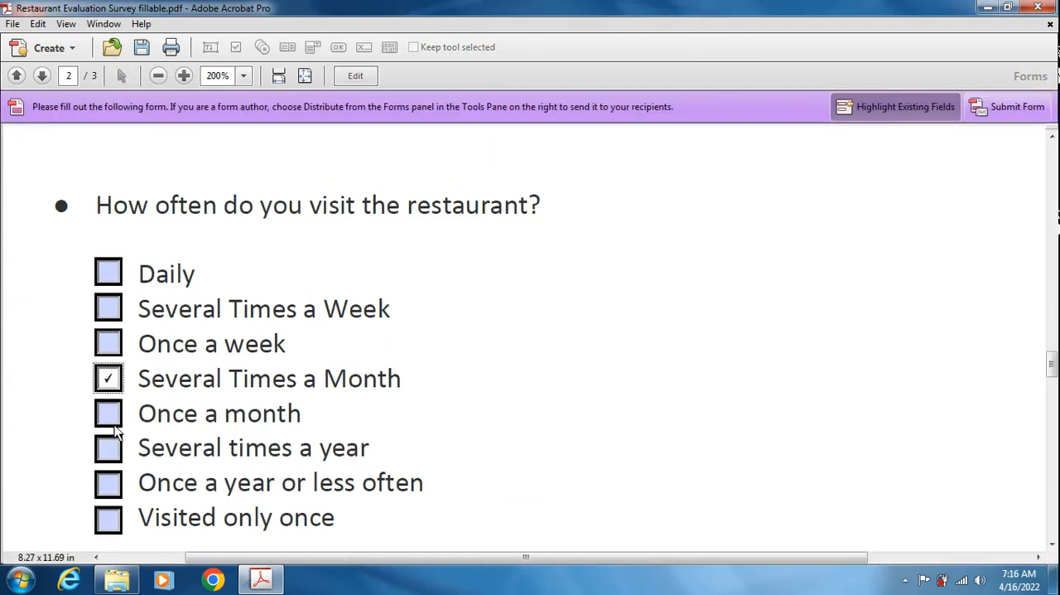
left_click(356, 76)
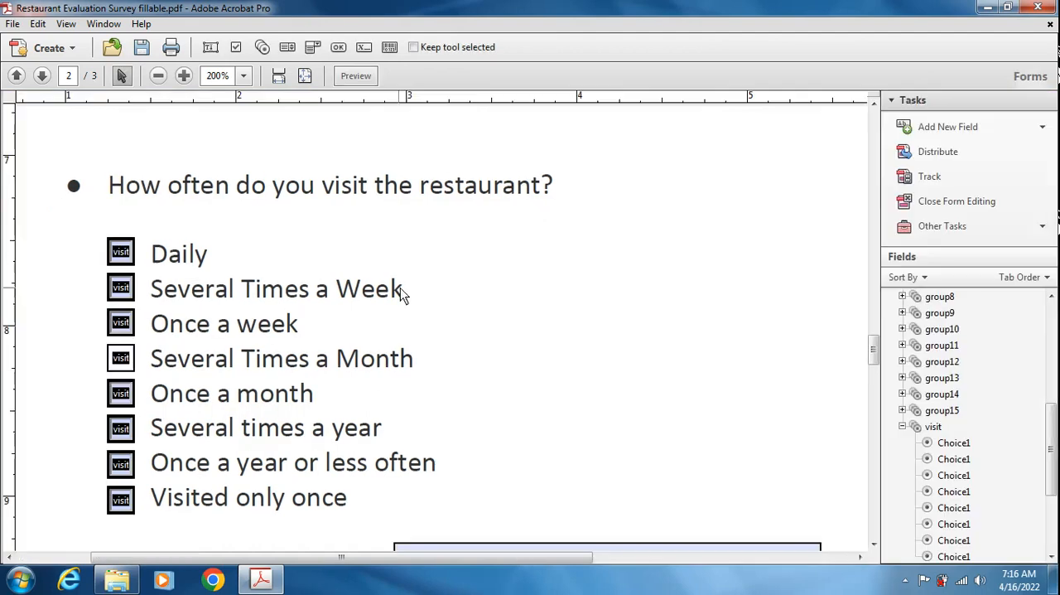
- Add a radio button beside "Certainly" in the recommendation question with the group name reco
scroll(409, 285, "down", 2)
scroll(431, 361, "down", 3)
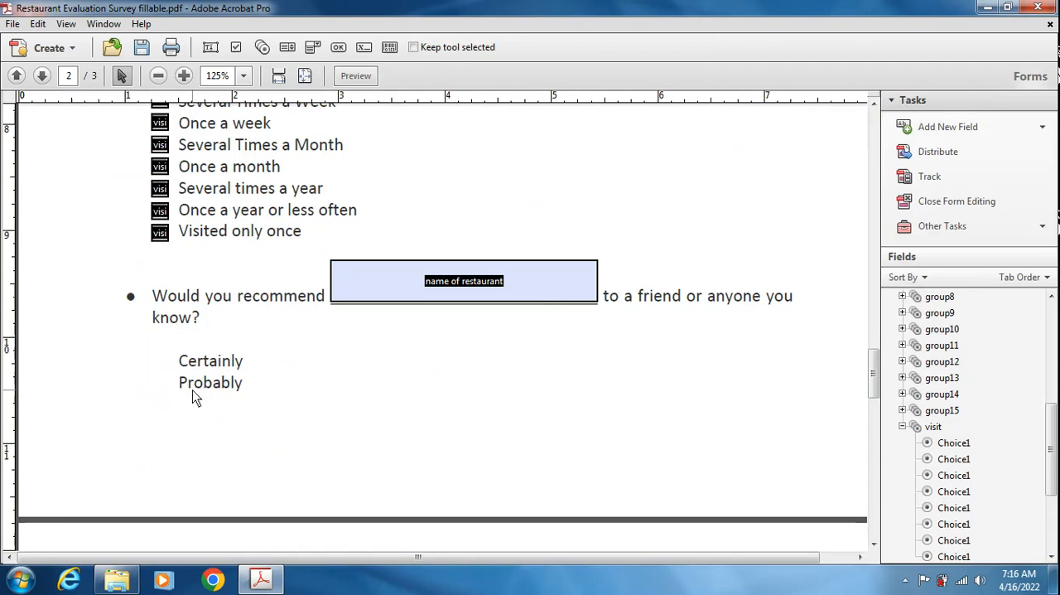
left_click(261, 47)
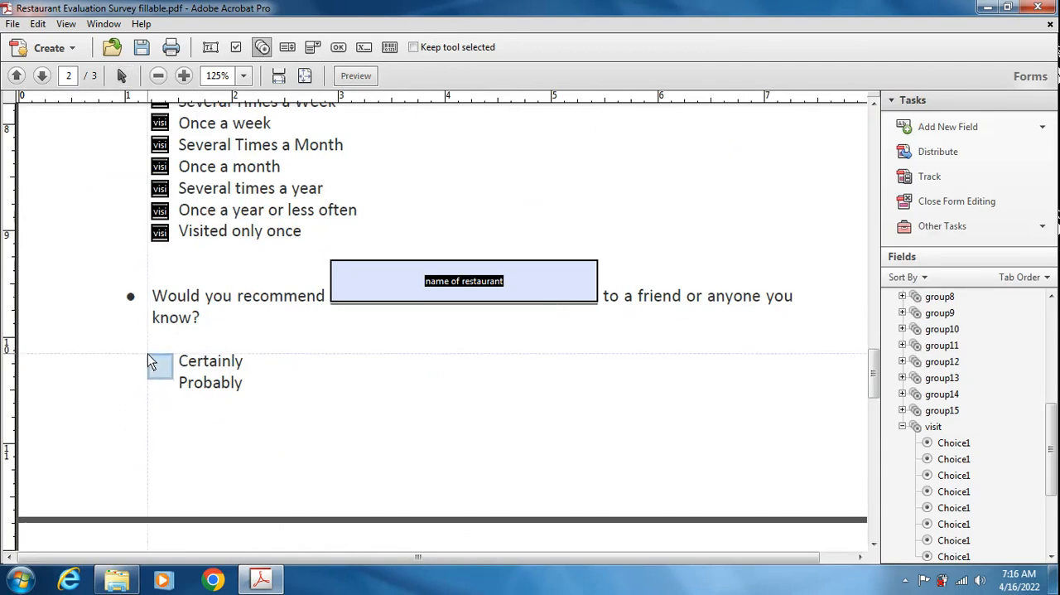
left_click_drag(152, 352, 170, 373)
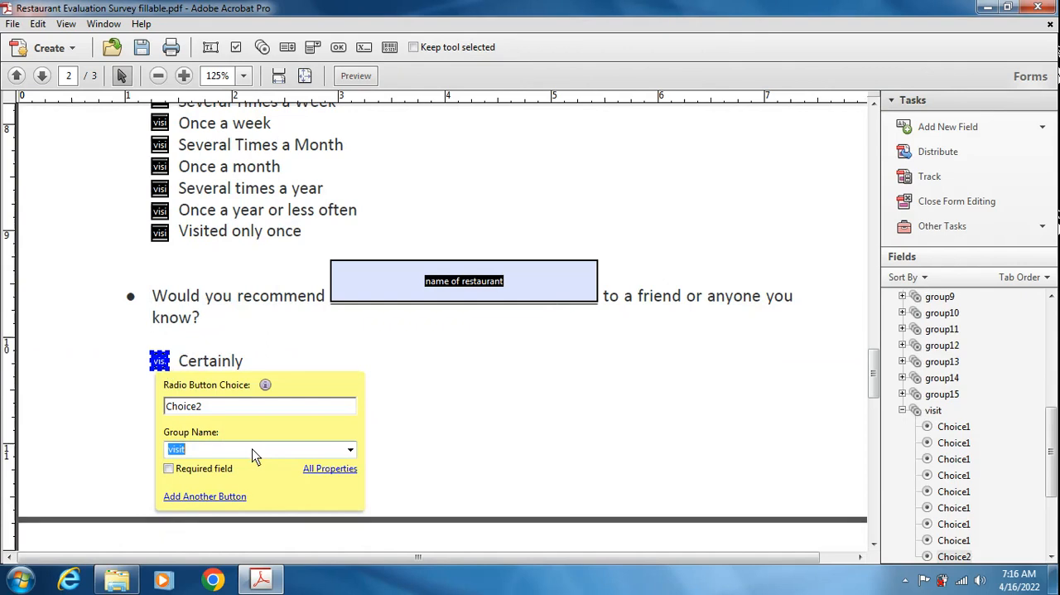
type("reco")
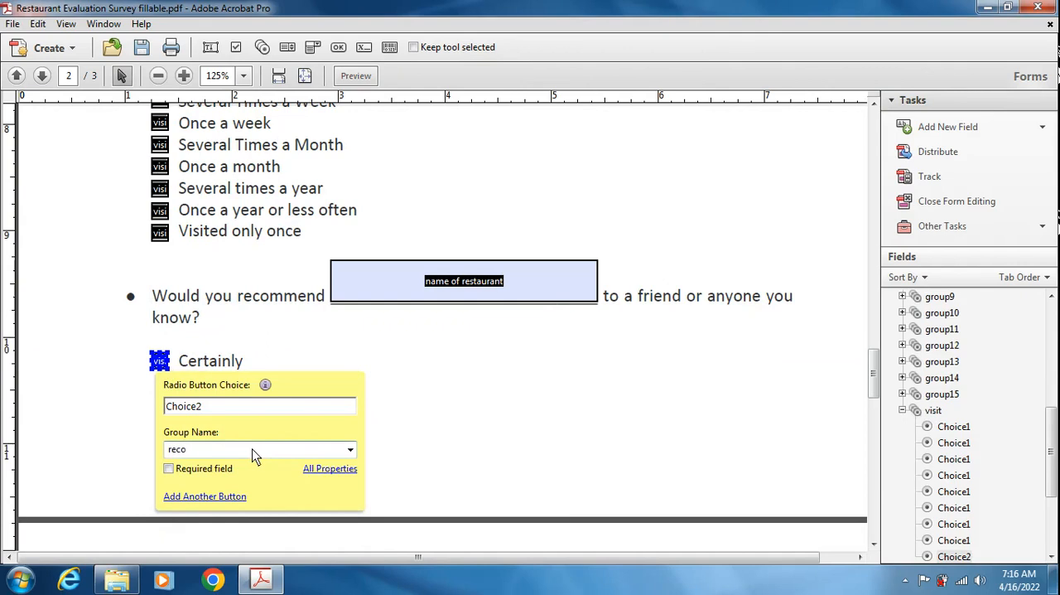
- Set the button style of the "Certainly" radio button to Check
left_click(330, 469)
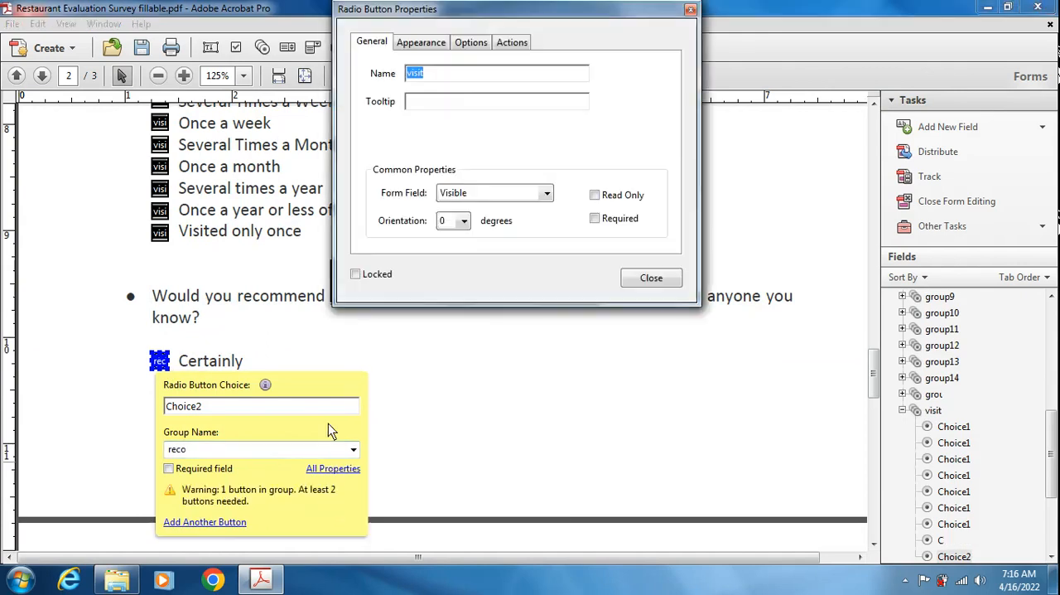
left_click(471, 43)
left_click(478, 75)
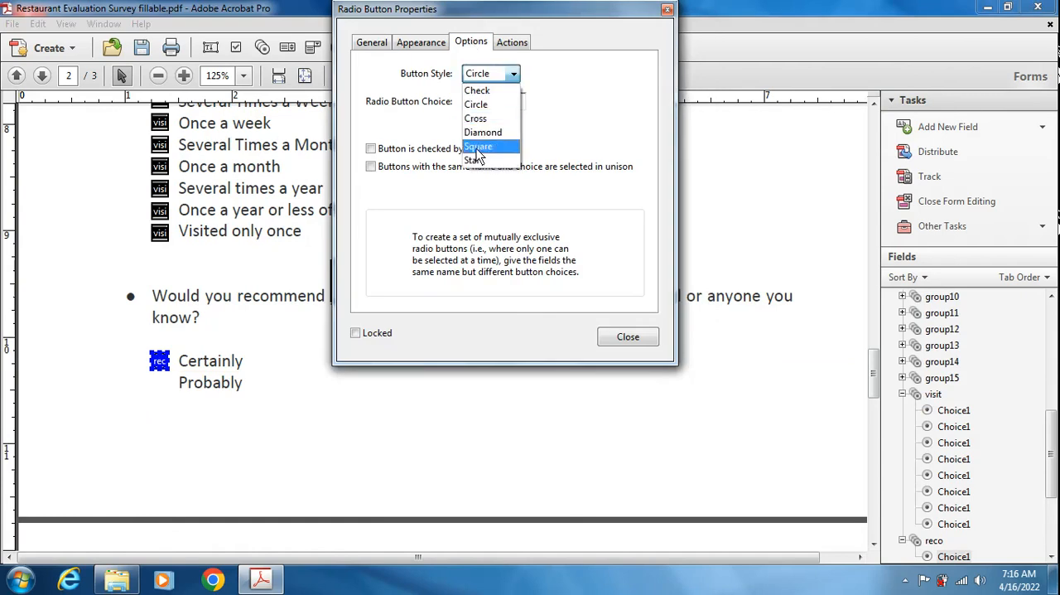
left_click(489, 91)
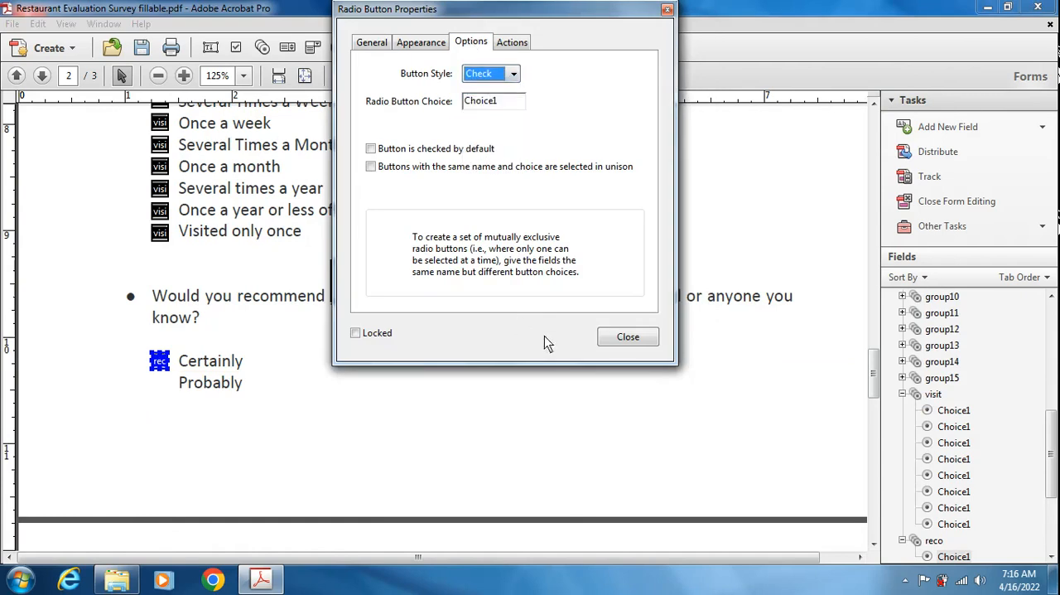
left_click(631, 336)
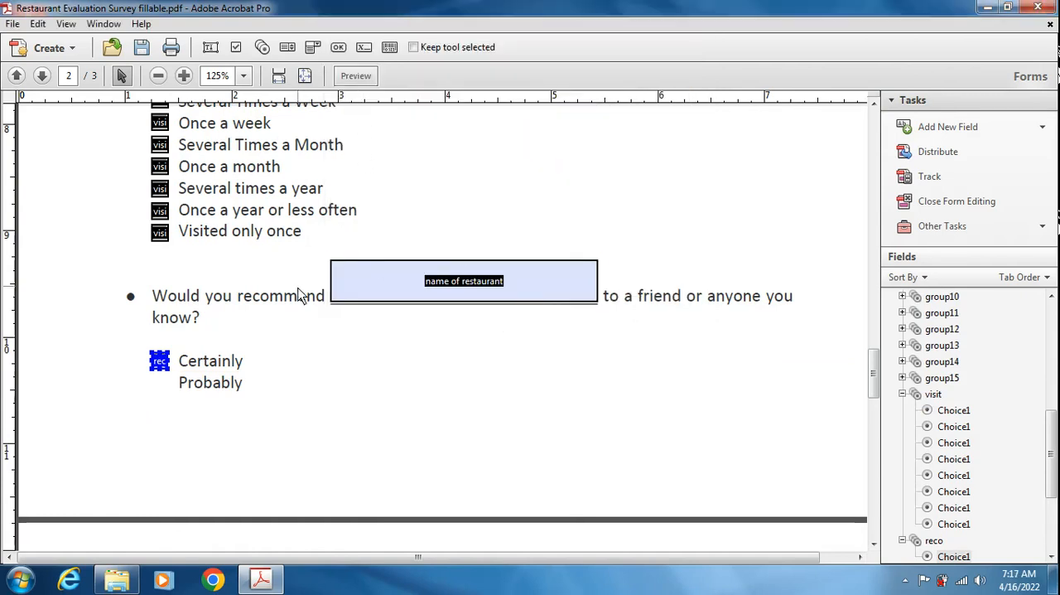
- Copy the "Certainly" radio button to the "Probably" option and deselect it
scroll(300, 295, "up", 2, "ctrl")
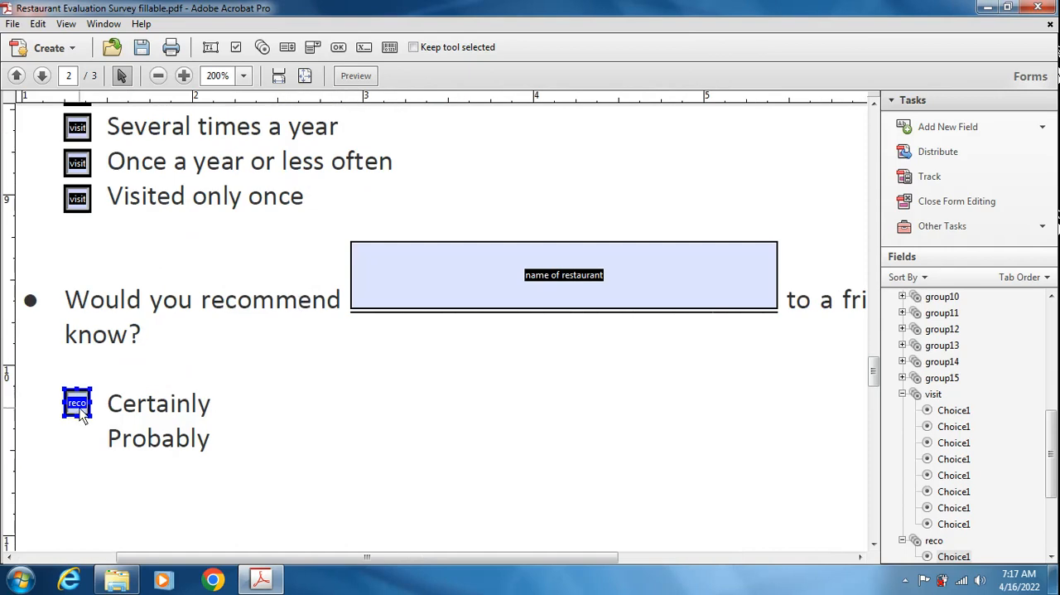
left_click_drag(79, 408, 77, 447)
left_click(255, 438)
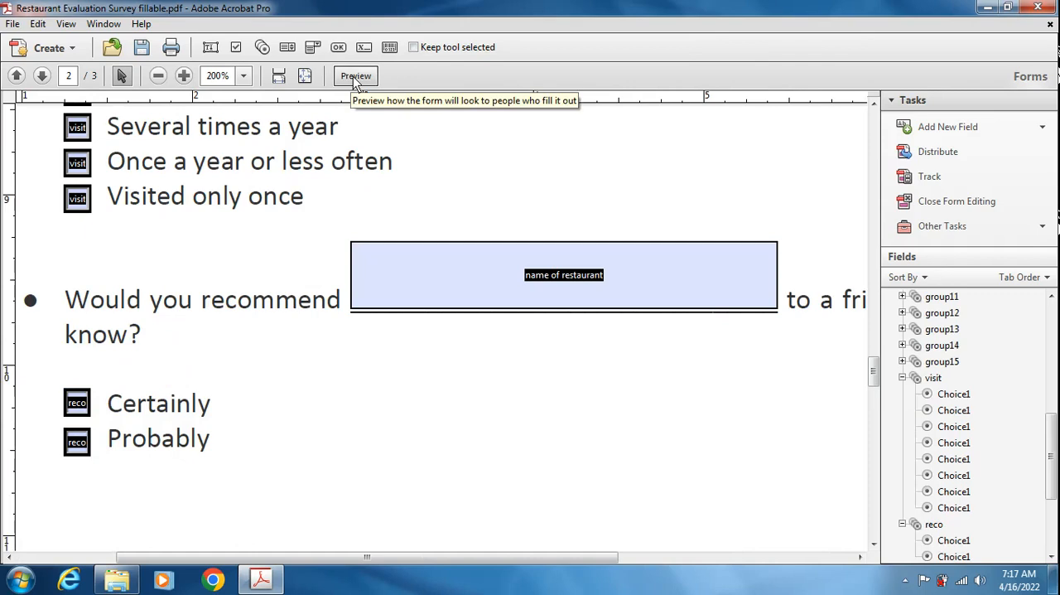
- Paste a copy of the "Probably" radio button onto page 3 and place it beside "Probably not"
scroll(307, 237, "down", 3)
scroll(461, 355, "down", 8)
scroll(298, 286, "up", 2)
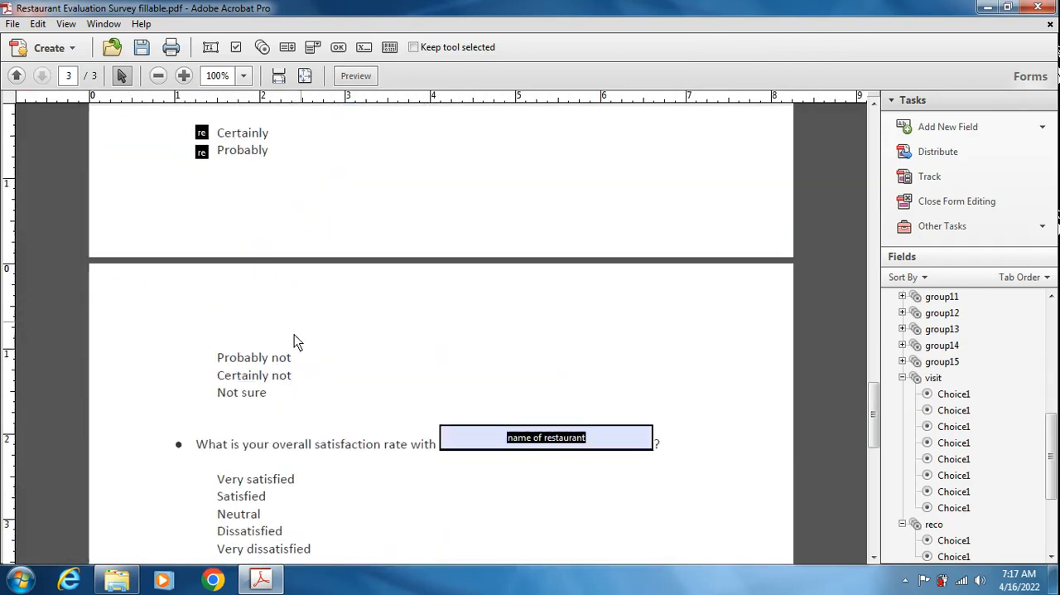
left_click(201, 152)
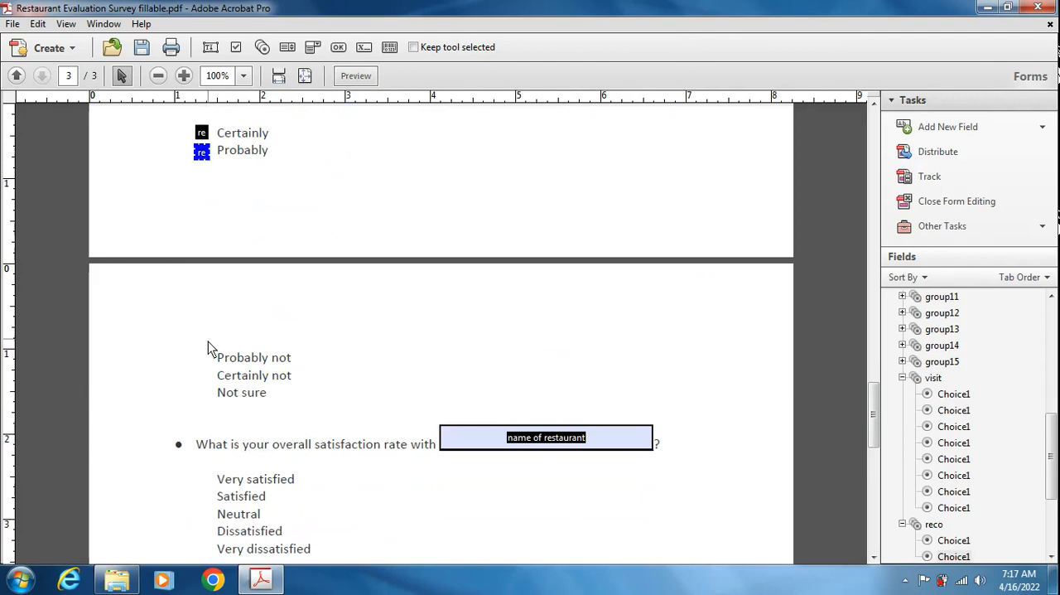
key("ctrl+v")
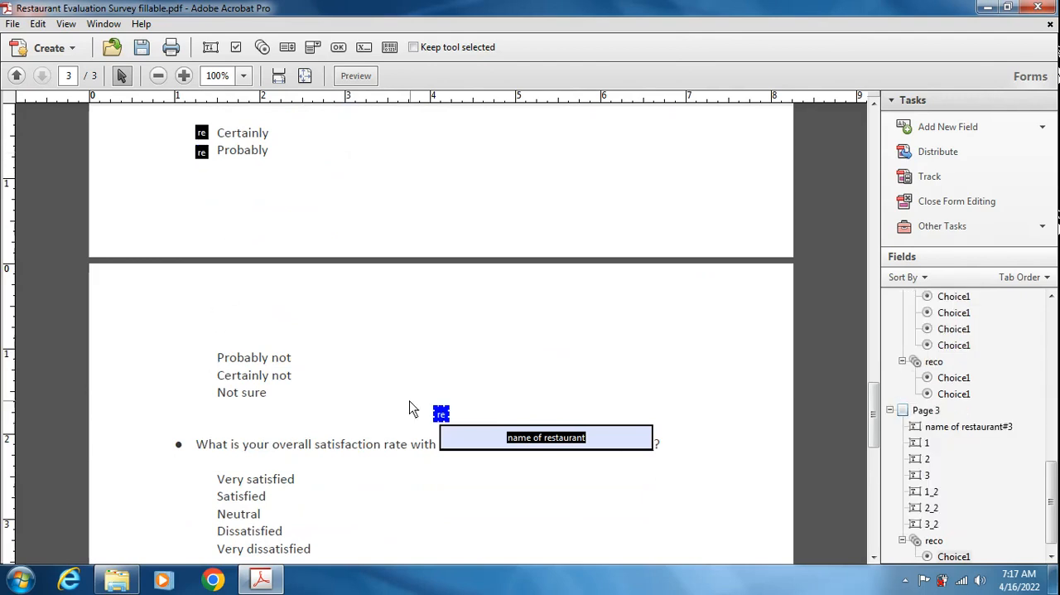
left_click_drag(440, 417, 208, 364)
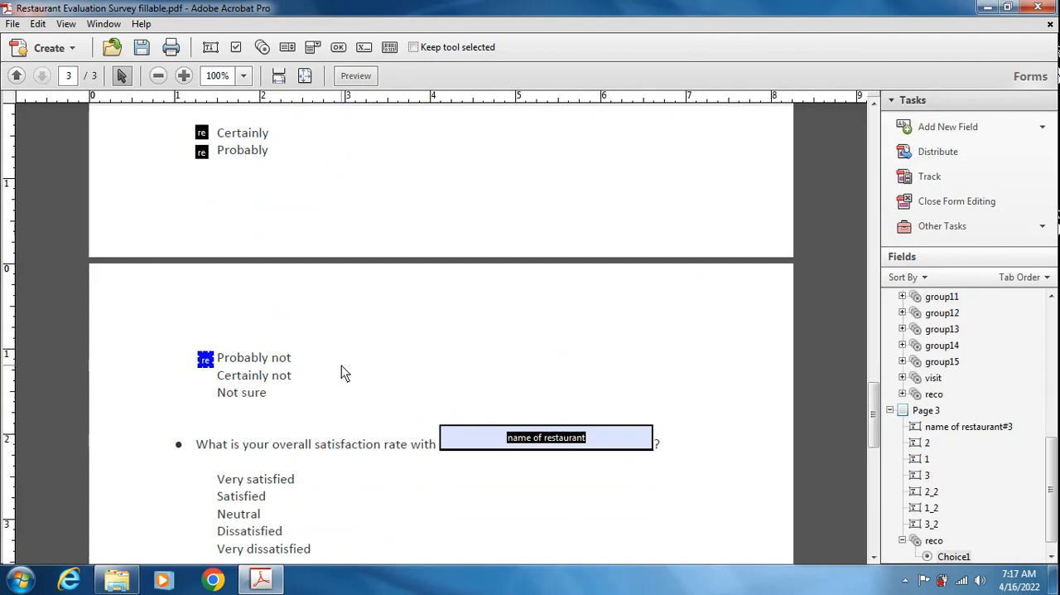
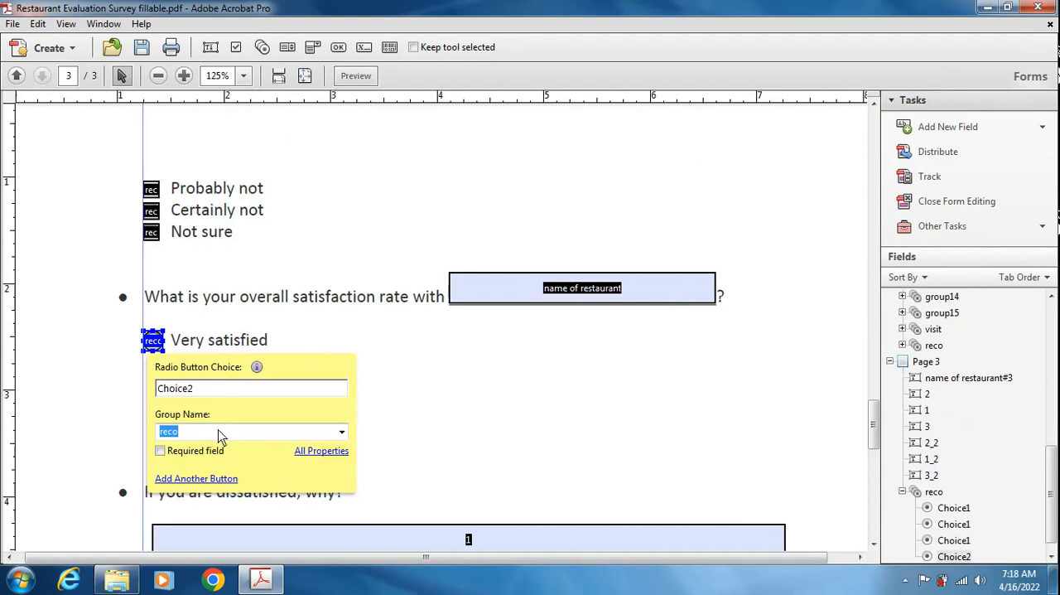
- Set the "Very satisfied" radio button's group name to satisfaction and its button style to Check
type("satisfaction")
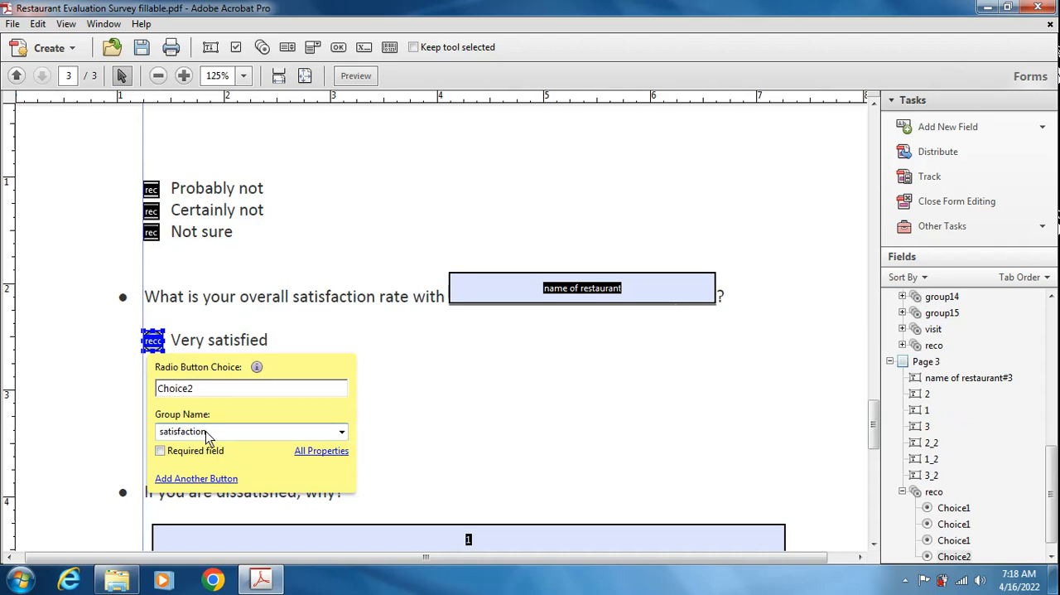
left_click(321, 451)
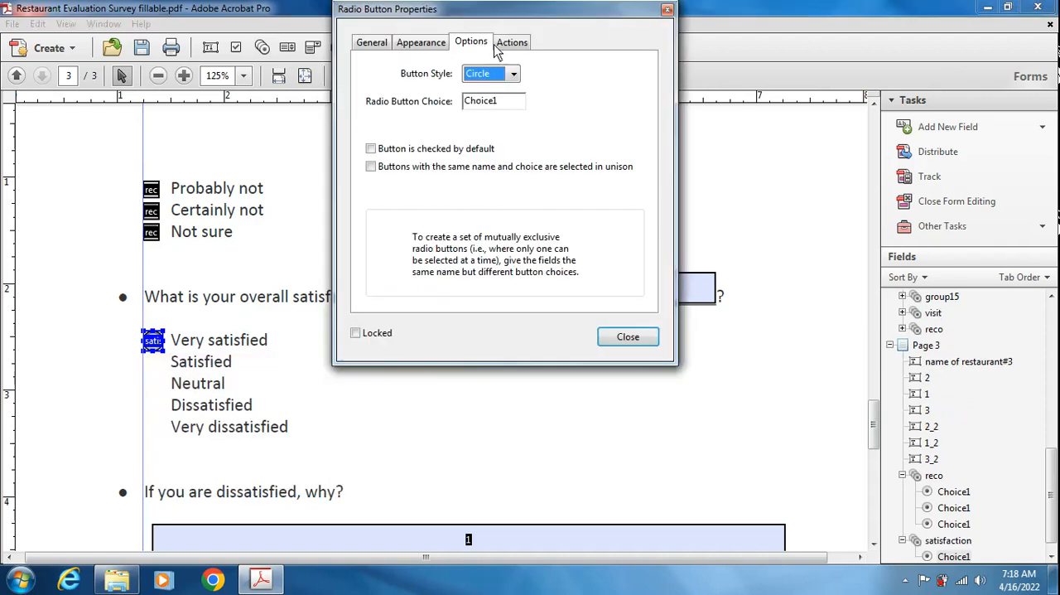
left_click(506, 75)
left_click(485, 86)
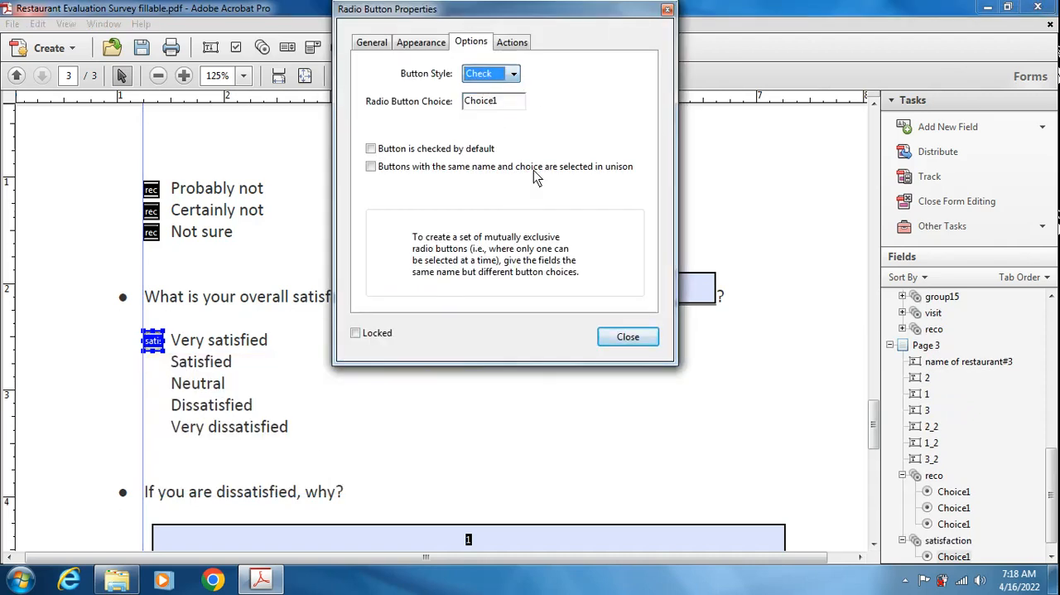
left_click(627, 341)
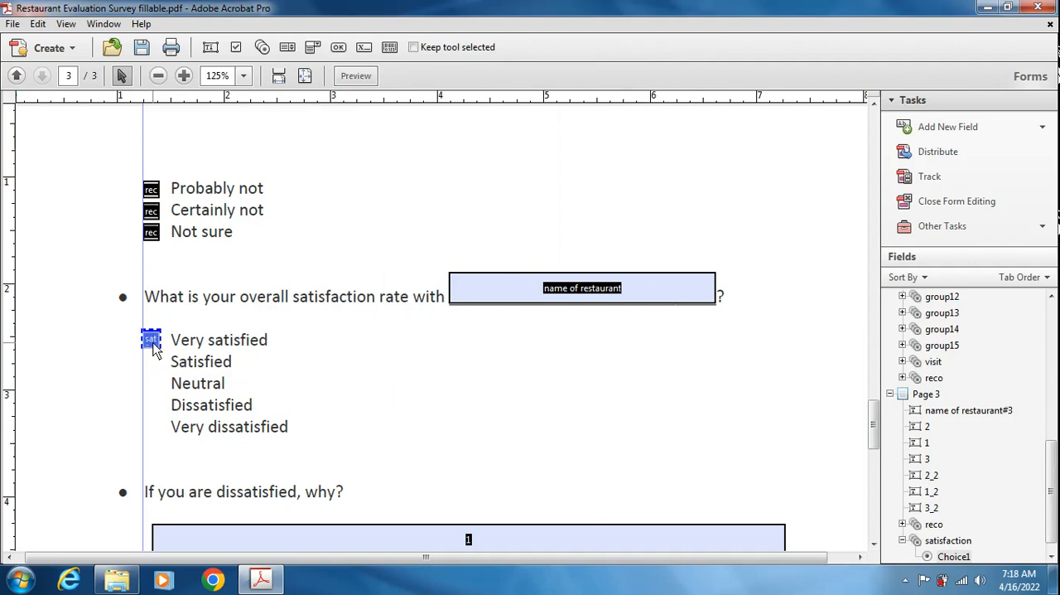
- Copy the "Very satisfied" radio button to the Satisfied, Neutral, Dissatisfied and Very dissatisfied options
left_click_drag(153, 342, 149, 393)
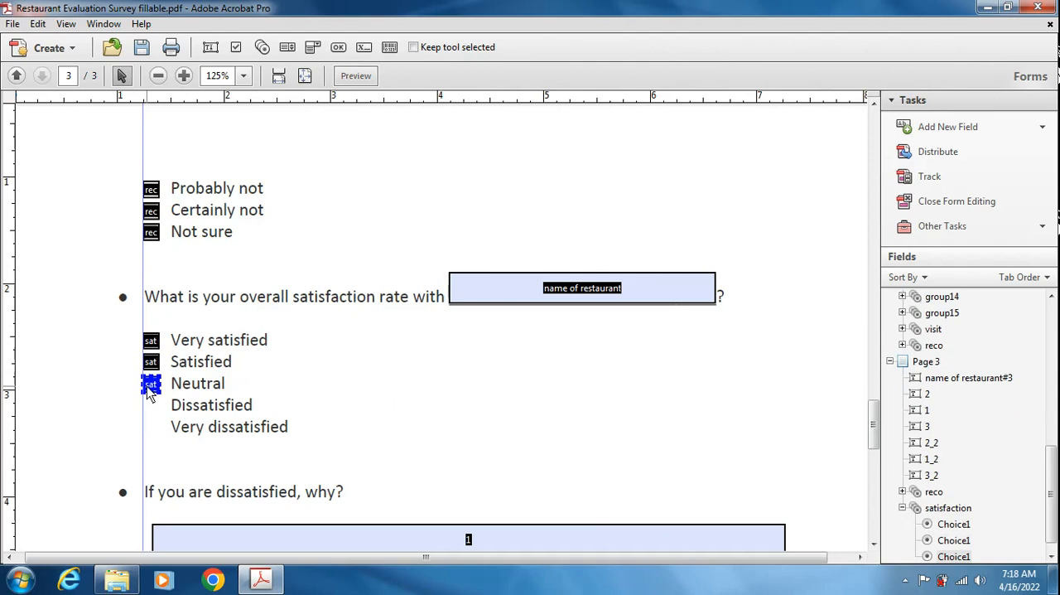
left_click_drag(151, 393, 149, 434)
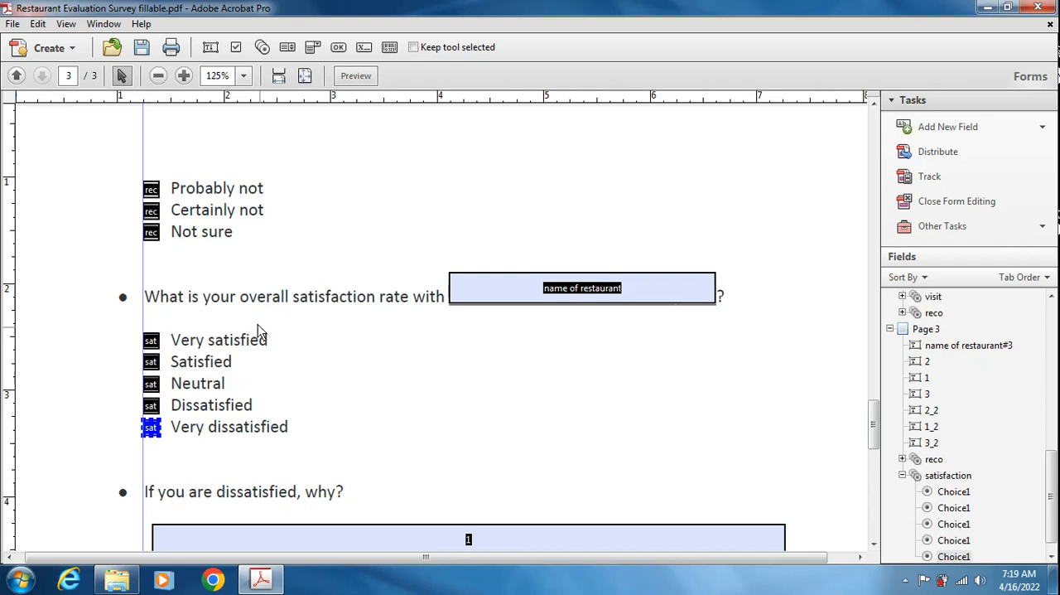
scroll(304, 356, "down", 3)
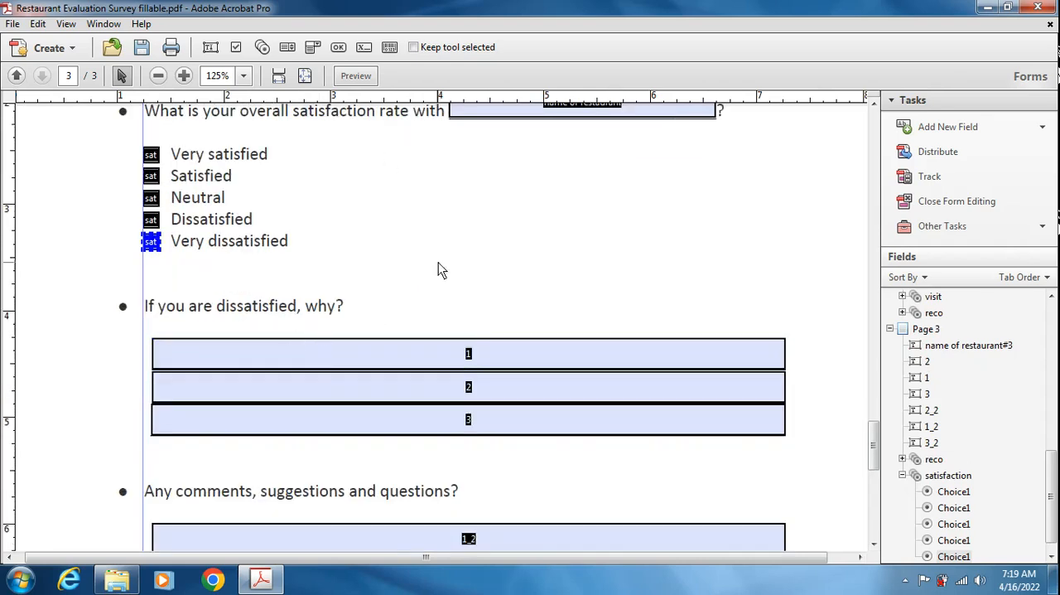
- Apply a light lavender fill color to the three text fields under "If you are dissatisfied, why?"
left_click(477, 347)
scroll(504, 355, "down", 3)
left_click(504, 356)
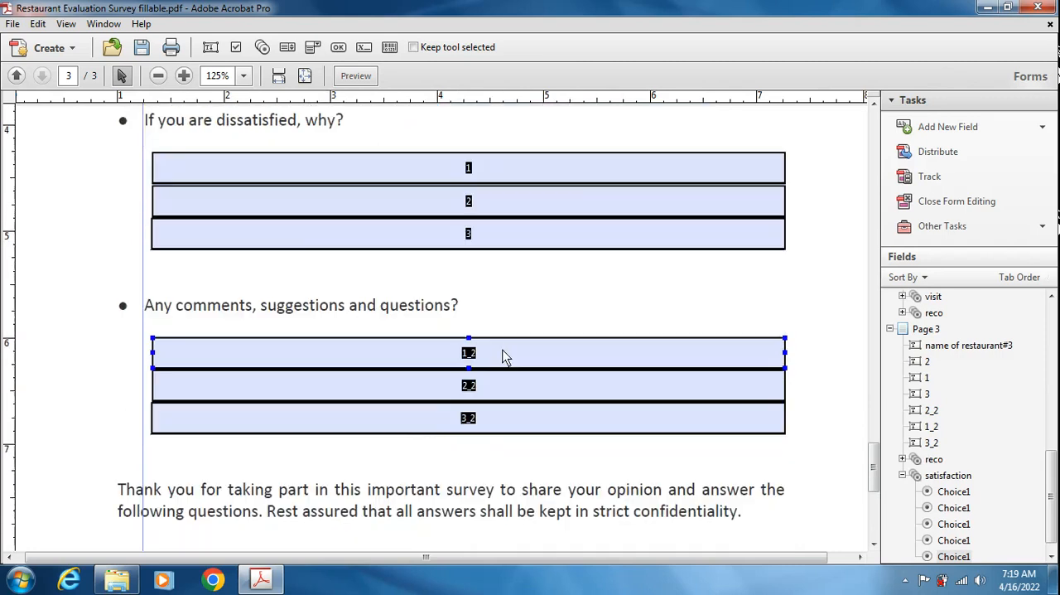
scroll(392, 315, "down", 1)
left_click(389, 315)
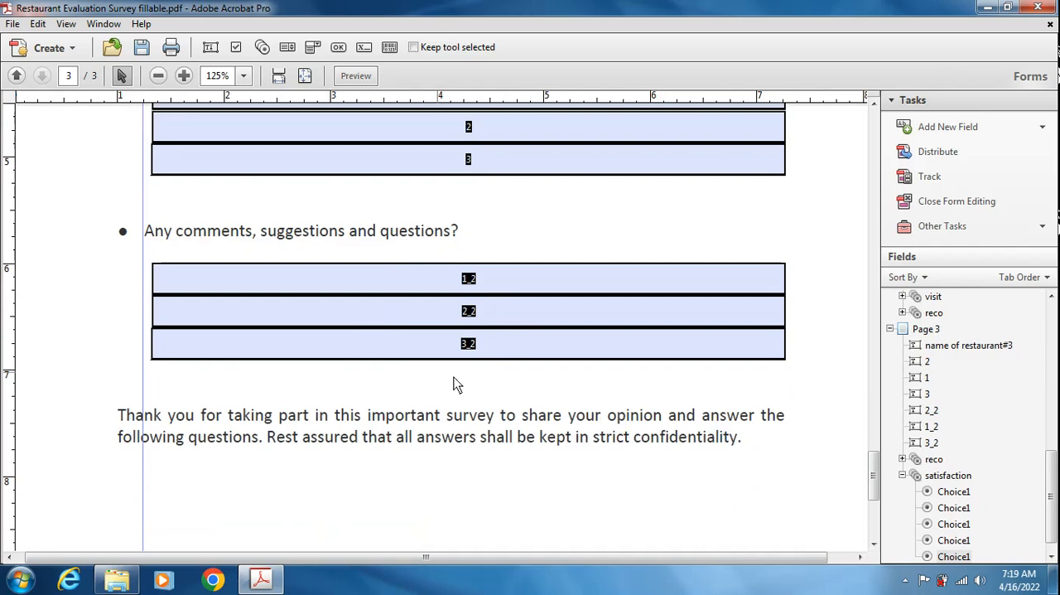
scroll(471, 351, "up", 1)
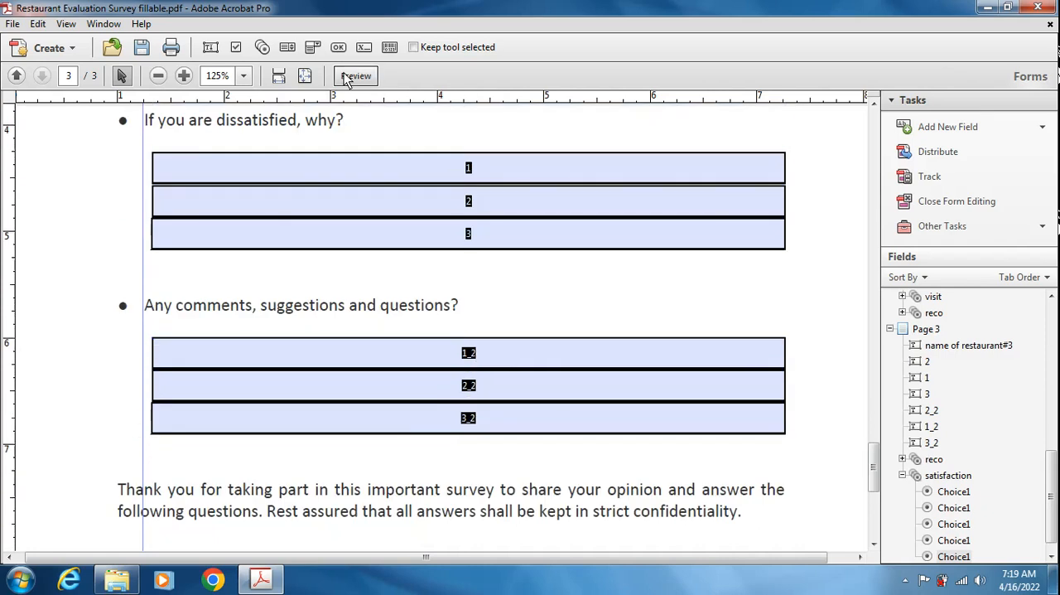
left_click_drag(133, 134, 348, 297)
right_click(341, 172)
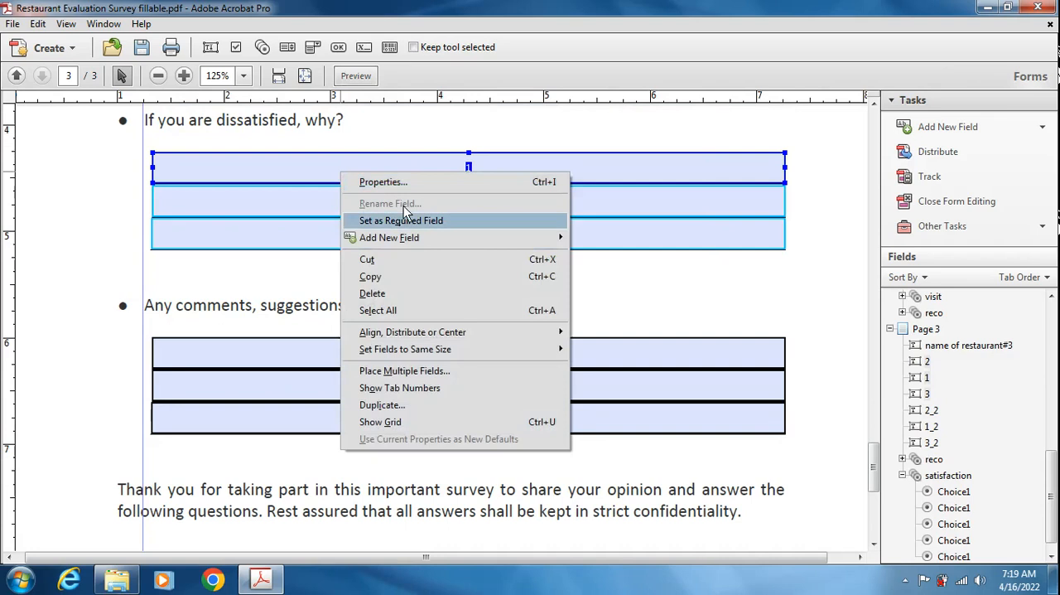
left_click(389, 182)
left_click(422, 41)
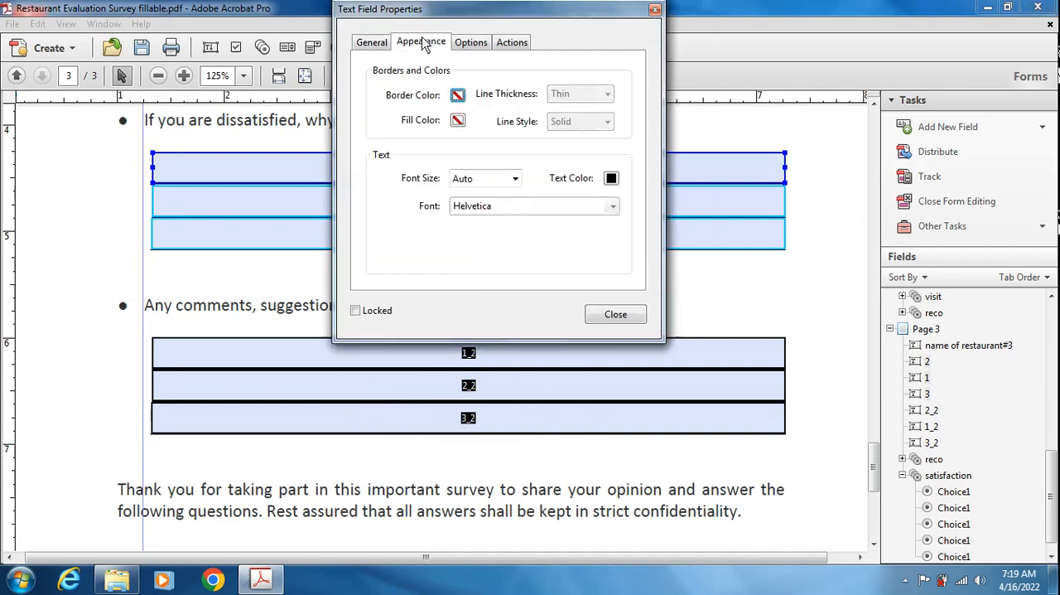
left_click(458, 122)
left_click(541, 206)
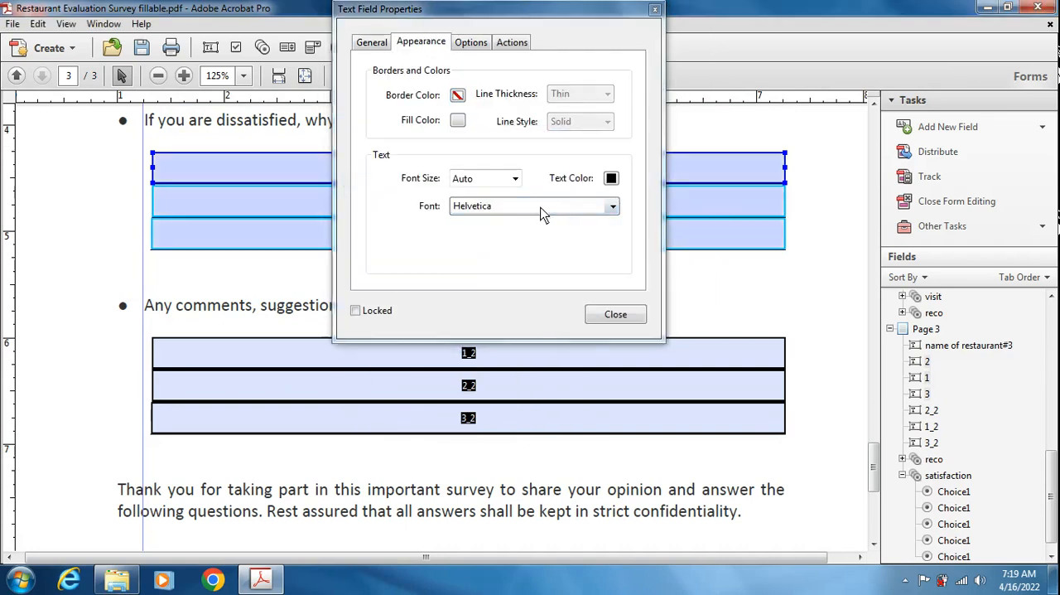
left_click(615, 314)
- Apply a light lavender fill color to the three text fields under "Any comments, suggestions and questions?"
left_click_drag(128, 286, 332, 447)
right_click(329, 350)
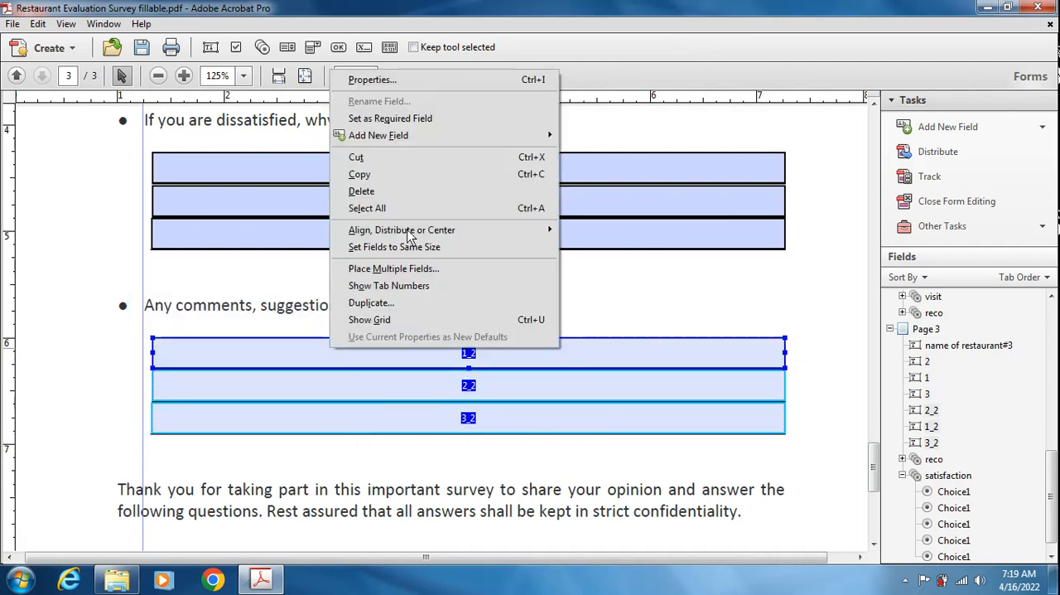
left_click(377, 80)
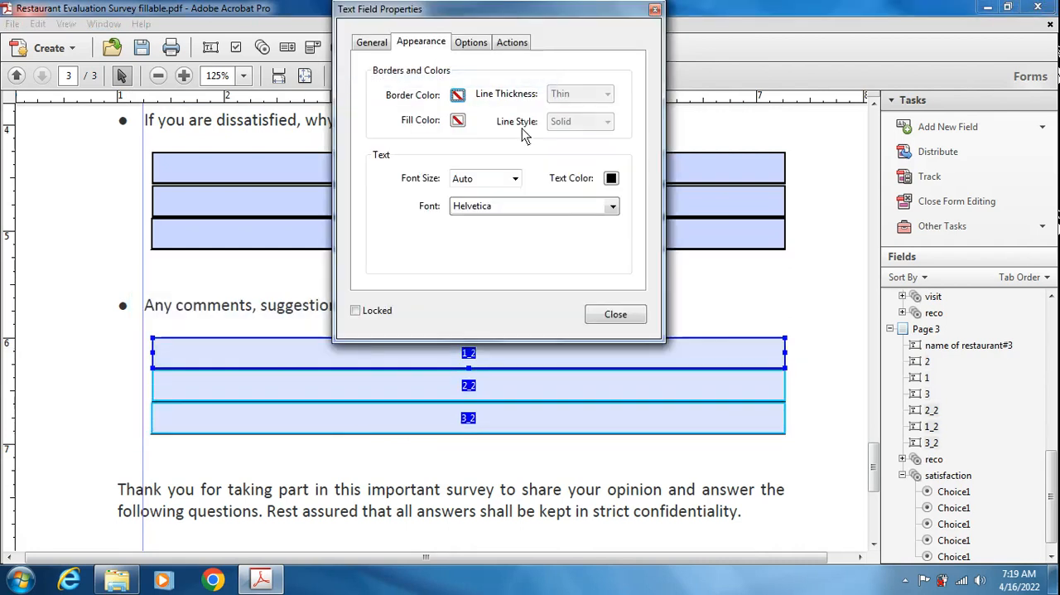
left_click(458, 120)
left_click(542, 207)
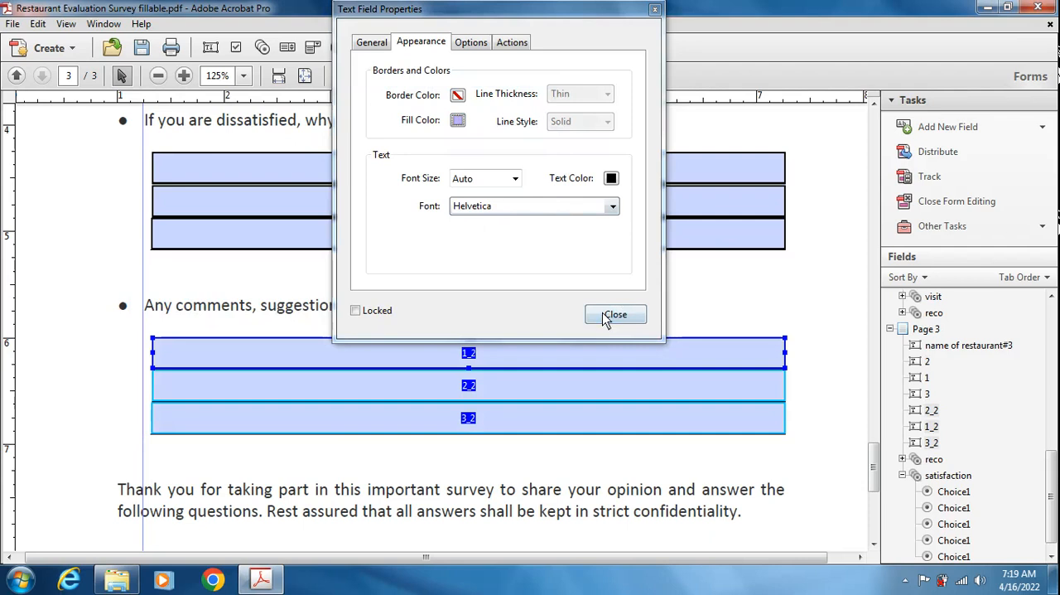
left_click(614, 318)
- Preview the form and enter "name of the restaurant" in the first restaurant name field on page 1
left_click(355, 76)
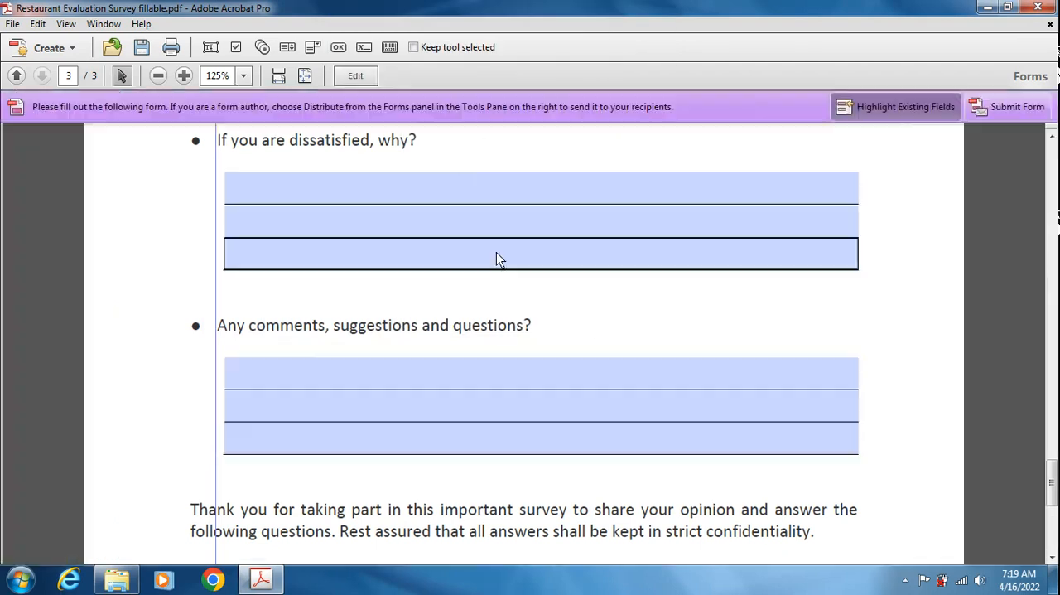
scroll(541, 353, "up", 6)
scroll(541, 357, "up", 10)
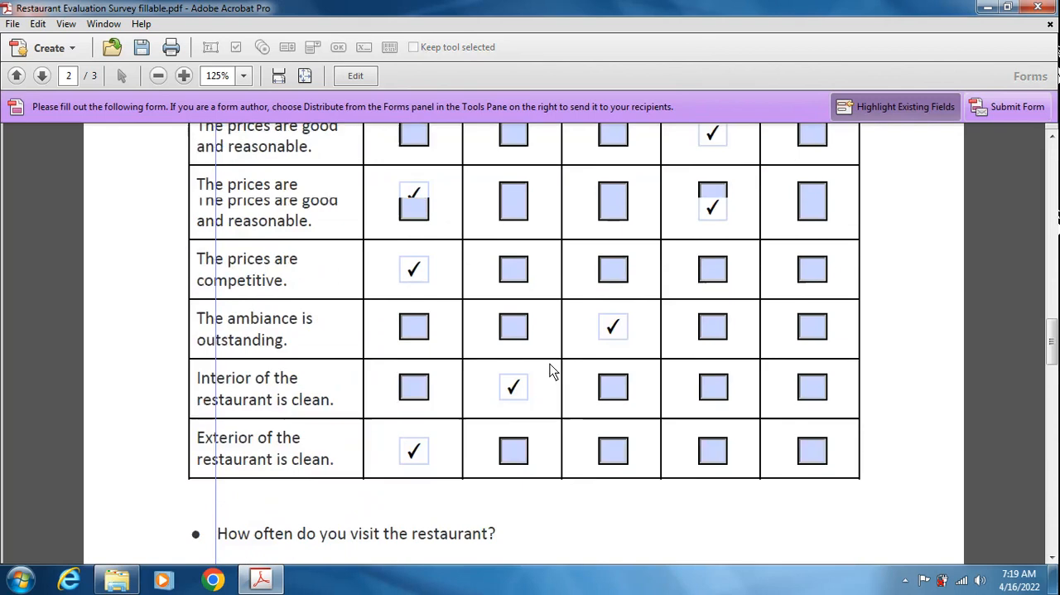
scroll(553, 371, "up", 12)
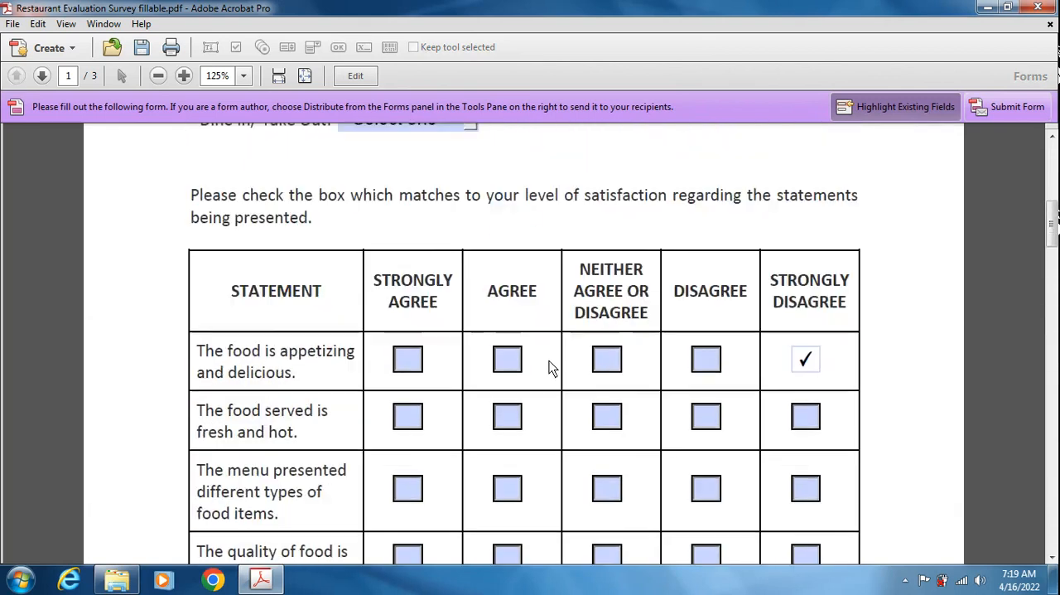
scroll(549, 361, "up", 6)
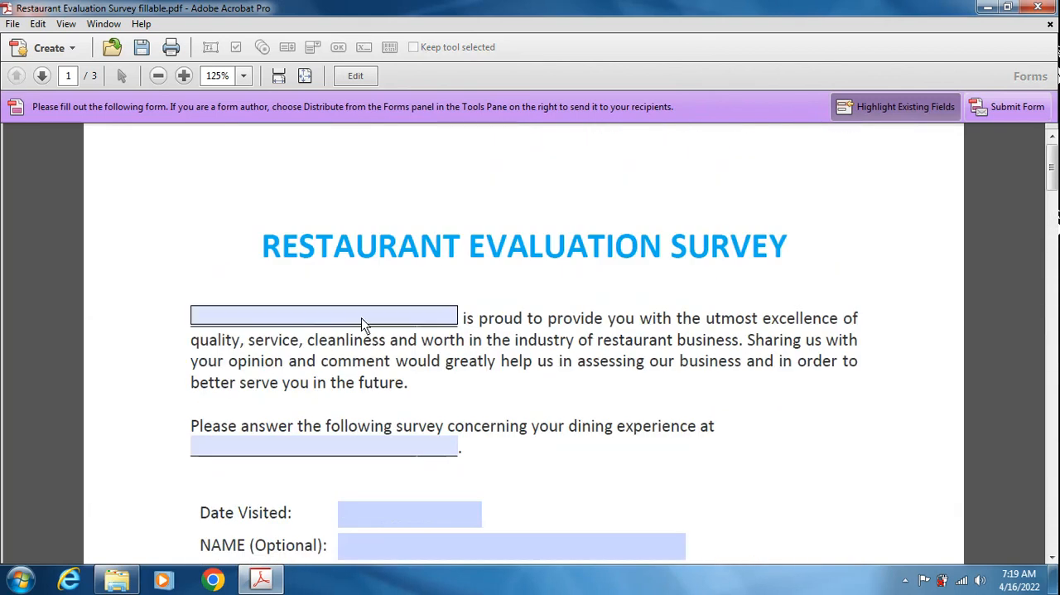
left_click(362, 324)
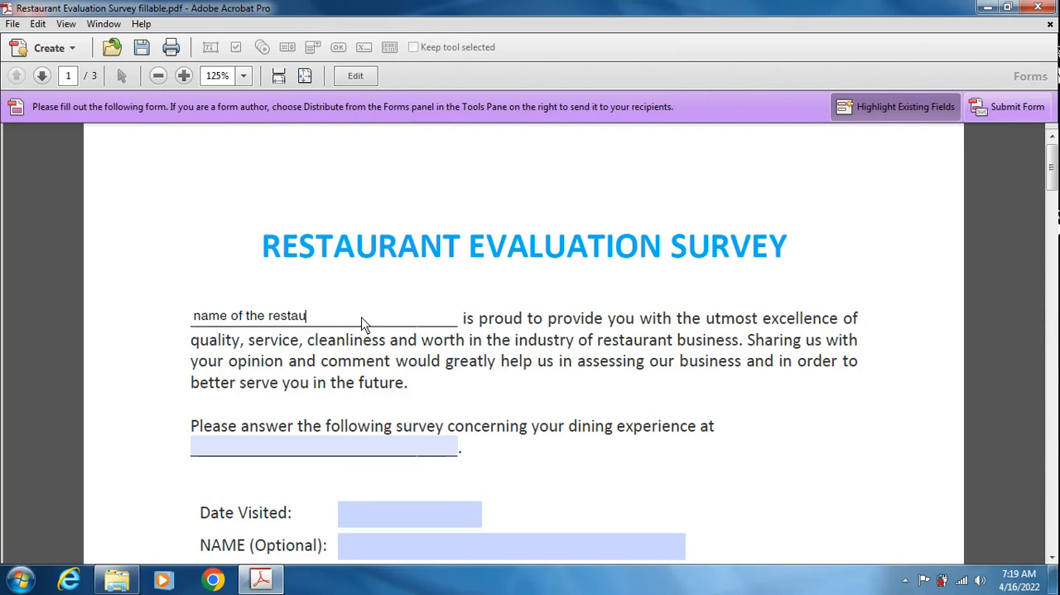
key("Return")
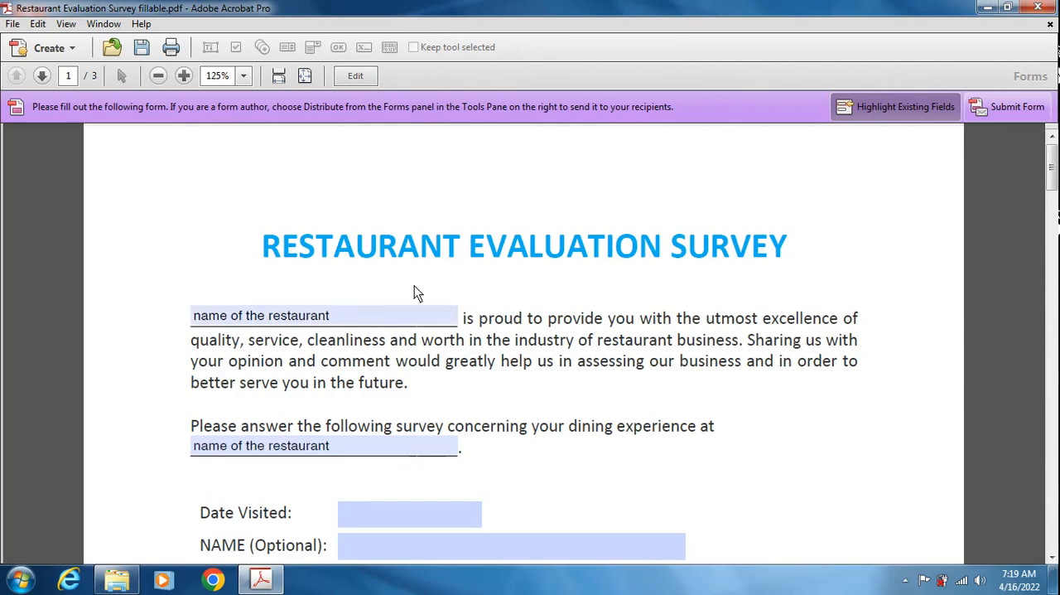
- Examine the linked restaurant name fields and the answer fields across all three pages of the previewed form
scroll(362, 427, "down", 2)
scroll(429, 388, "down", 20)
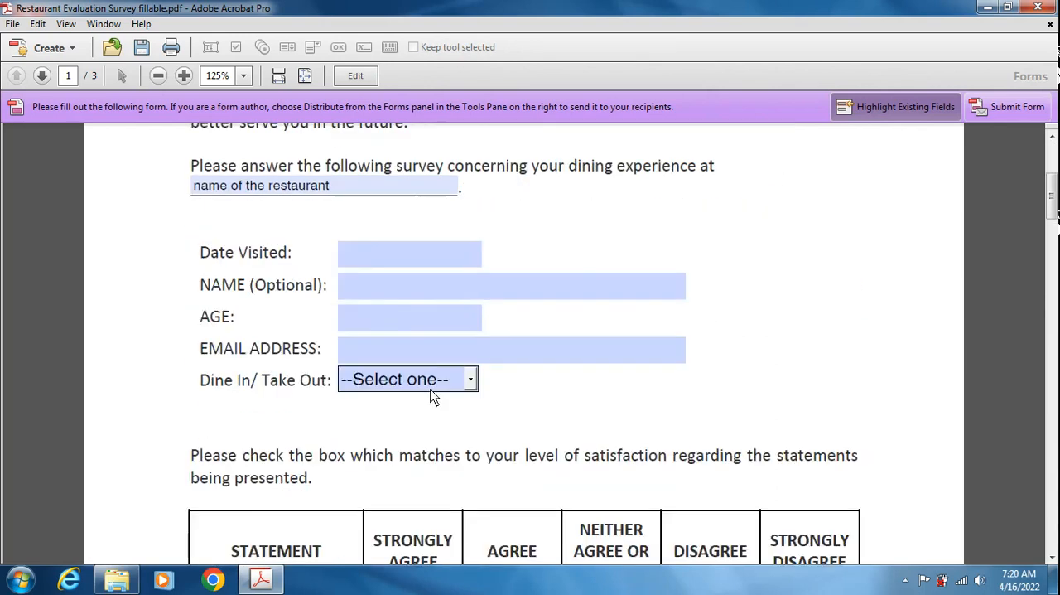
scroll(514, 448, "down", 20)
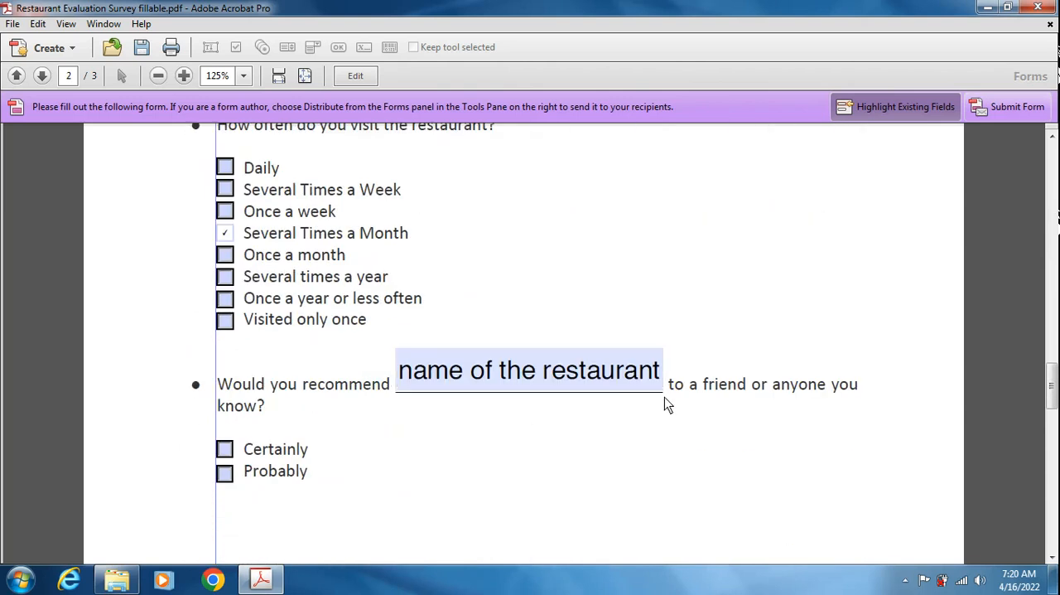
scroll(582, 461, "down", 15)
scroll(584, 459, "down", 3)
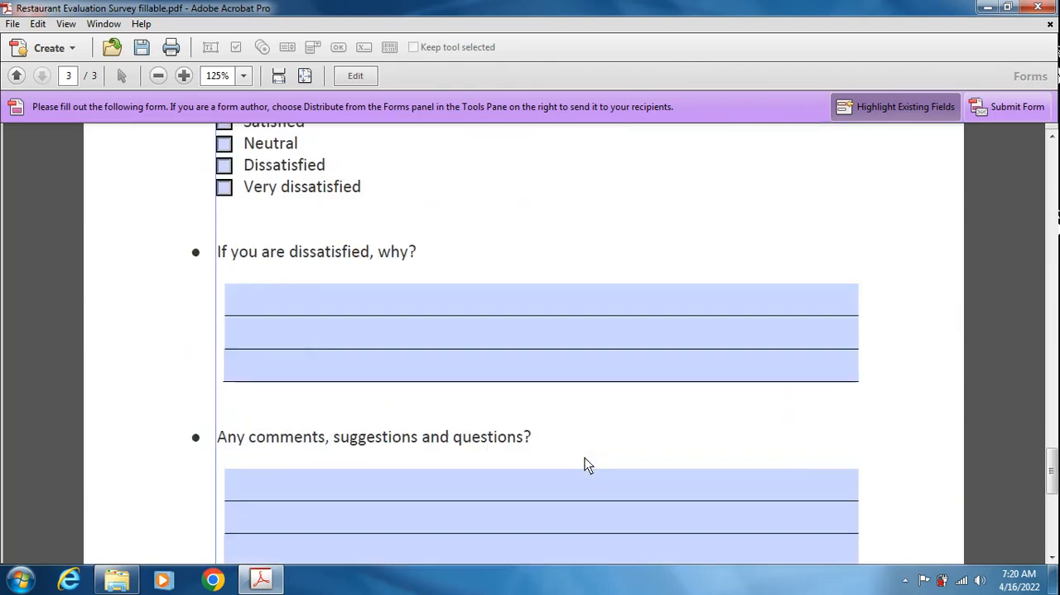
scroll(597, 397, "up", 5)
scroll(422, 356, "up", 20)
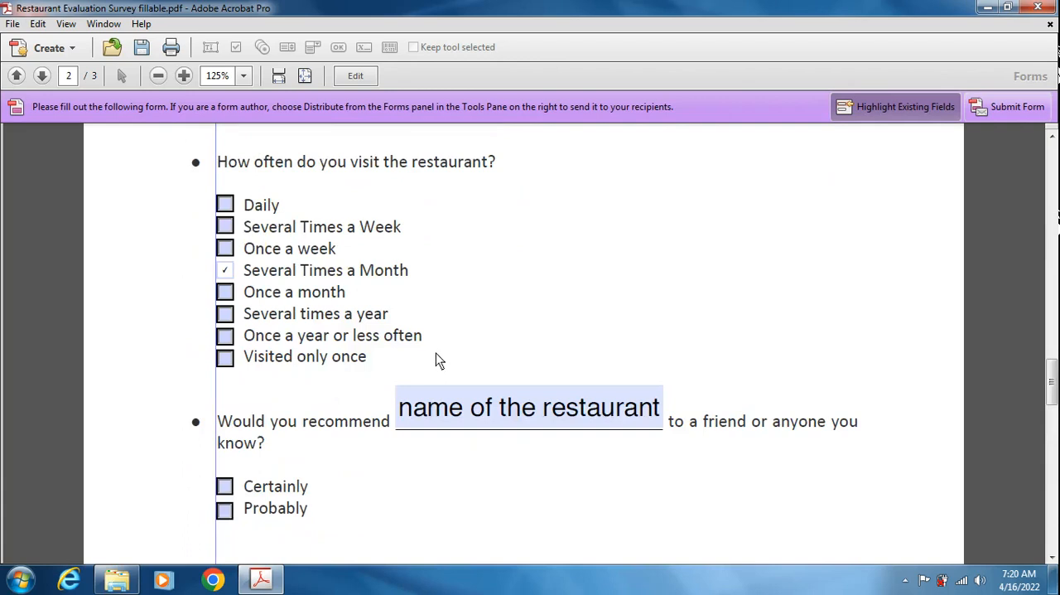
scroll(457, 357, "up", 20)
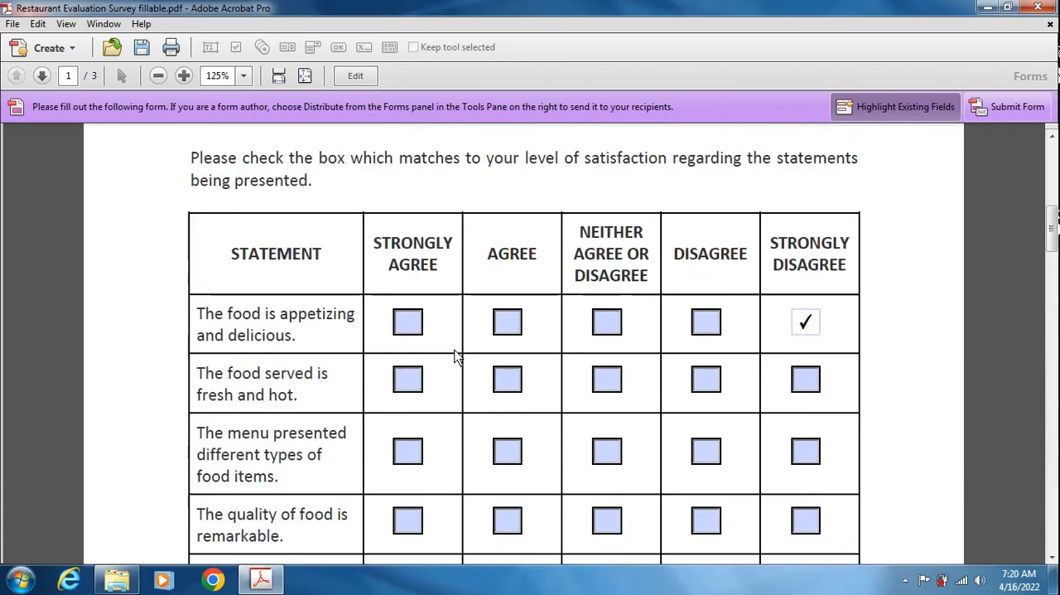
- Test the form by entering 12/03/22 as the date visited and 32 as the age
left_click(357, 362)
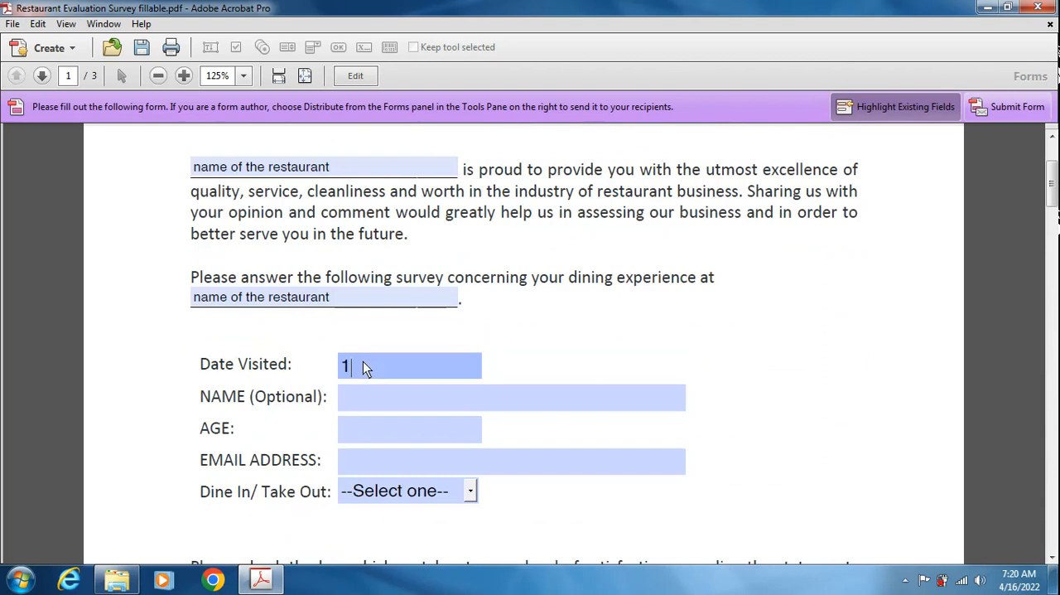
type("12/03/22")
key("Return")
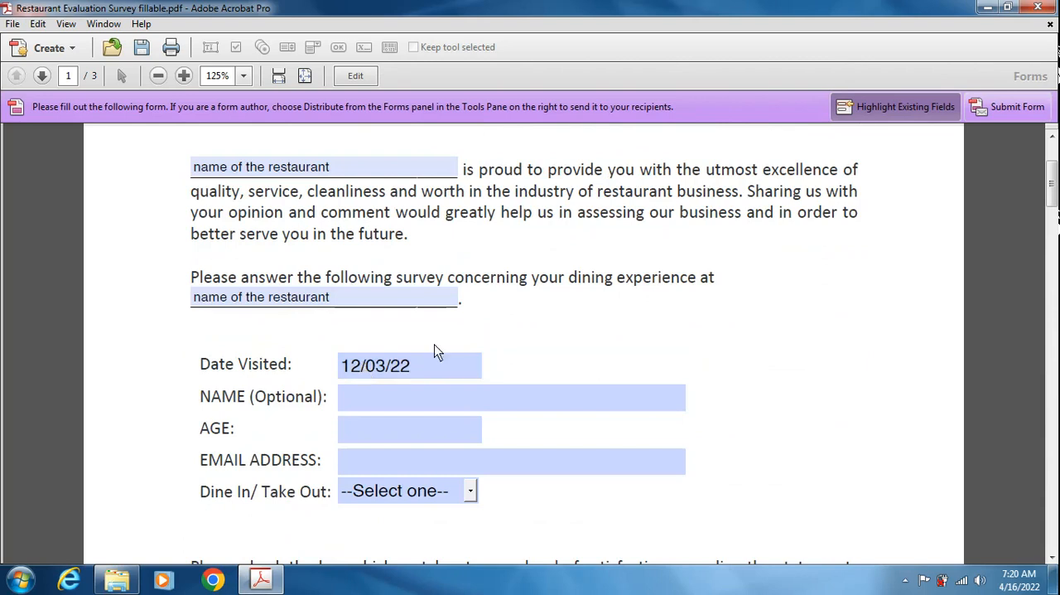
left_click(404, 404)
left_click(386, 445)
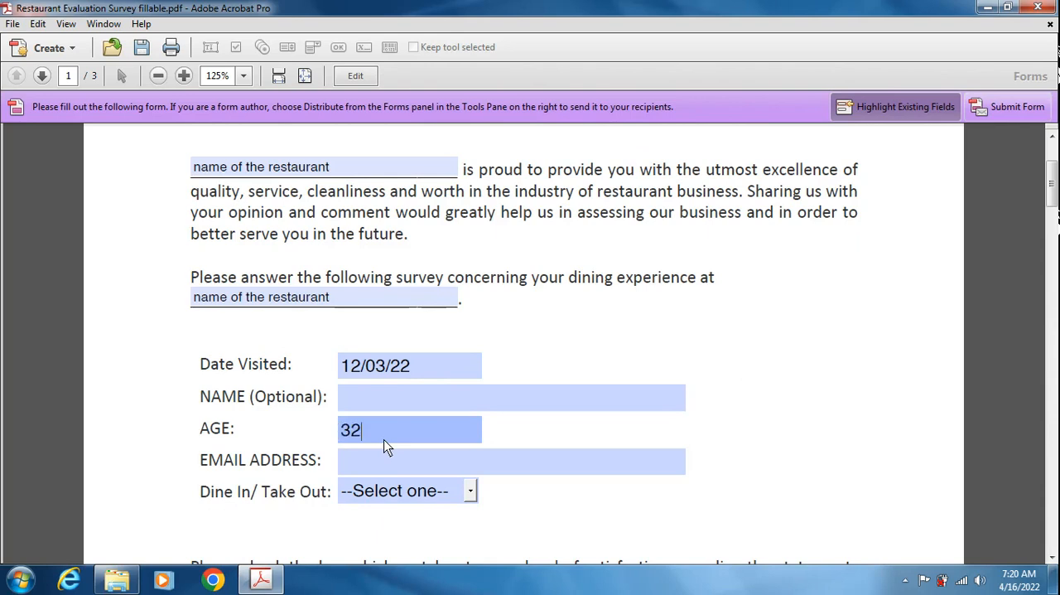
key("Return")
- Try to enter a sample e-mail address in the EMAIL ADDRESS field
left_click(373, 459)
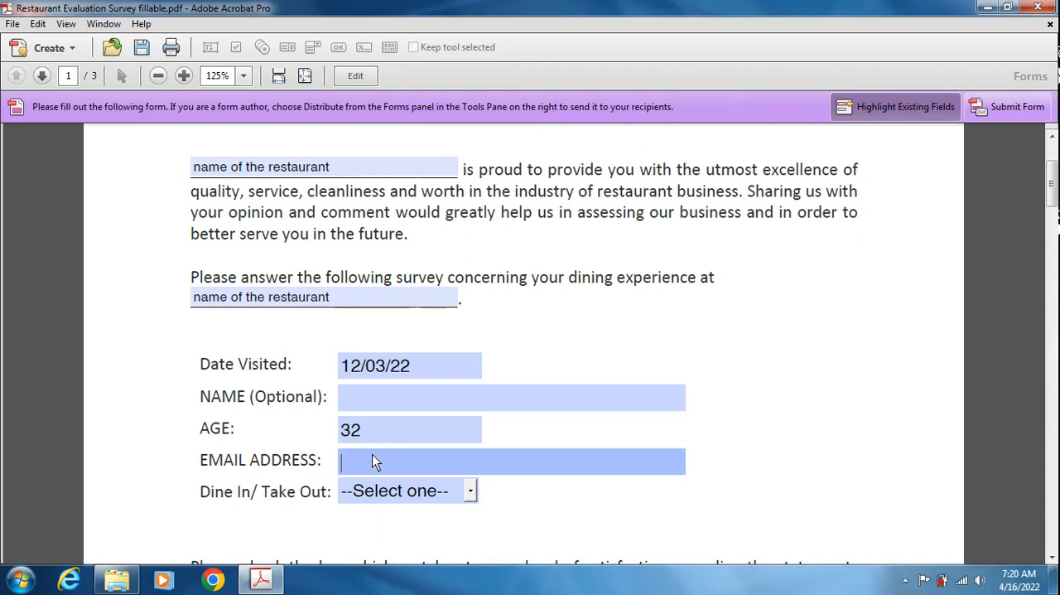
type("email@gmail.com")
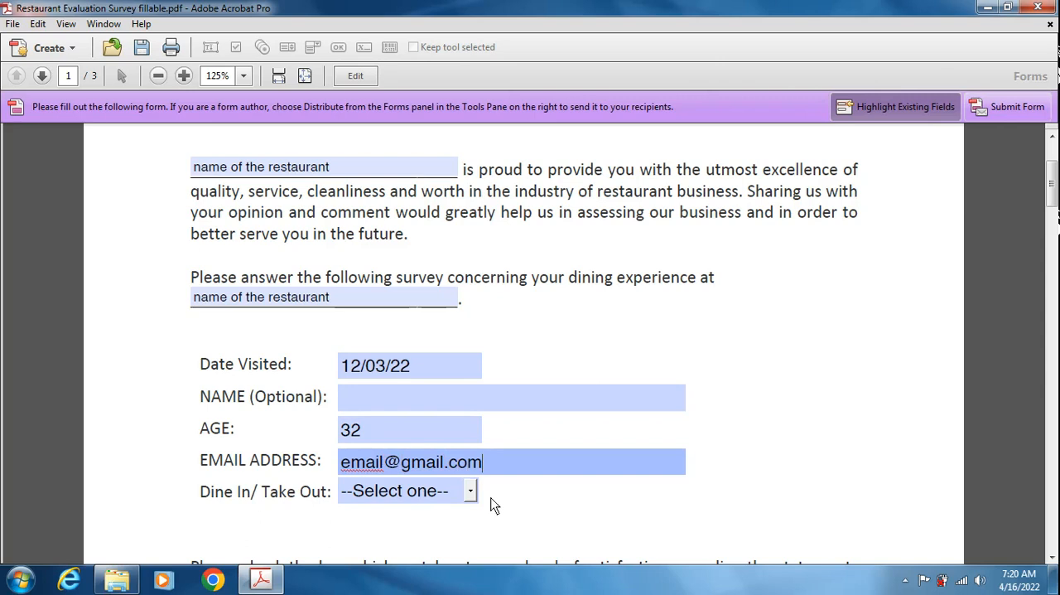
left_click(472, 491)
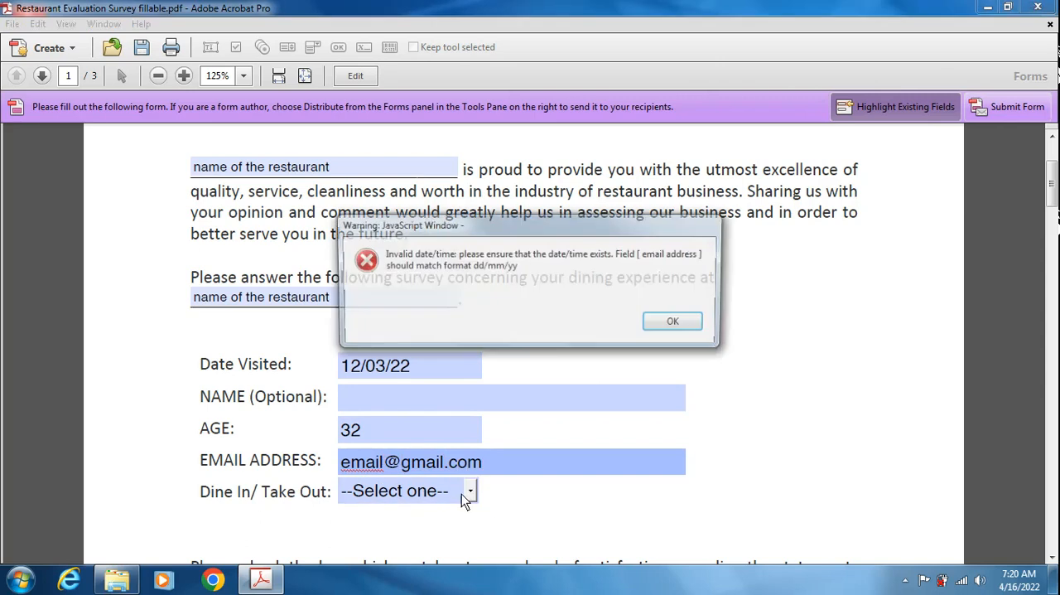
left_click(677, 321)
- Change the Date Visited entry in the previewed form to 02/02/22
left_click(429, 365)
left_click(421, 405)
left_click(439, 369)
left_click(410, 409)
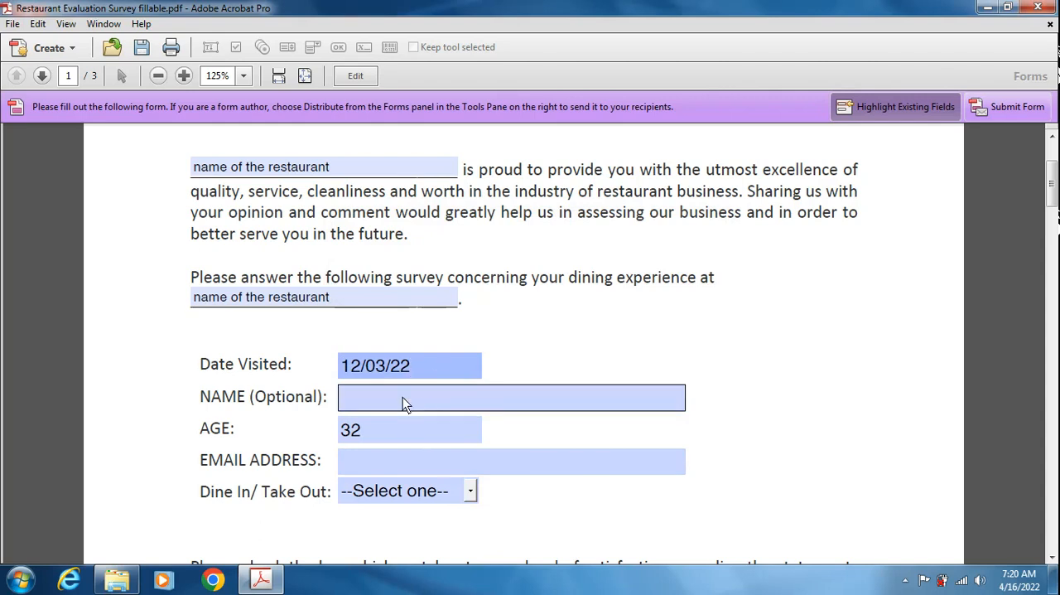
left_click(434, 367)
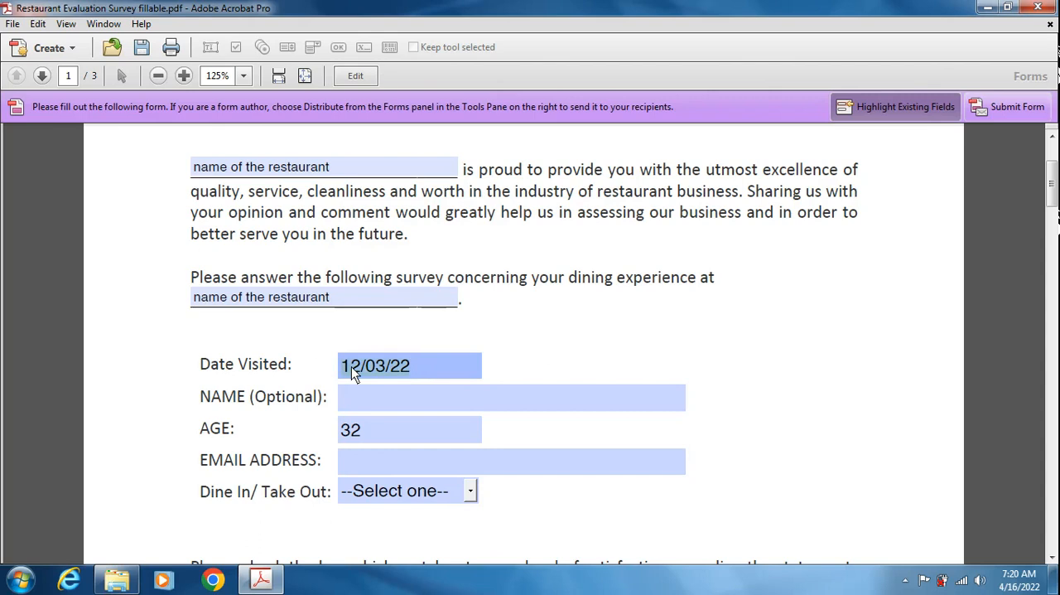
type("02/02/22")
key("Return")
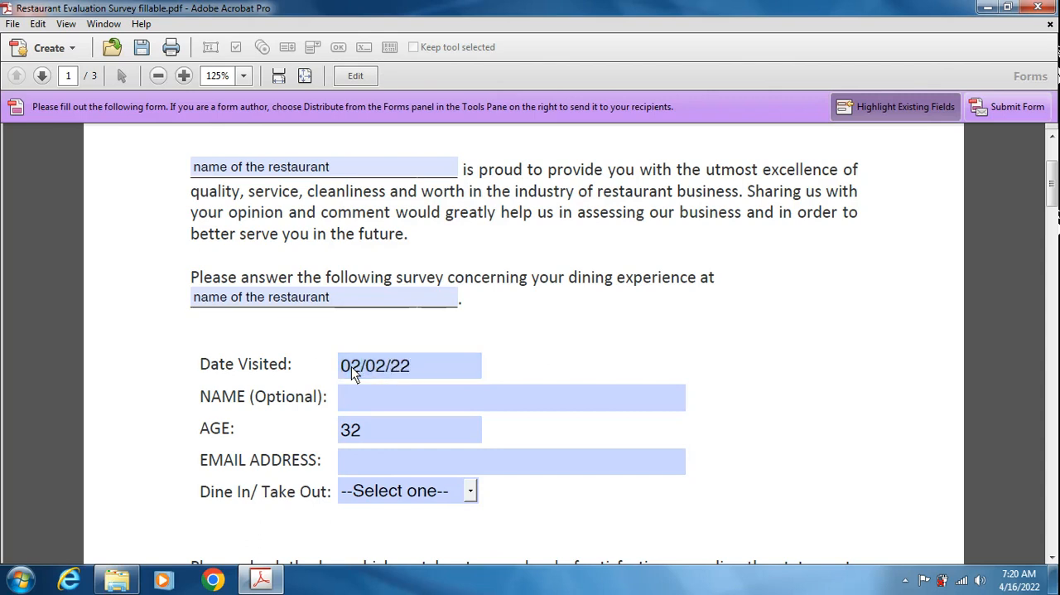
left_click(366, 397)
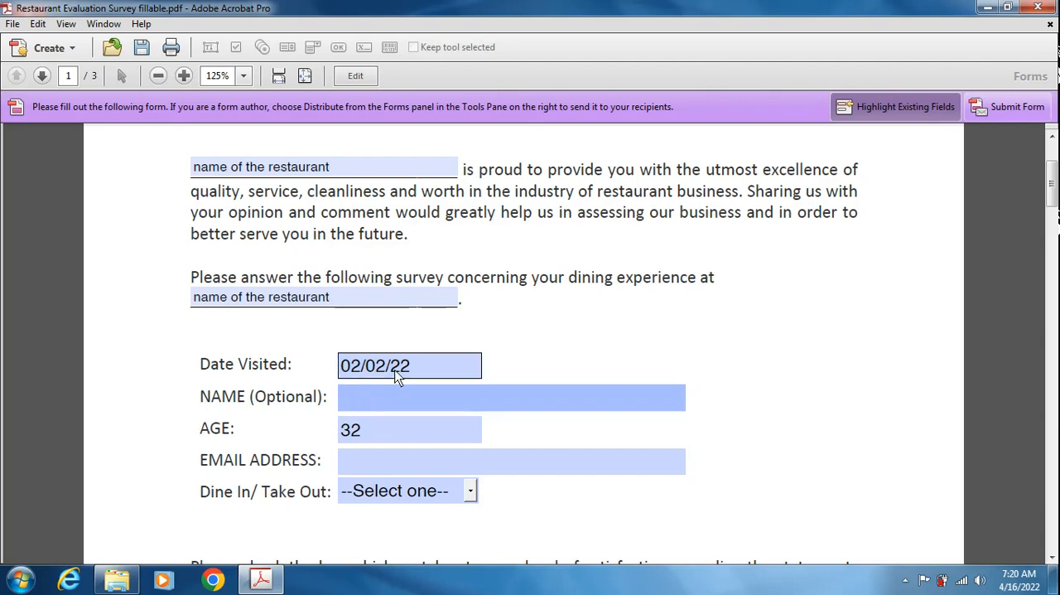
- Return to form editing and check the format settings of the Date Visited field
left_click(413, 468)
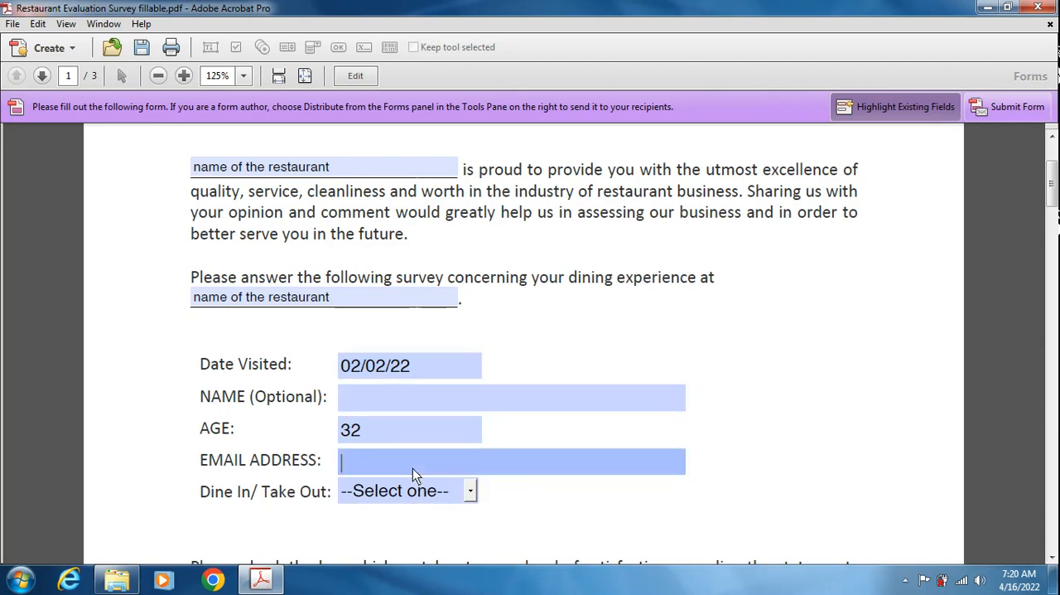
left_click(356, 75)
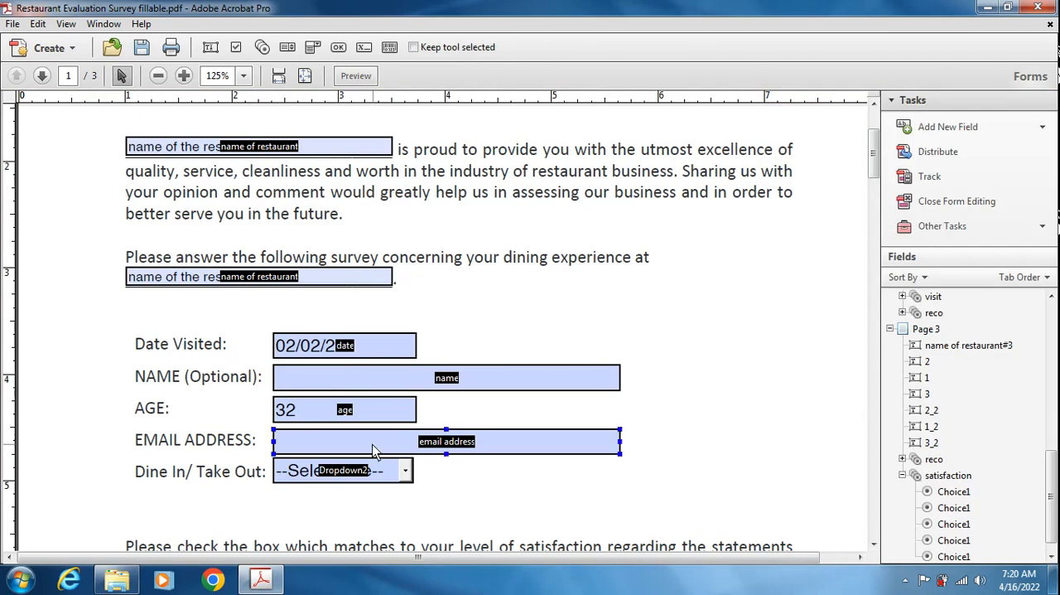
double_click(368, 351)
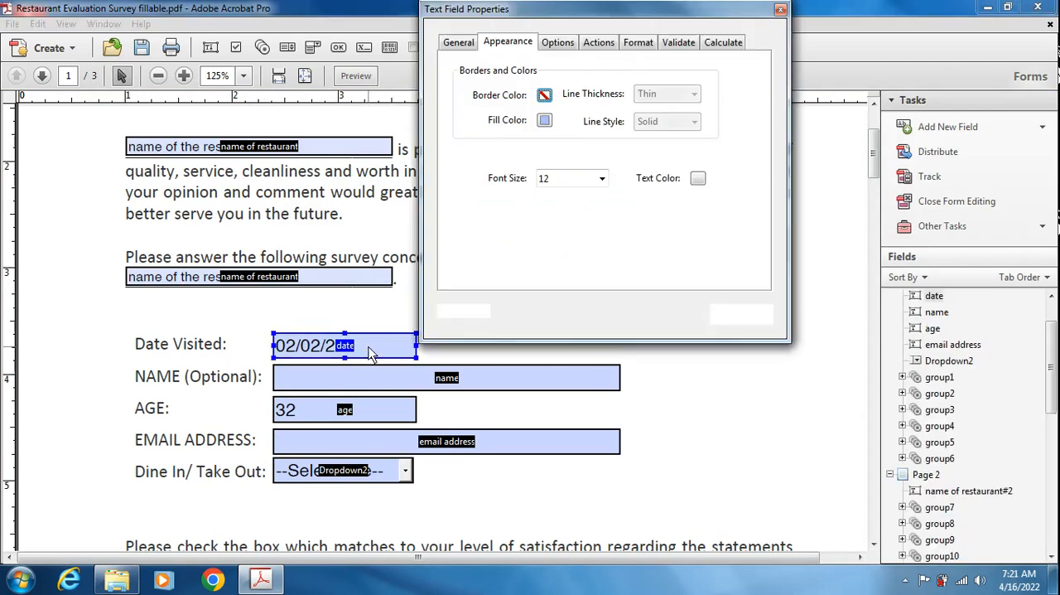
left_click(637, 43)
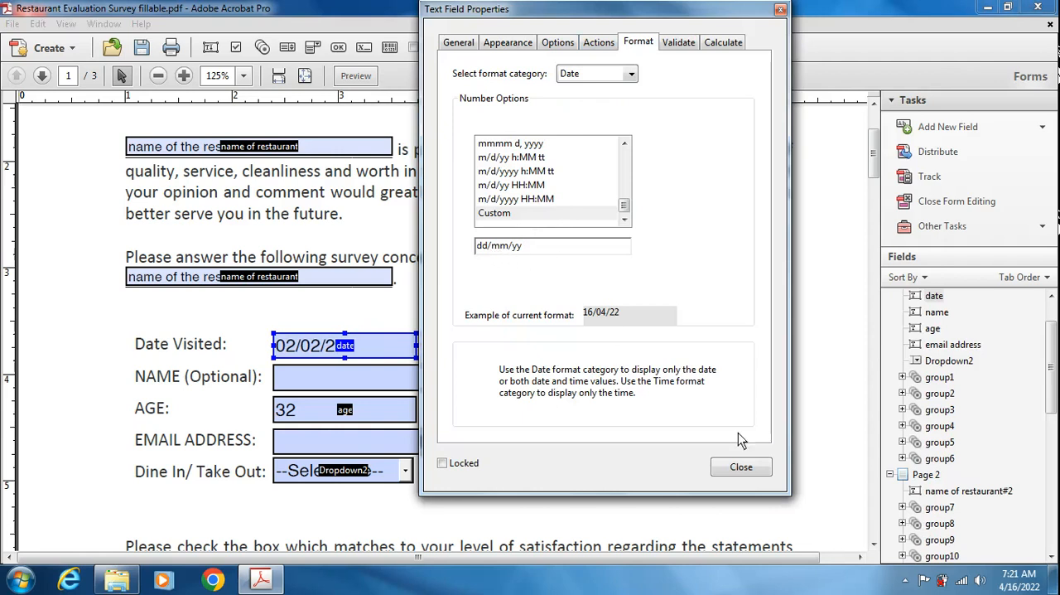
left_click(741, 466)
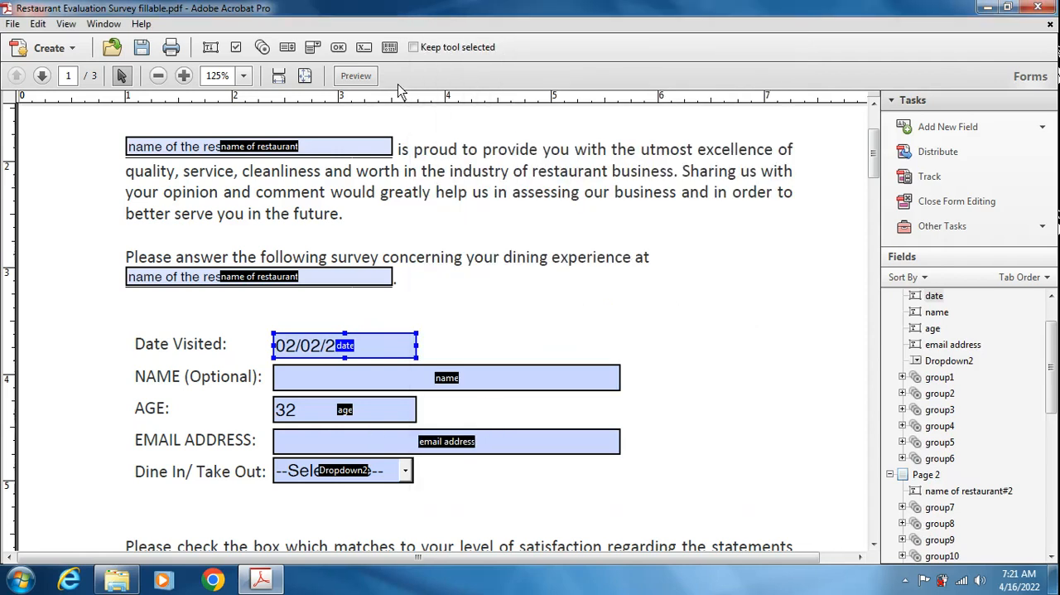
- Preview the form again and retry a sample e-mail address in the EMAIL ADDRESS field
left_click(355, 76)
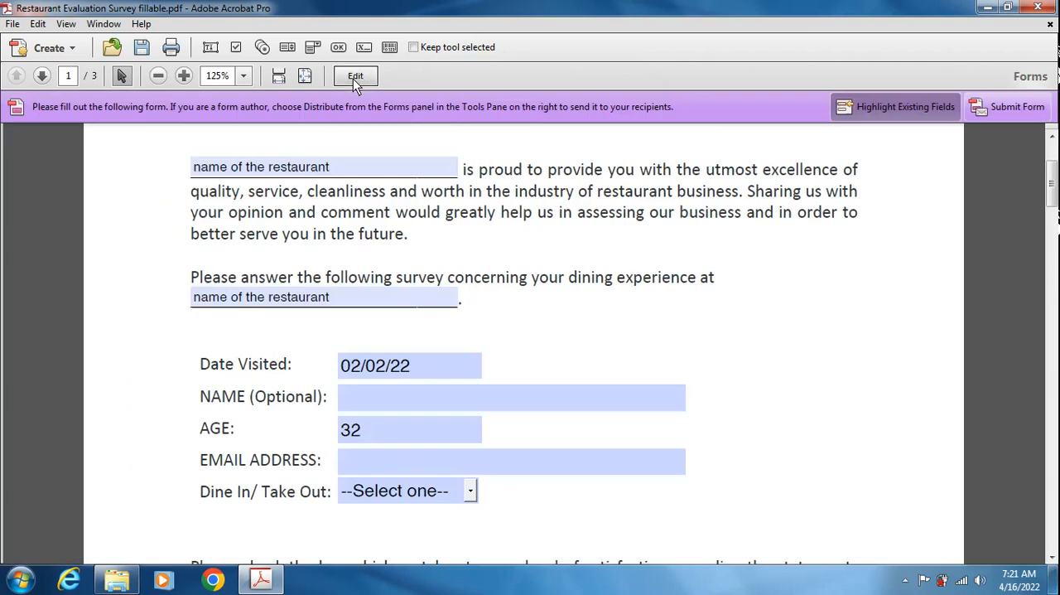
left_click(372, 468)
type("email")
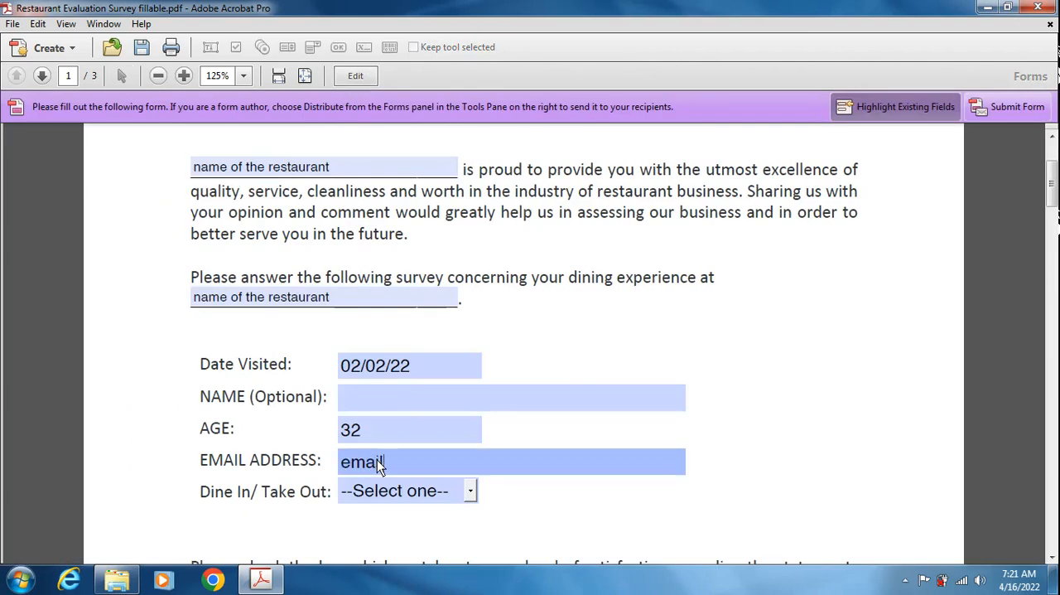
type("@gmail.com")
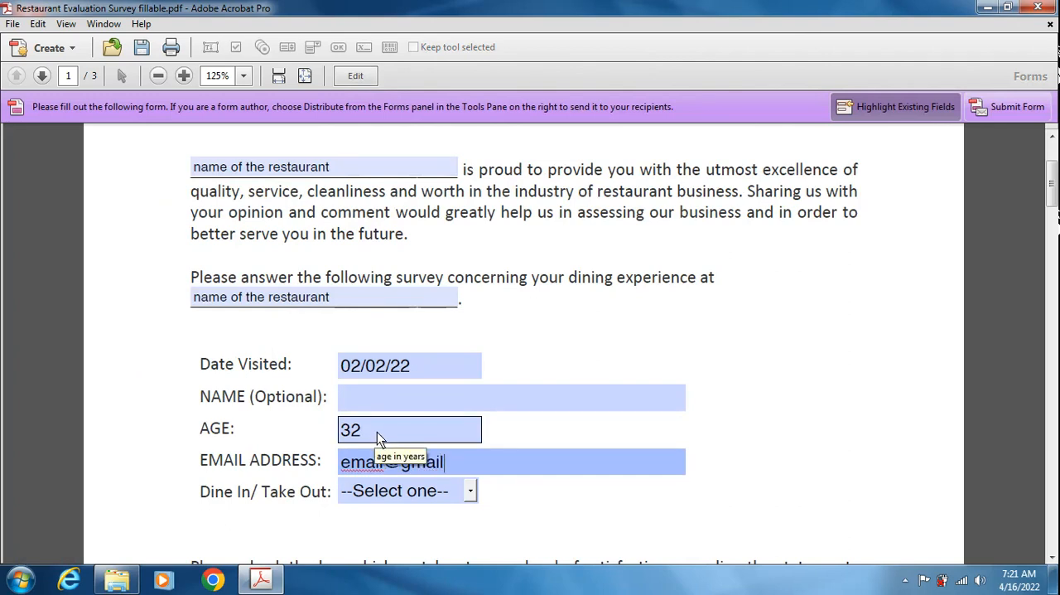
left_click(528, 501)
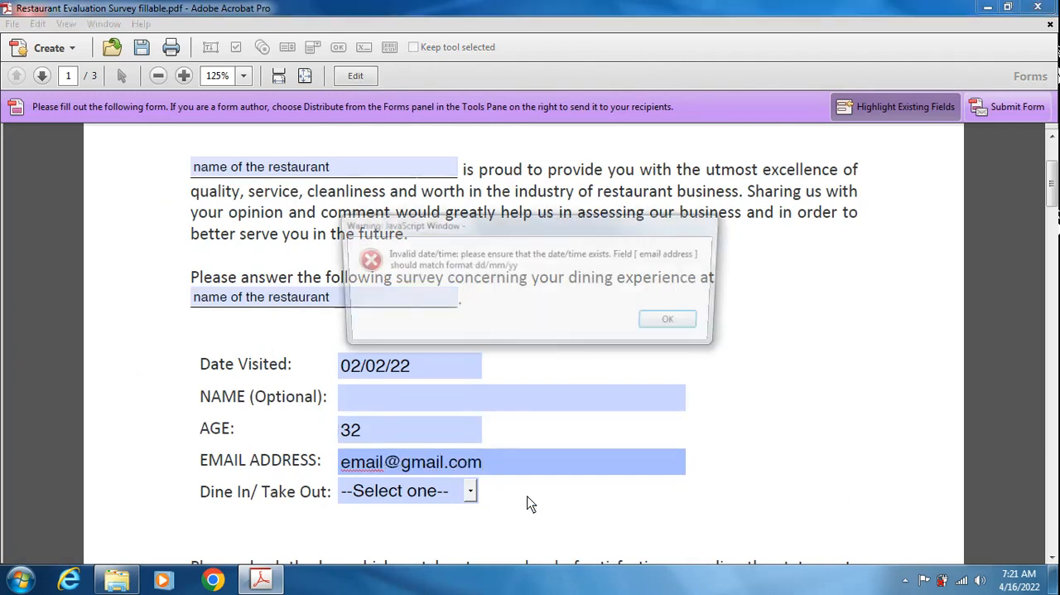
left_click(673, 326)
- Return to form editing and set the EMAIL ADDRESS field's format category to None
left_click(357, 75)
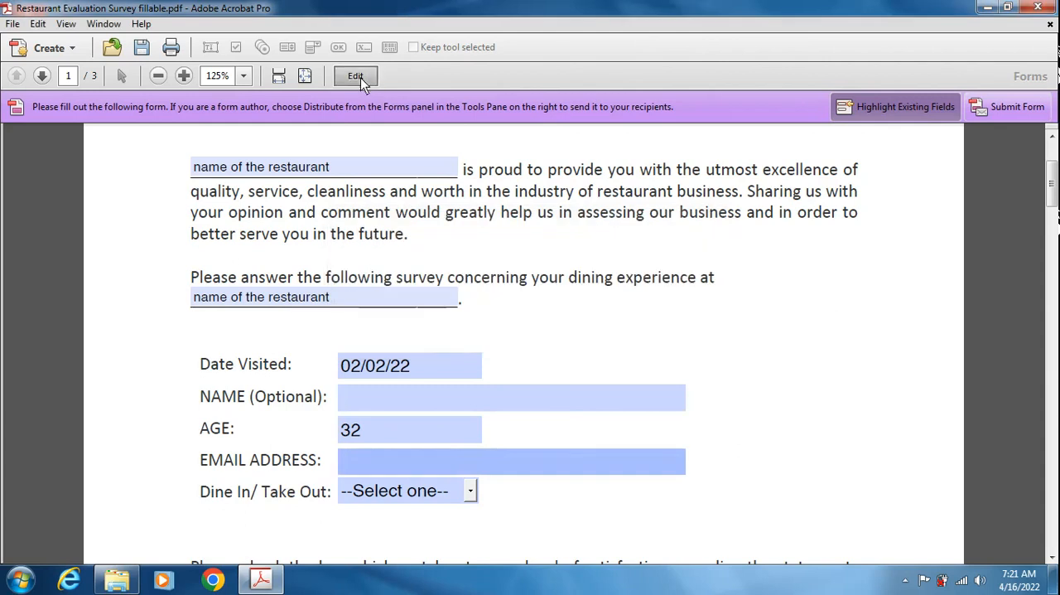
left_click(505, 454)
double_click(505, 454)
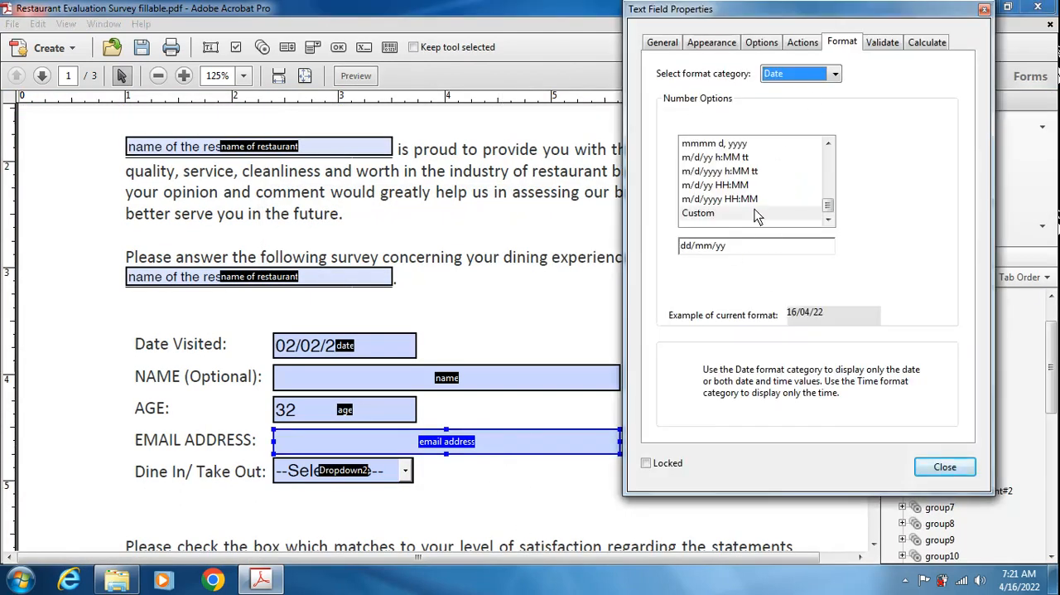
scroll(831, 166, "up", 5)
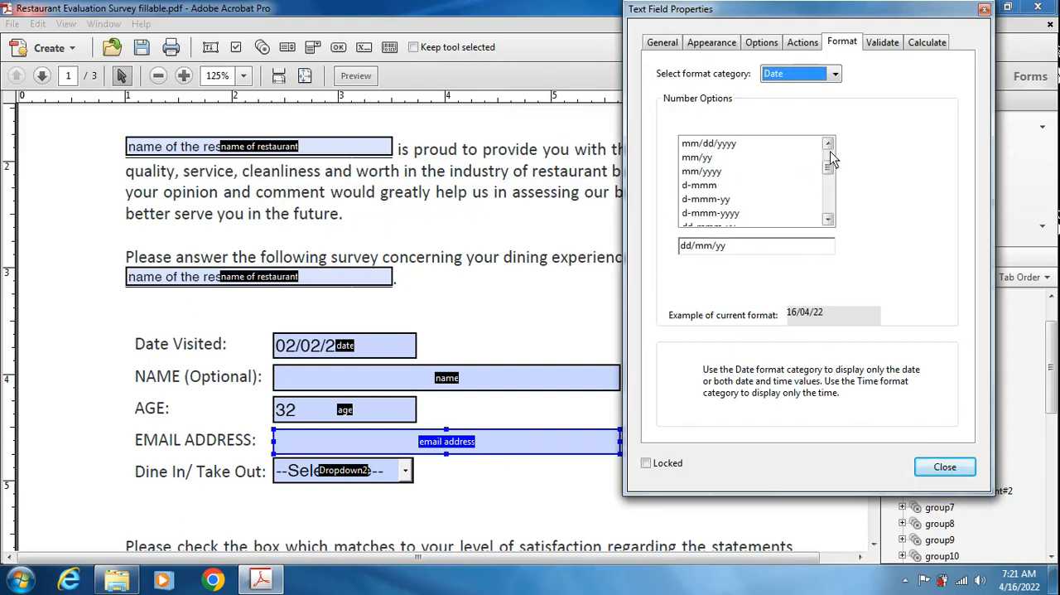
left_click_drag(829, 172, 834, 74)
left_click(834, 74)
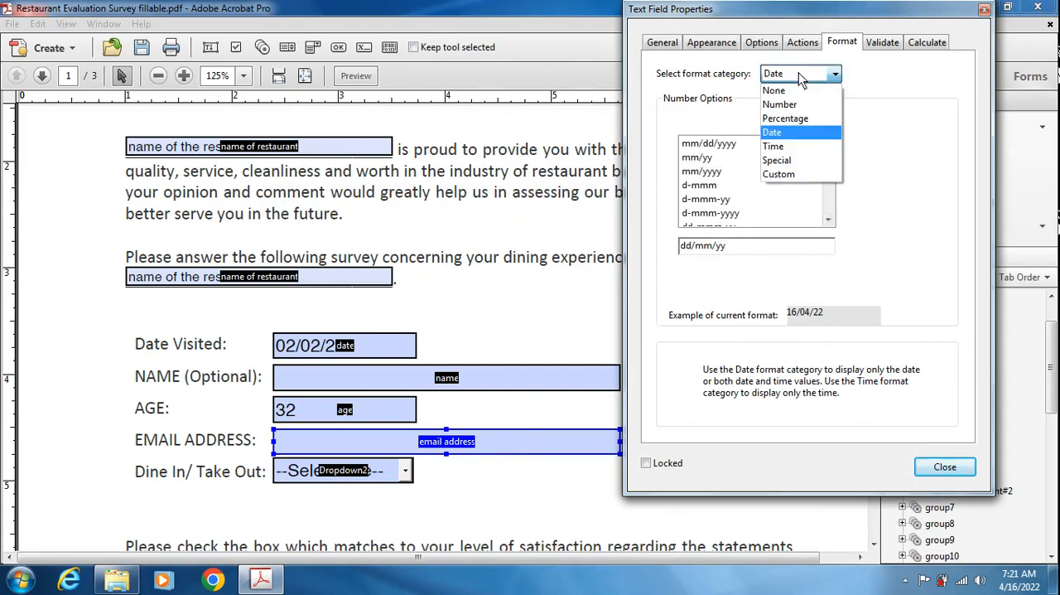
left_click(777, 93)
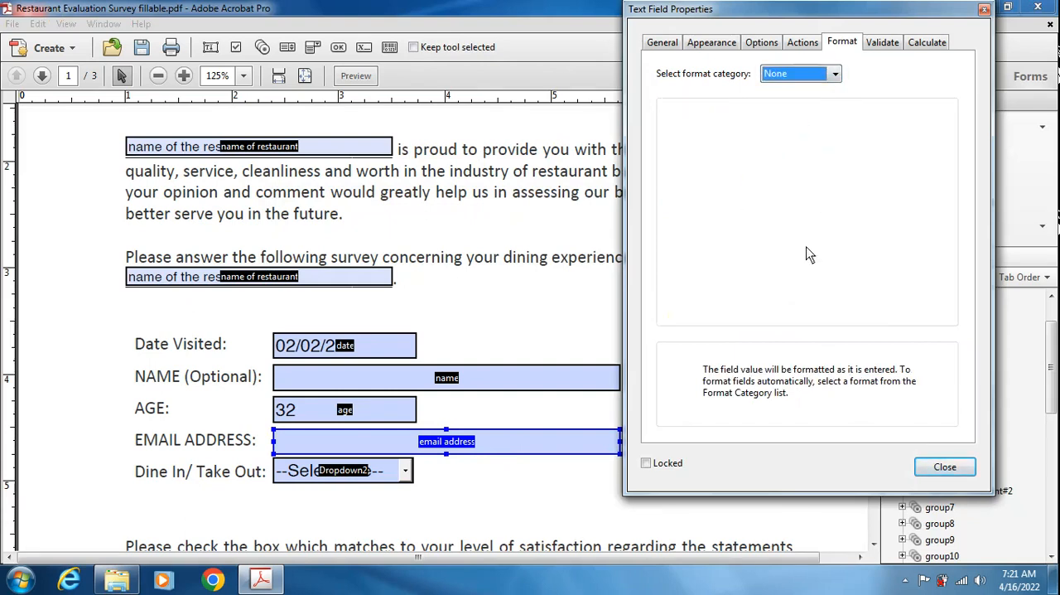
left_click(945, 467)
- Check the format and validation settings of the AGE field
double_click(410, 411)
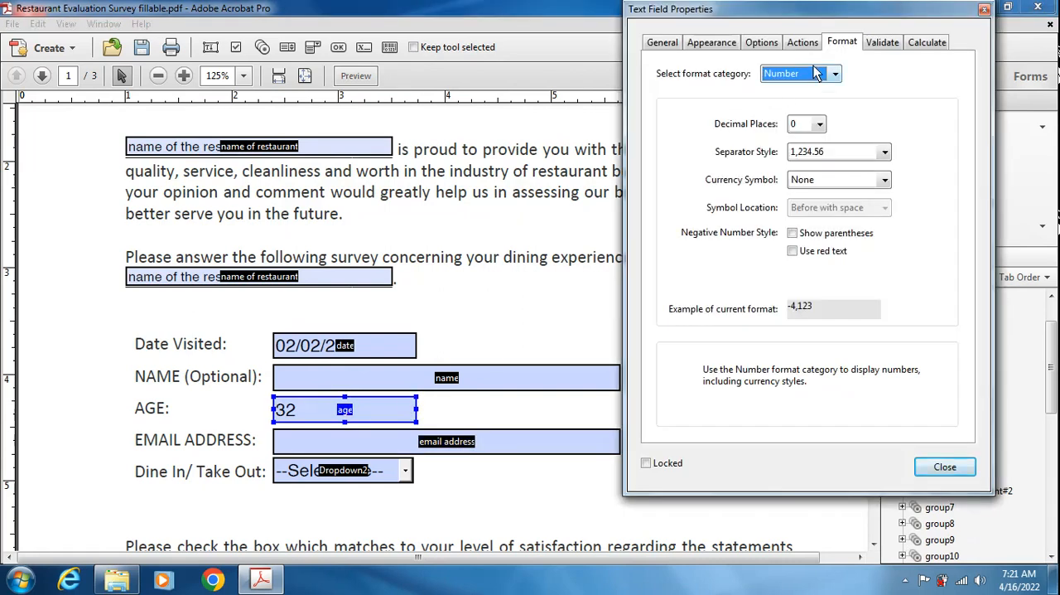
left_click(946, 471)
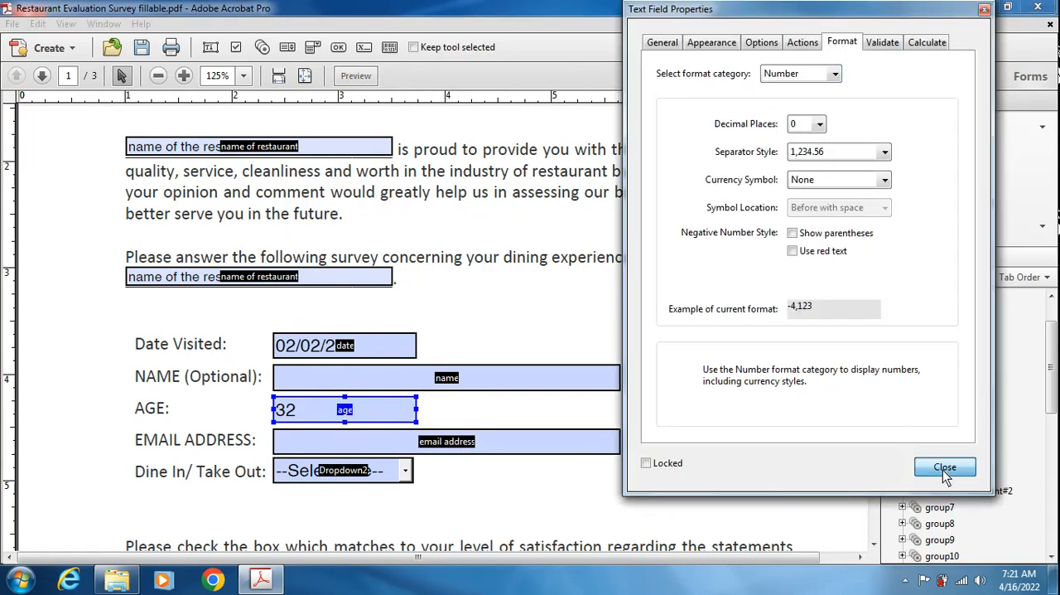
left_click(883, 43)
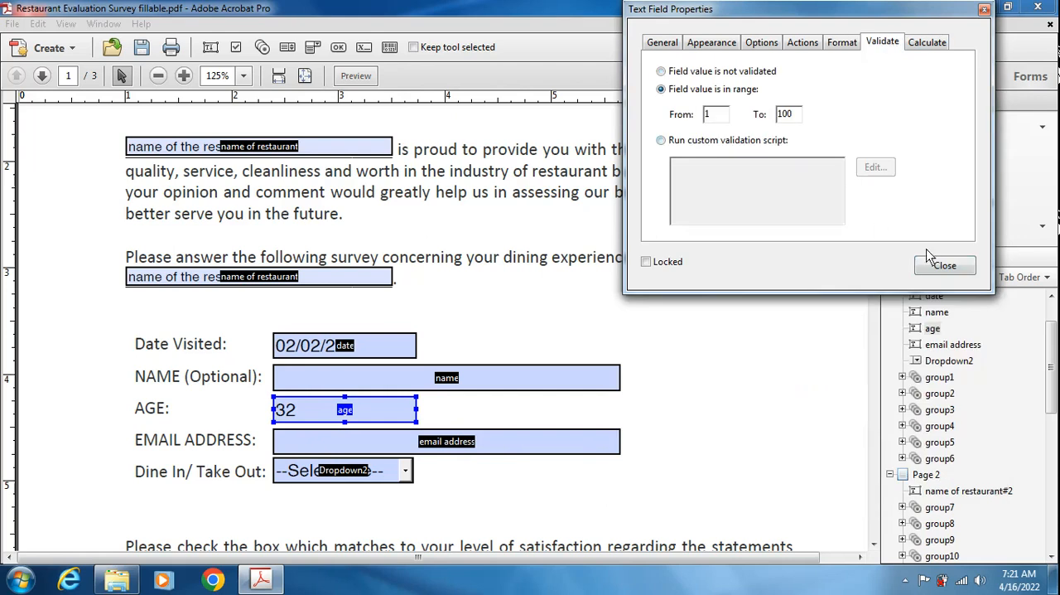
left_click(946, 265)
left_click(499, 448)
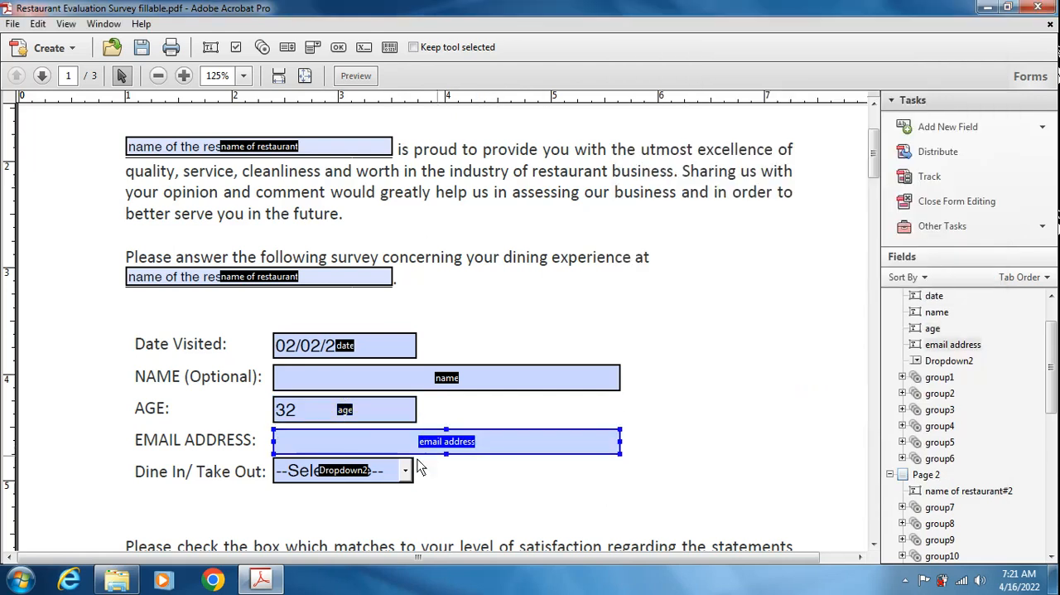
left_click(388, 466)
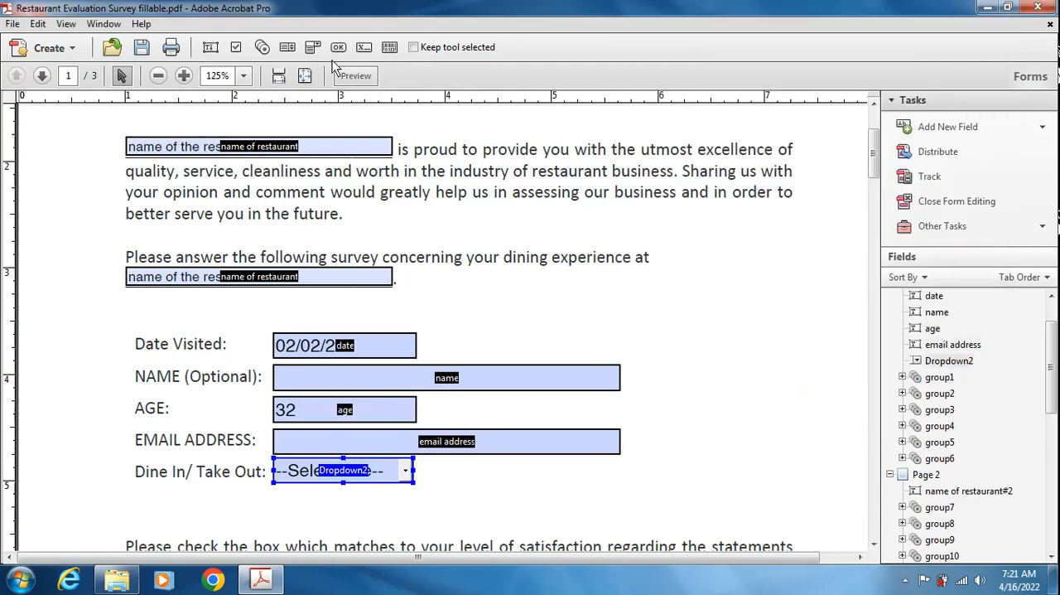
- Preview the form, enter a sample e-mail address and choose Take out in the Dine In/ Take Out dropdown
left_click(344, 75)
left_click(407, 464)
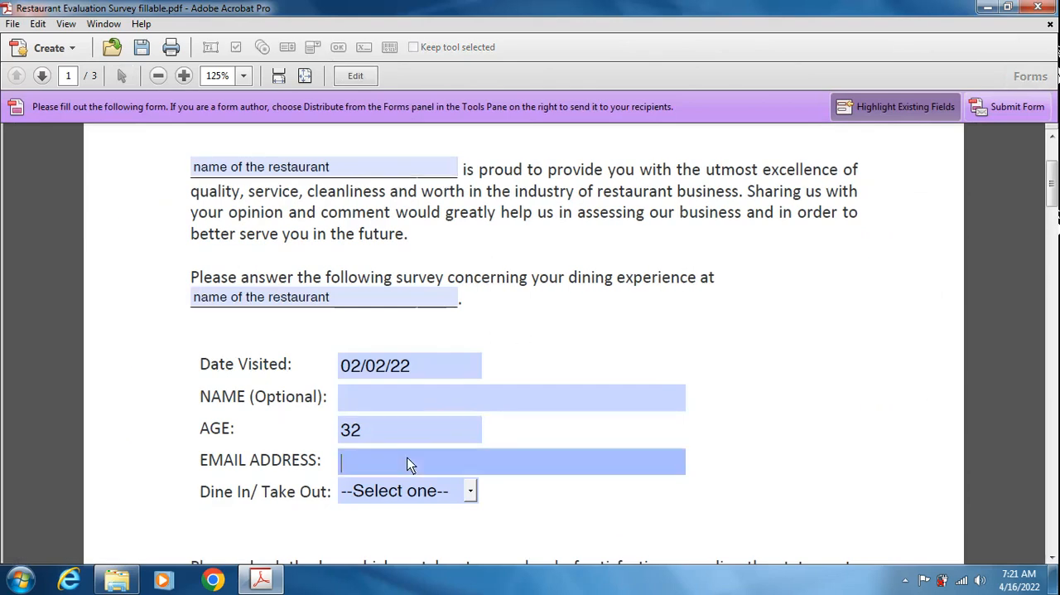
type("email@gmail.com")
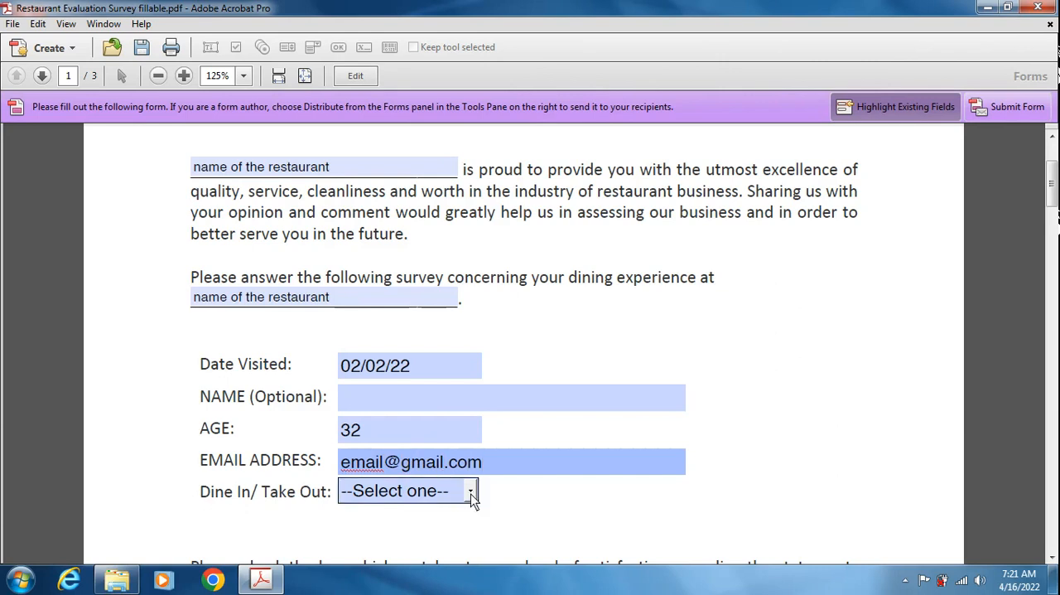
left_click(471, 492)
left_click(387, 461)
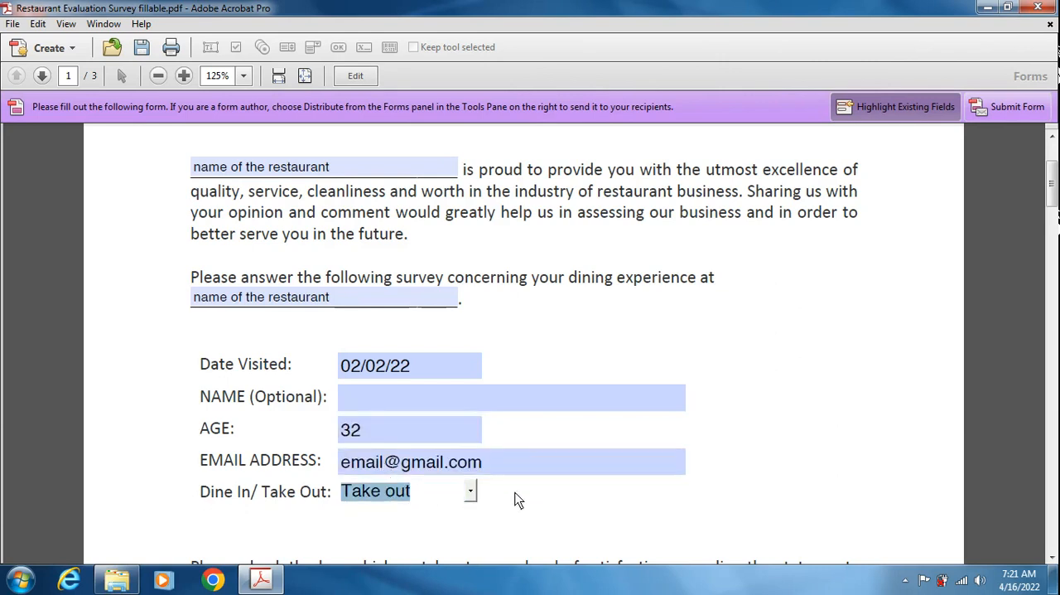
- Try to enter "your name" in the NAME (Optional) field
left_click(451, 398)
type("your name")
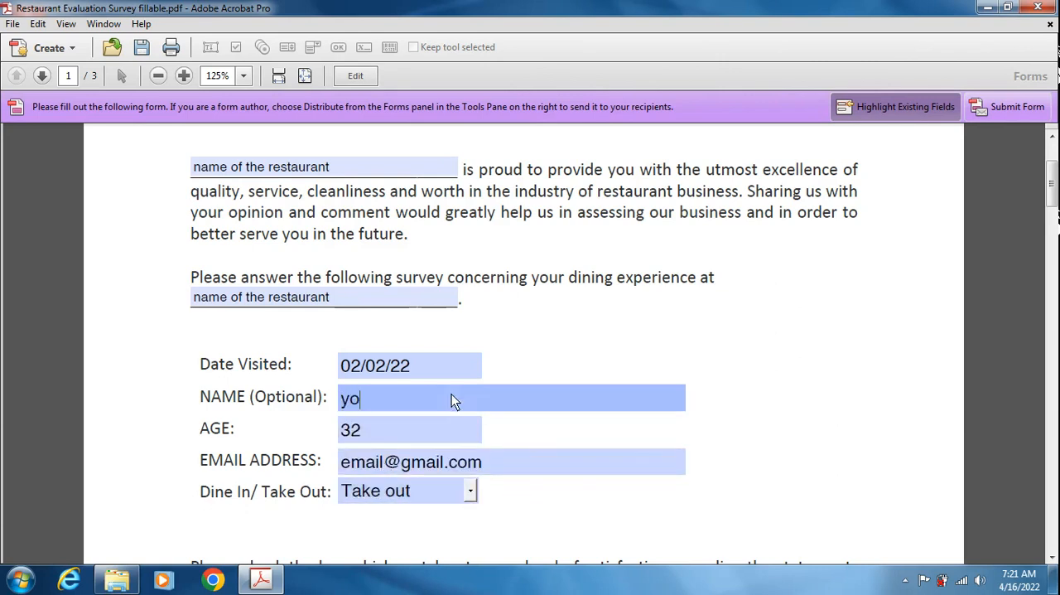
left_click(762, 398)
left_click(682, 321)
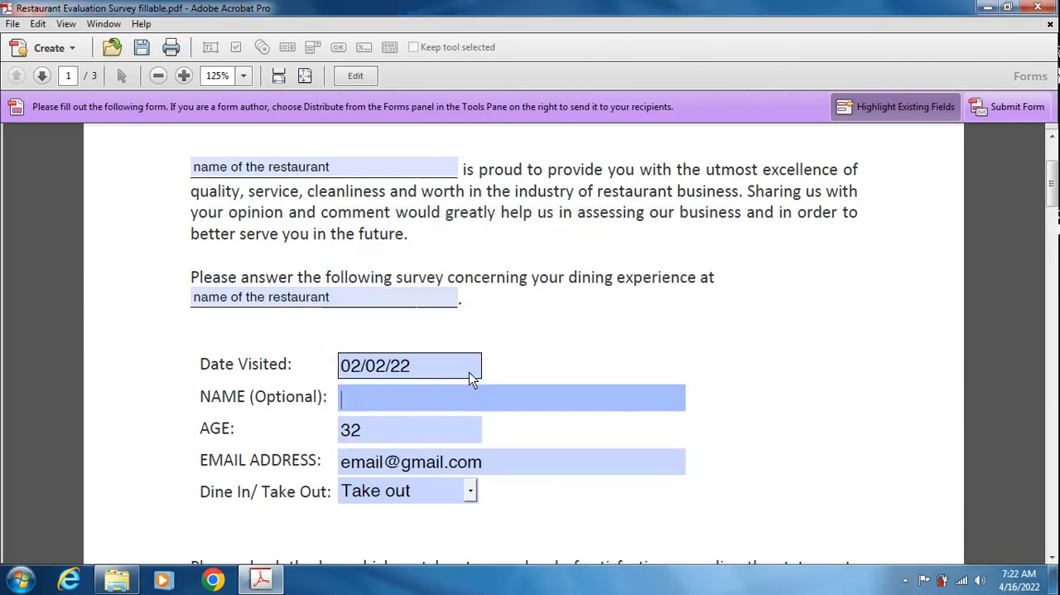
- Return to form editing and set the NAME (Optional) field's format category to None
left_click(356, 77)
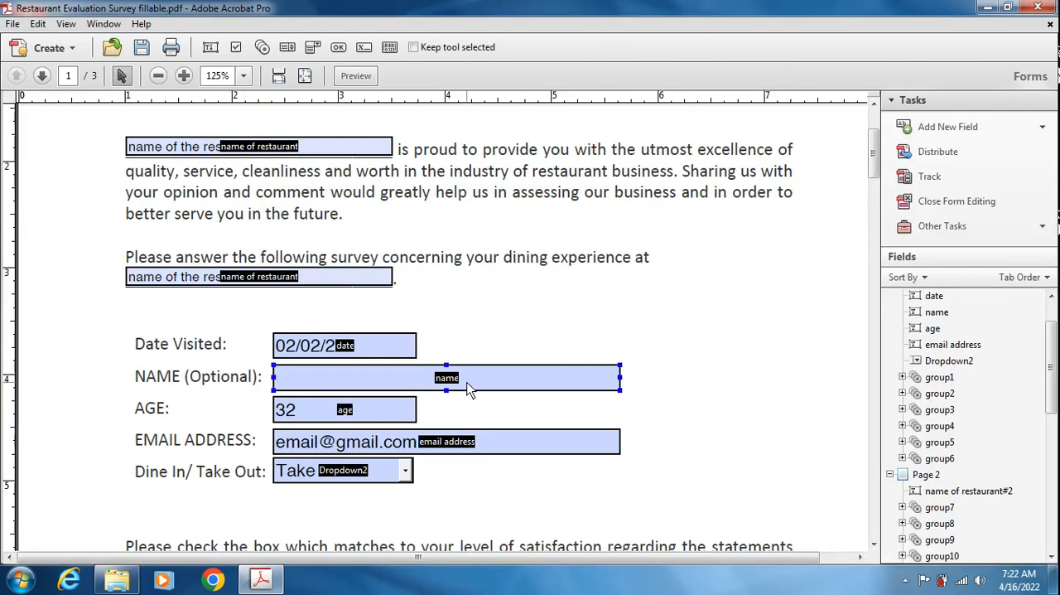
double_click(467, 384)
left_click(842, 42)
left_click(797, 75)
left_click(787, 93)
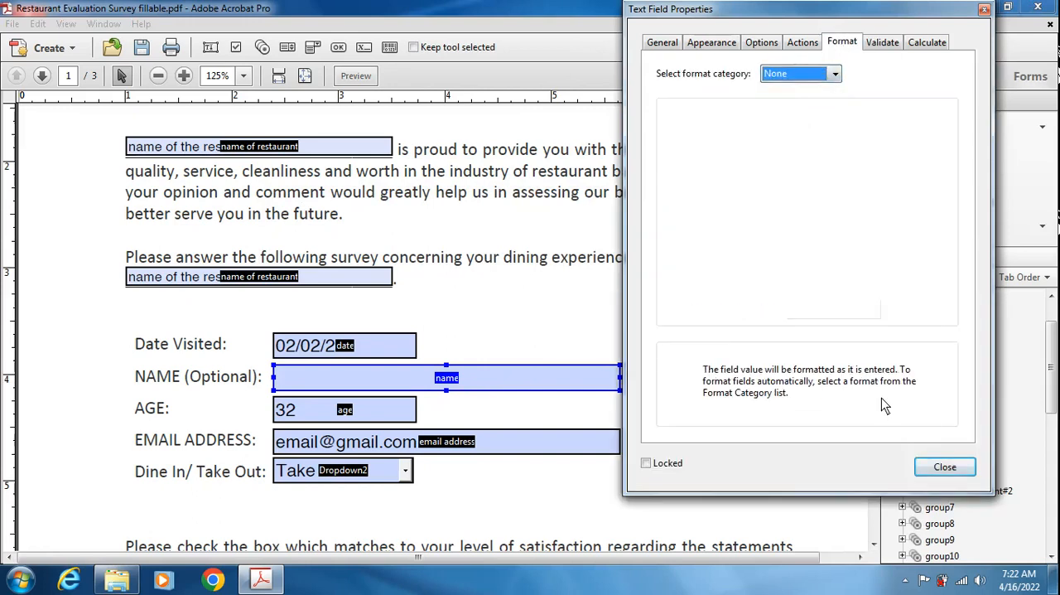
left_click(943, 466)
- Preview the form and enter "your name" in the NAME (Optional) field
left_click(372, 77)
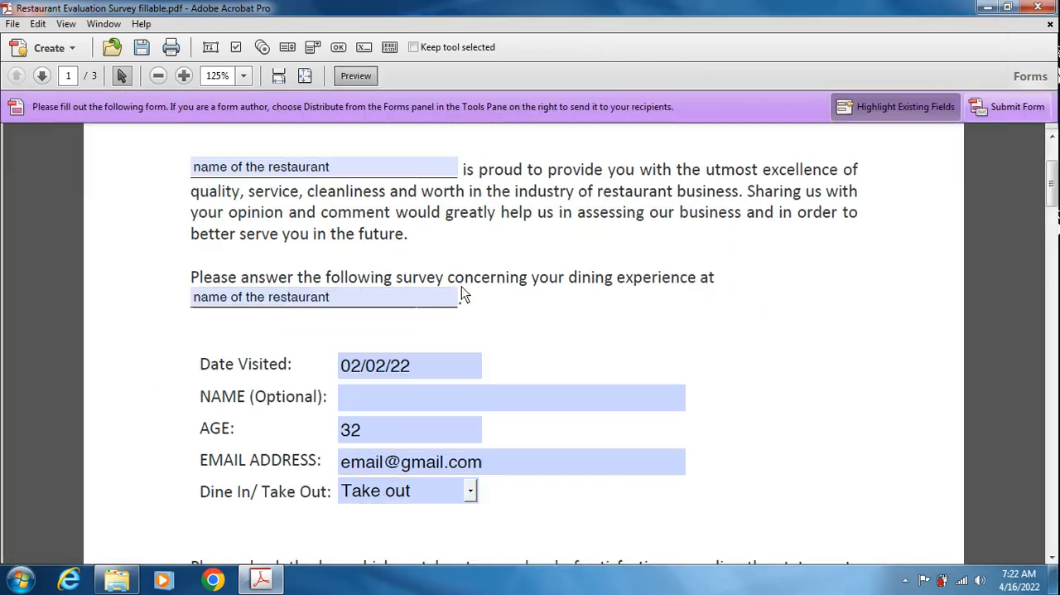
left_click(425, 399)
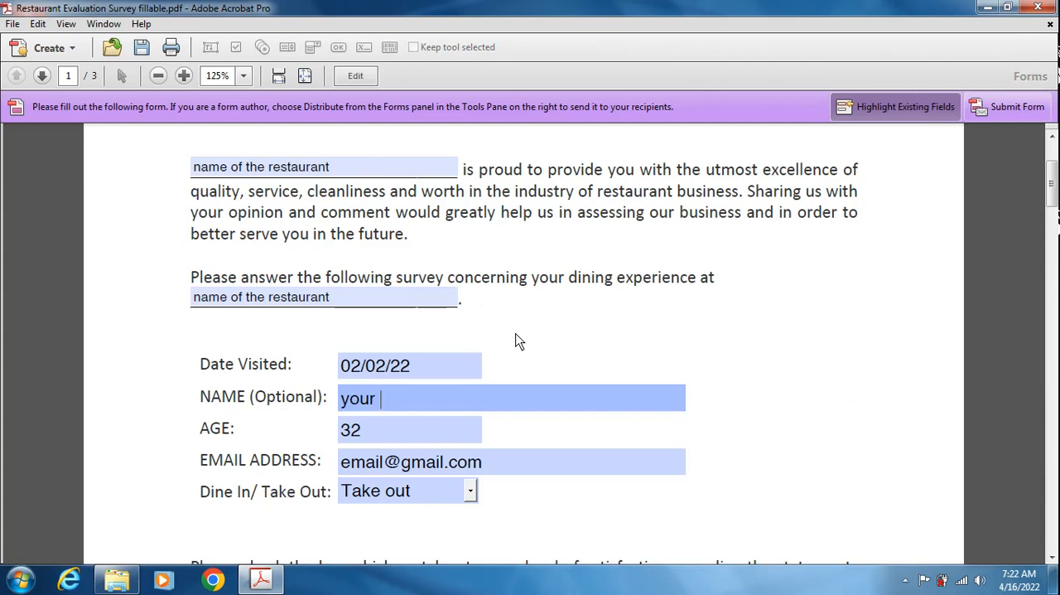
left_click(520, 342)
- Test the survey's radio buttons, including Strongly Agree for menu variety, Disagree for remarkable food quality and Neither Agree or Disagree for fast serving
scroll(531, 371, "down", 10)
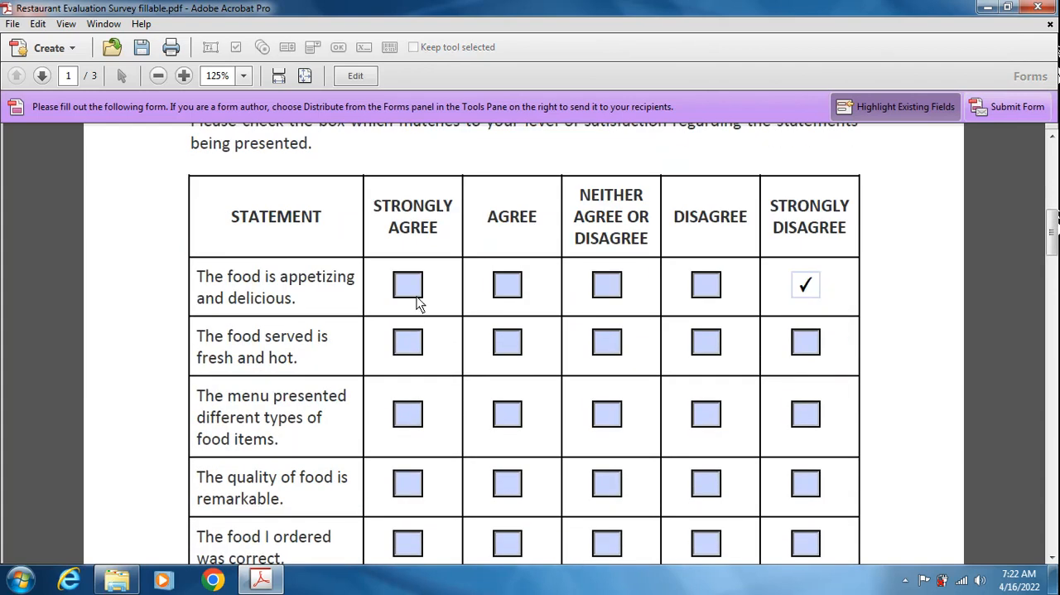
left_click(406, 422)
scroll(532, 443, "down", 4)
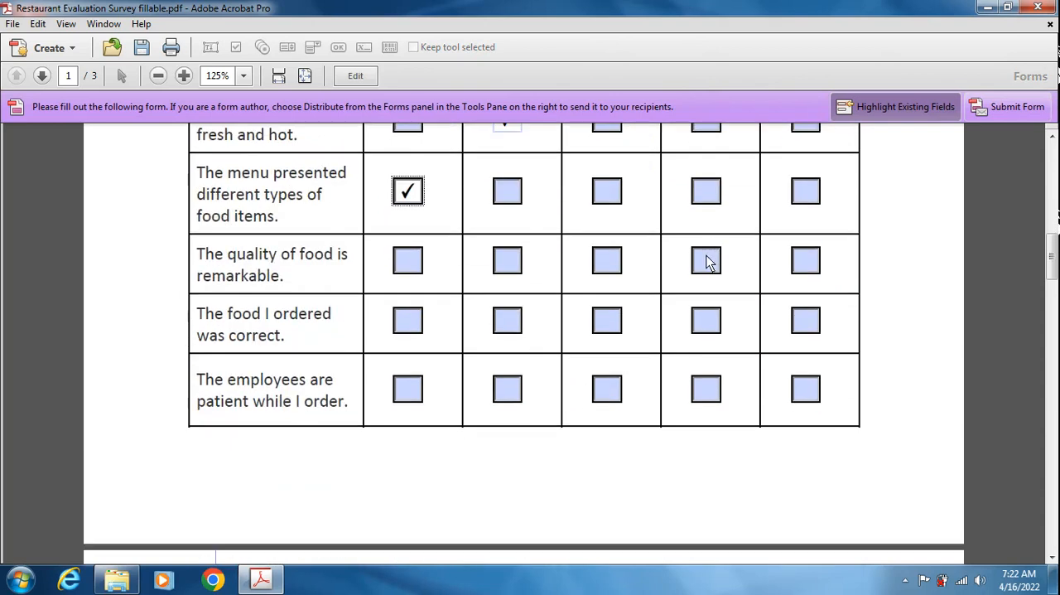
left_click(705, 260)
scroll(561, 389, "down", 2)
left_click(409, 210)
scroll(655, 310, "down", 2)
left_click(613, 461)
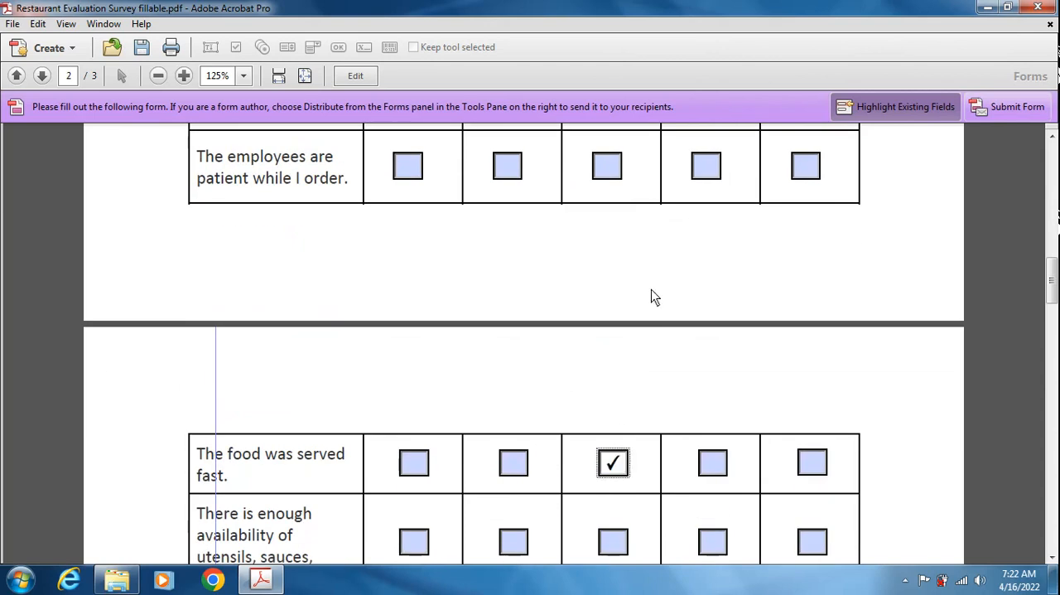
- Test more rating buttons, choosing Disagree for availability of utensils, Neither Agree or Disagree for welcoming employees and Strongly Agree for excellent service
left_click(608, 175)
scroll(551, 435, "down", 2)
left_click(414, 352)
scroll(613, 386, "up", 3)
scroll(634, 446, "down", 3)
scroll(645, 446, "down", 2)
left_click(613, 374)
left_click(415, 449)
left_click(714, 283)
scroll(546, 414, "down", 3)
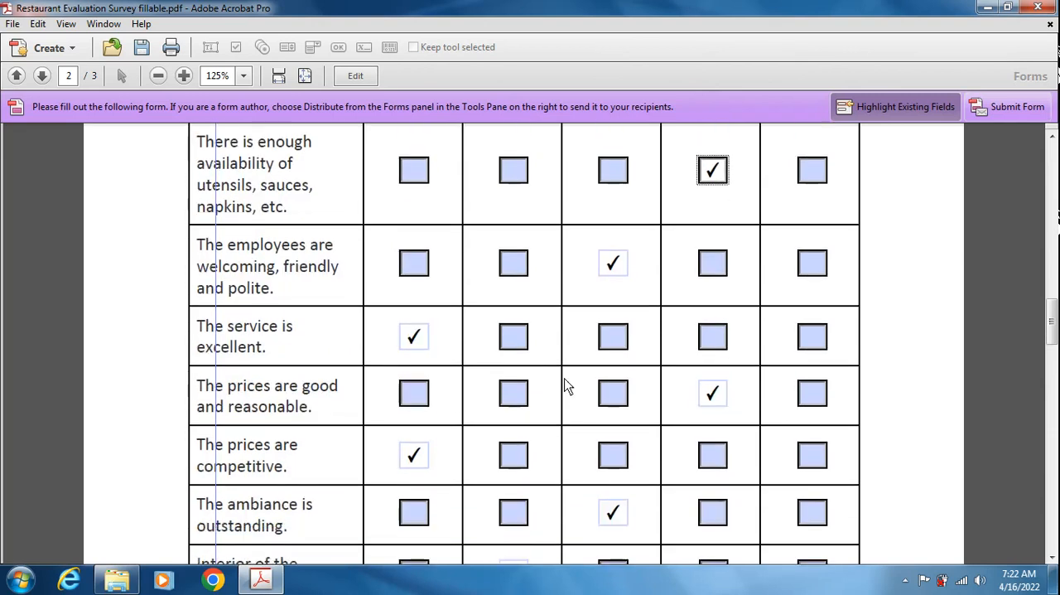
scroll(688, 422, "down", 2)
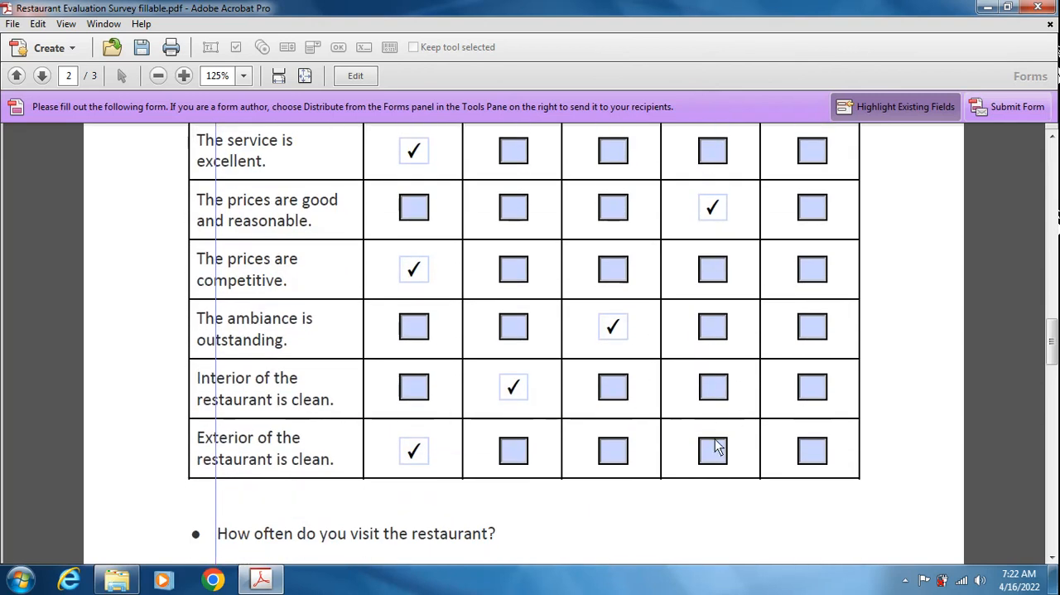
- Test the restaurant visit frequency options Once a week and Daily, ending with Visited only once selected
scroll(594, 461, "down", 4)
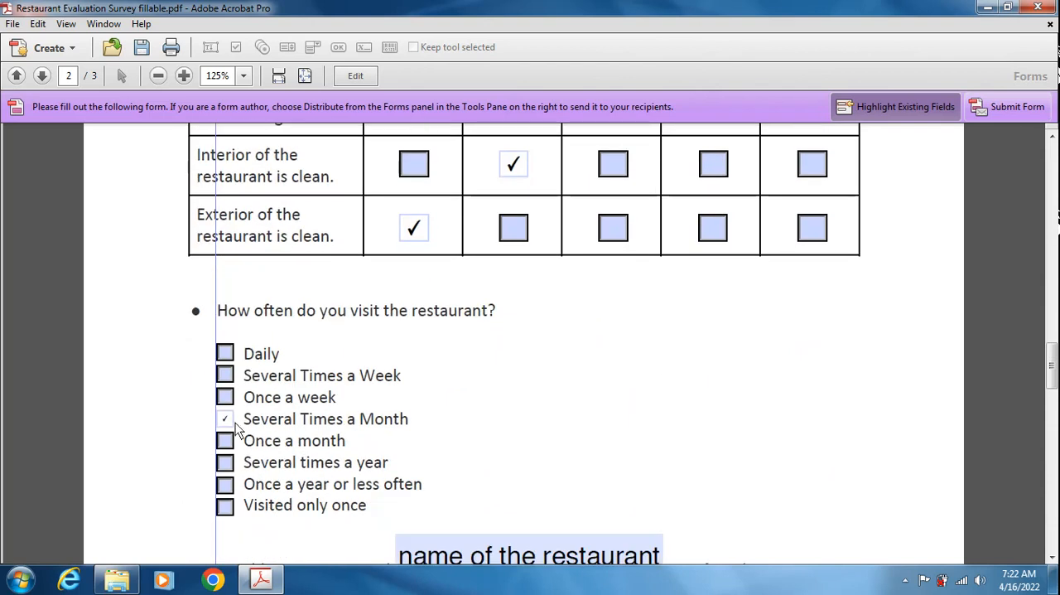
left_click(225, 397)
left_click(225, 353)
left_click(226, 507)
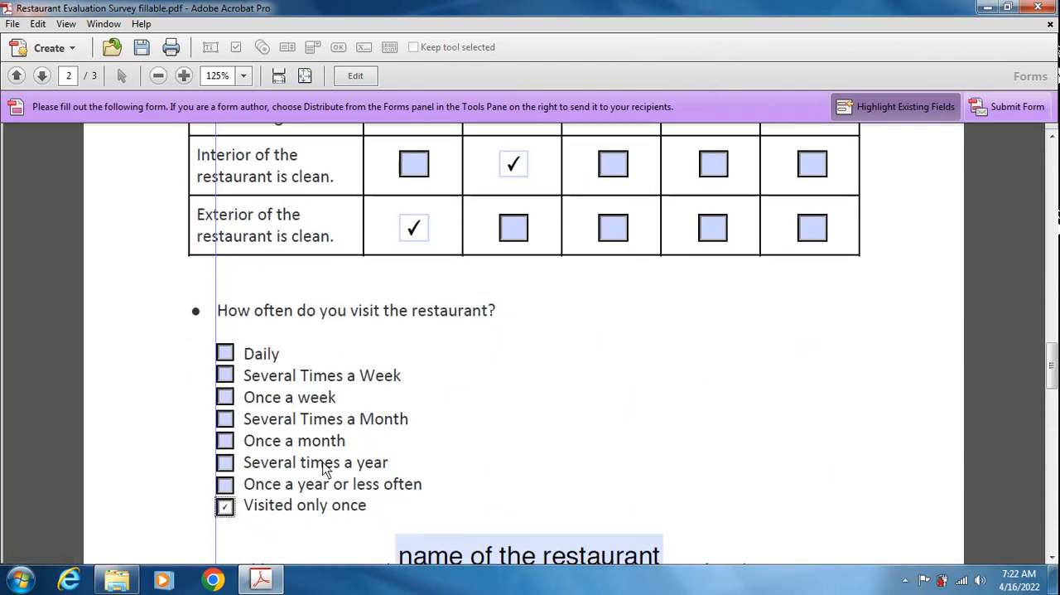
- Test the recommendation options, ending on Not sure, and choose Very dissatisfied as the overall satisfaction rate
scroll(391, 455, "down", 4)
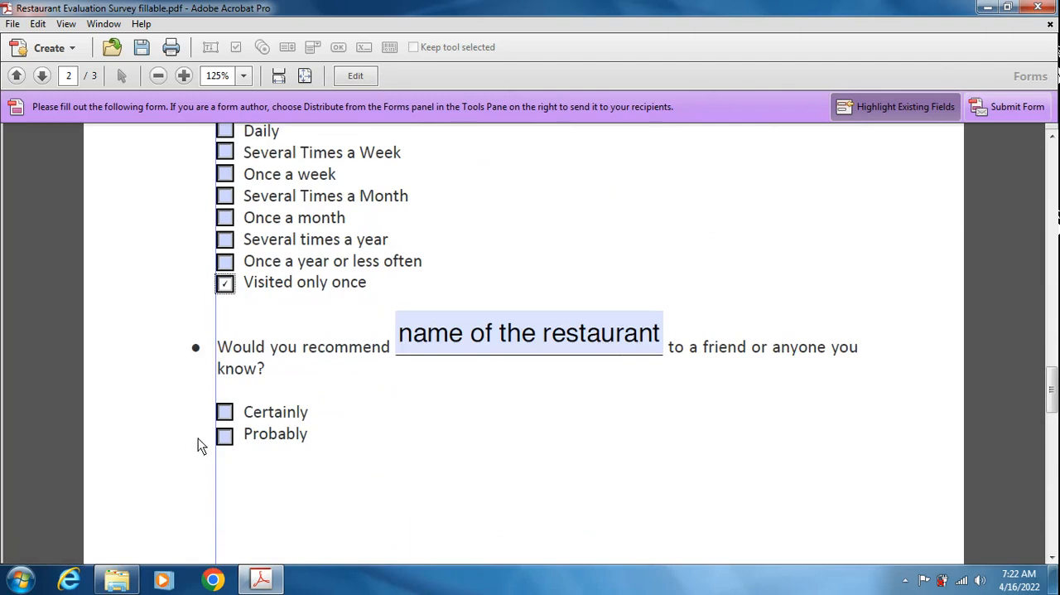
left_click(231, 419)
scroll(354, 500, "down", 7)
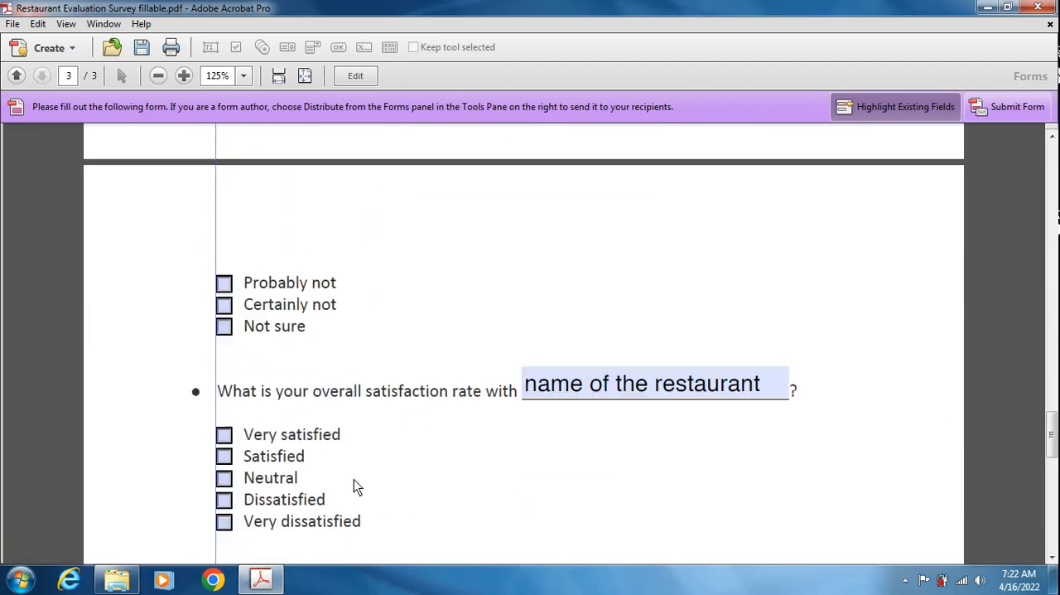
left_click(224, 328)
scroll(344, 381, "up", 5)
scroll(353, 410, "down", 6)
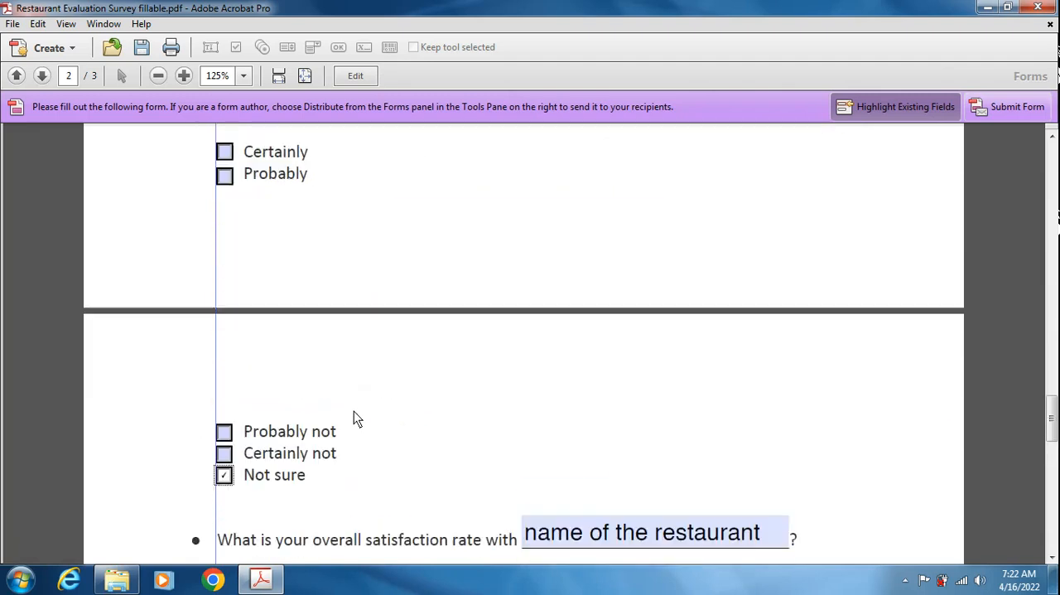
scroll(355, 420, "down", 2)
left_click(228, 374)
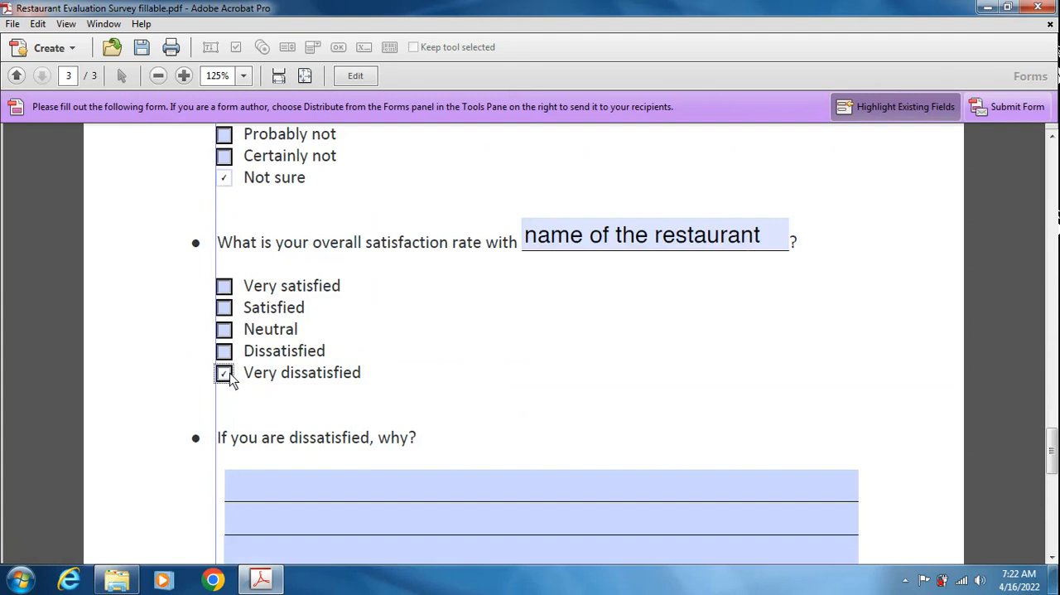
- Enter "text here" on the first two answer lines under "If you are dissatisfied, why?"
left_click(337, 489)
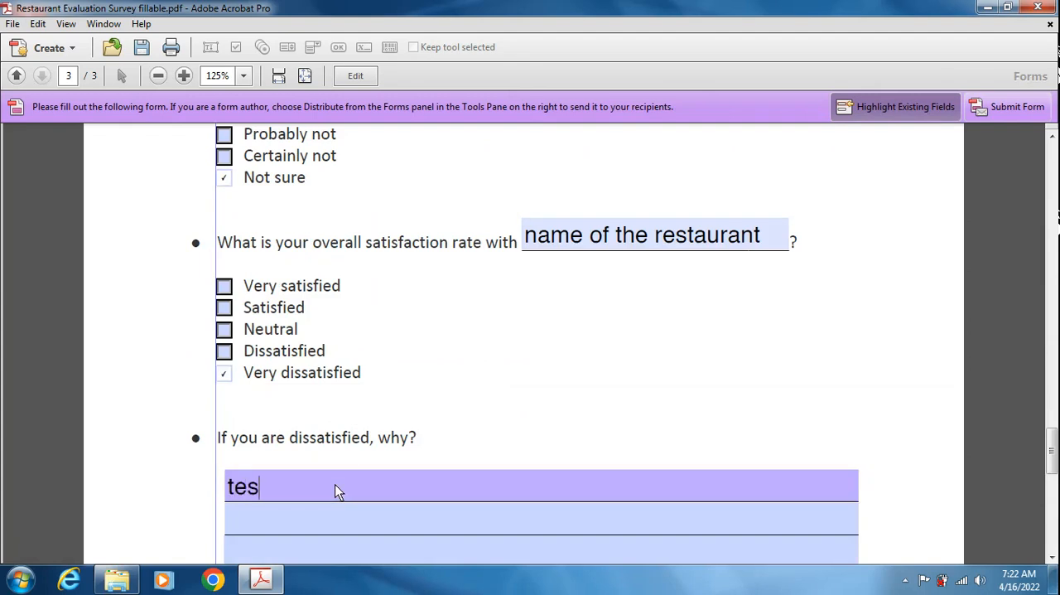
type("text here")
key("Tab")
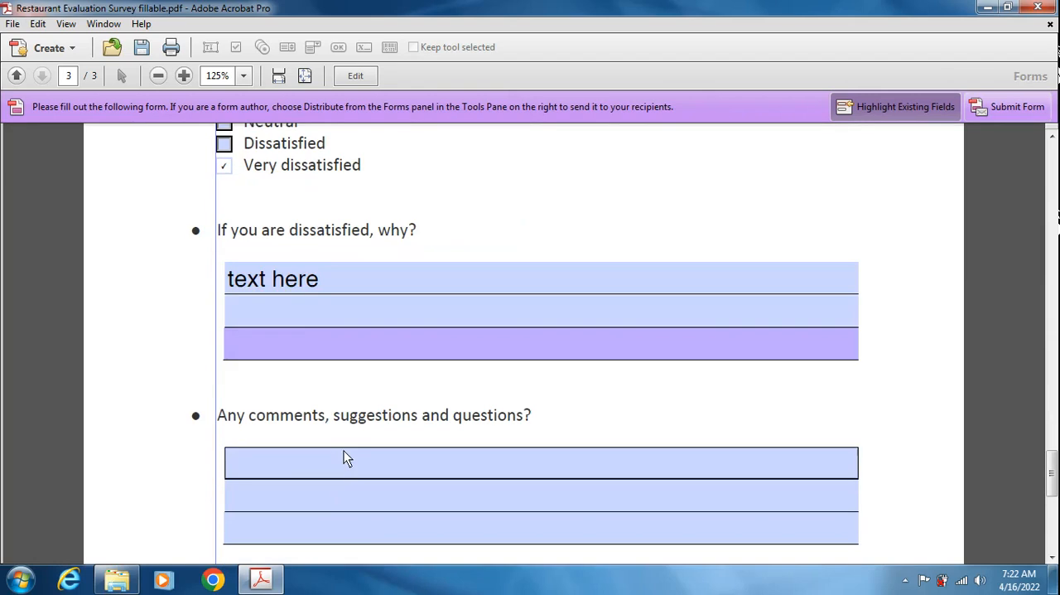
left_click(302, 315)
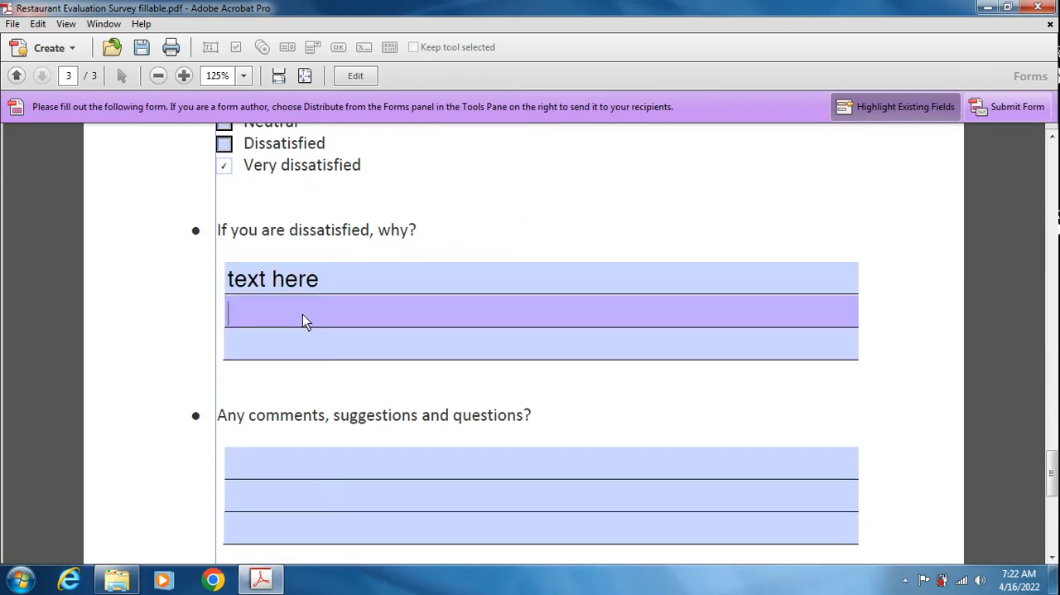
type("text here")
- Enter "text here" on the first line under "Any comments, suggestions and questions?"
scroll(333, 377, "down", 1)
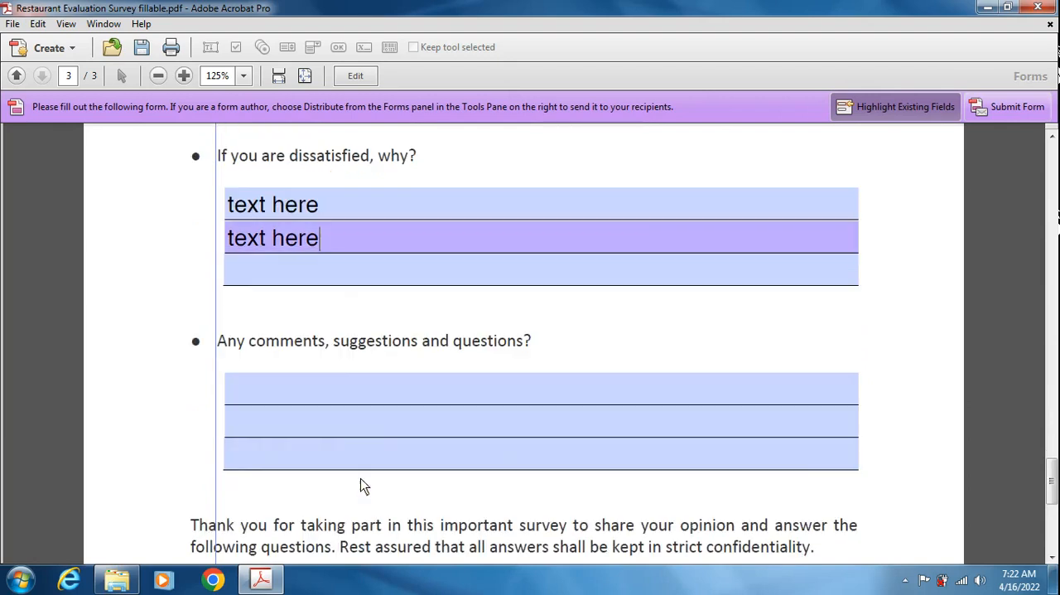
left_click(324, 396)
type("tex")
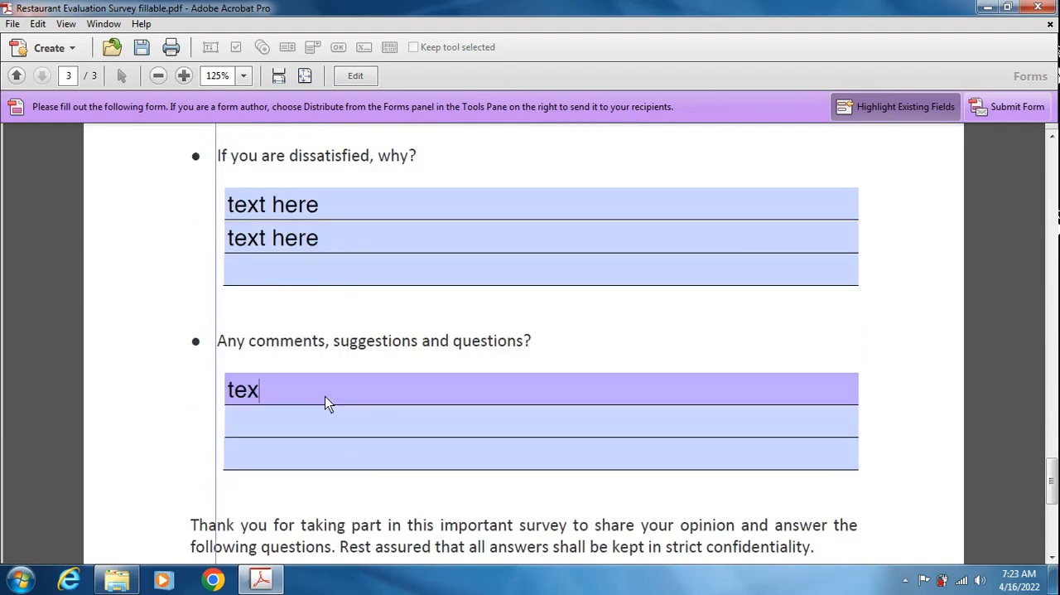
type("t here")
scroll(336, 419, "down", 4)
scroll(342, 432, "down", 2)
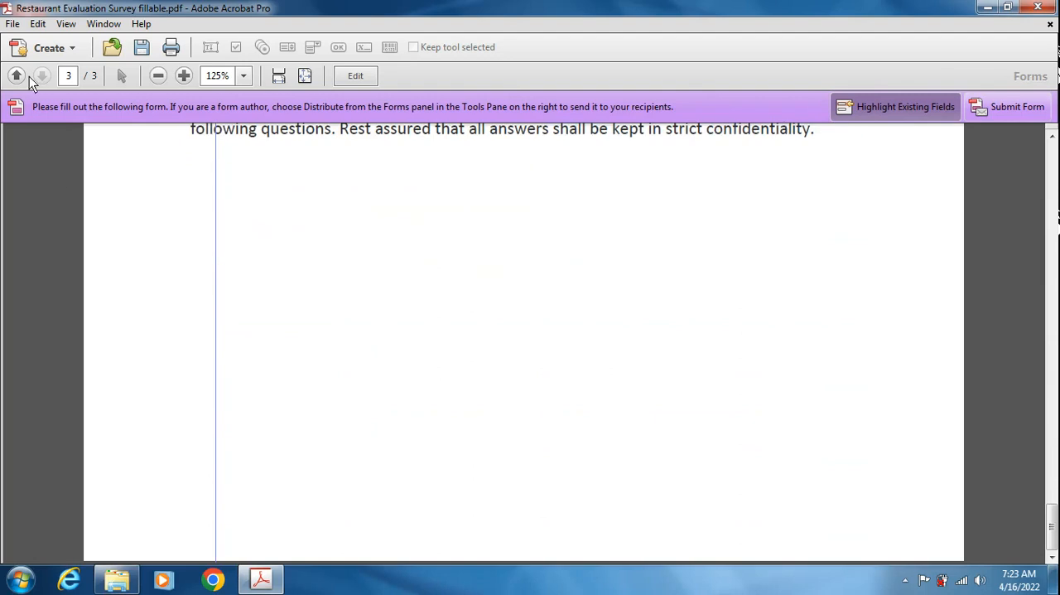
- Save the filled-in form as a new PDF named Restaurant Evaluation Survey completed in the sample folder
left_click(13, 23)
mouse_move(113, 102)
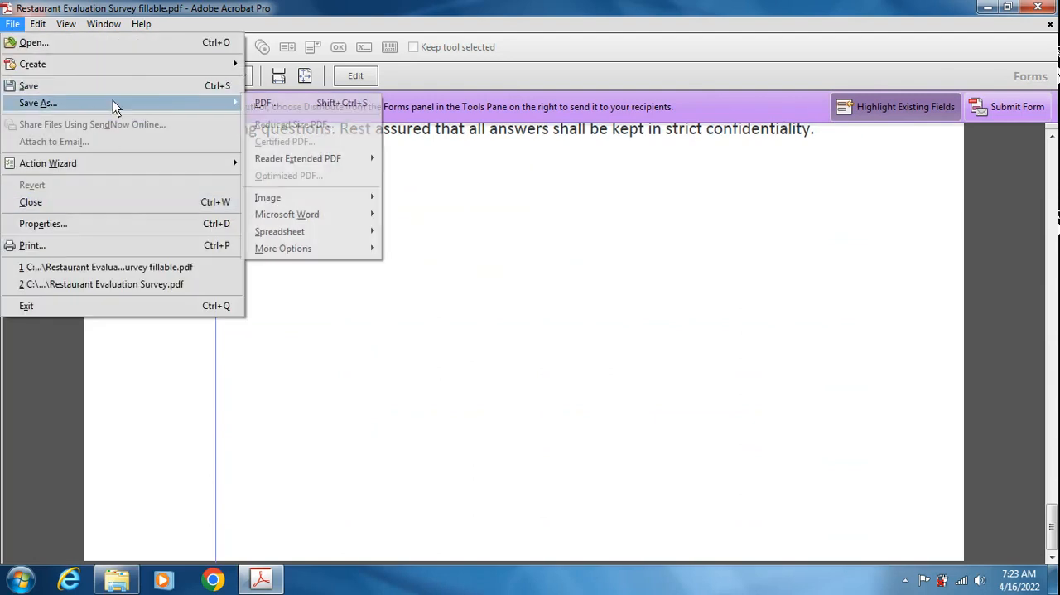
left_click(263, 103)
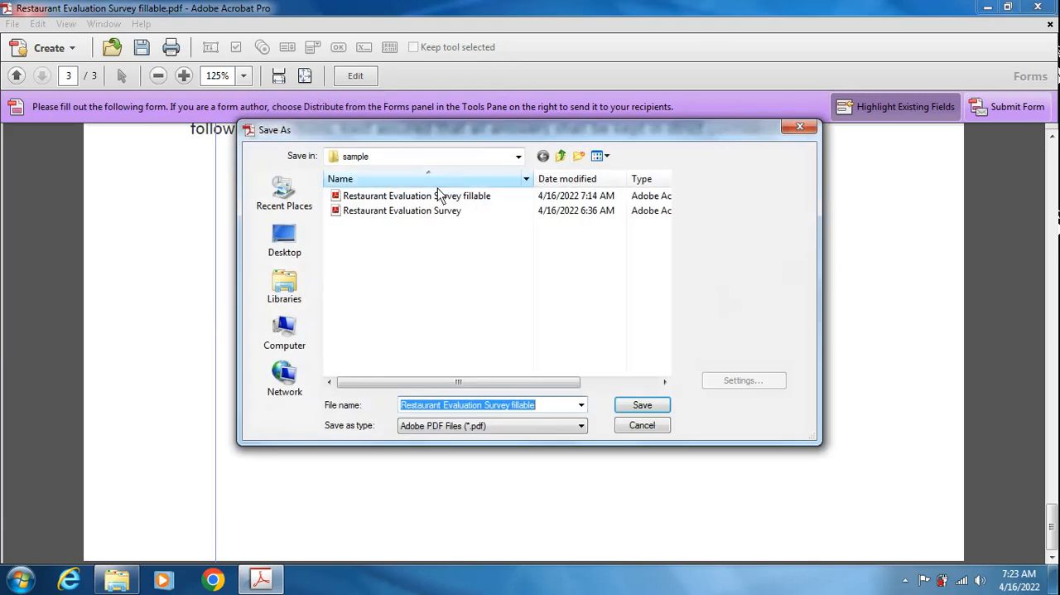
left_click(550, 406)
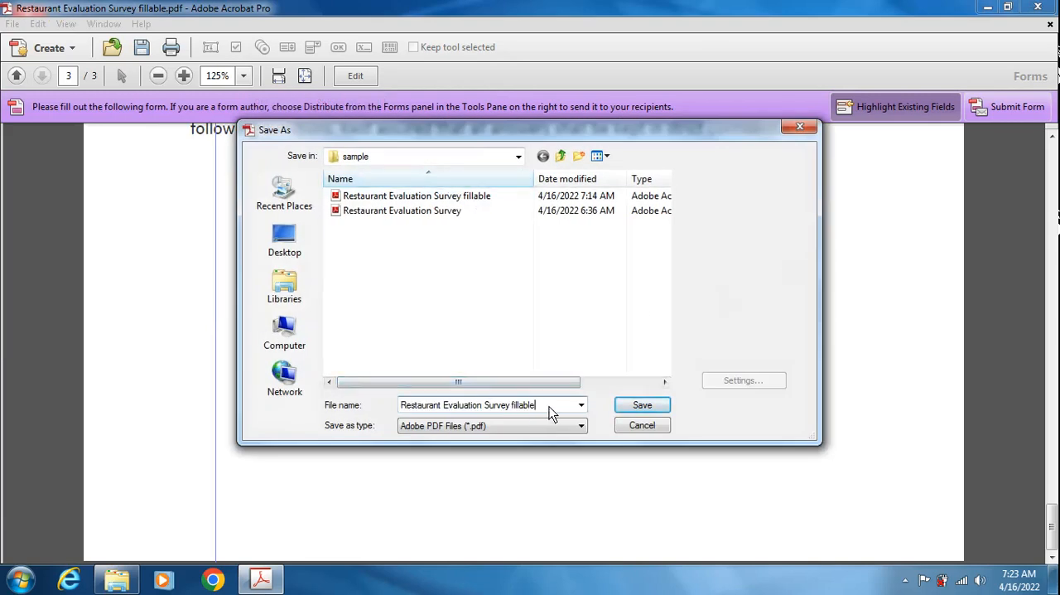
key("BackSpace")
key("BackSpace")
key("BackSpace")
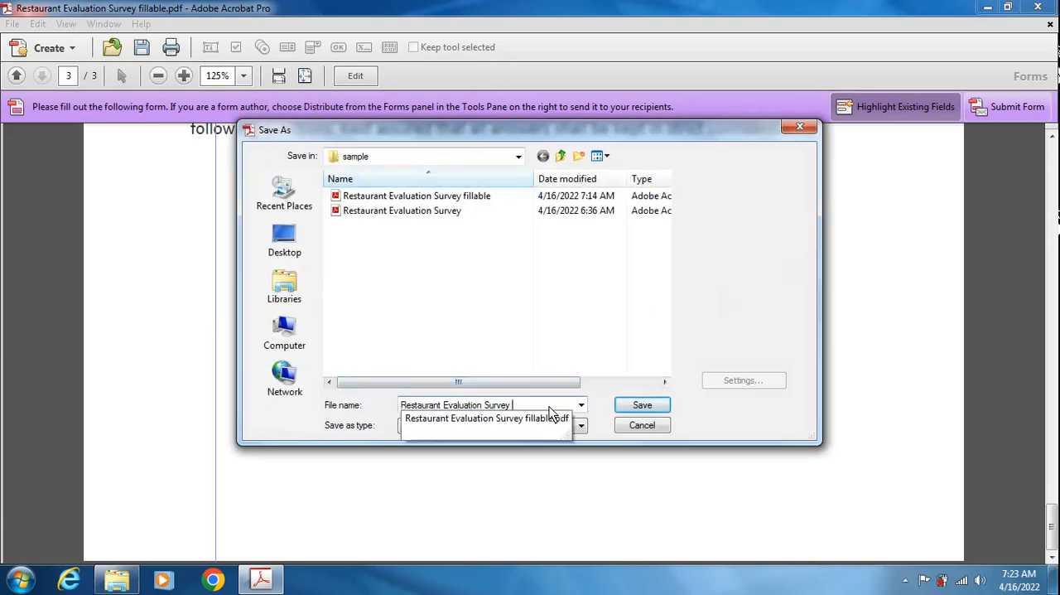
type("completed")
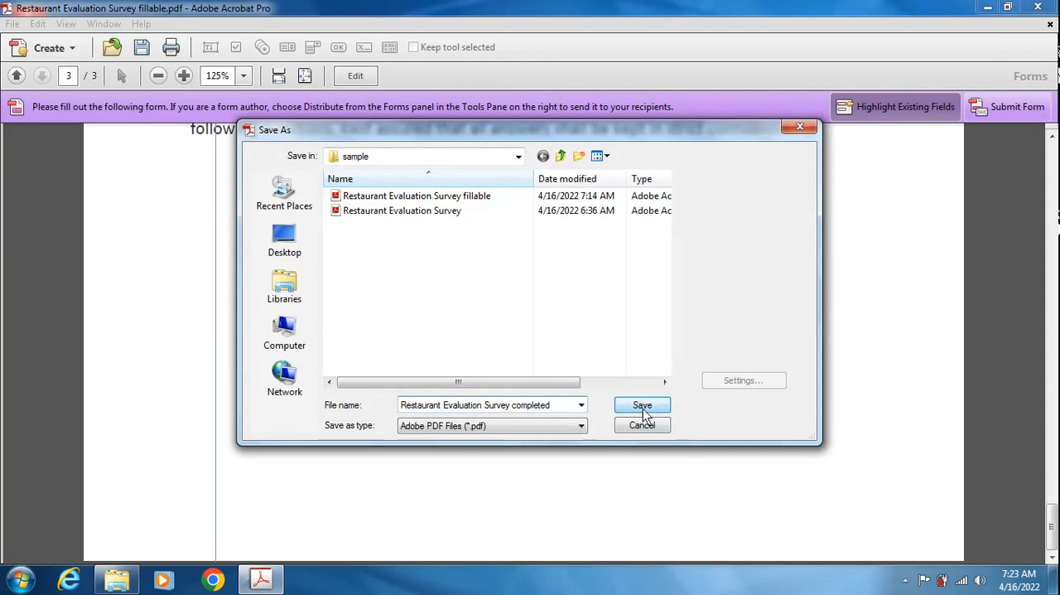
left_click(643, 406)
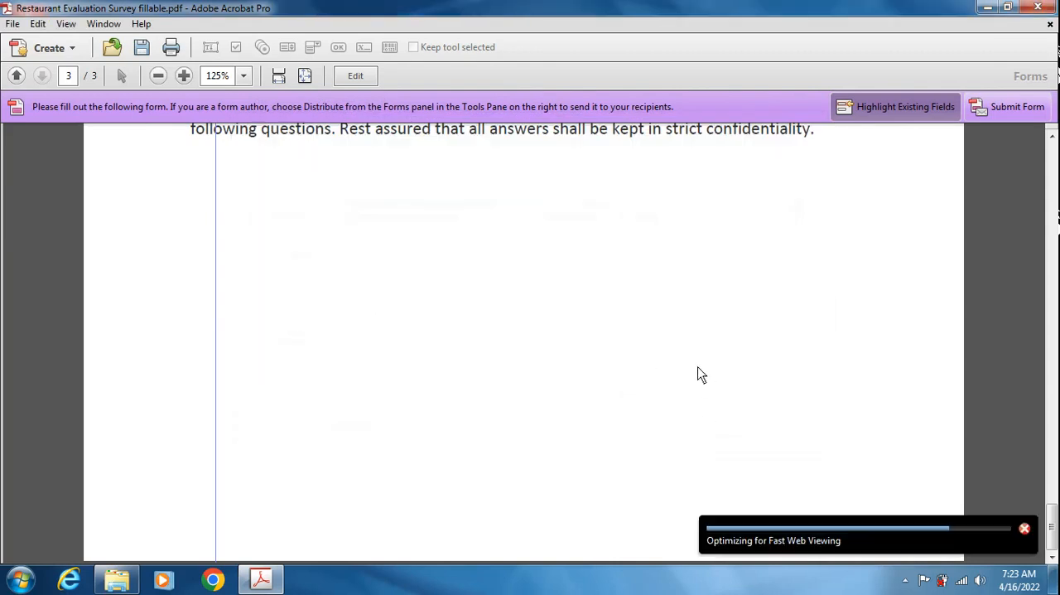
- Open the Restaurant Evaluation Survey completed PDF from the sample folder in Adobe Reader and review its saved answers
left_click(986, 10)
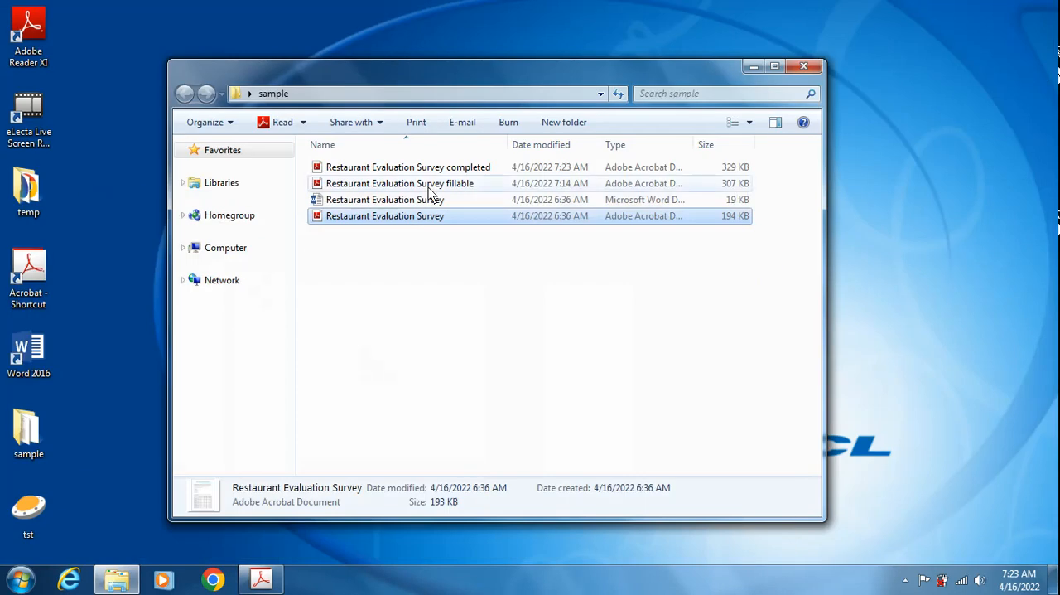
left_click(400, 245)
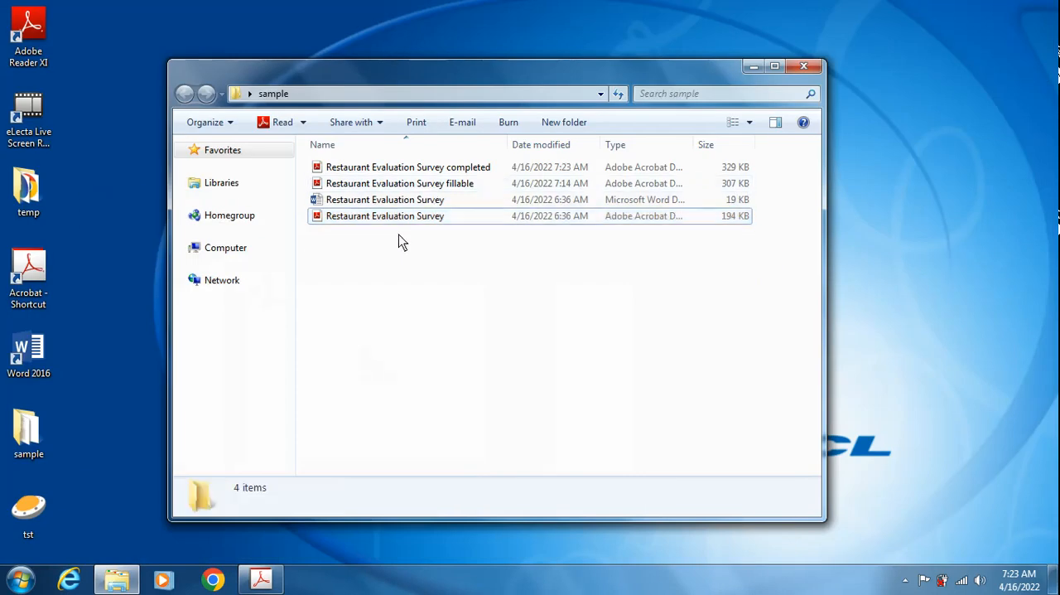
left_click(450, 168)
key("Return")
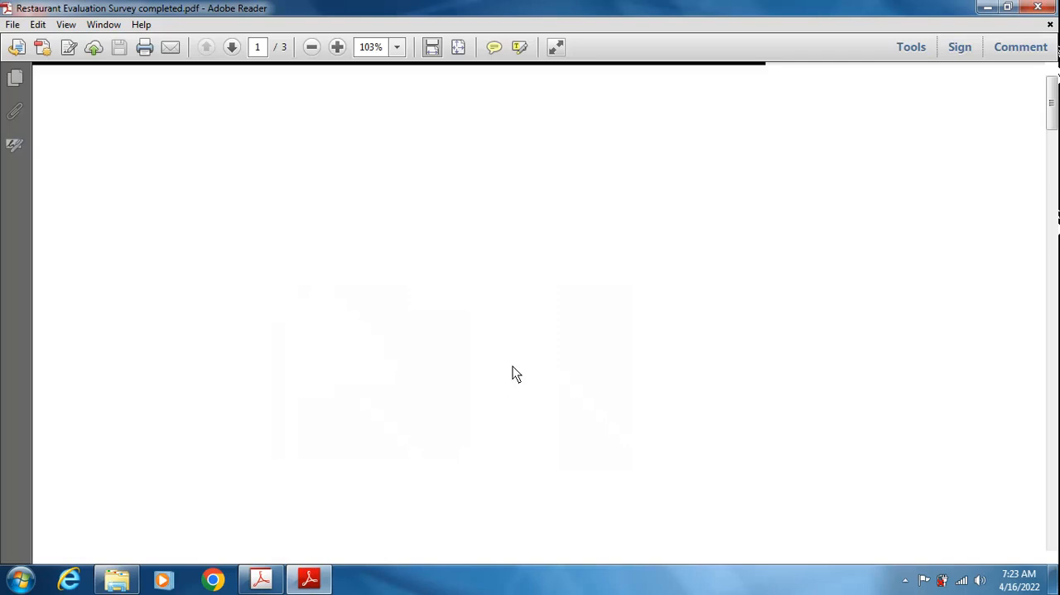
scroll(505, 376, "down", 5)
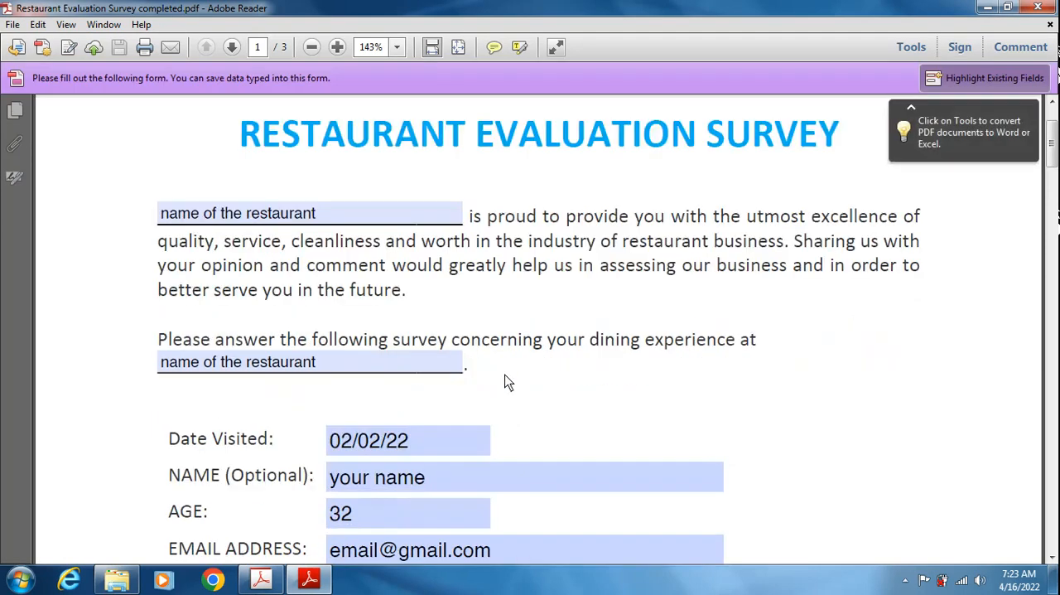
scroll(509, 389, "down", 10)
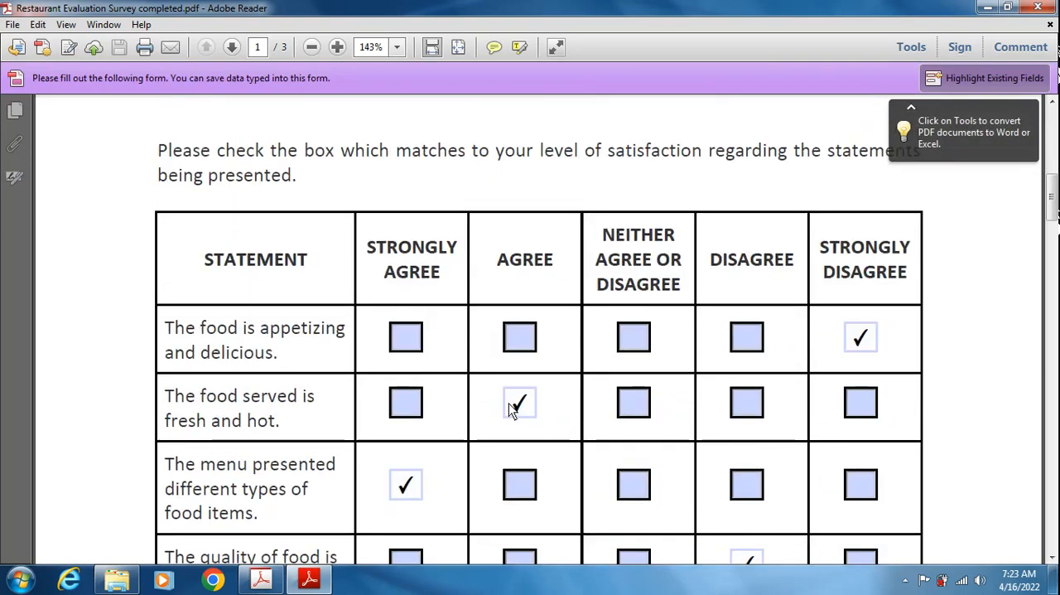